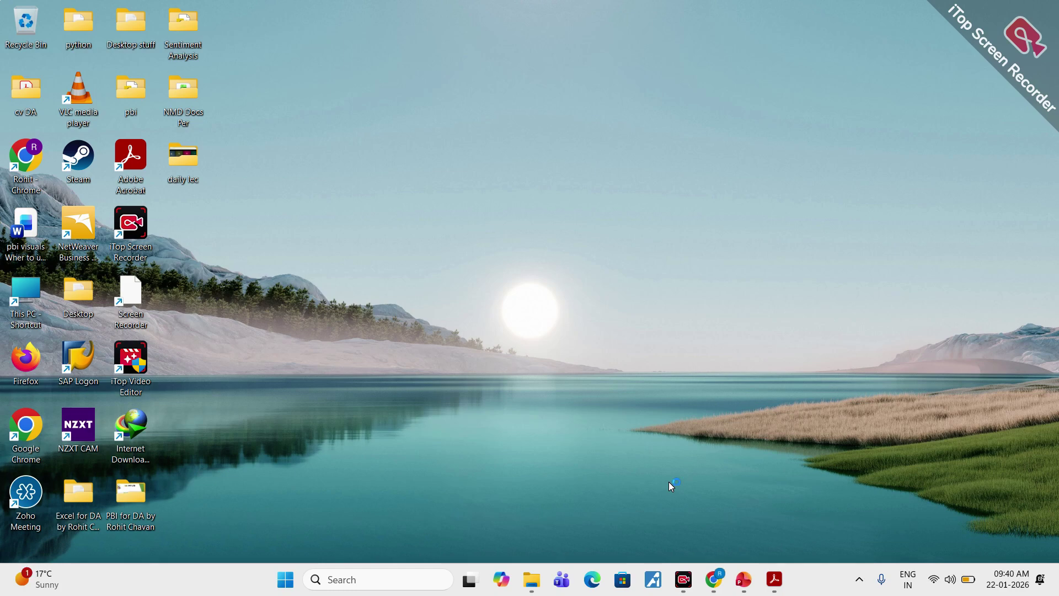
Step: Switch to the Google Meet call in Chrome and present the entire screen
click(710, 581)
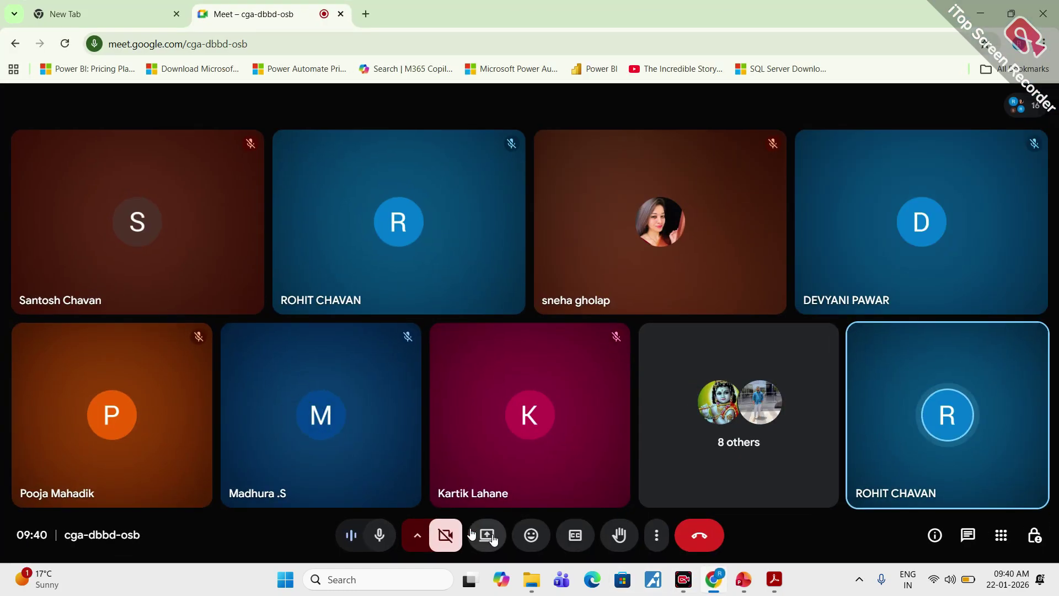
click(471, 535)
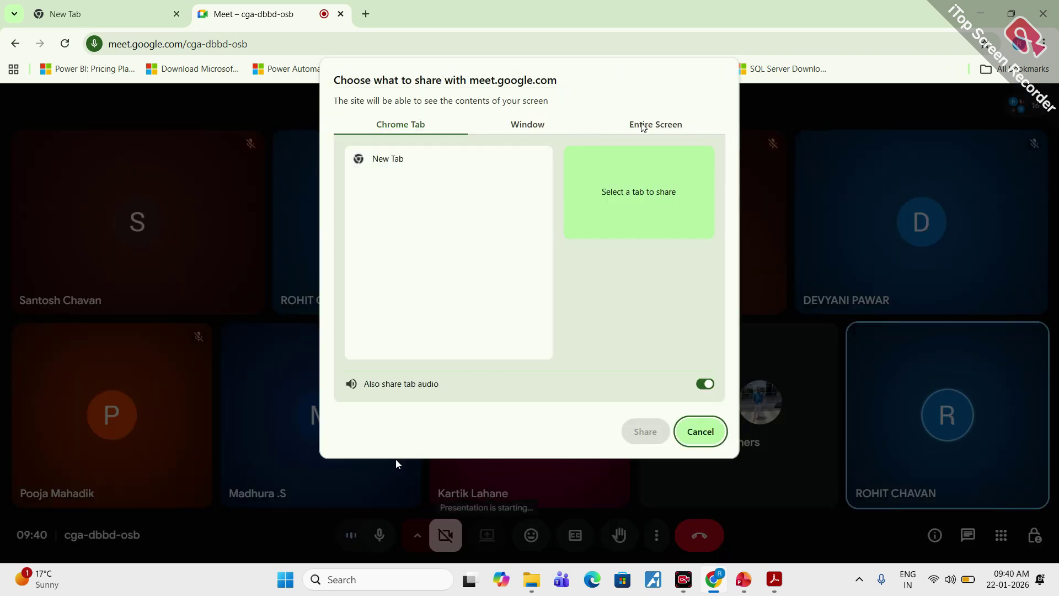
click(643, 125)
click(440, 250)
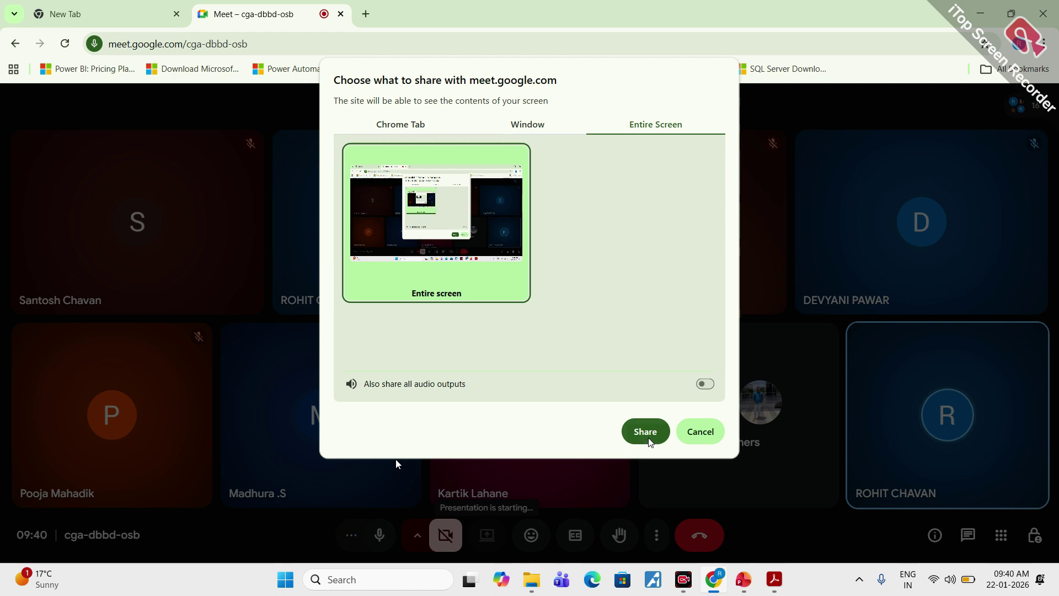
click(646, 432)
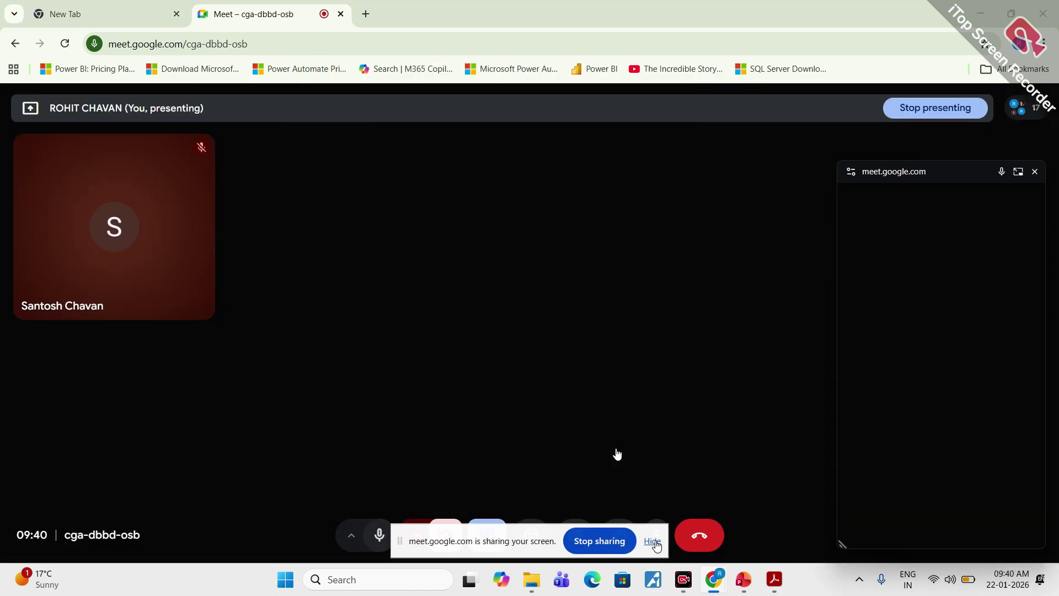
Step: Hide the screen-sharing notice, close the Meet picture-in-picture window and show the desktop
click(652, 542)
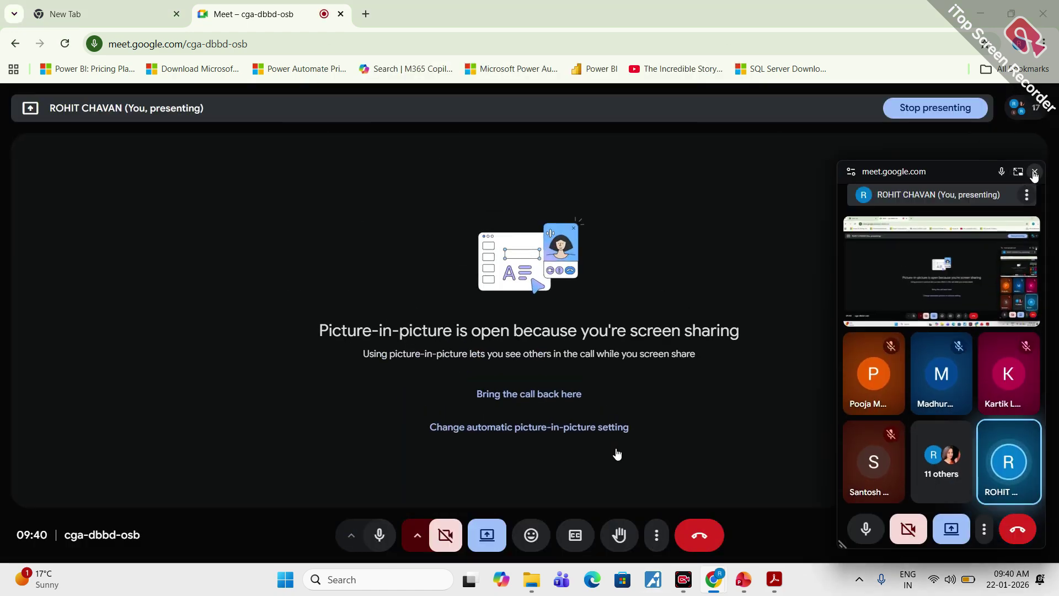
click(1035, 172)
key(super+d)
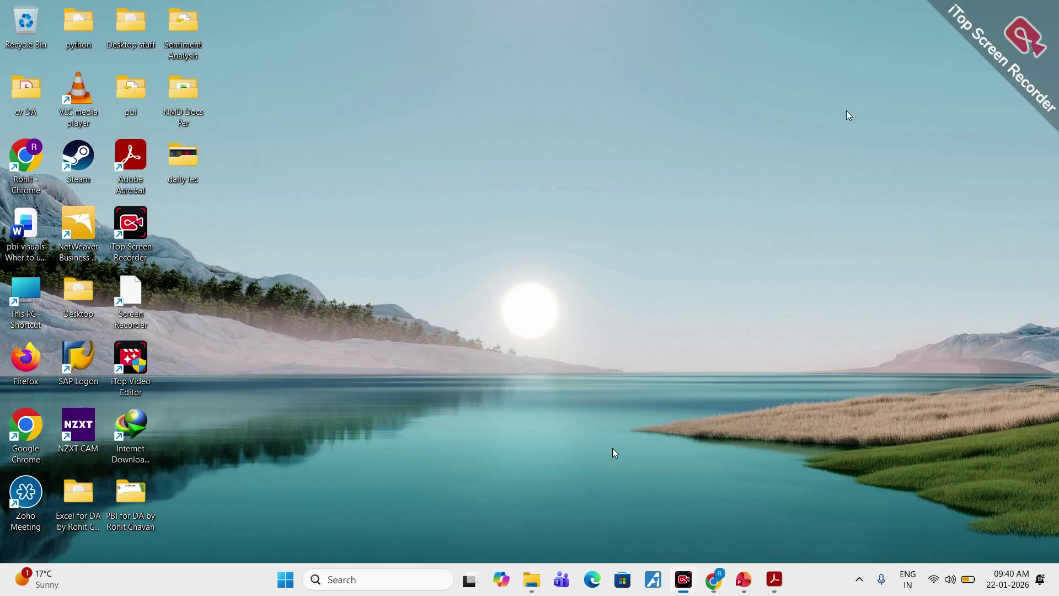
Step: Open the PowerBI DA8 Morning9.30 report from the DA-8,4,5,6Morning9.30 practice folder in Power BI Desktop
mouse_move(715, 579)
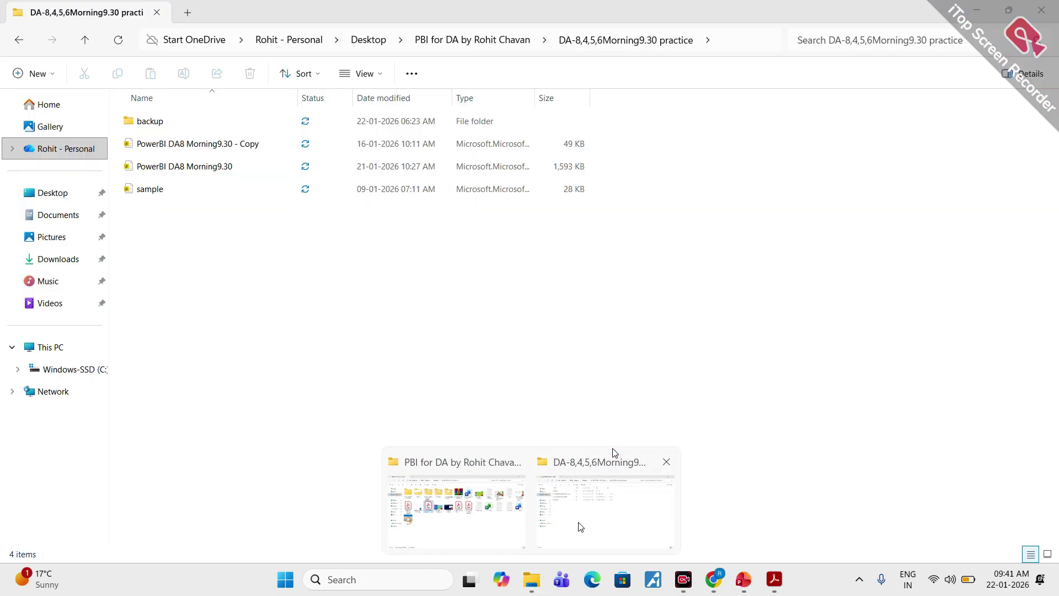
click(607, 496)
click(215, 171)
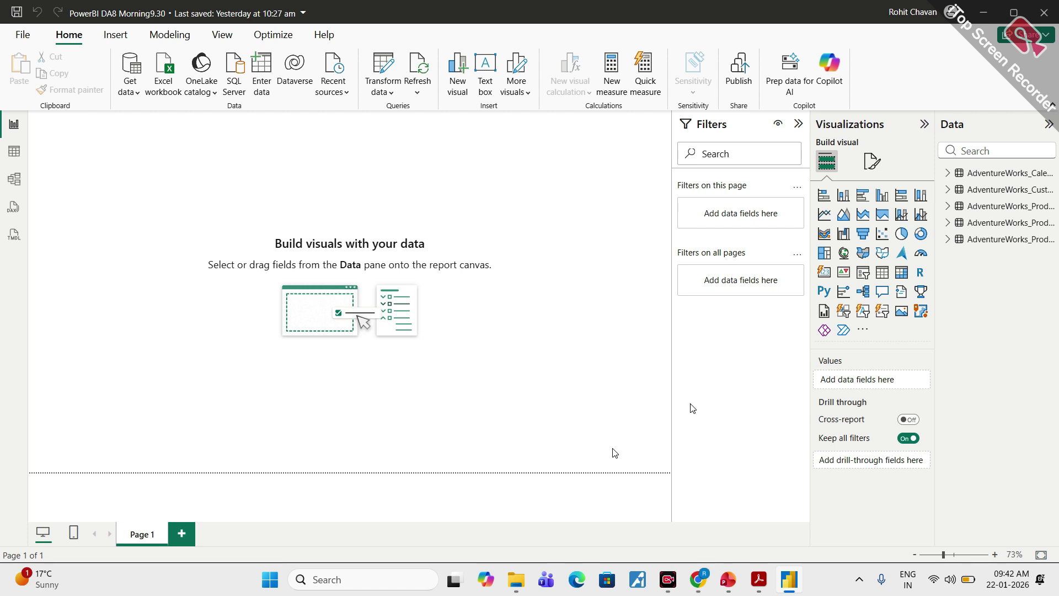
click(133, 95)
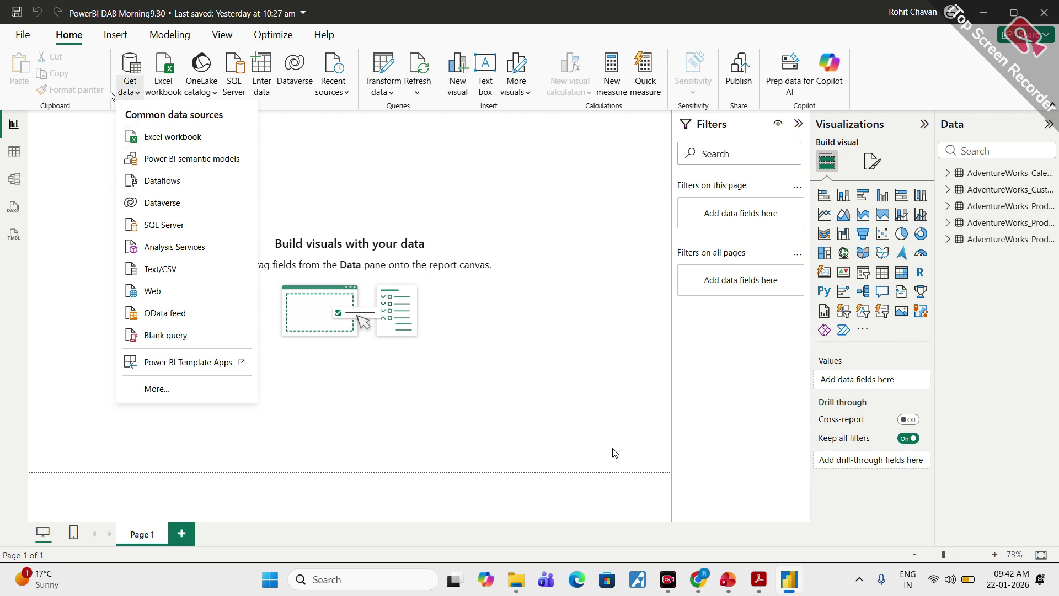
click(166, 270)
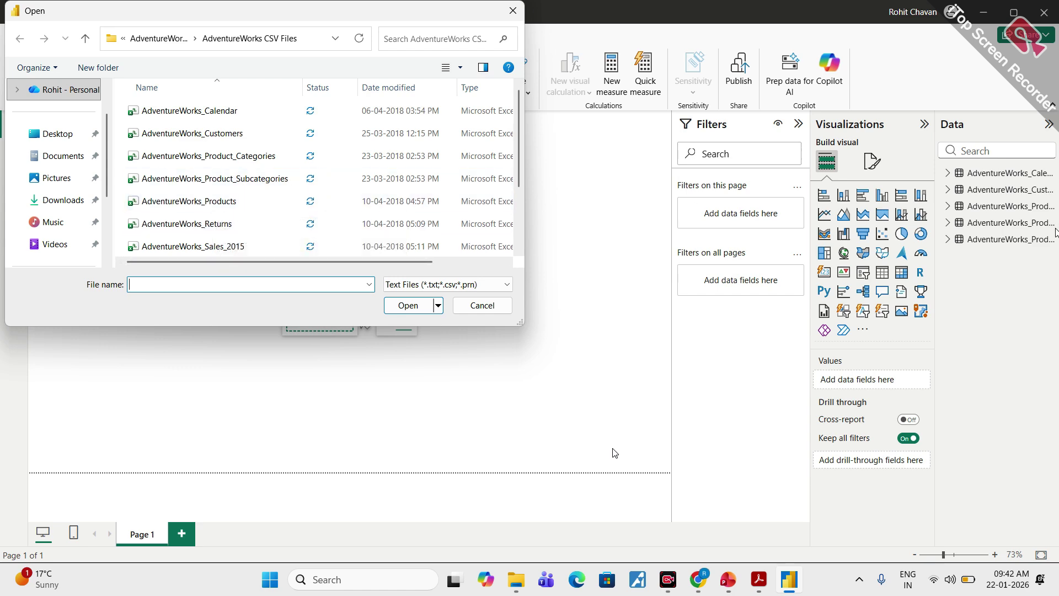
click(482, 305)
Step: View the AdventureWorks_Products table in table view, and return to the report view
click(1002, 245)
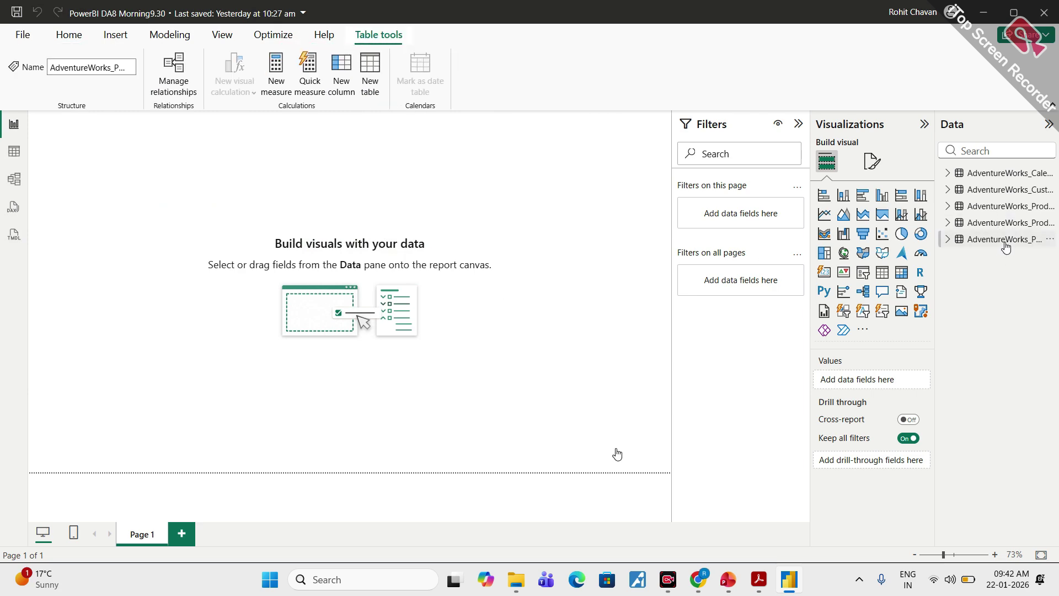
click(15, 153)
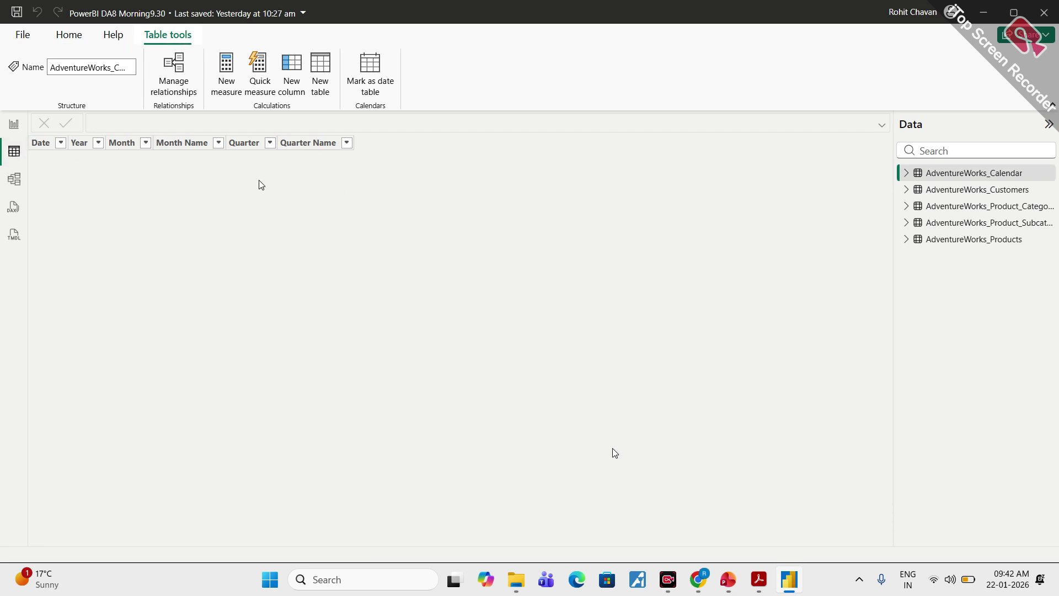
click(991, 243)
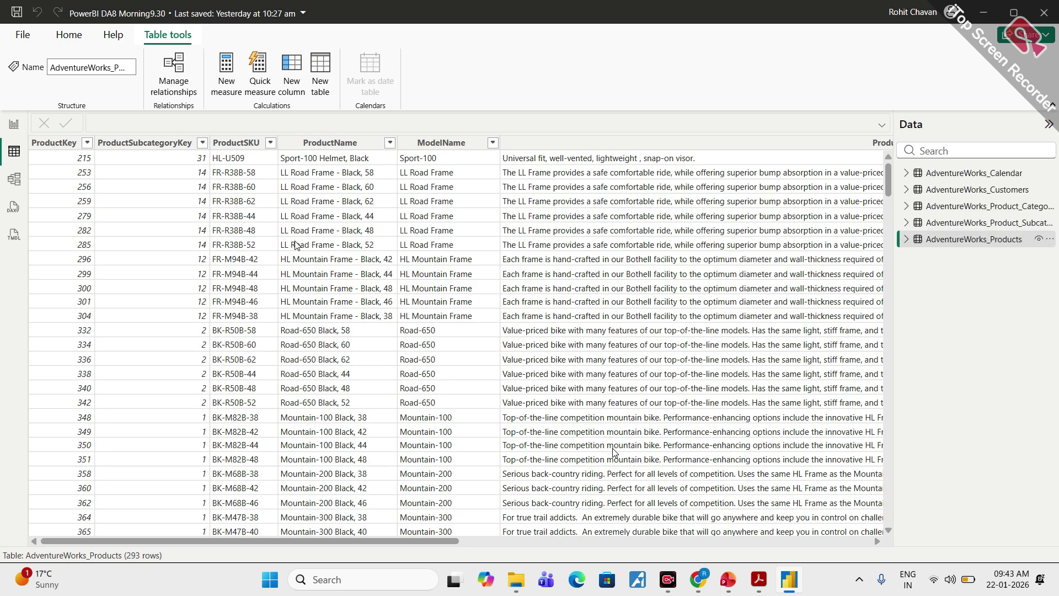
click(15, 127)
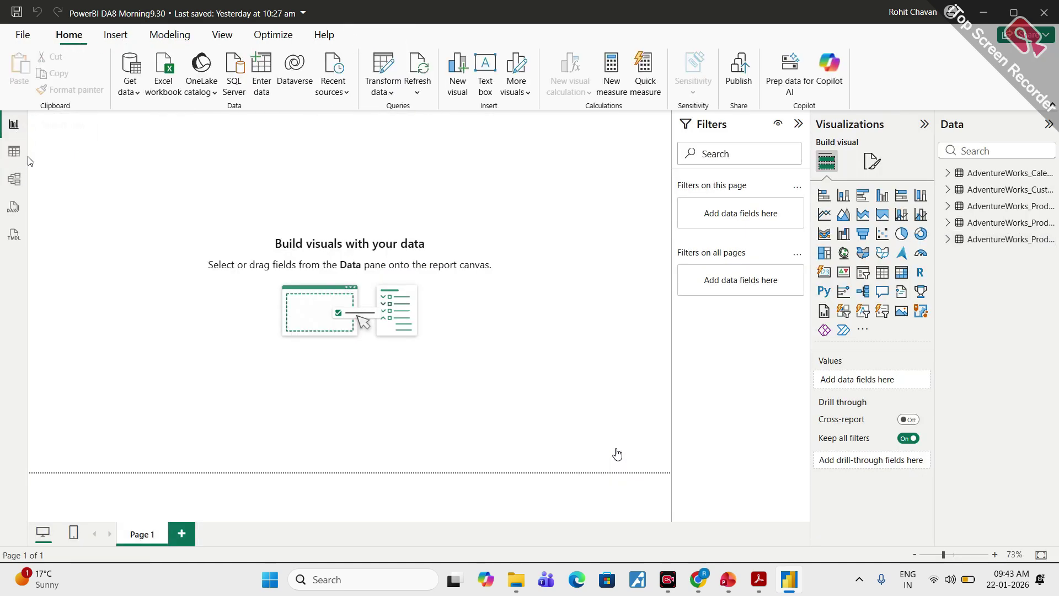
Step: Open the AdventureWorks_Returns CSV file as a new Text/CSV data source to preview it for import
click(132, 94)
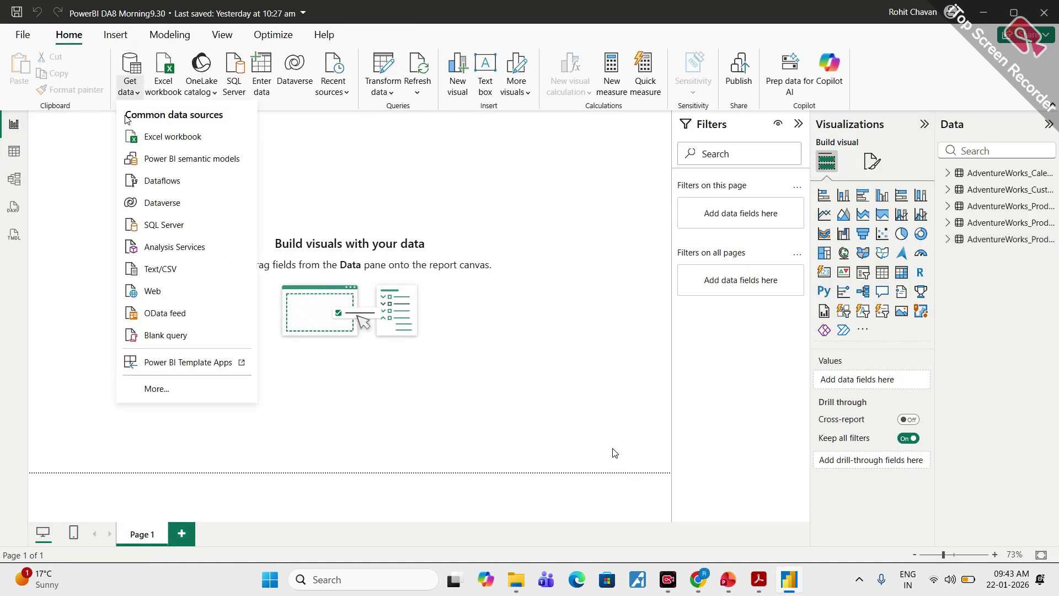
click(161, 272)
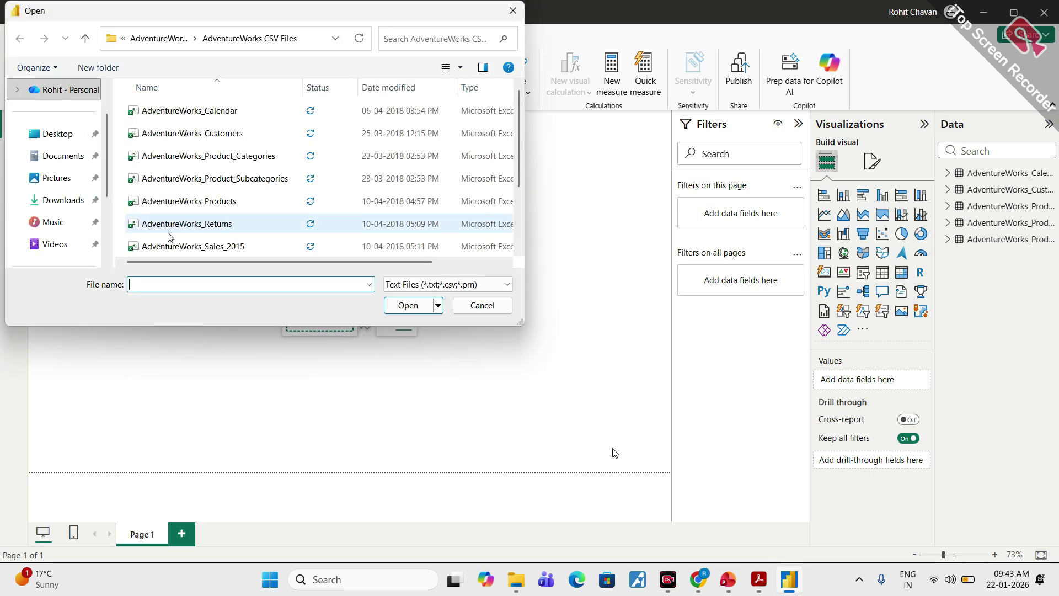
scroll(253, 211, down, 1)
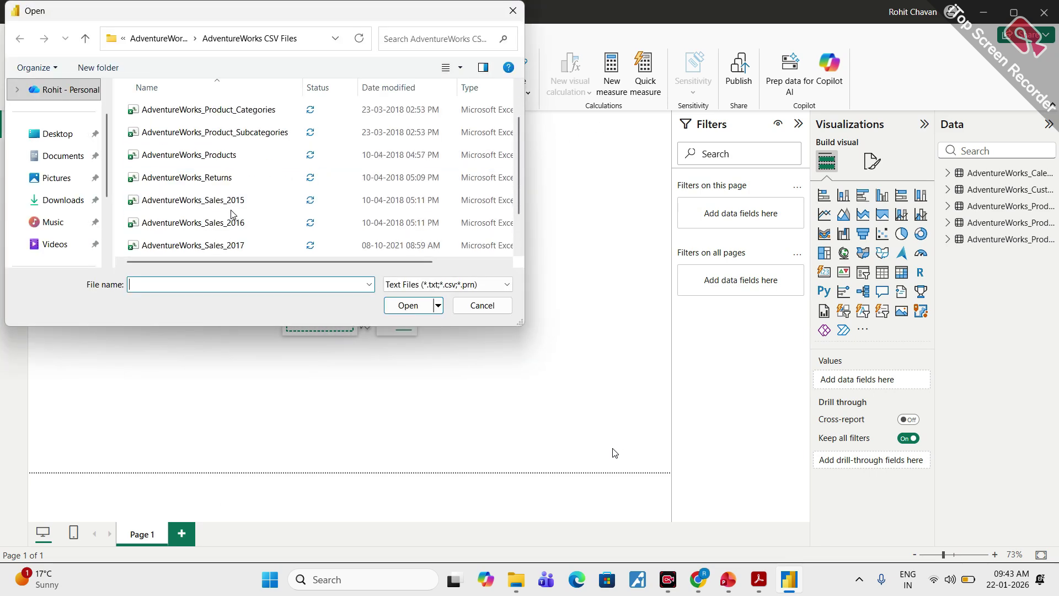
scroll(237, 212, down, 1)
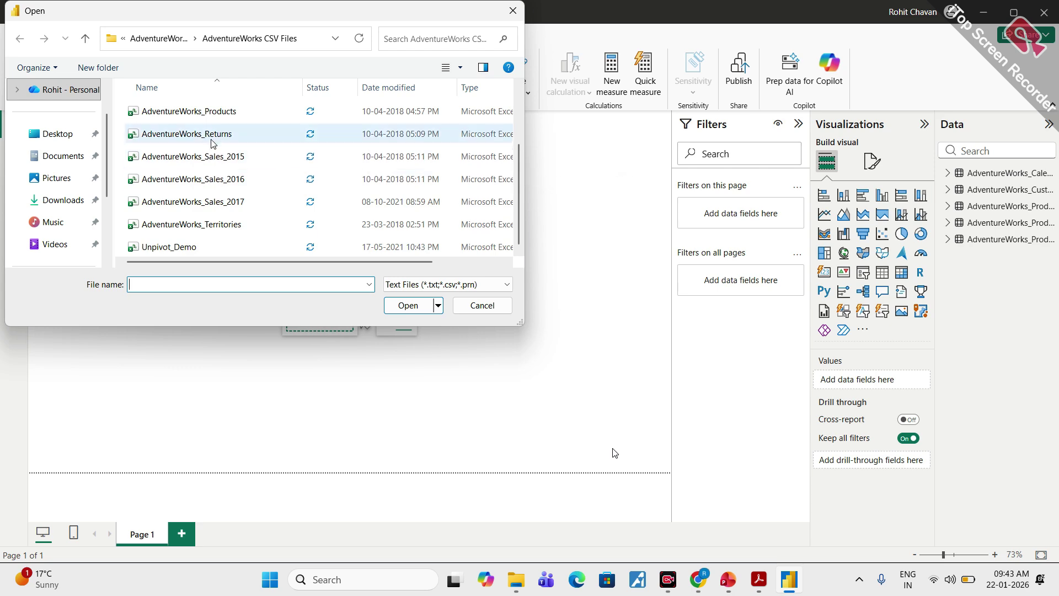
click(331, 134)
click(418, 308)
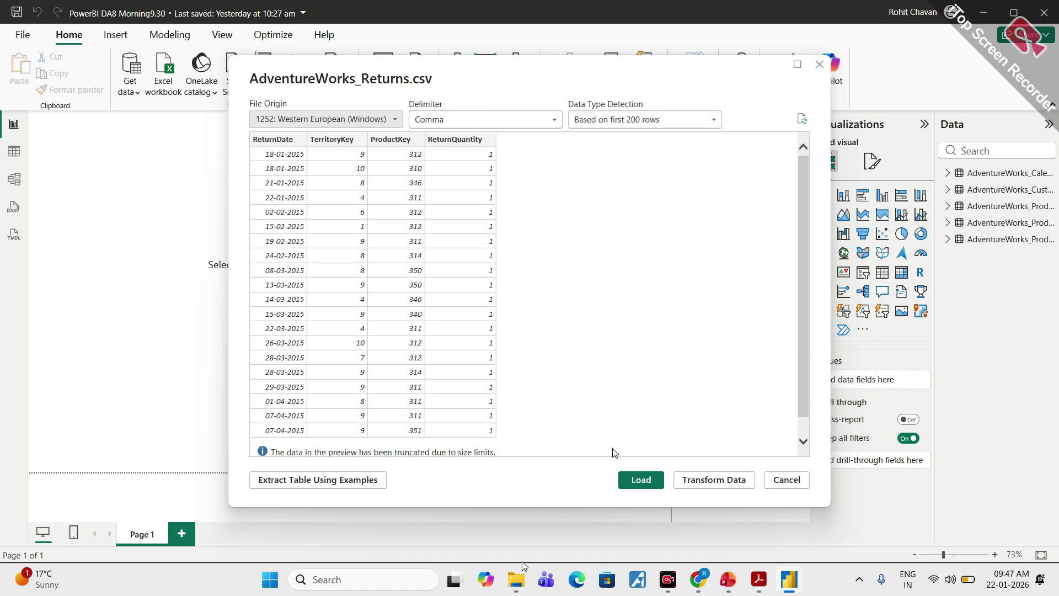
Step: Launch ZoomIt from the Power BI course folder and circle the Data Type Detection option in the AdventureWorks_Returns.csv preview
mouse_move(516, 579)
click(476, 529)
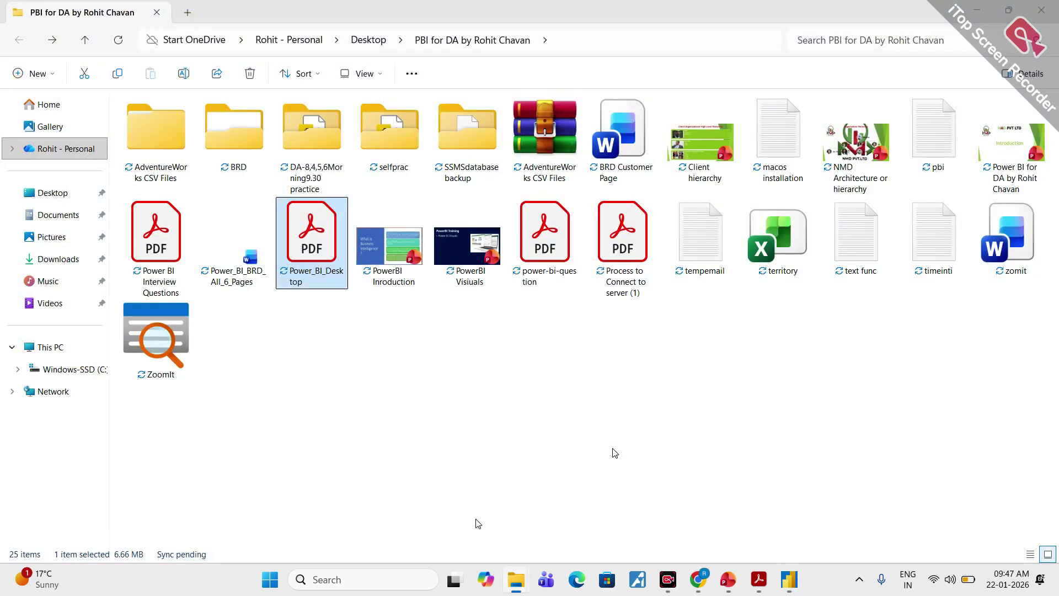
click(171, 369)
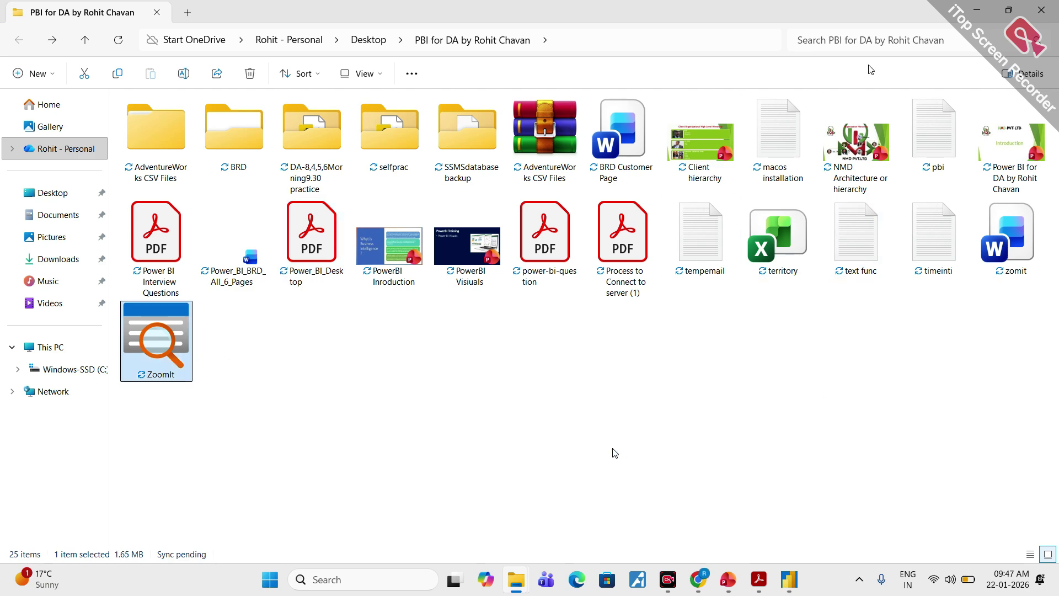
click(980, 12)
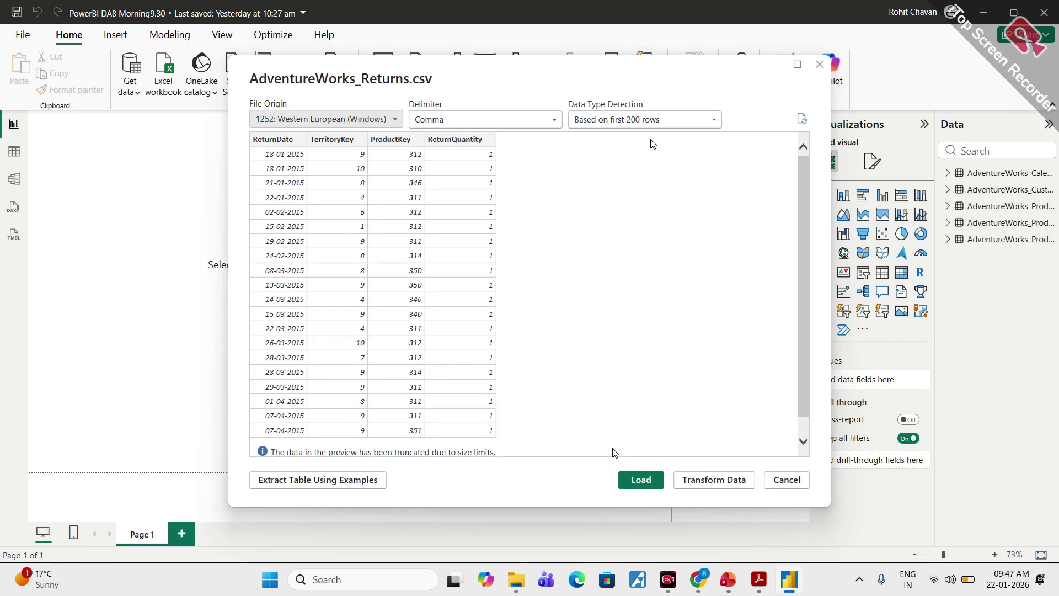
mouse_move(638, 118)
mouse_down()
mouse_move(586, 110)
mouse_move(643, 134)
mouse_move(650, 110)
mouse_up()
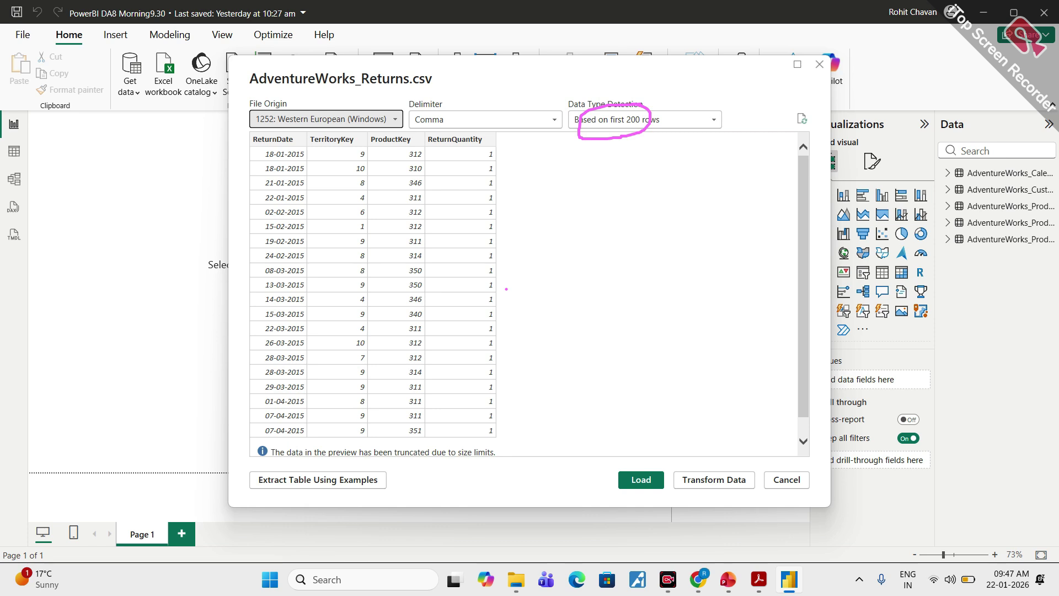
Step: Switch to Chrome, open the bookmarked Power BI pricing page in a new tab and close the Meet picture-in-picture window
mouse_move(698, 581)
click(614, 454)
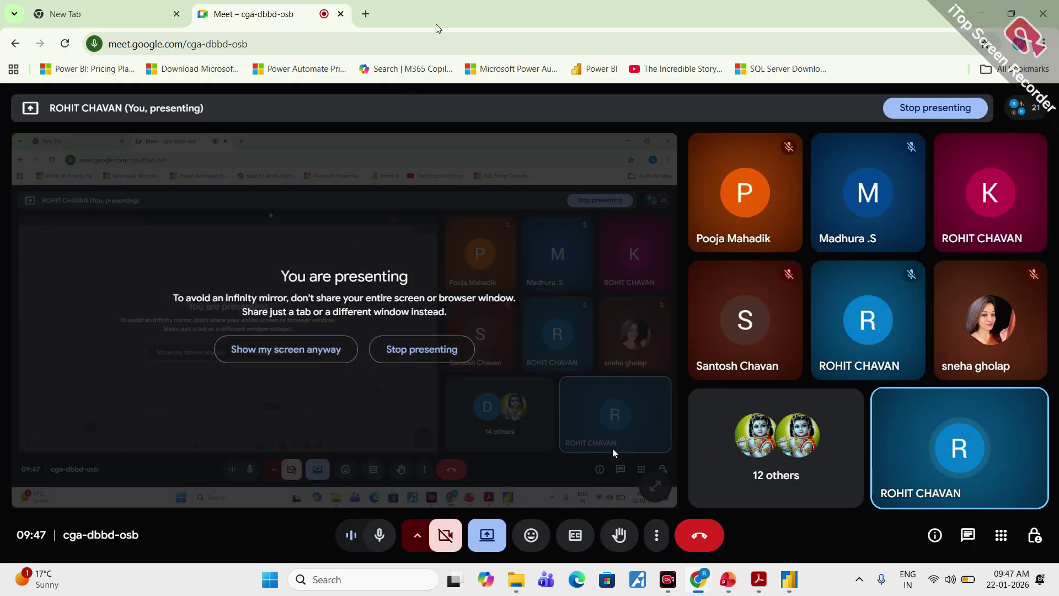
click(366, 14)
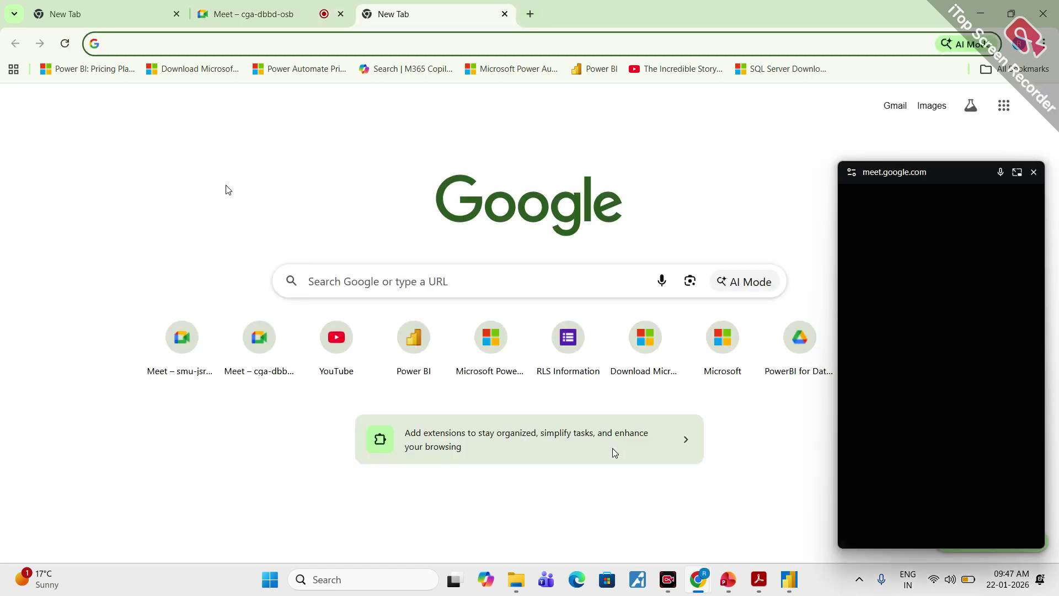
click(104, 70)
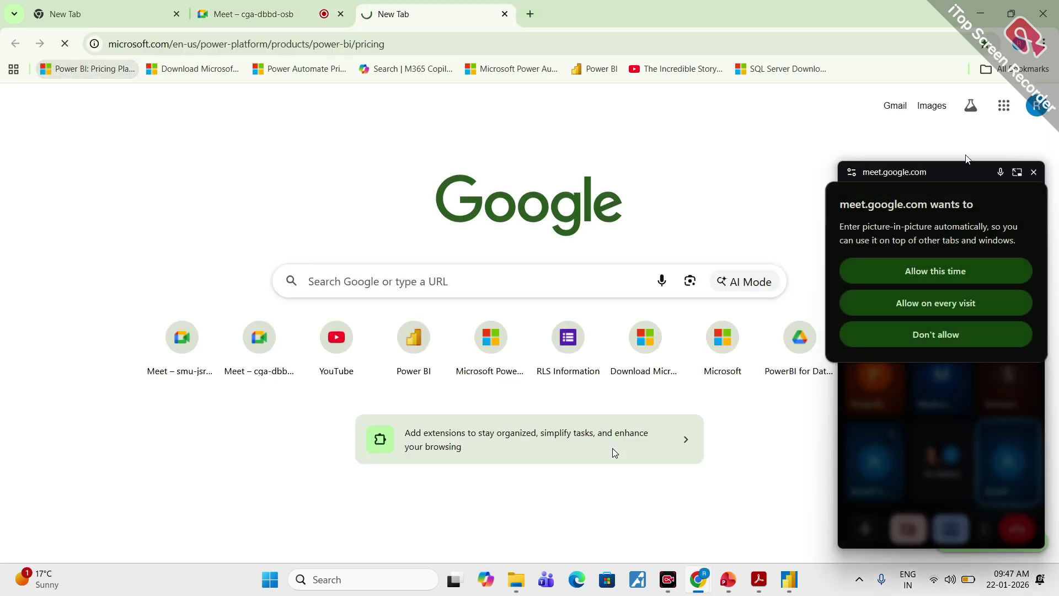
click(1031, 172)
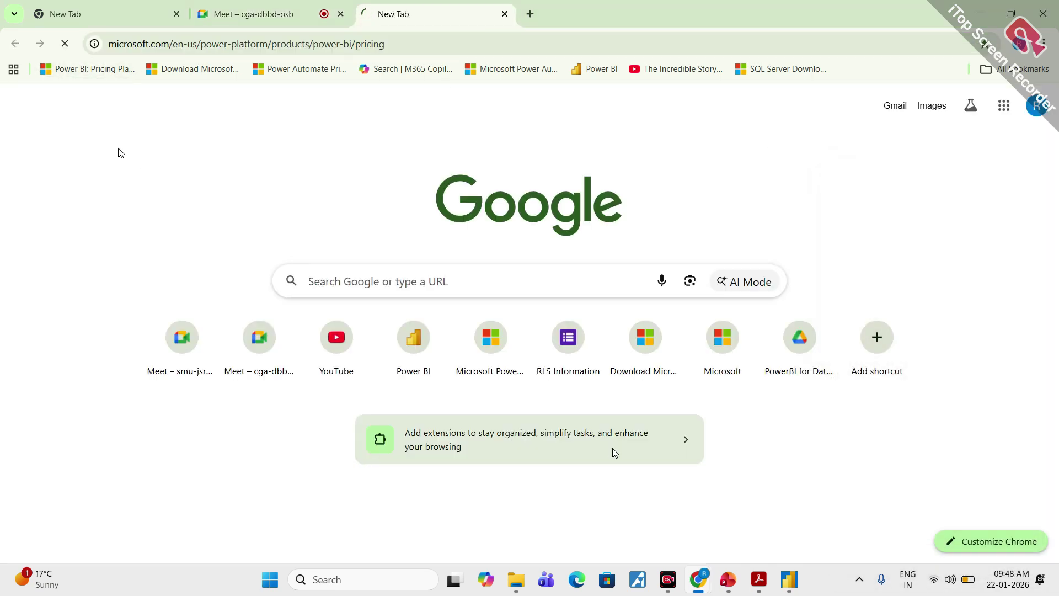
click(530, 14)
click(430, 9)
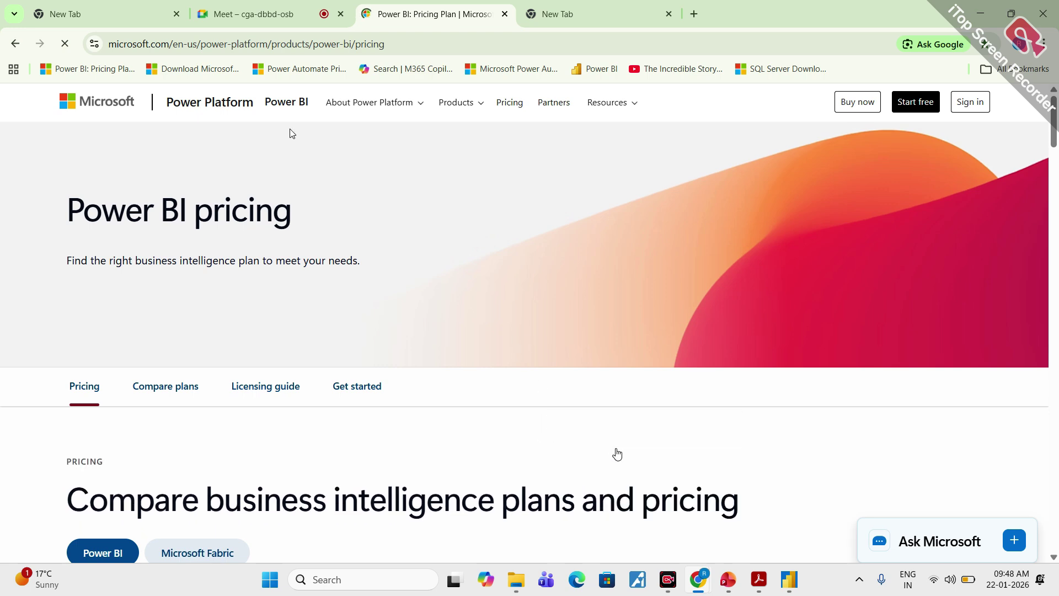
click(264, 15)
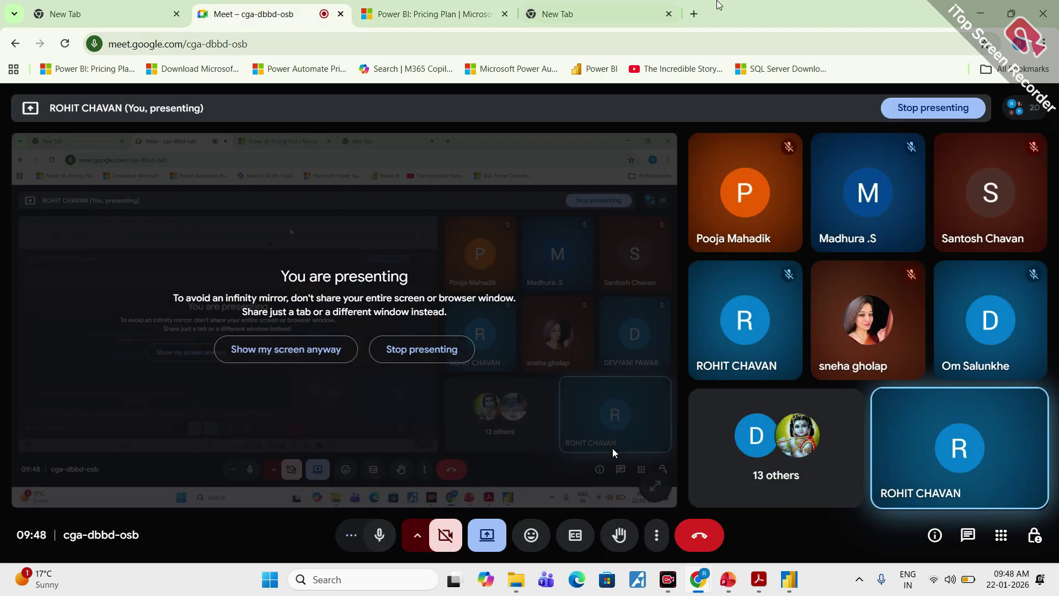
click(446, 5)
Step: Circle the Power BI Premium Per User, Power BI Pro and Power BI Embedded prices on the pricing page
scroll(511, 234, down, 6)
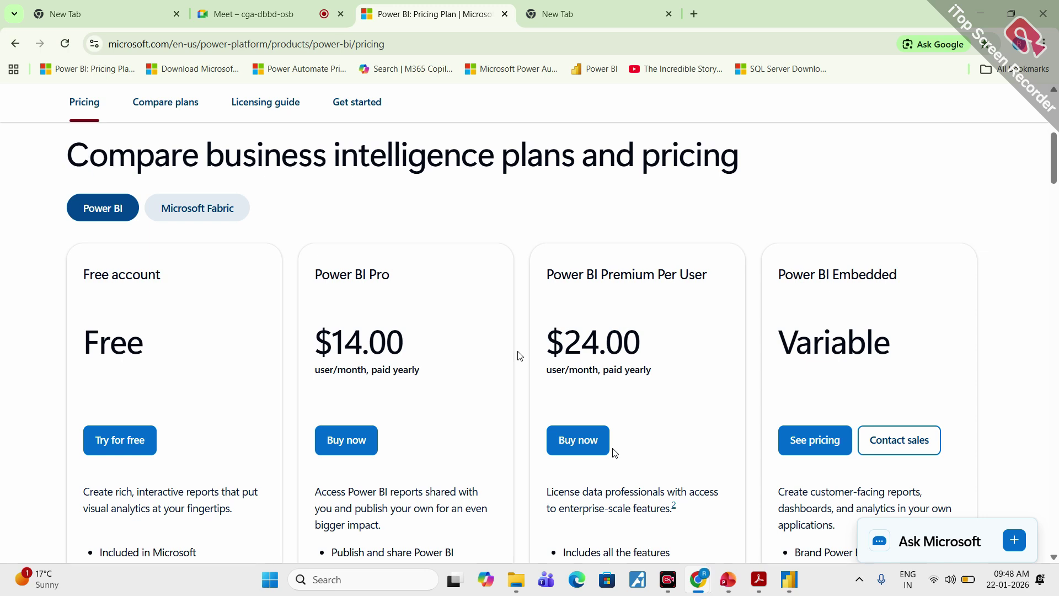
mouse_move(587, 303)
mouse_down()
mouse_move(632, 282)
mouse_move(593, 285)
mouse_up()
mouse_move(394, 292)
mouse_down()
mouse_move(515, 334)
mouse_move(423, 286)
mouse_up()
mouse_move(901, 284)
mouse_down()
mouse_move(757, 315)
mouse_move(899, 283)
mouse_up()
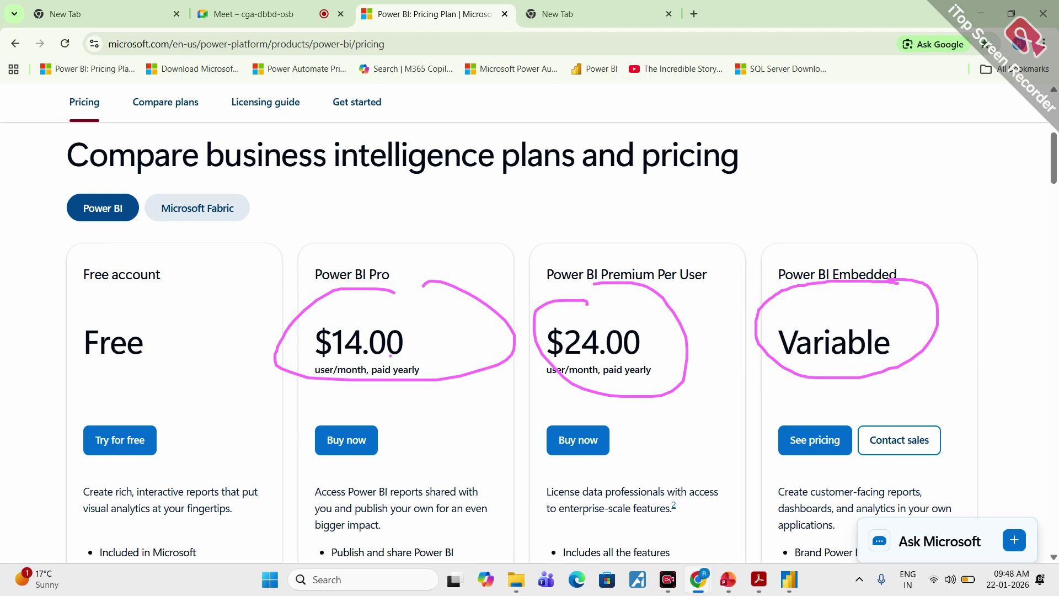
Step: Examine the plan comparison table for the report creation and publishing features of each Power BI plan
scroll(615, 451, down, 10)
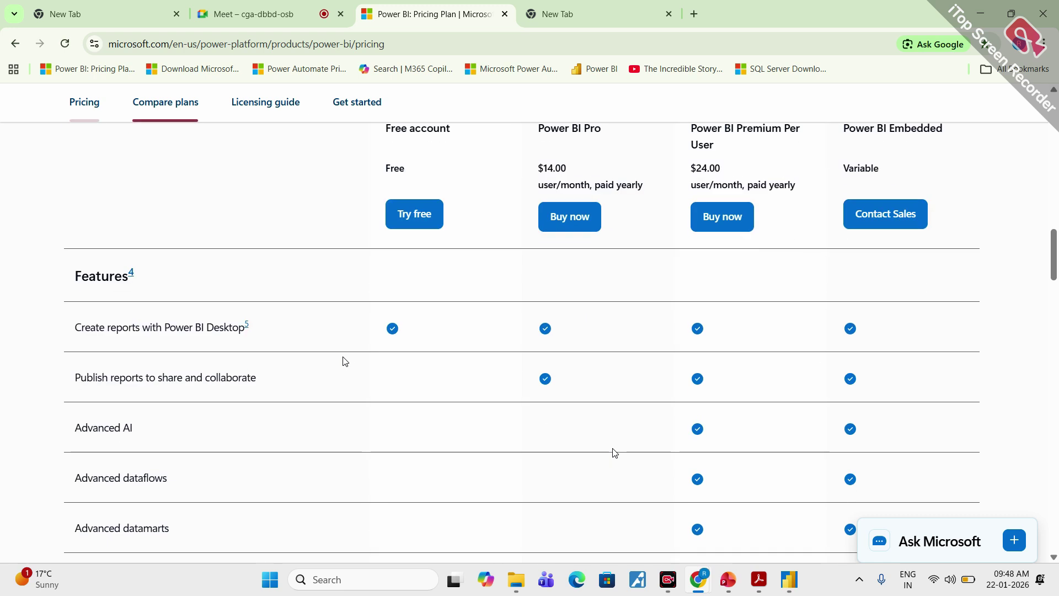
scroll(426, 276, up, 1)
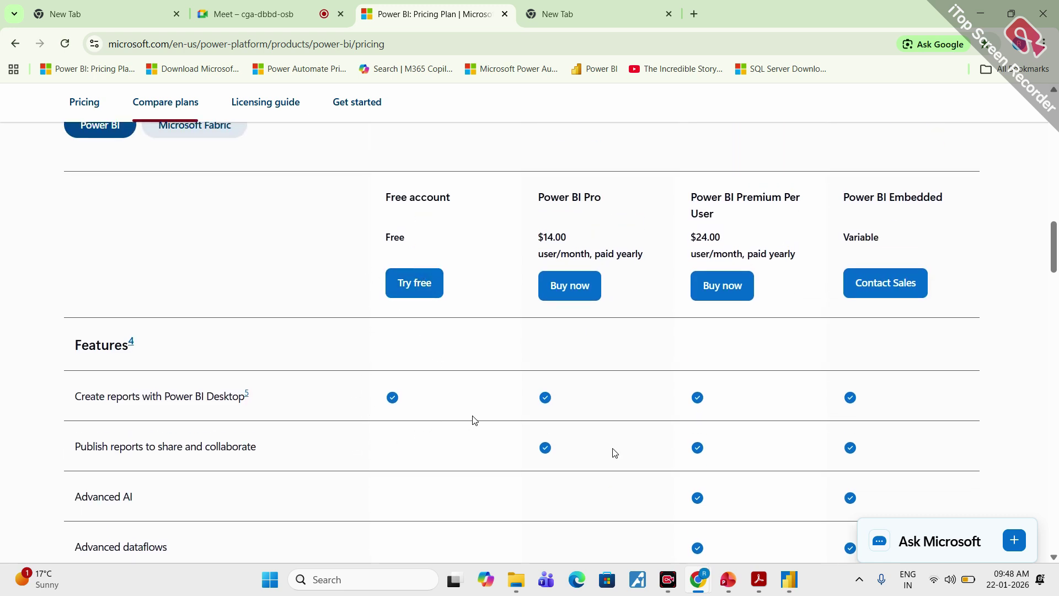
scroll(570, 409, down, 1)
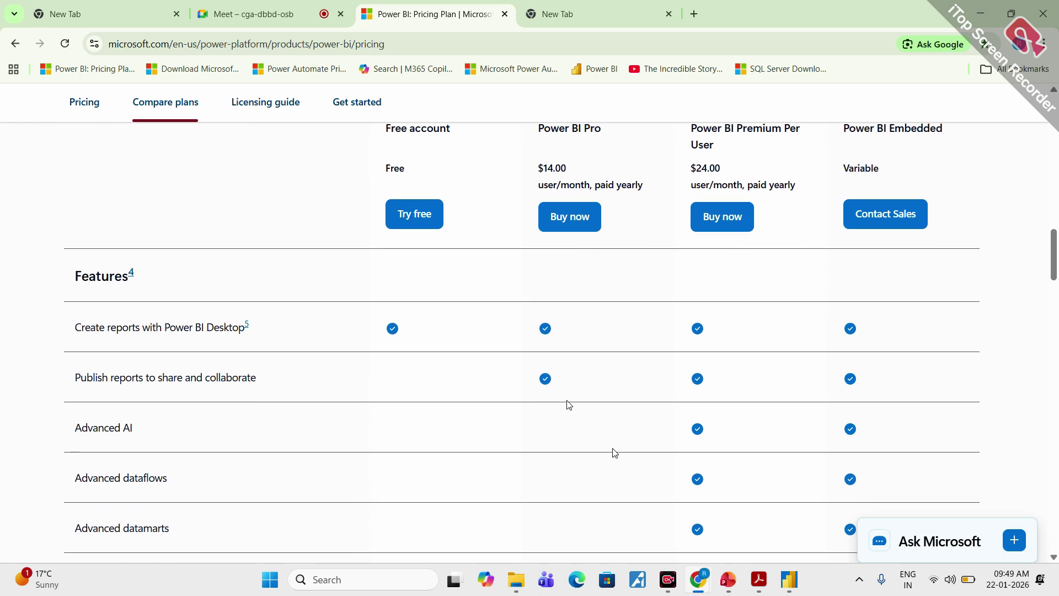
scroll(551, 255, up, 1)
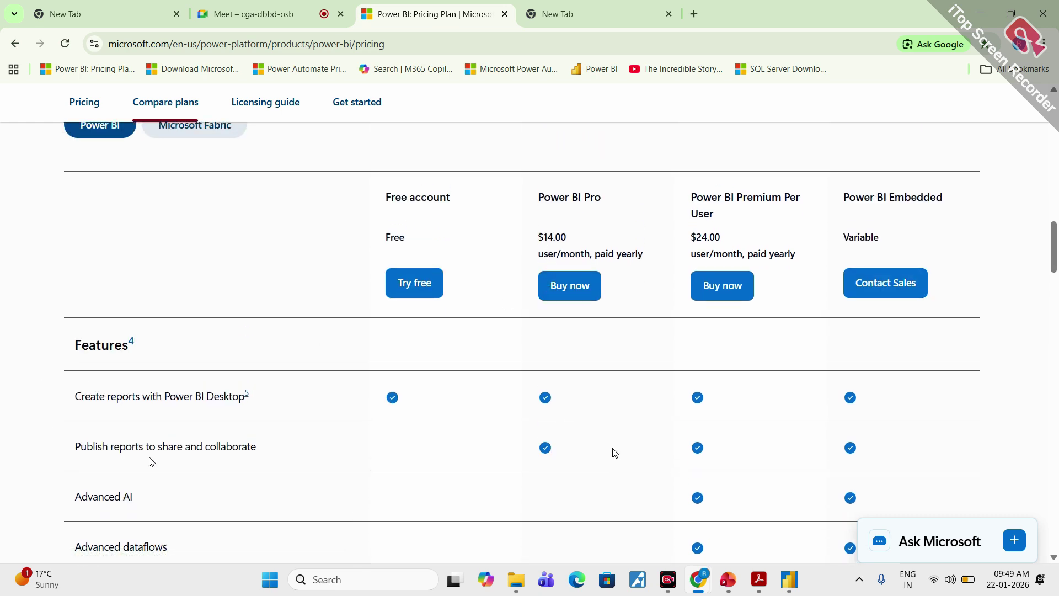
Step: Dismiss the Ask Microsoft pop-up and examine the memory, refresh and storage limits in the plan comparison table
scroll(616, 454, down, 1)
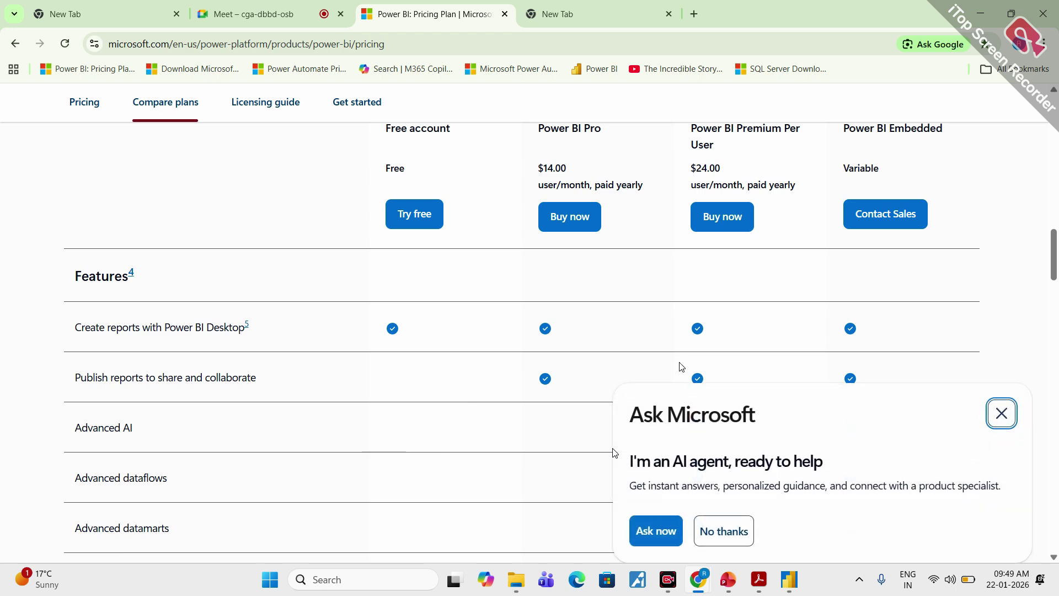
scroll(684, 364, down, 2)
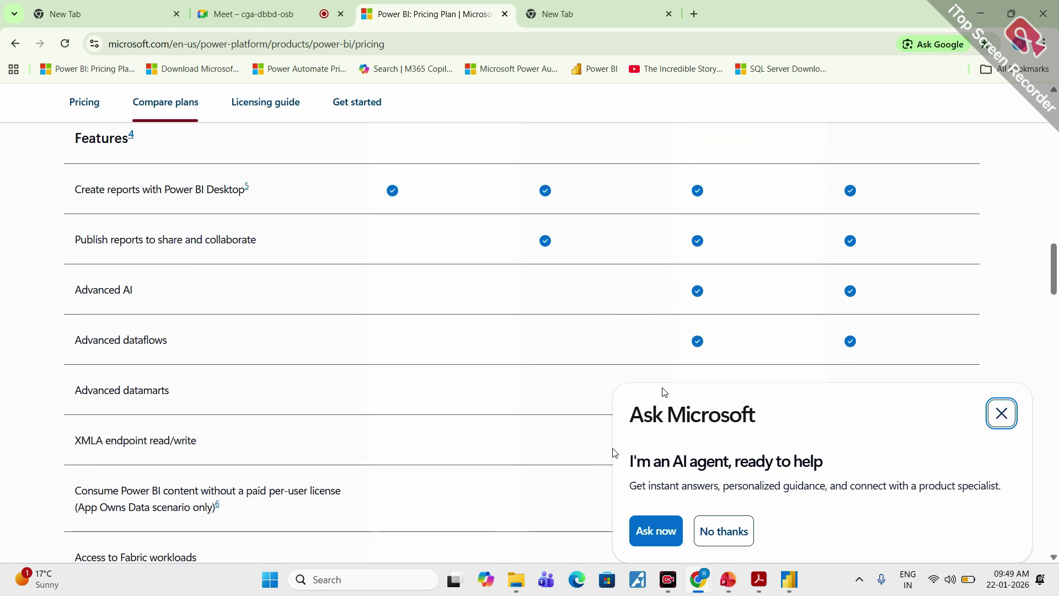
click(996, 422)
scroll(634, 356, down, 5)
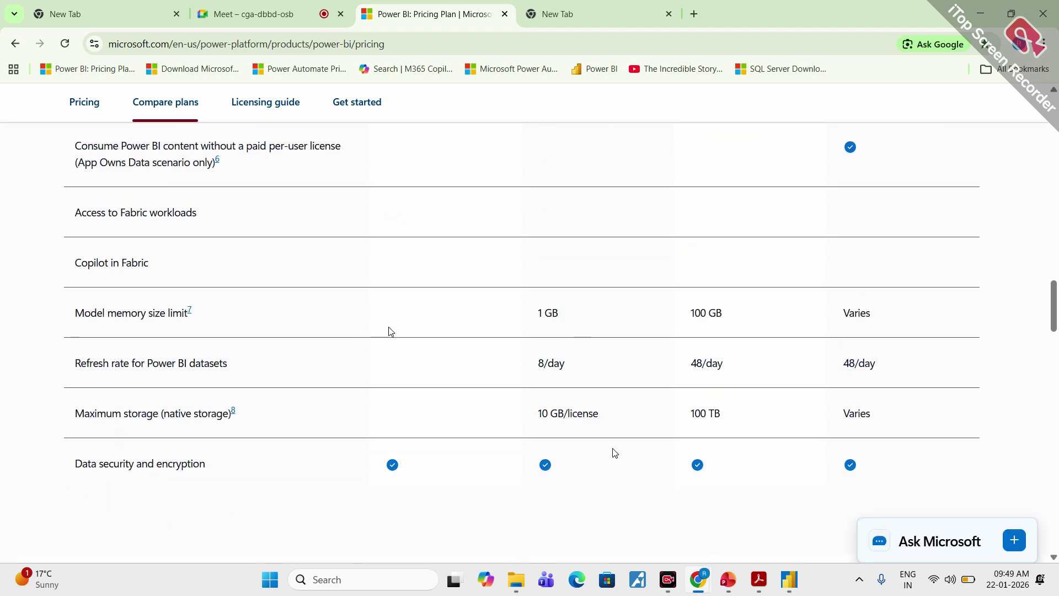
Step: Circle the model memory and maximum storage labels and Power BI Pro's 1 GB, 8/day and 10 GB/license values, adding an arrow to 1 GB
mouse_move(570, 292)
mouse_down()
mouse_move(522, 328)
mouse_move(552, 293)
mouse_up()
mouse_move(245, 299)
mouse_down()
mouse_move(205, 292)
mouse_move(58, 328)
mouse_move(219, 297)
mouse_move(208, 295)
mouse_up()
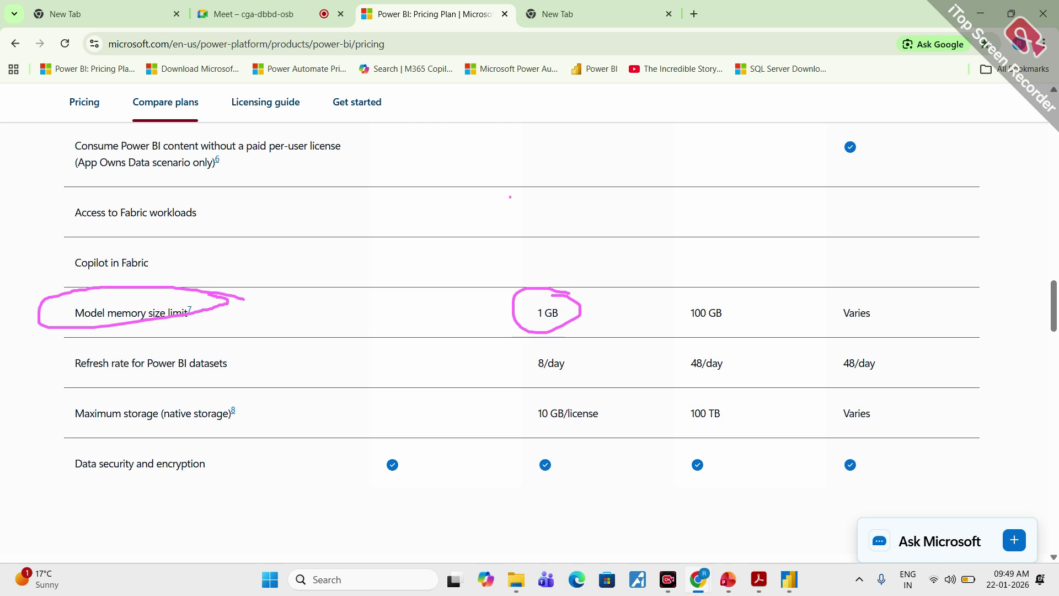
mouse_move(566, 166)
mouse_down()
mouse_move(568, 270)
mouse_move(586, 229)
mouse_up()
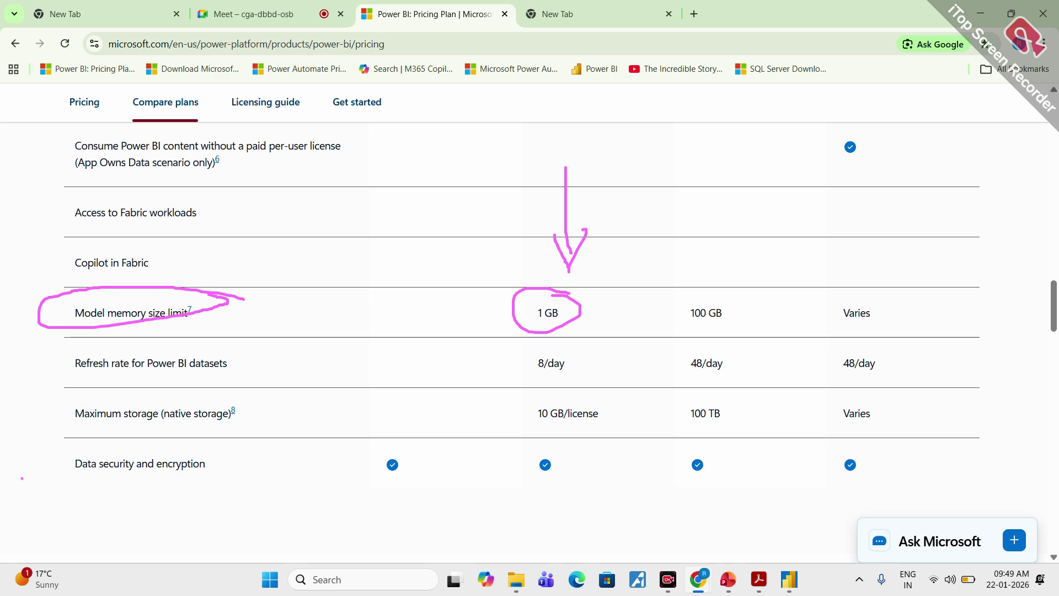
mouse_move(550, 347)
mouse_down()
mouse_move(535, 351)
mouse_move(552, 347)
mouse_up()
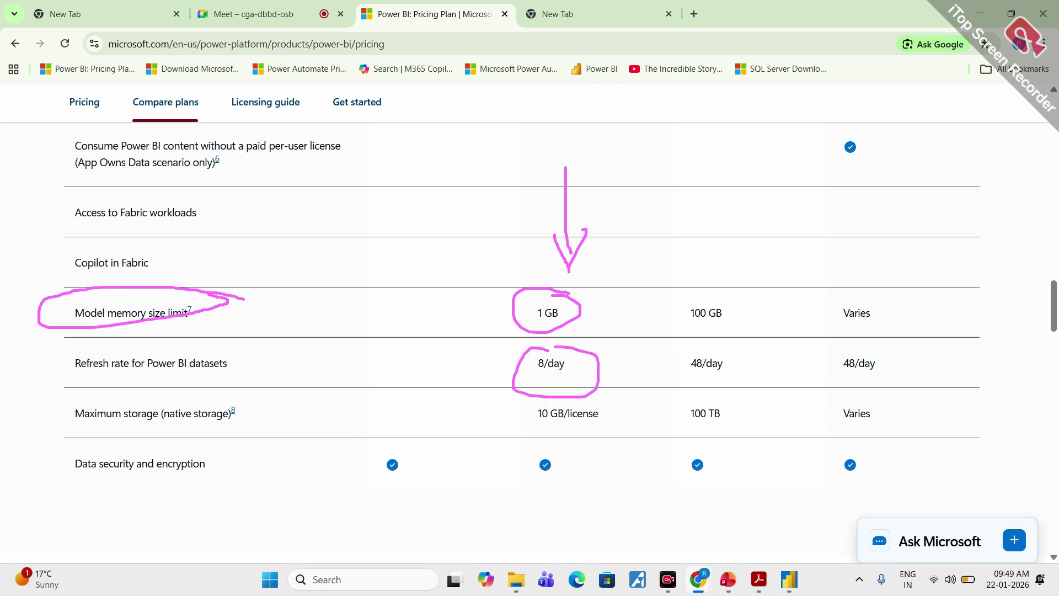
mouse_move(584, 385)
mouse_down()
mouse_move(439, 425)
mouse_move(660, 411)
mouse_move(587, 377)
mouse_up()
mouse_move(164, 393)
mouse_down()
mouse_move(147, 448)
mouse_move(172, 393)
mouse_up()
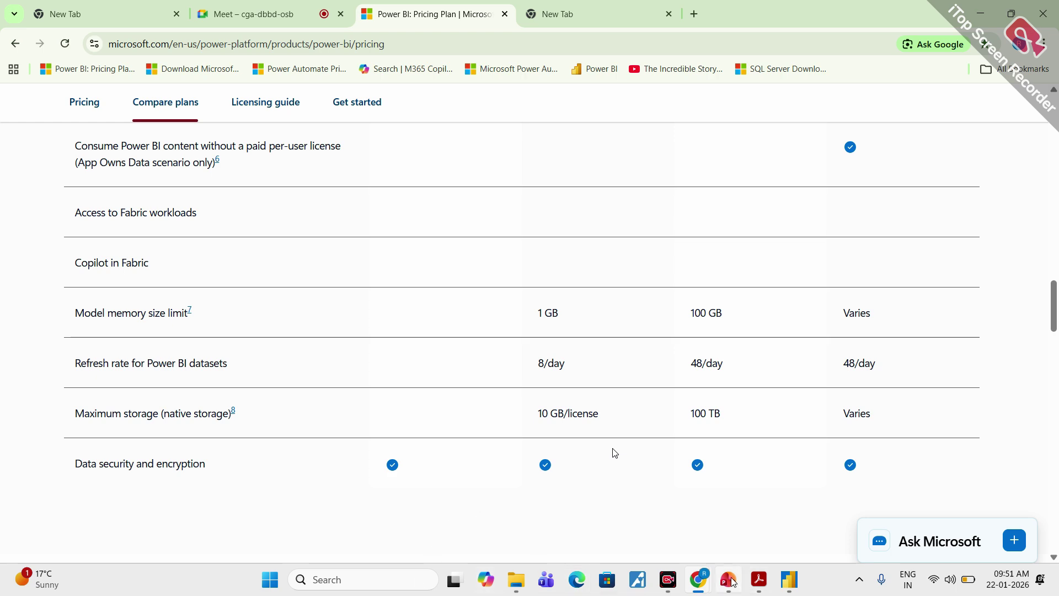
Step: Switch to Power BI Desktop, circle the ReturnDate, ReturnQuantity, TerritoryKey and ProductKey headers in the CSV preview, and clear the annotations
click(790, 580)
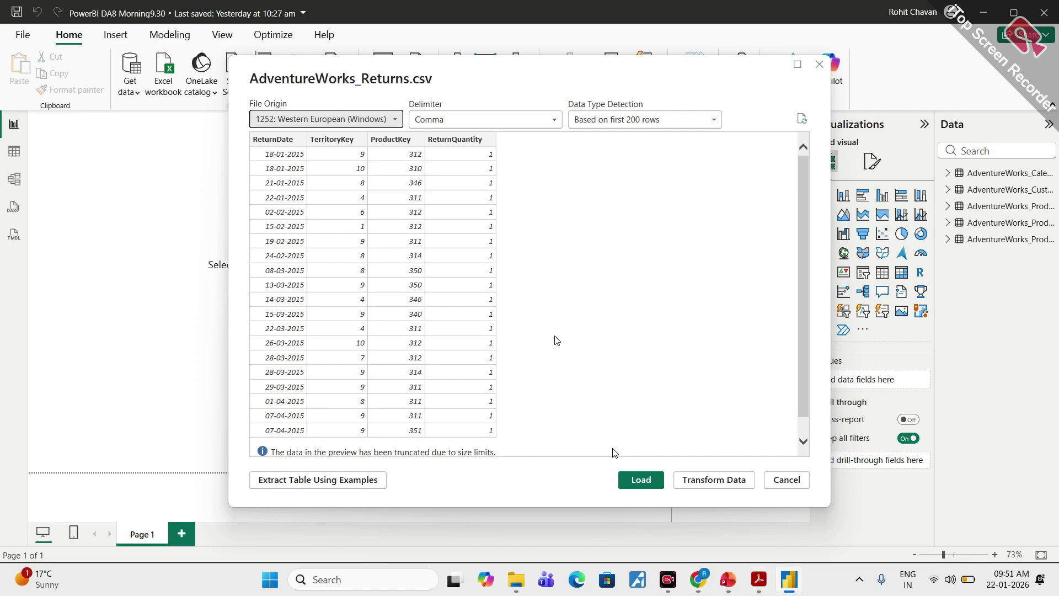
click(728, 580)
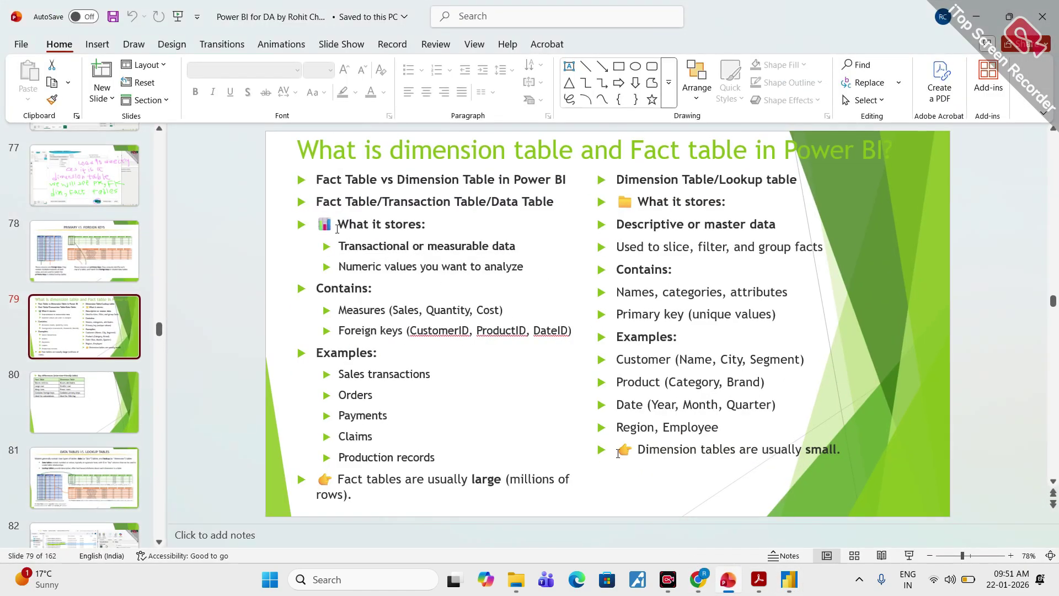
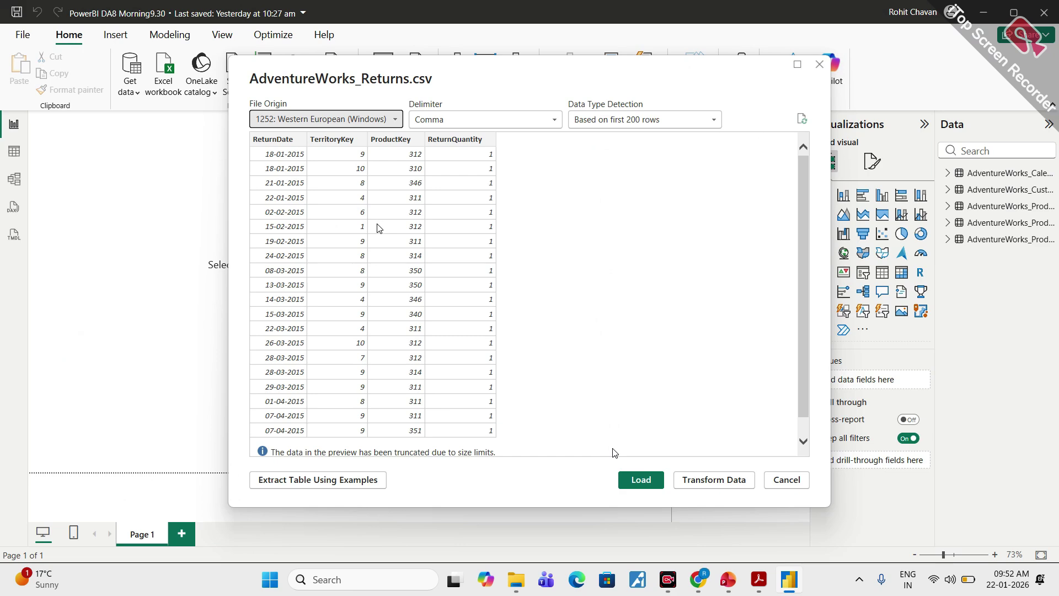
mouse_move(270, 128)
mouse_down()
mouse_move(296, 150)
mouse_move(279, 132)
mouse_up()
mouse_move(450, 128)
mouse_down()
mouse_move(433, 132)
mouse_move(476, 109)
mouse_move(461, 119)
mouse_up()
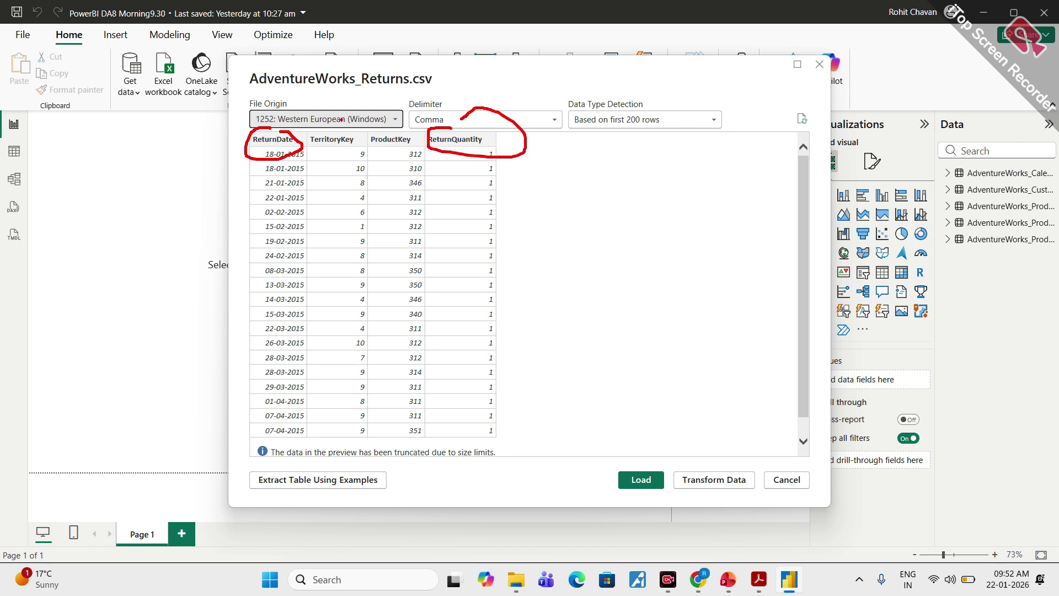
mouse_move(342, 119)
mouse_down()
mouse_move(339, 150)
mouse_move(334, 126)
mouse_move(408, 132)
mouse_move(393, 126)
mouse_up()
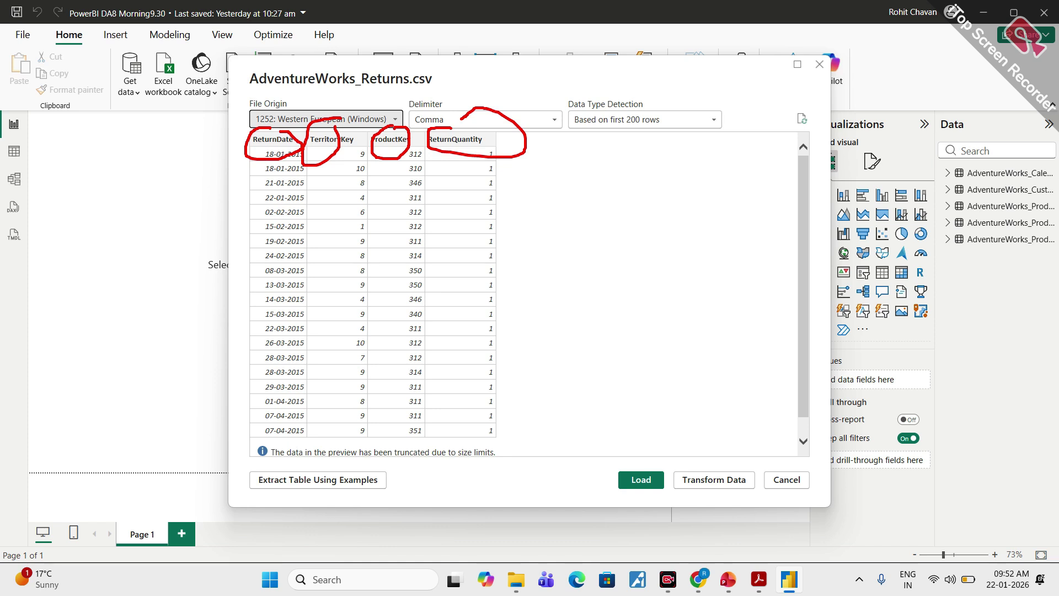
key(Escape)
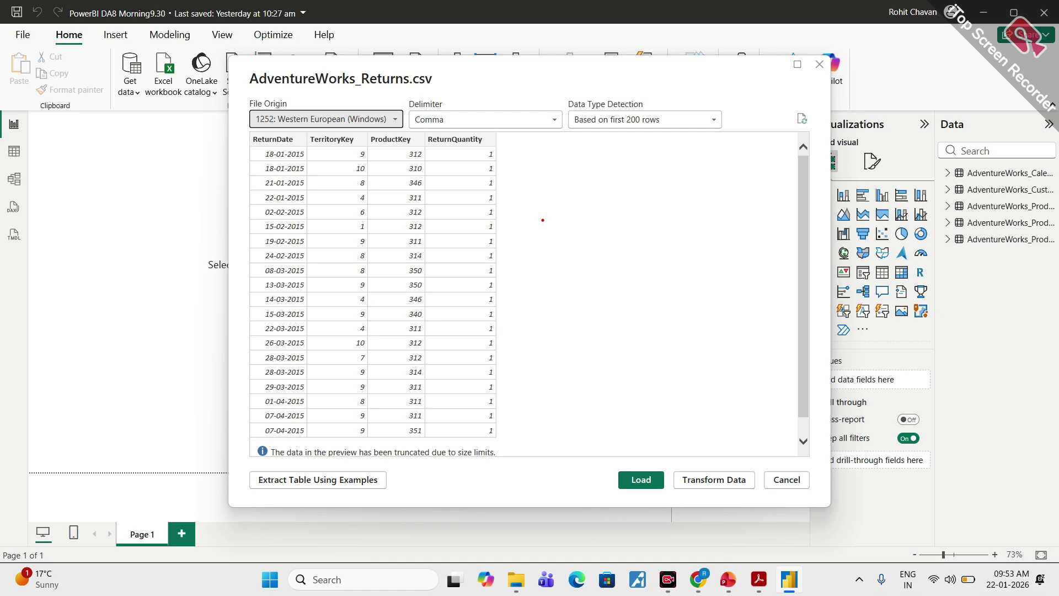
Step: Circle the Load option in the AdventureWorks_Returns.csv preview and load the table into the report
mouse_move(647, 451)
mouse_down()
mouse_move(604, 504)
mouse_move(649, 460)
mouse_up()
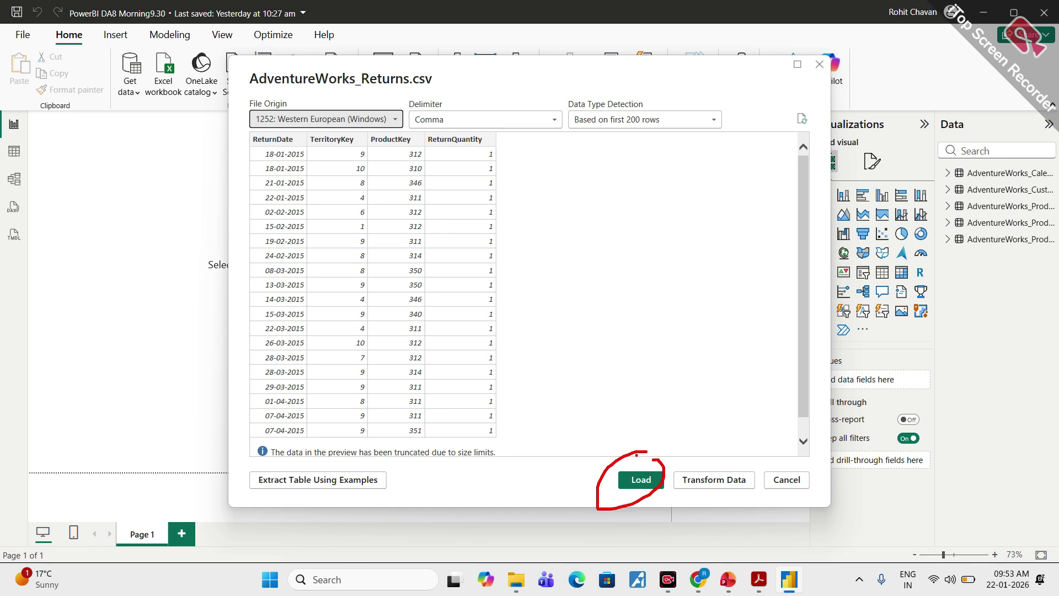
click(641, 479)
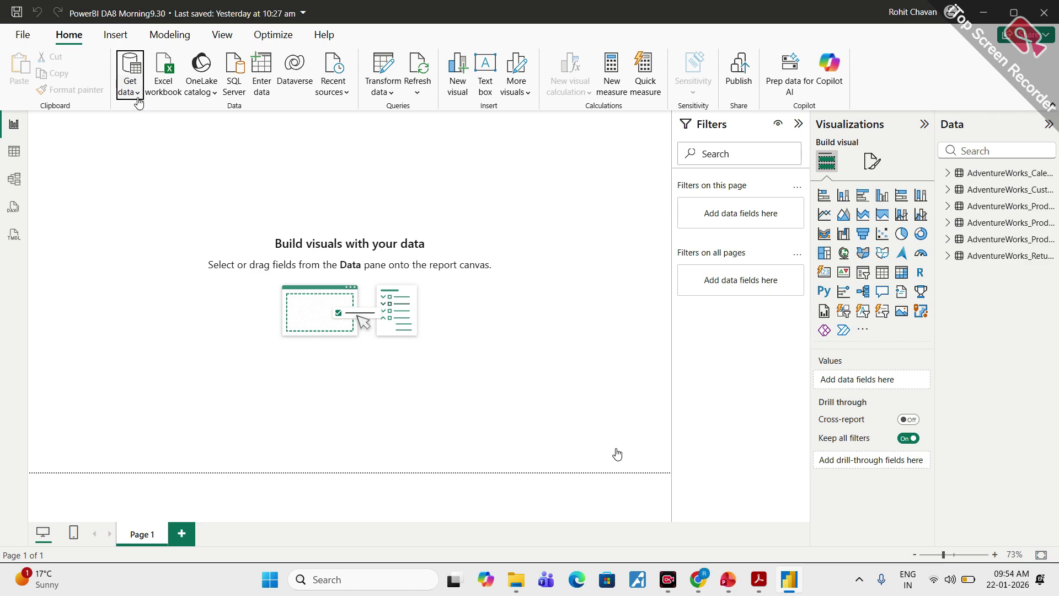
Step: Switch to PowerPoint and circle the Fact Table and Dimension Table columns on the key differences slide
click(728, 580)
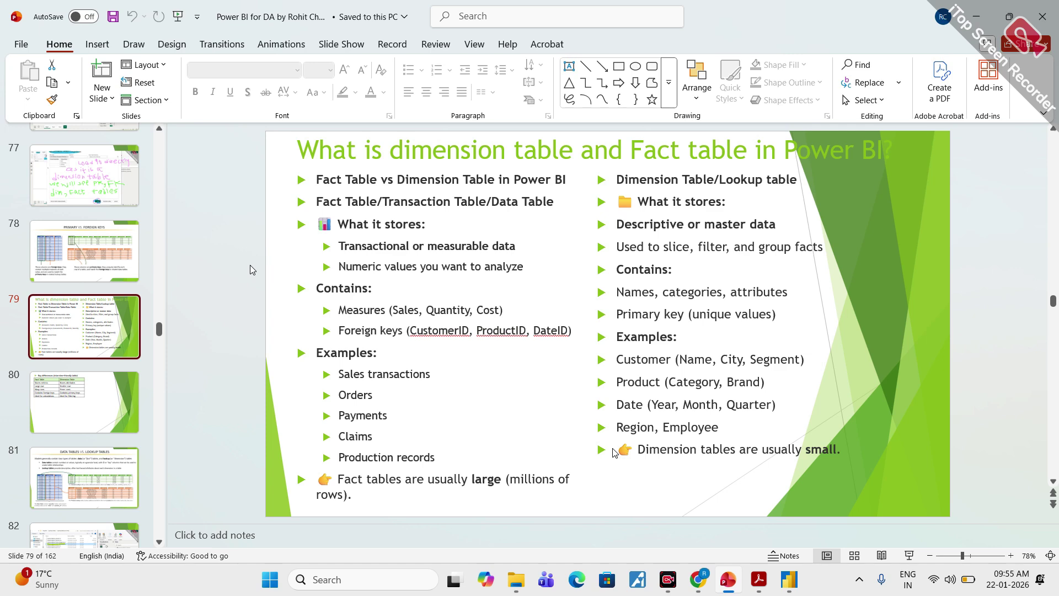
scroll(243, 313, down, 1)
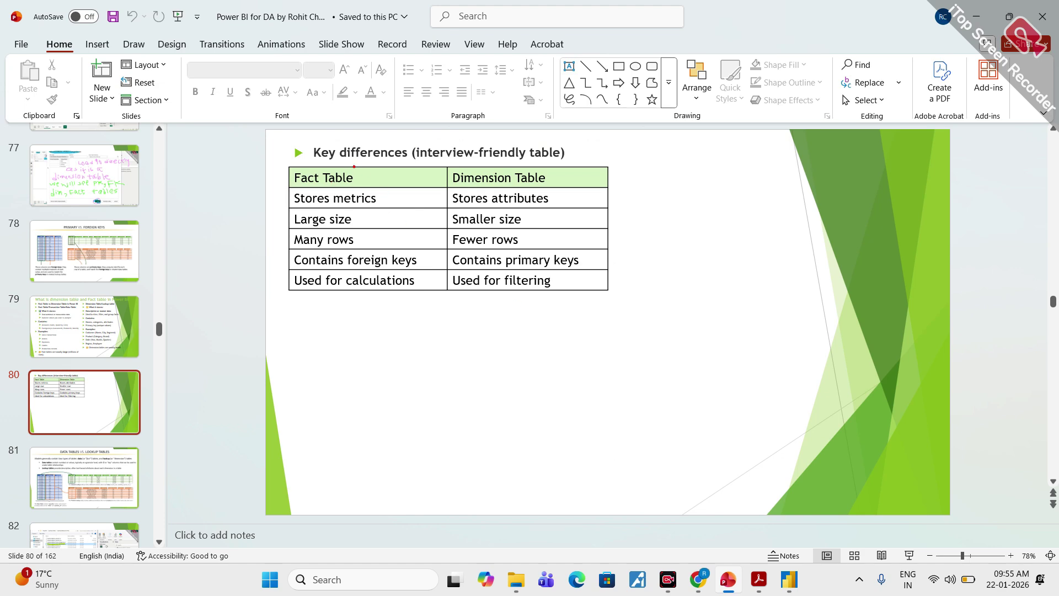
mouse_move(354, 165)
mouse_down()
mouse_move(328, 165)
mouse_move(287, 292)
mouse_move(430, 221)
mouse_move(385, 166)
mouse_up()
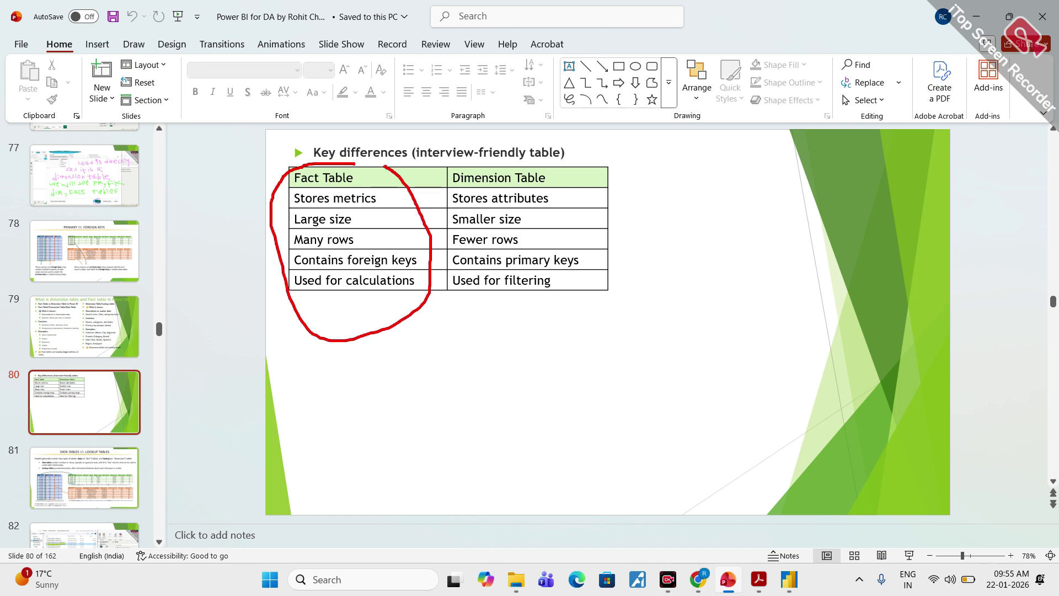
mouse_move(502, 136)
mouse_down()
mouse_move(441, 340)
mouse_move(598, 168)
mouse_move(475, 150)
mouse_up()
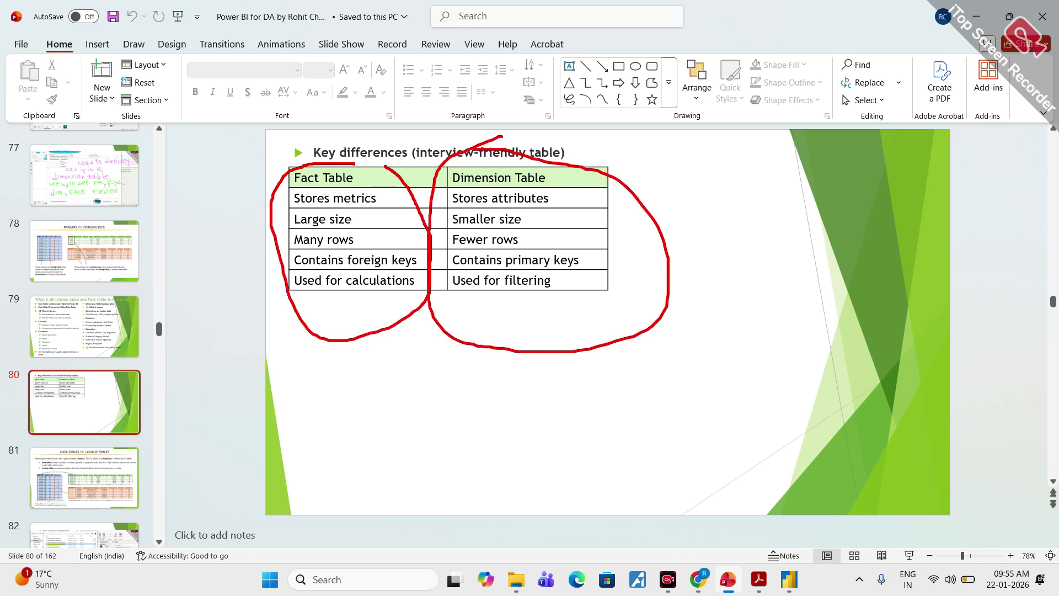
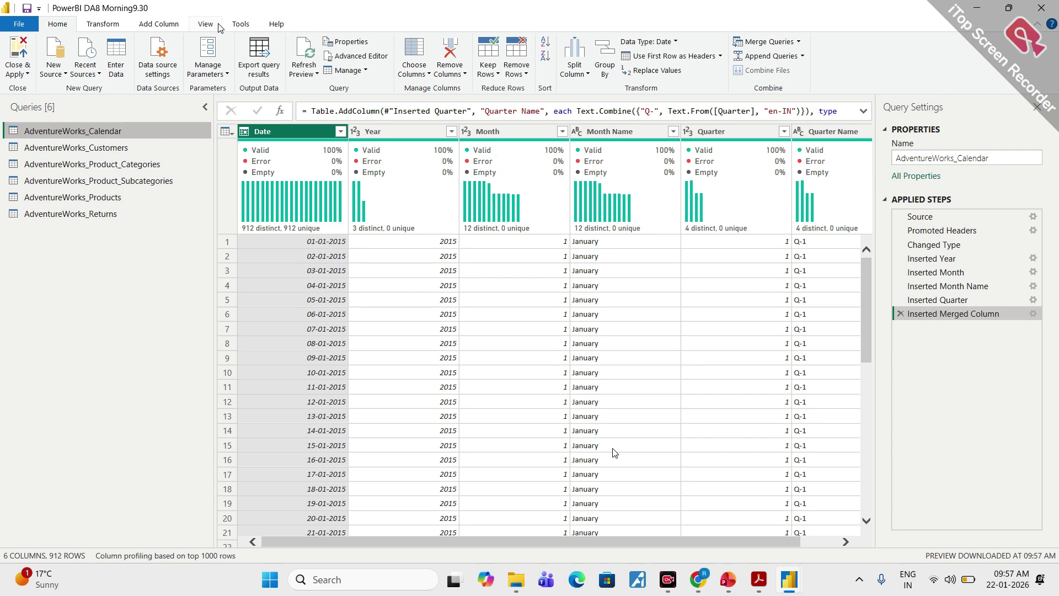
Step: Start a new Text/CSV source in Power Query and mark the AdventureWorks sales files in the AdventureWorks CSV Files folder
click(55, 74)
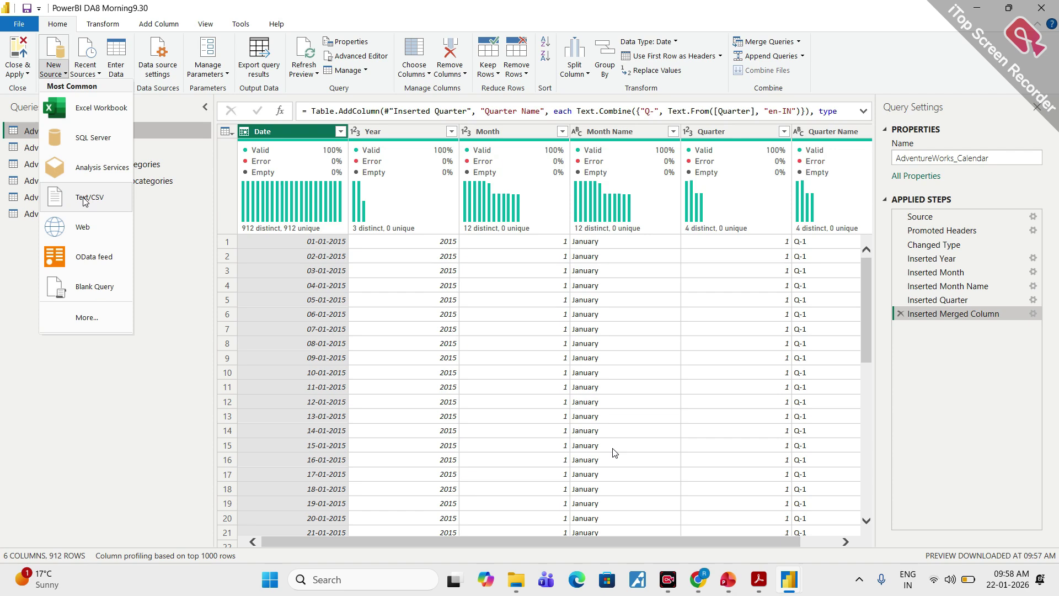
click(85, 201)
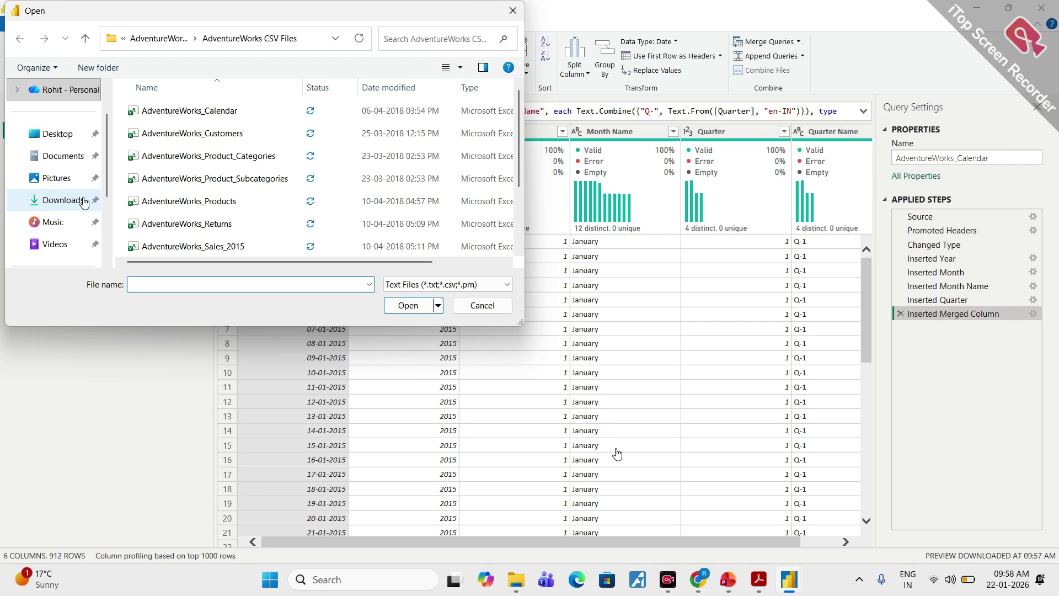
scroll(232, 198, down, 3)
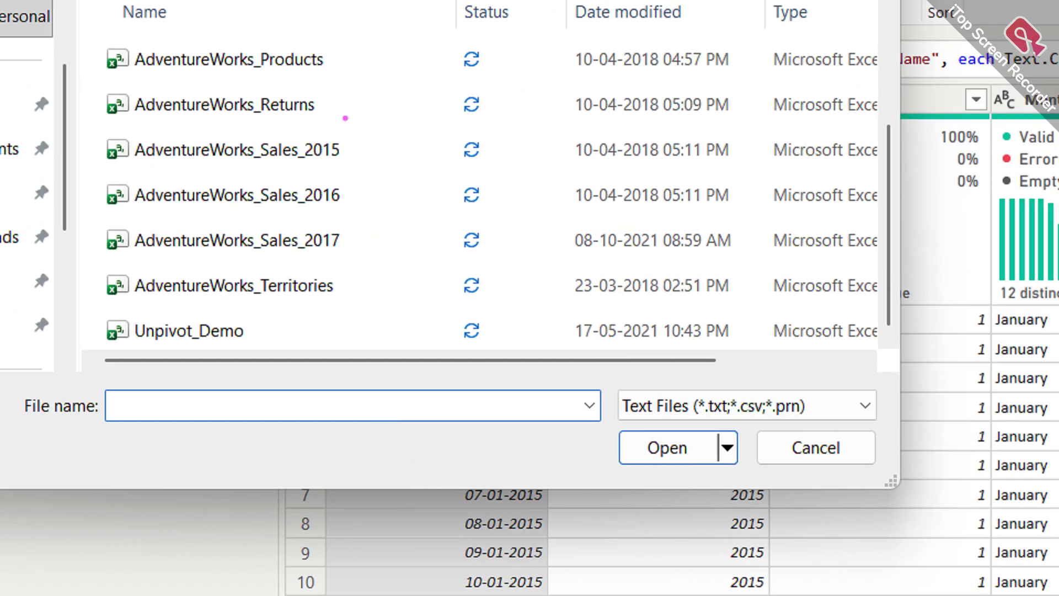
mouse_move(334, 130)
mouse_down()
mouse_move(51, 155)
mouse_move(412, 166)
mouse_move(280, 133)
mouse_up()
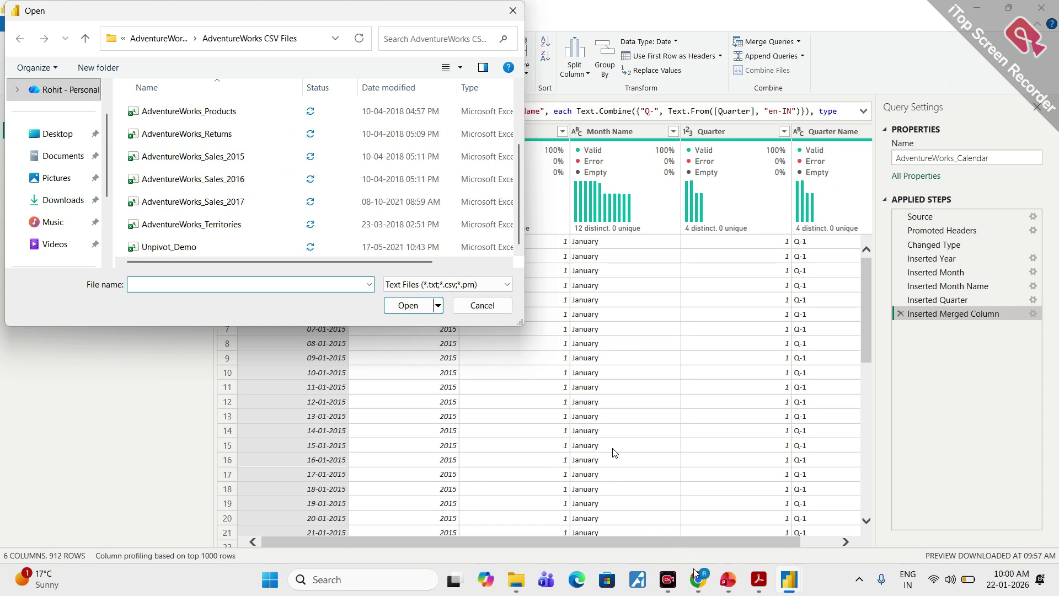
Step: Switch to Chrome, close the Power BI pricing page and leave the Google Meet call
mouse_move(698, 579)
click(614, 454)
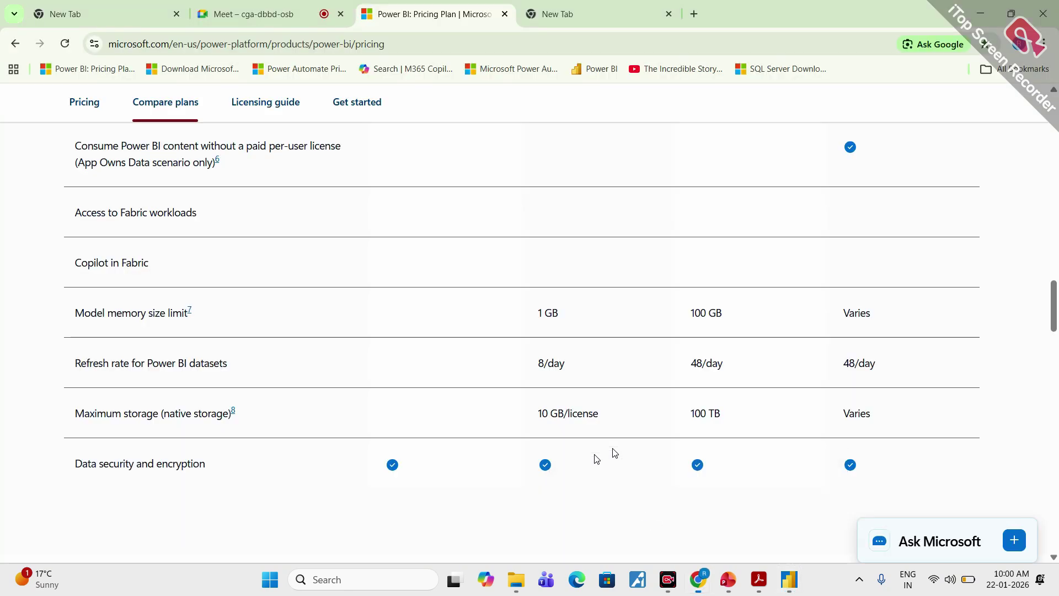
click(265, 14)
click(504, 14)
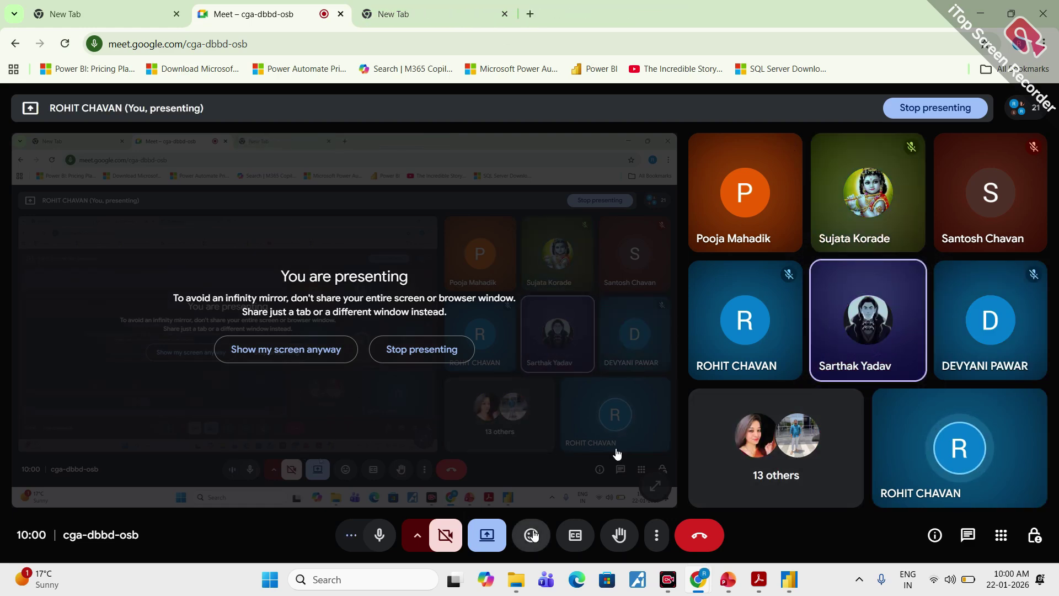
click(698, 538)
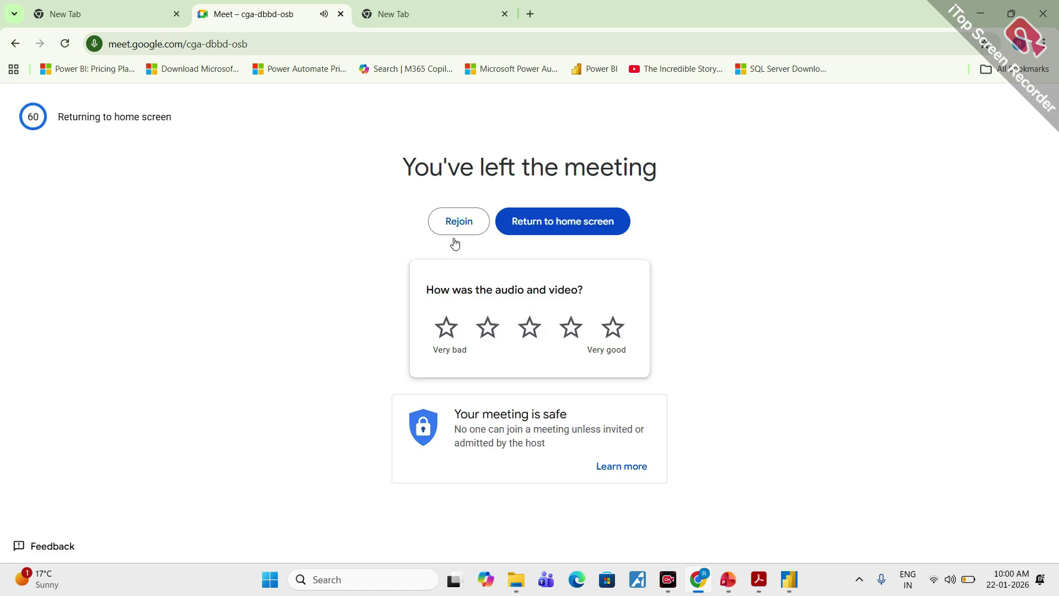
Step: Rejoin the Meet call with the Join here too option, turn on the microphone and dismiss the camera notice
click(452, 222)
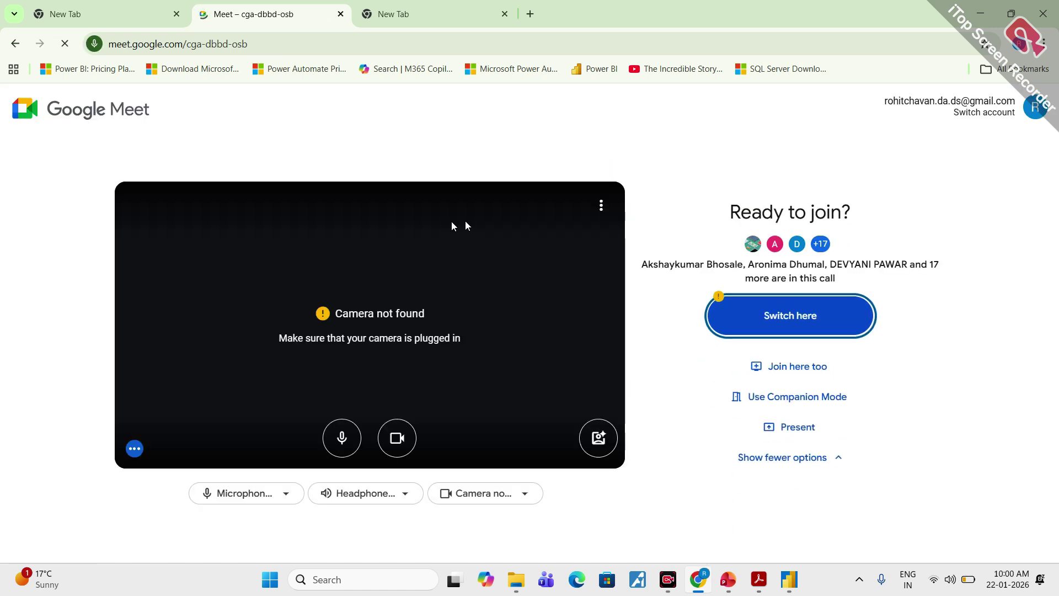
click(786, 367)
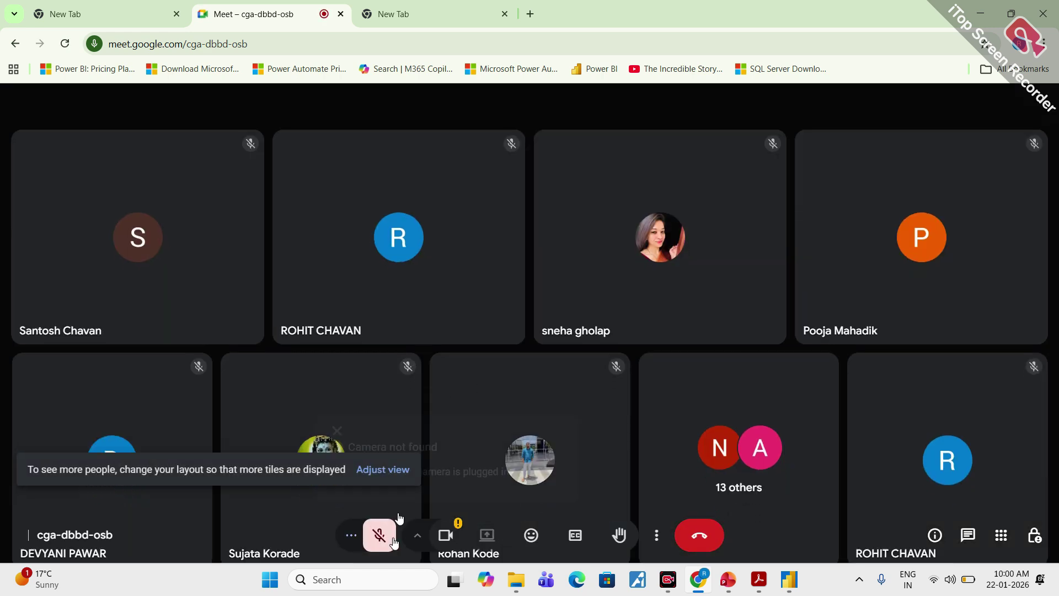
click(379, 535)
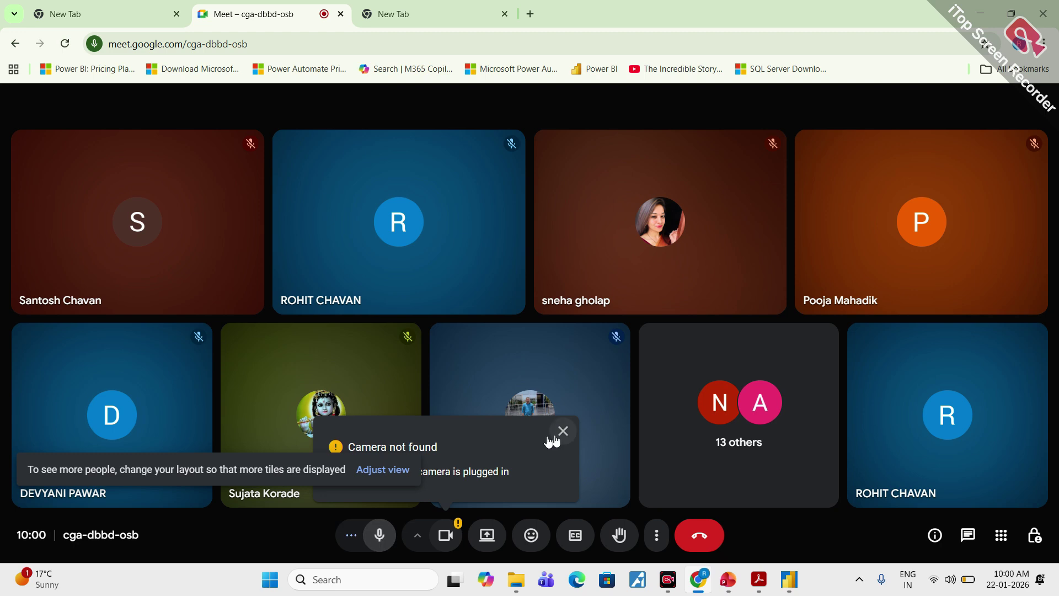
click(560, 431)
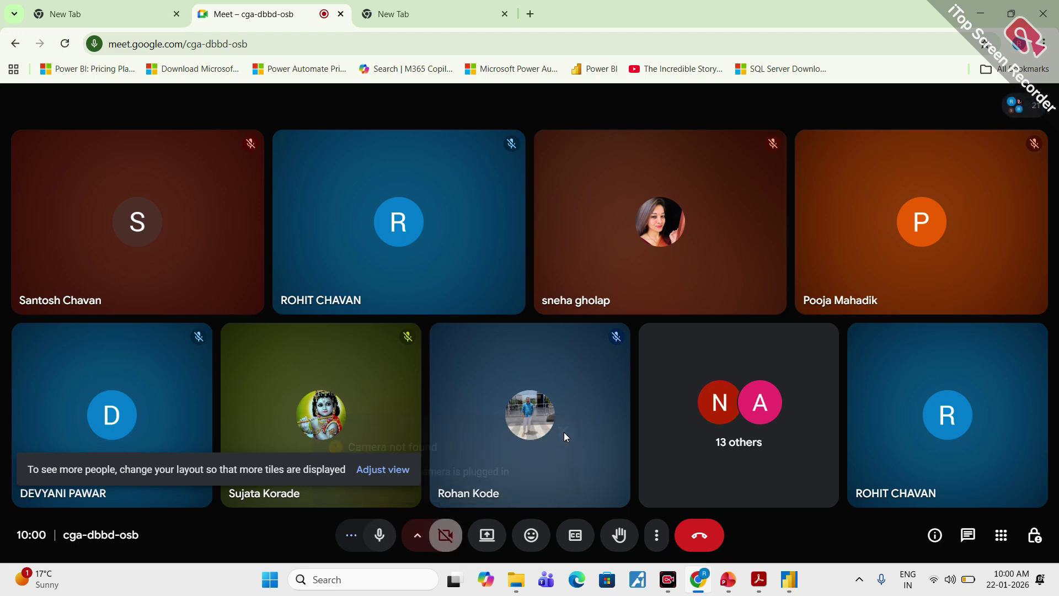
Step: Present the entire screen in the Meet call, close the picture-in-picture window and switch back to Power Query
click(486, 535)
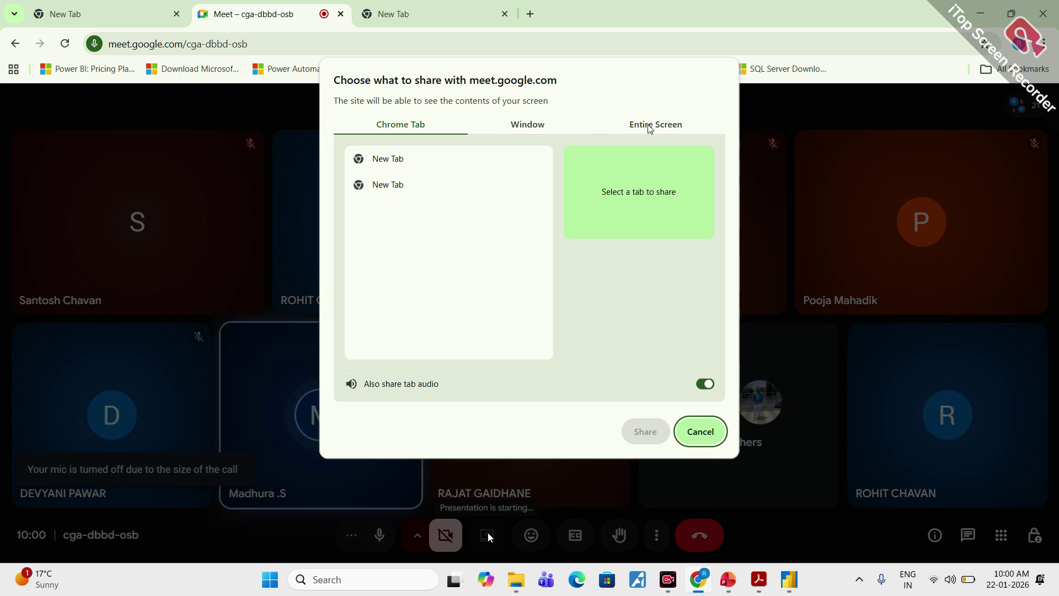
click(650, 130)
click(644, 432)
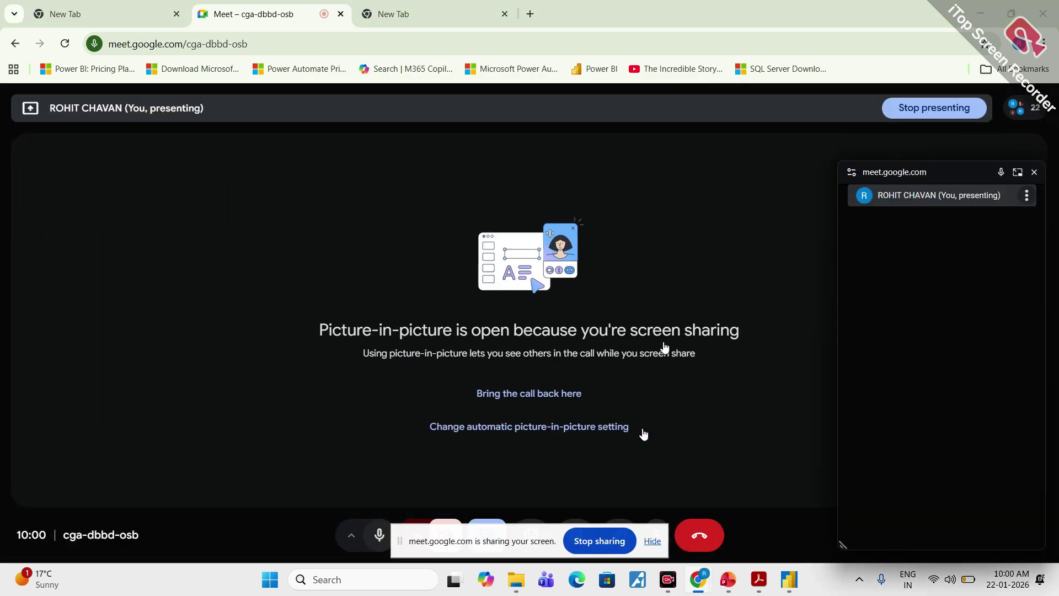
click(1034, 172)
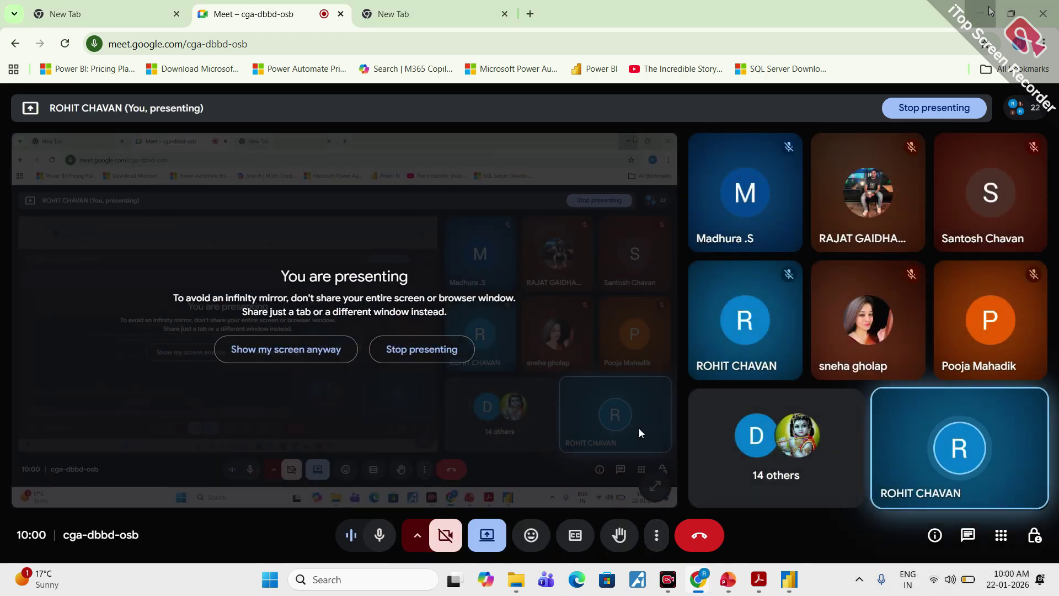
key(alt+Tab)
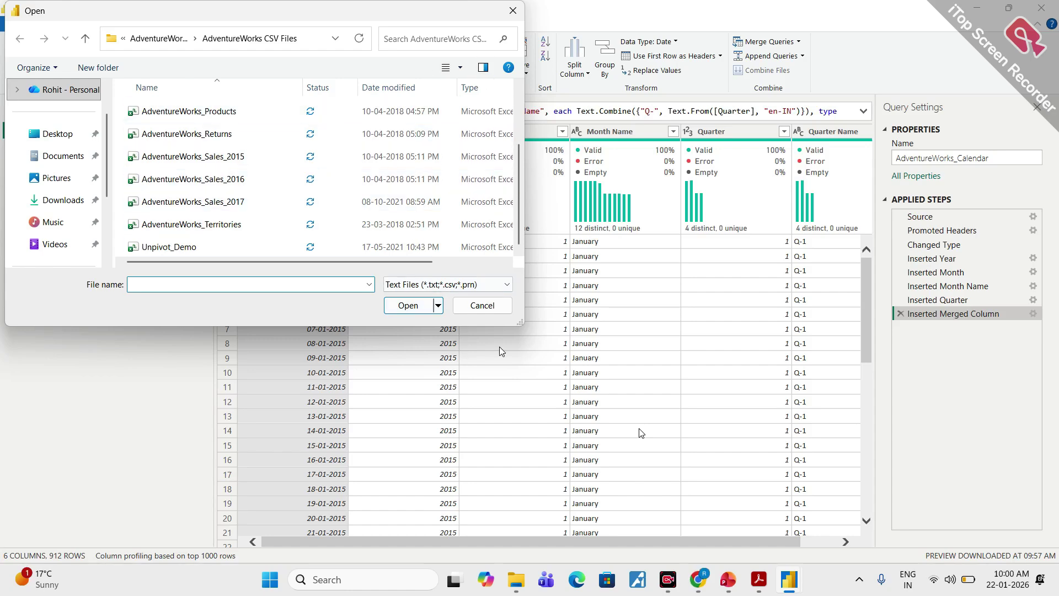
Step: Zoom in on the file list and circle the AdventureWorks_Sales_2015 file with the annotation pen
mouse_move(701, 584)
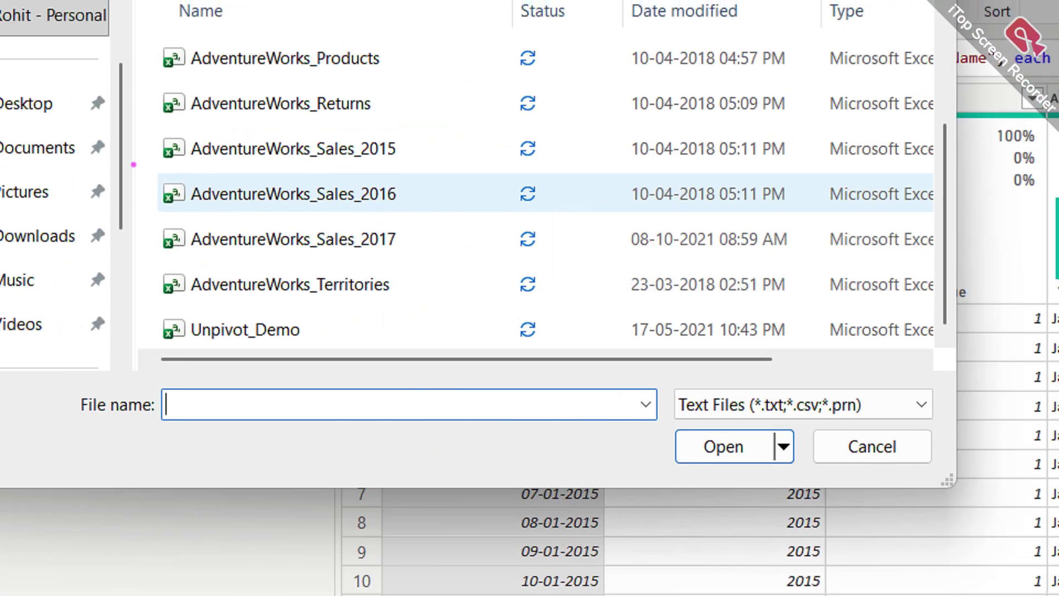
mouse_move(402, 97)
mouse_down()
mouse_move(211, 123)
mouse_move(493, 74)
mouse_move(254, 110)
mouse_up()
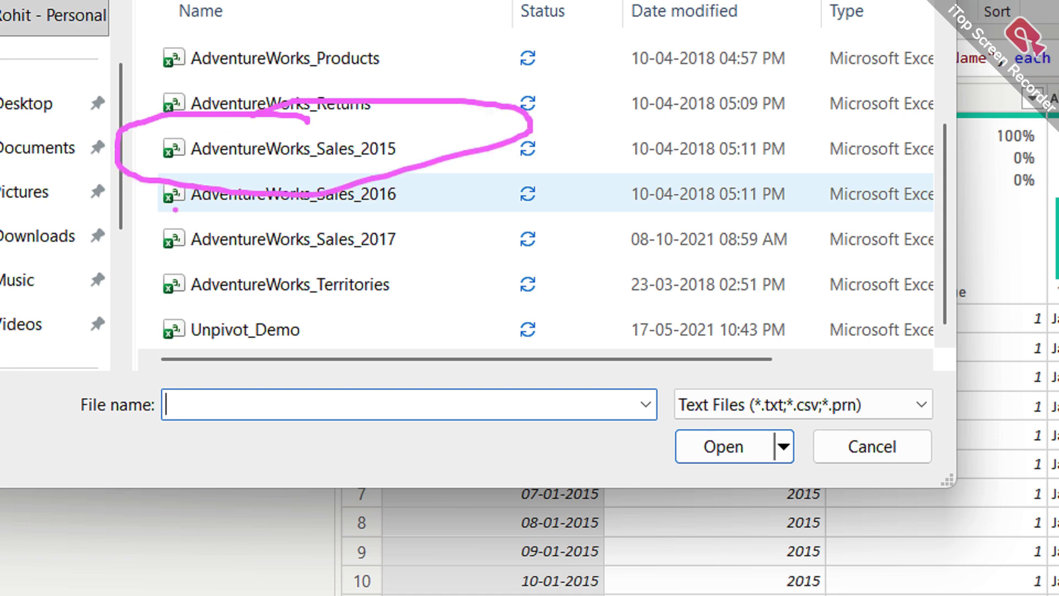
mouse_move(216, 163)
mouse_down()
mouse_move(130, 248)
mouse_move(436, 155)
mouse_up()
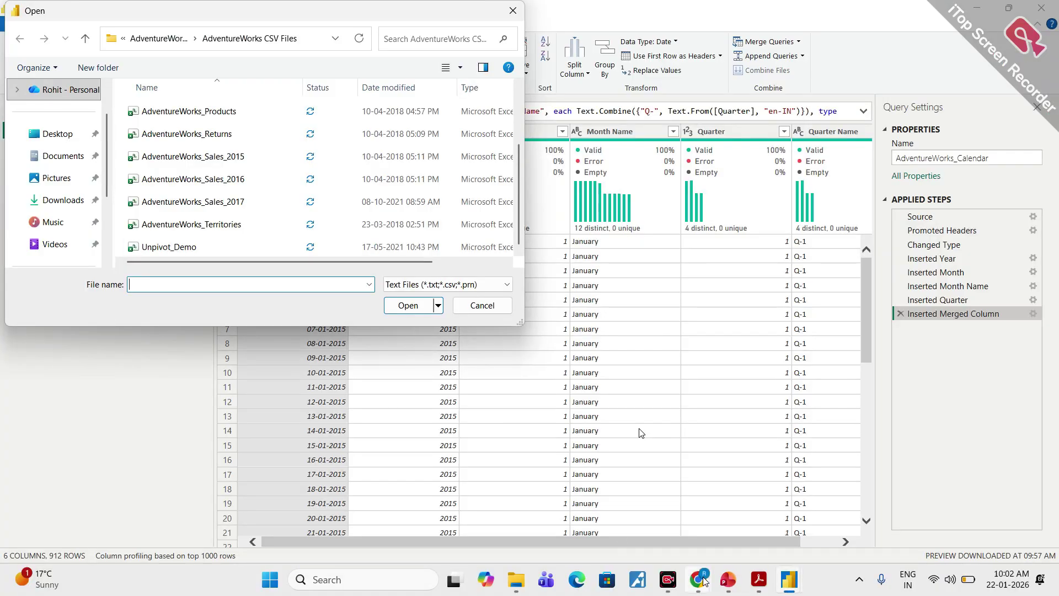
Step: Switch to Chrome, leave the Google Meet call and close its tab
click(630, 523)
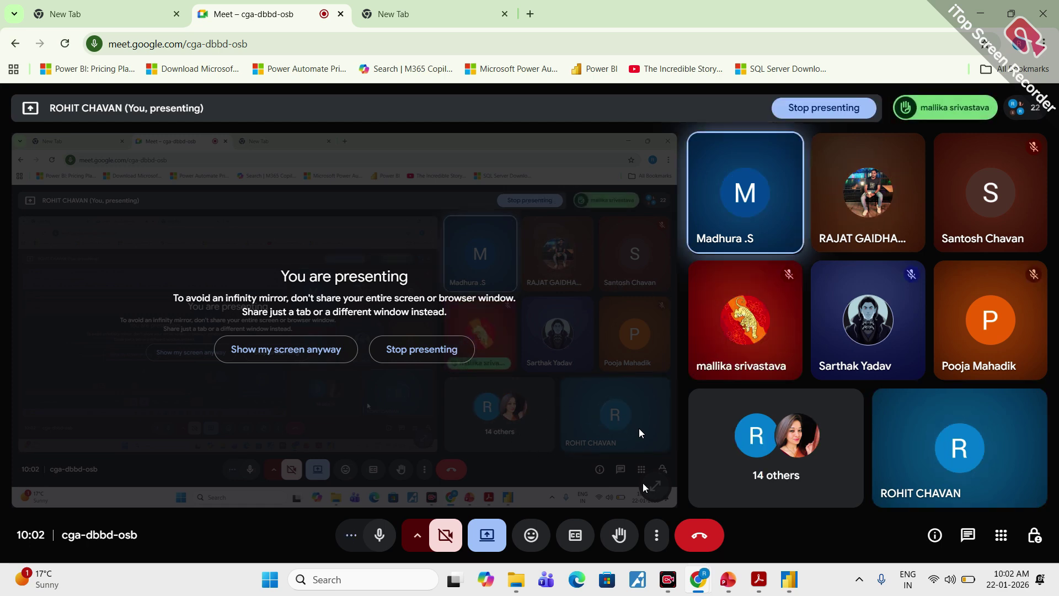
click(950, 580)
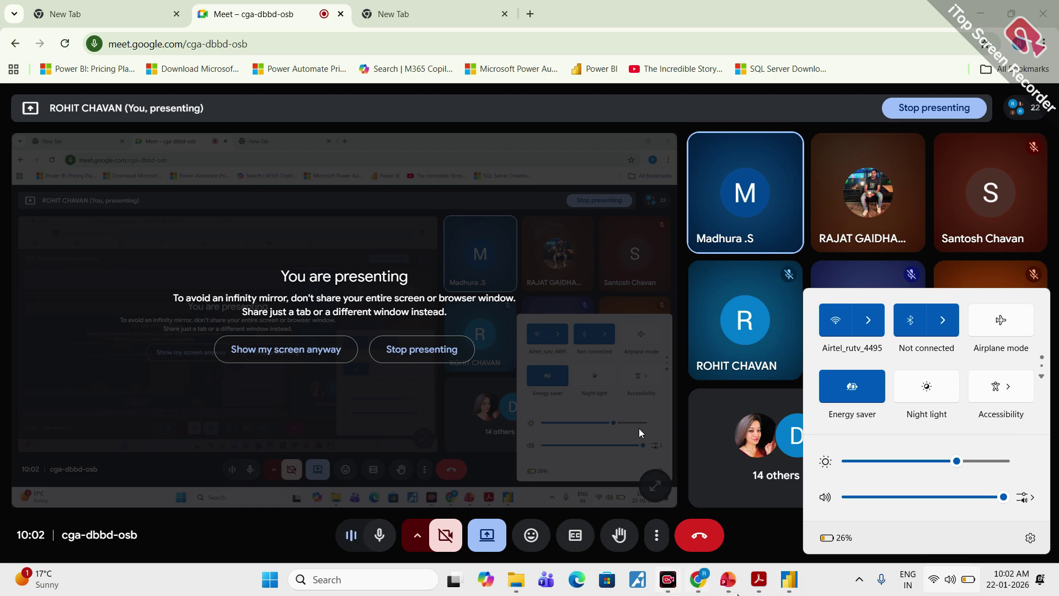
click(838, 577)
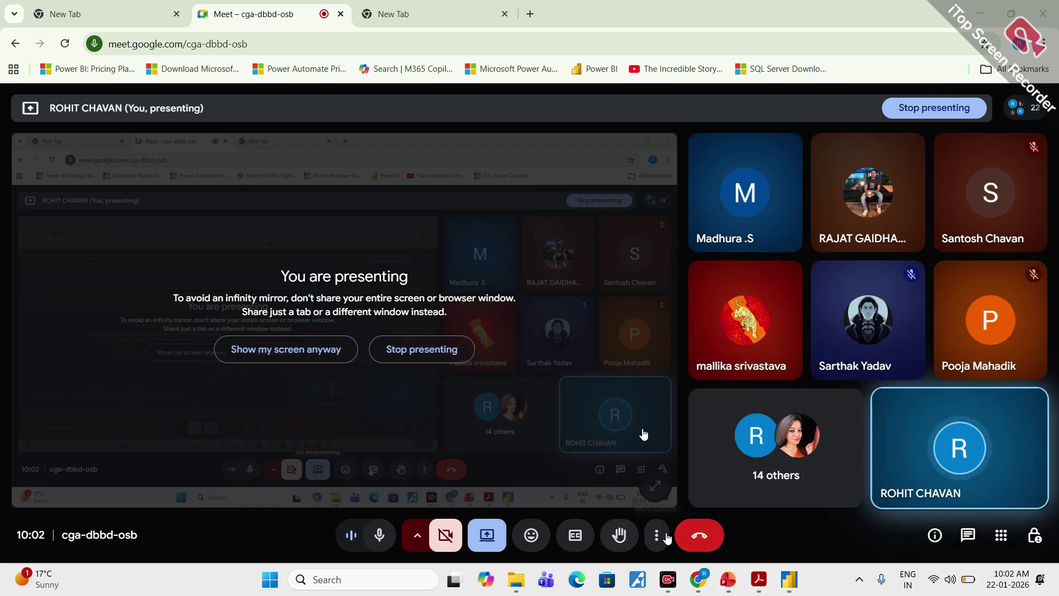
click(698, 537)
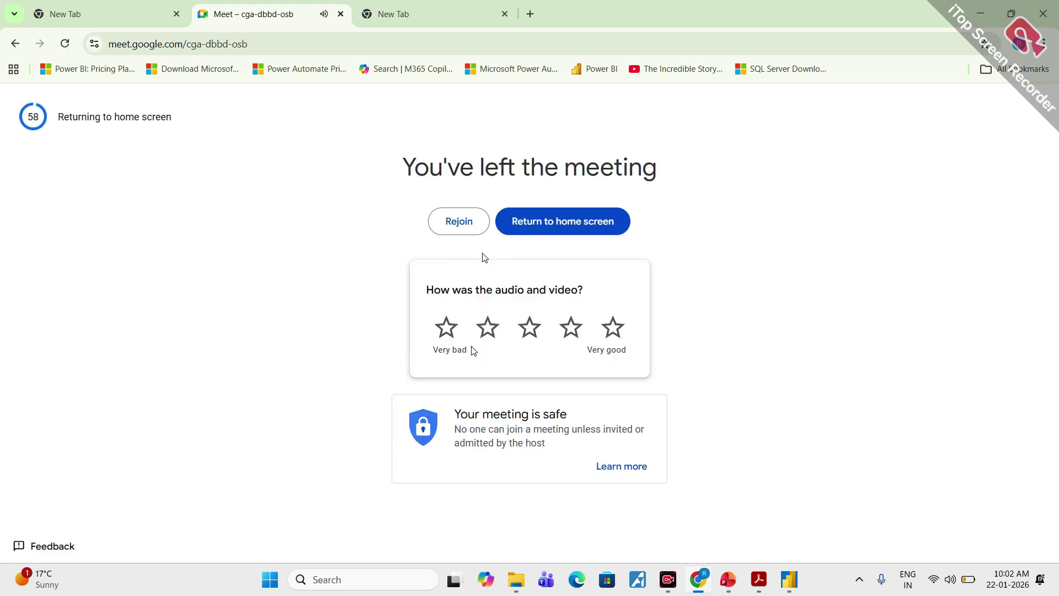
click(384, 15)
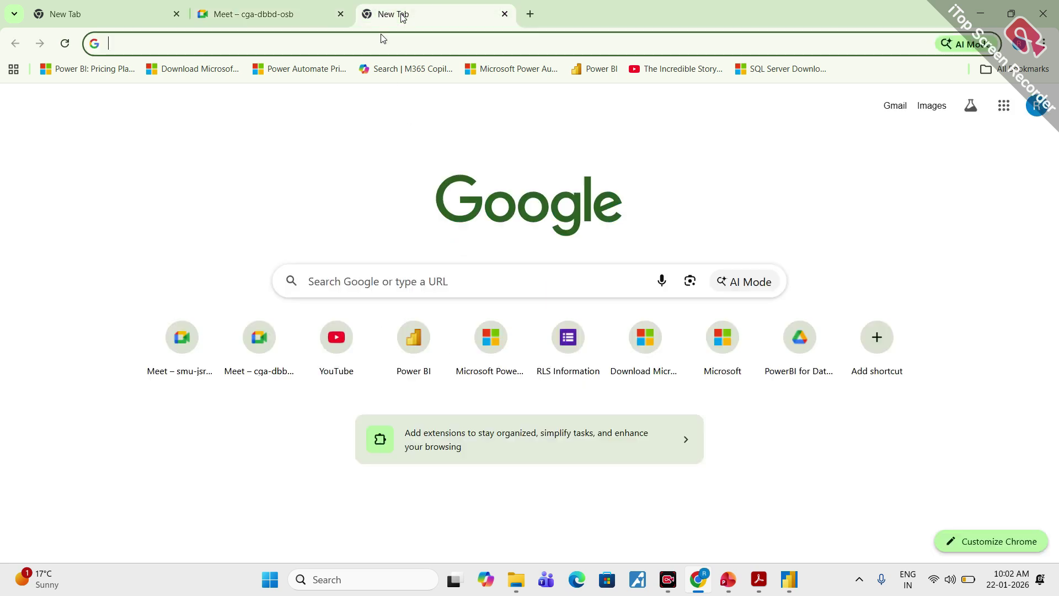
click(341, 15)
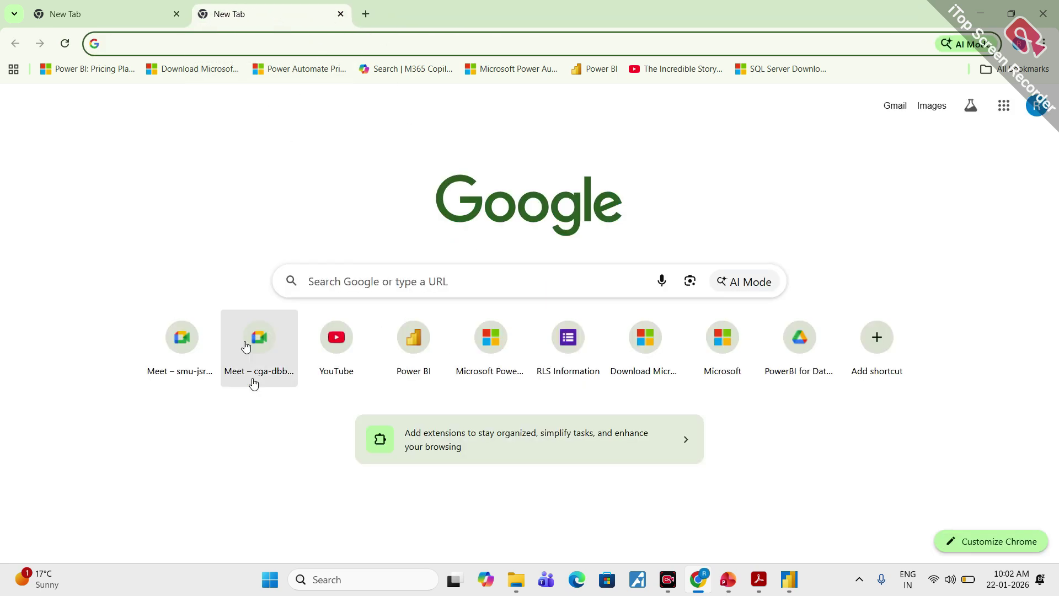
Step: Reopen the Meet call from the new tab page's shortcuts, join with Join here too and dismiss the camera notice
click(257, 380)
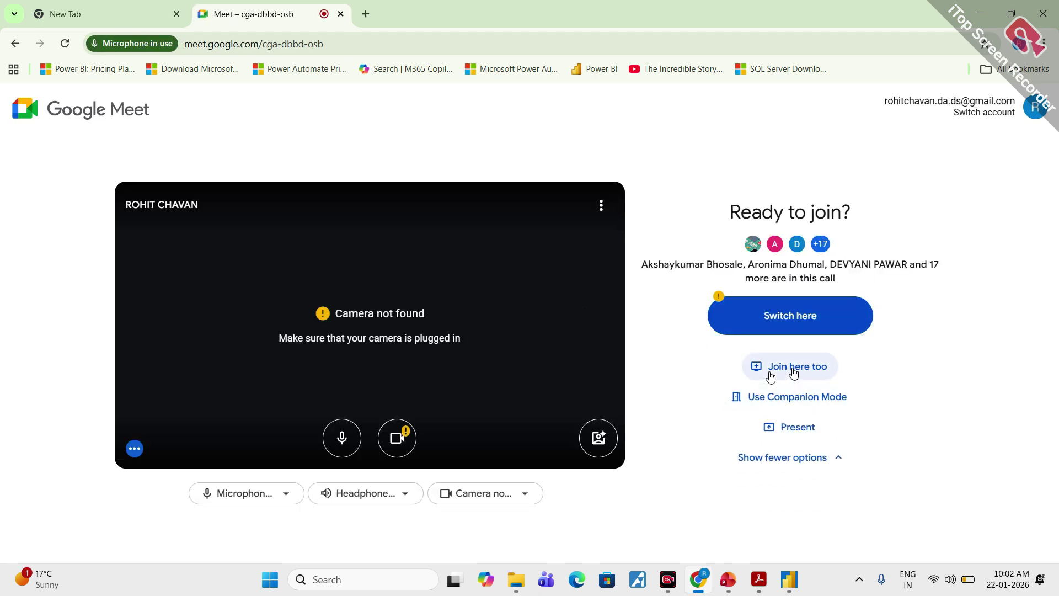
click(794, 368)
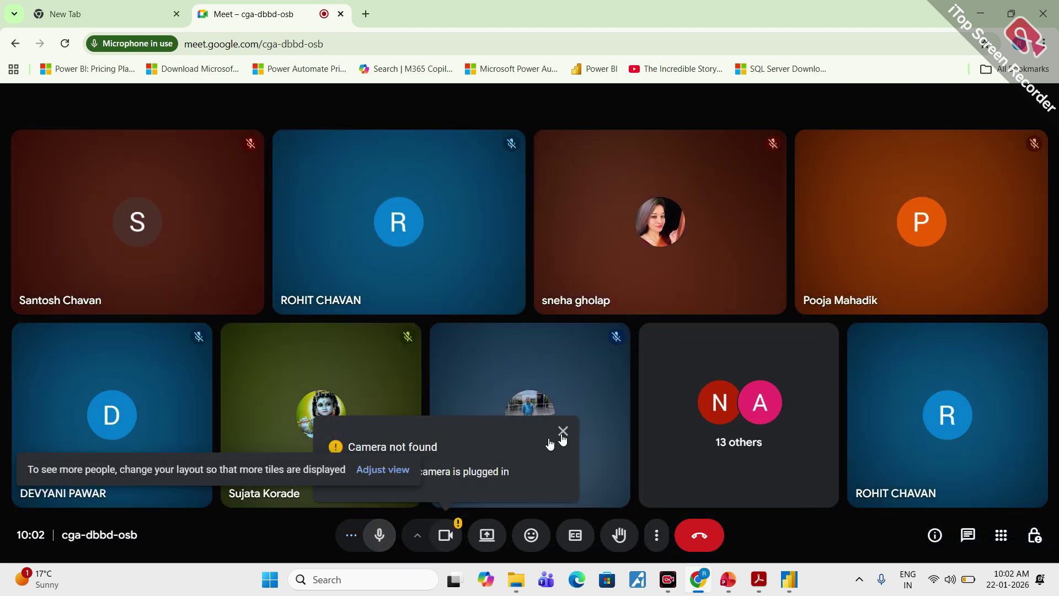
click(563, 436)
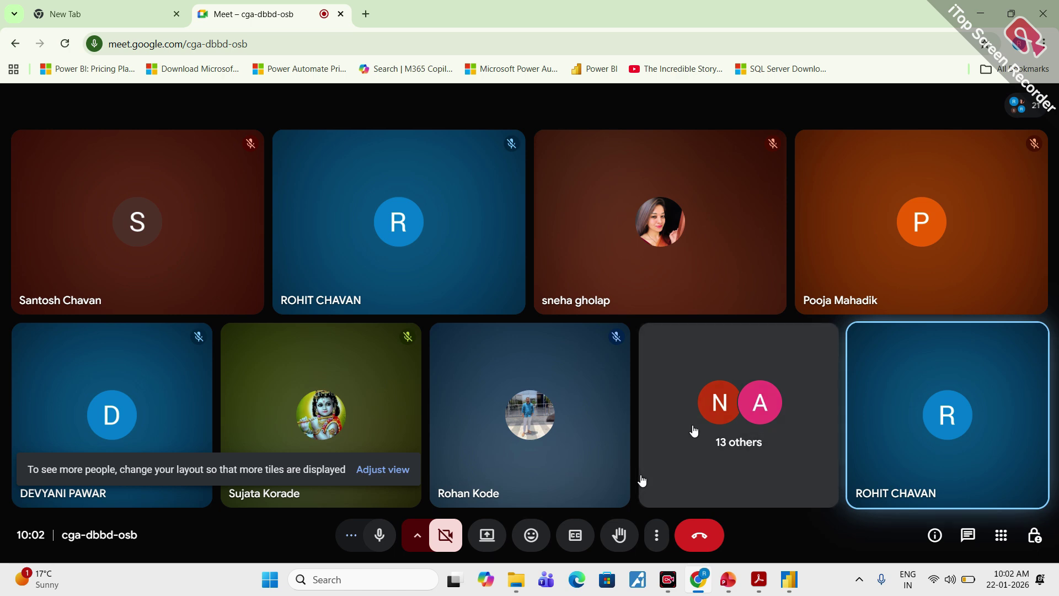
Step: Share the entire screen in the Meet call, close the picture-in-picture window and return to Power Query's file dialog
click(499, 534)
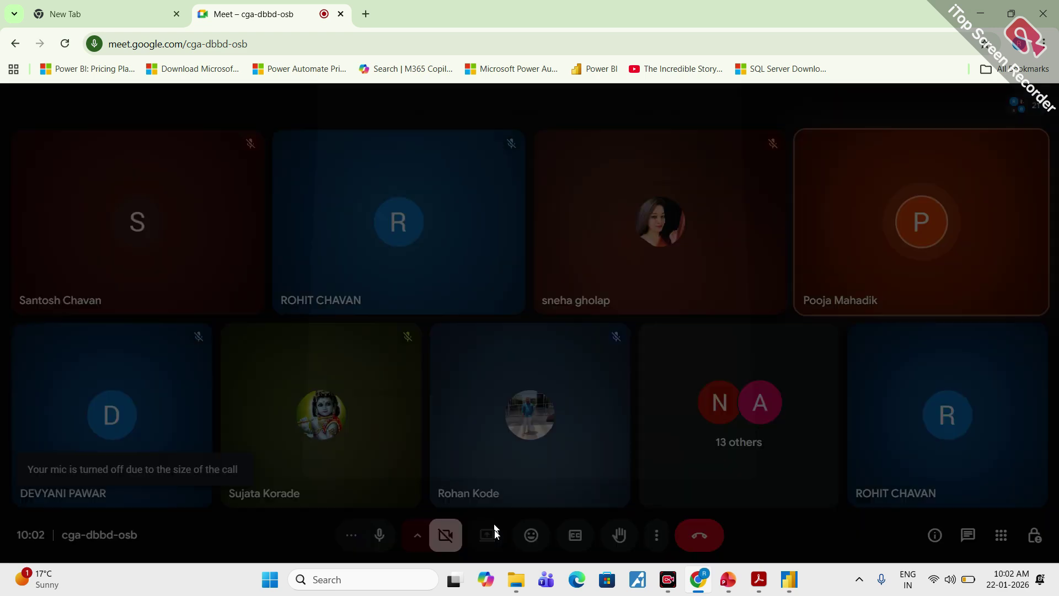
click(642, 127)
click(438, 221)
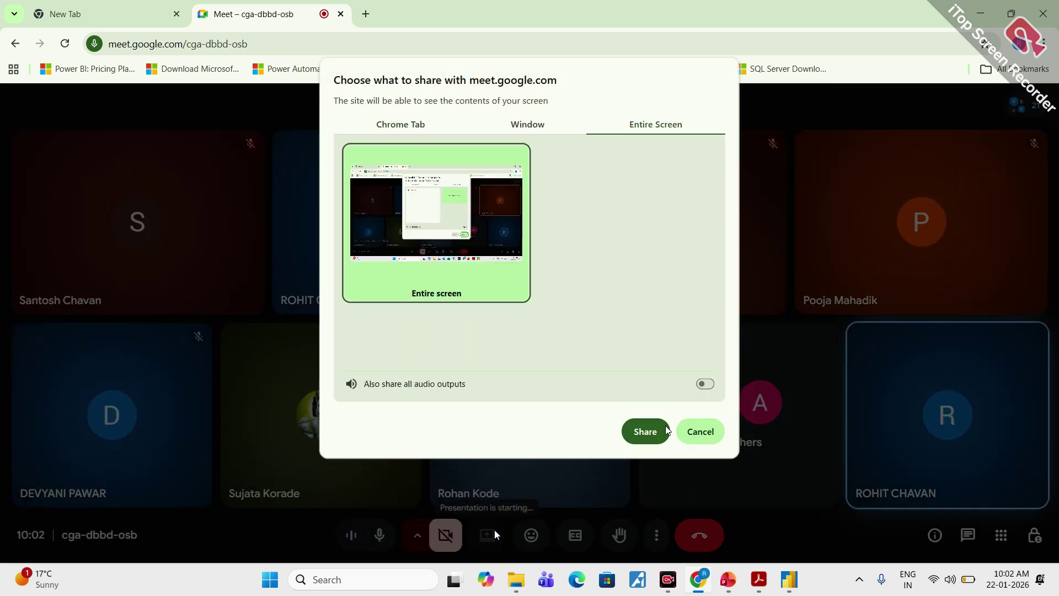
click(644, 431)
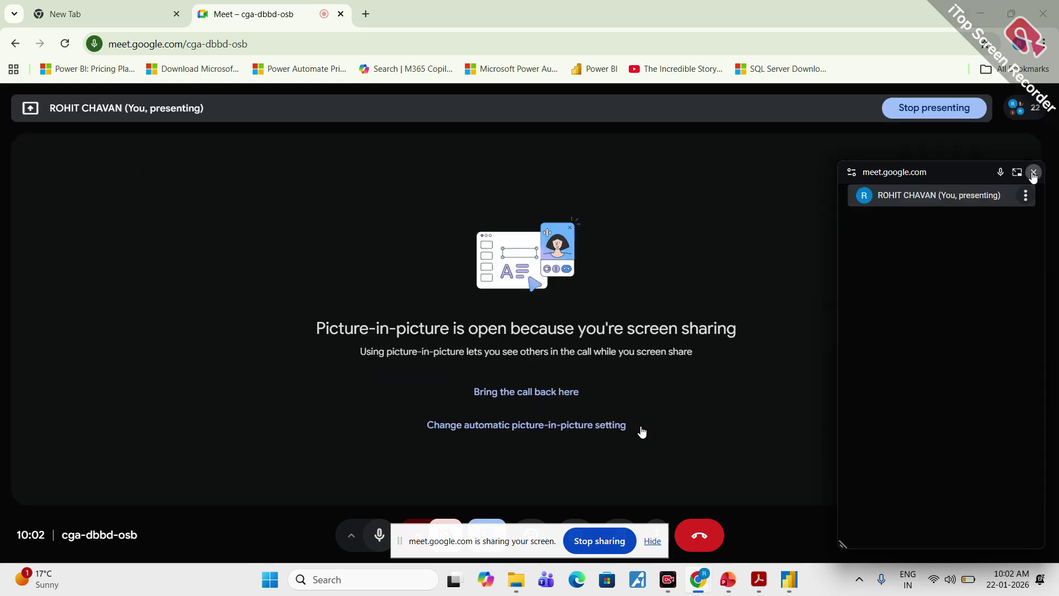
click(1033, 175)
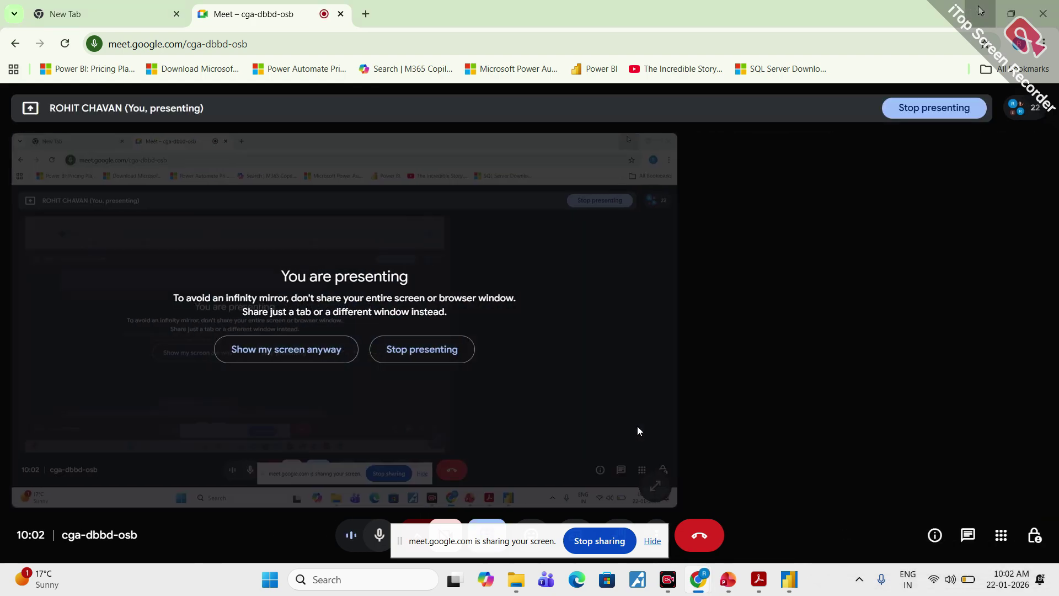
key(alt+Tab)
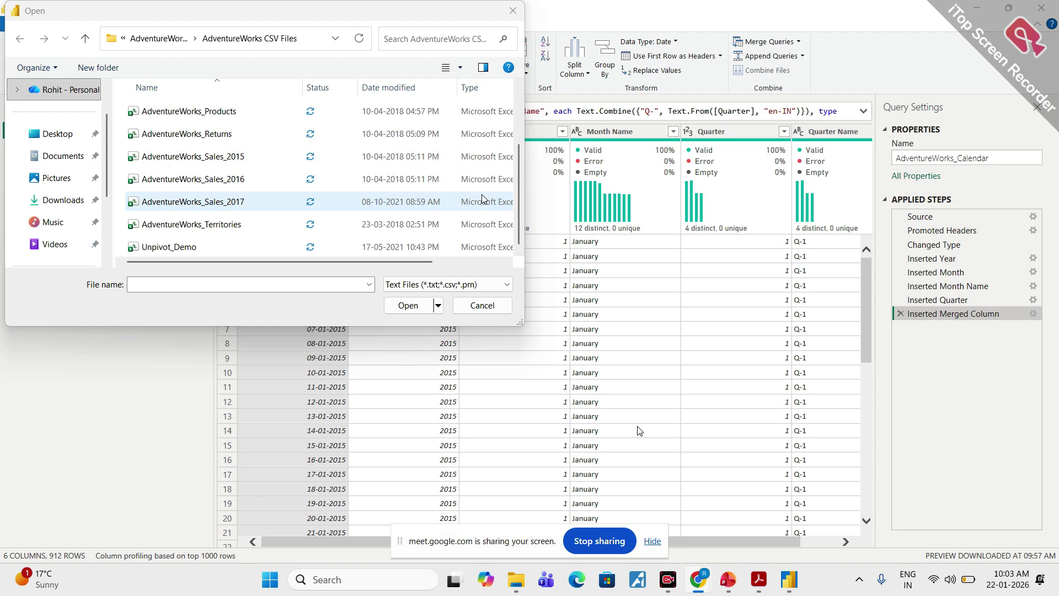
Step: Open the AdventureWorks_Sales_2015 CSV file in the import preview and hide the screen-sharing notice
click(166, 157)
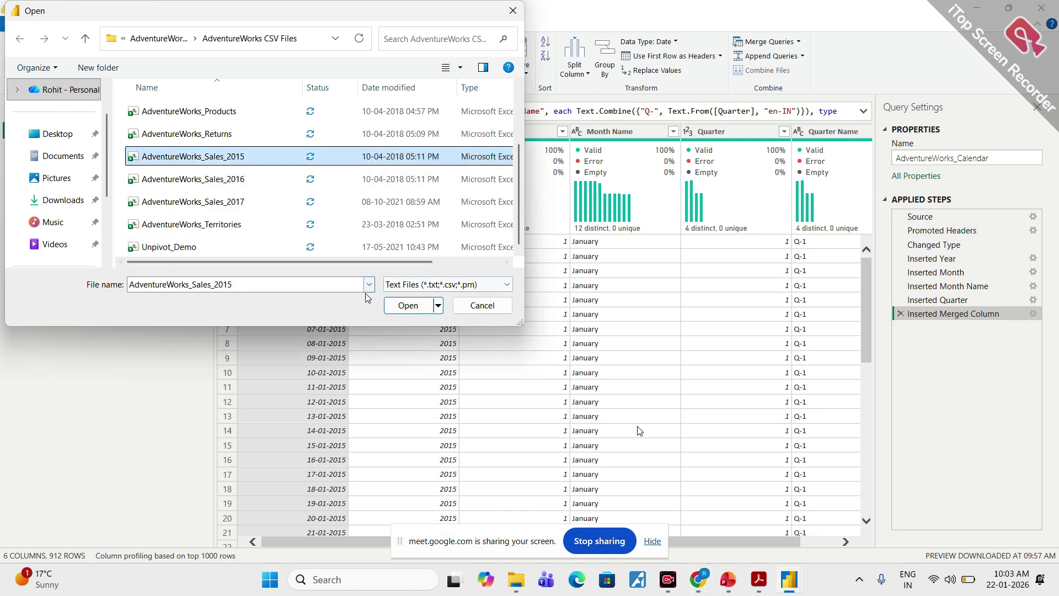
click(406, 305)
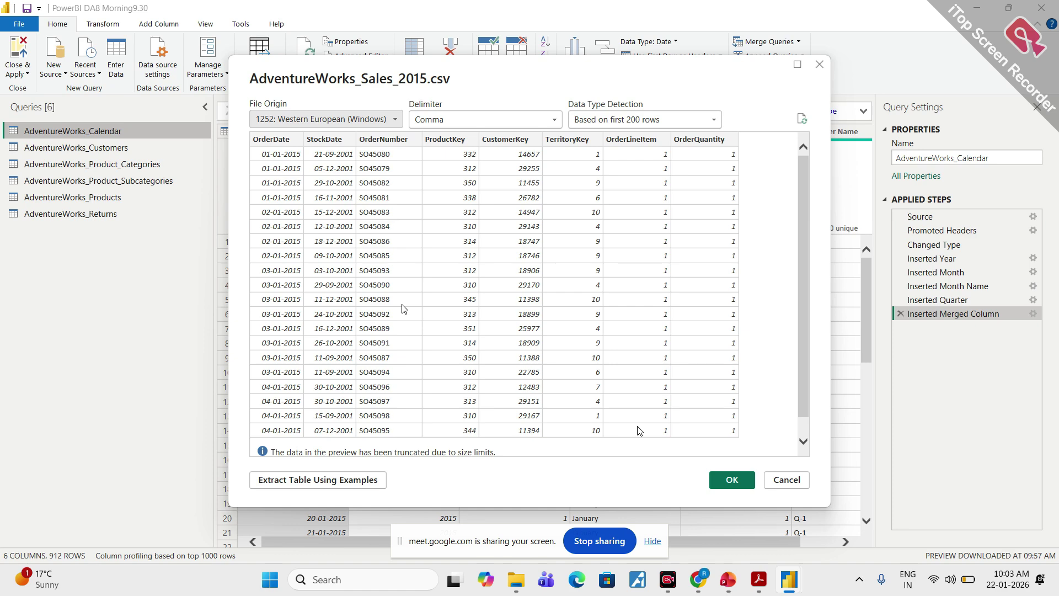
click(652, 542)
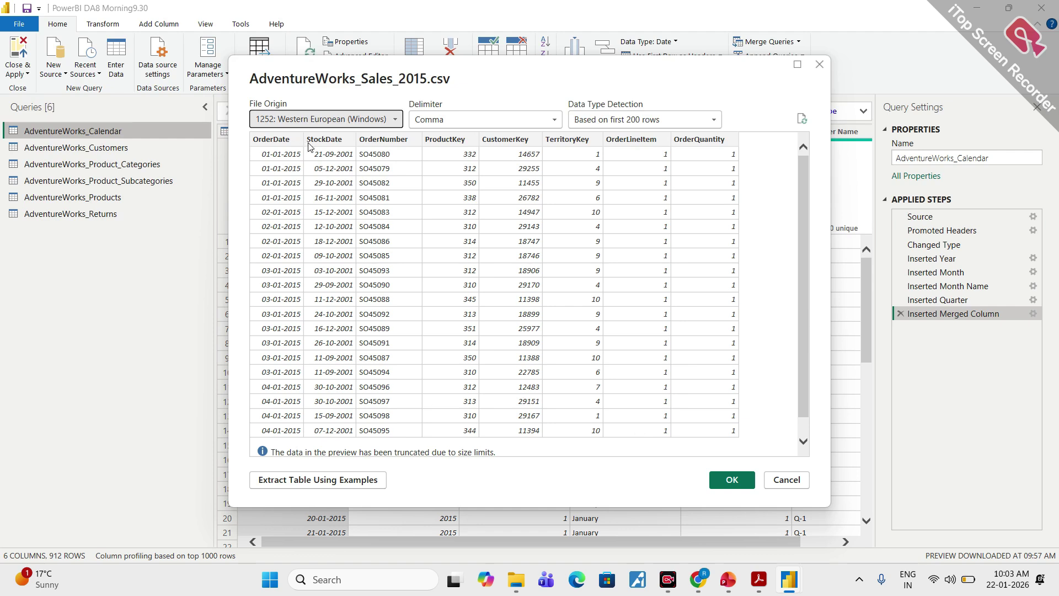
Step: Circle the column headers from OrderDate to OrderQuantity in the sales preview, and clear the annotations
mouse_move(280, 134)
mouse_down()
mouse_move(258, 148)
mouse_move(285, 136)
mouse_move(415, 138)
mouse_move(395, 130)
mouse_up()
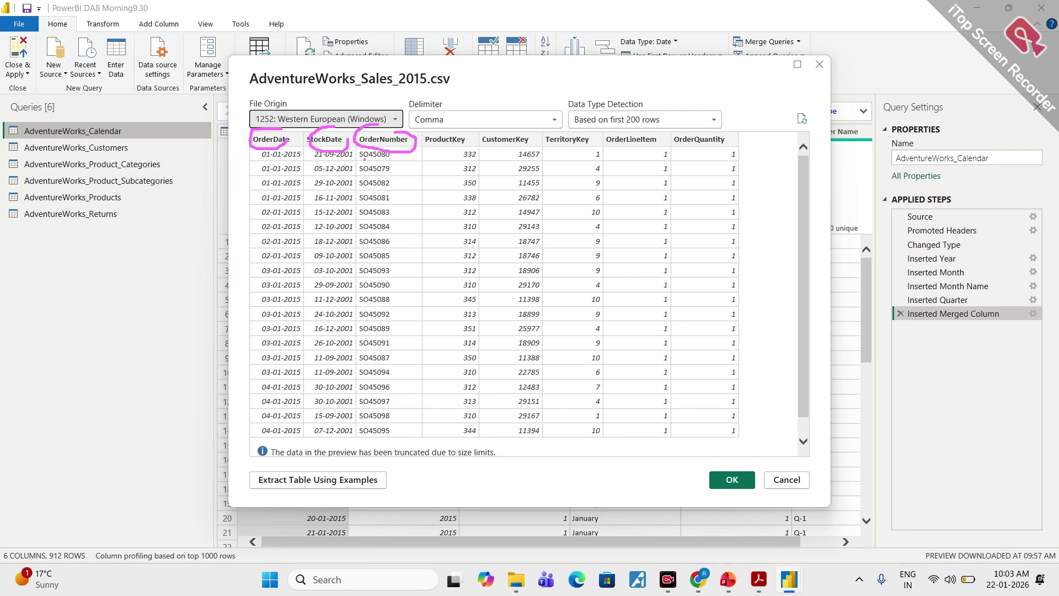
mouse_move(468, 137)
mouse_down()
mouse_move(429, 131)
mouse_move(413, 146)
mouse_move(468, 153)
mouse_move(481, 133)
mouse_move(532, 152)
mouse_move(519, 127)
mouse_move(503, 126)
mouse_up()
mouse_move(580, 127)
mouse_down()
mouse_move(547, 153)
mouse_move(607, 128)
mouse_move(611, 155)
mouse_move(665, 147)
mouse_move(644, 125)
mouse_up()
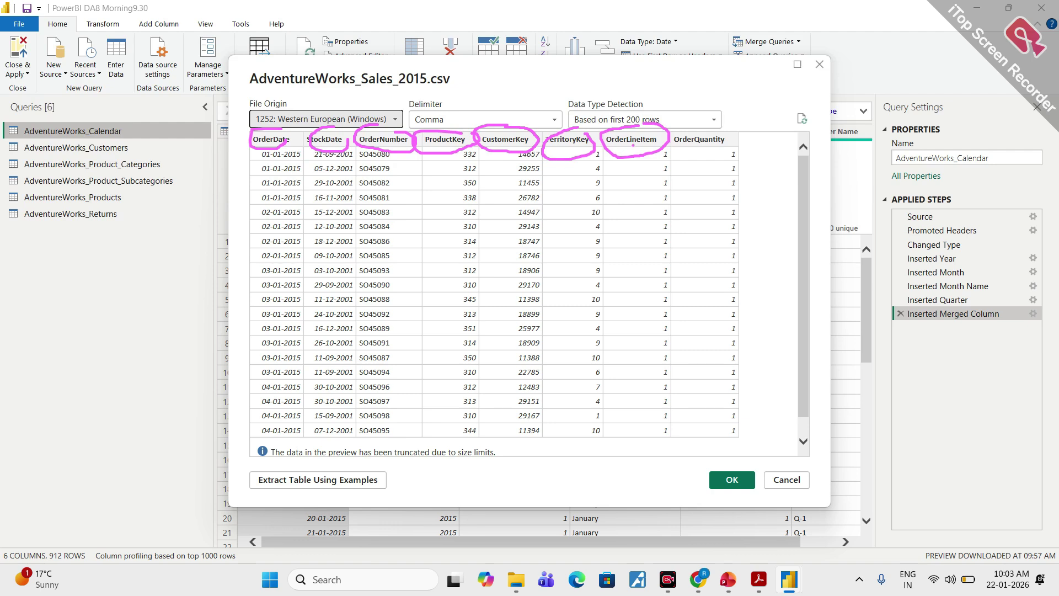
mouse_move(717, 123)
mouse_down()
mouse_move(689, 122)
mouse_move(727, 128)
mouse_up()
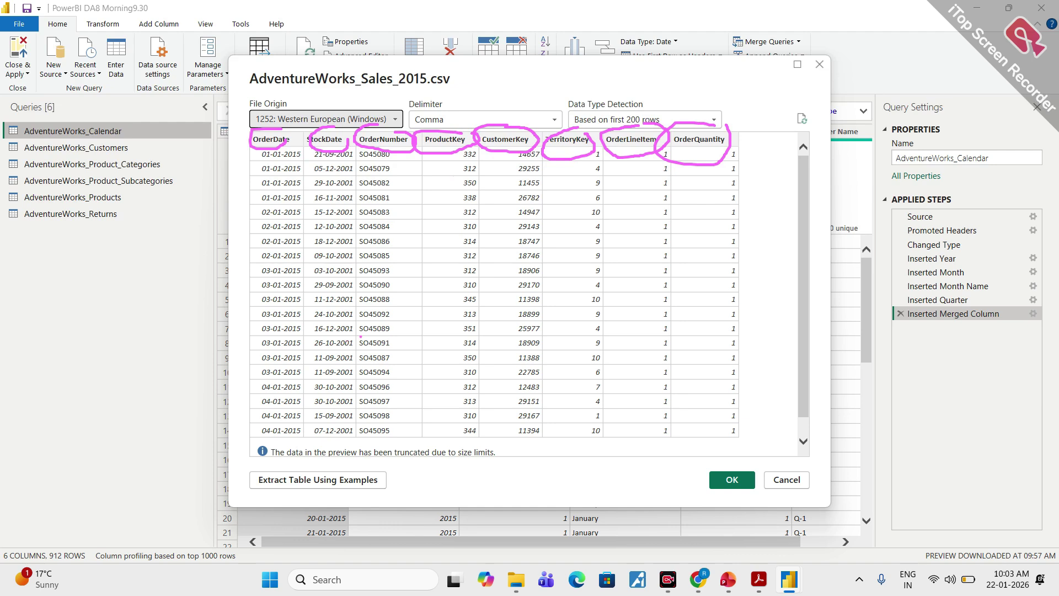
key(Escape)
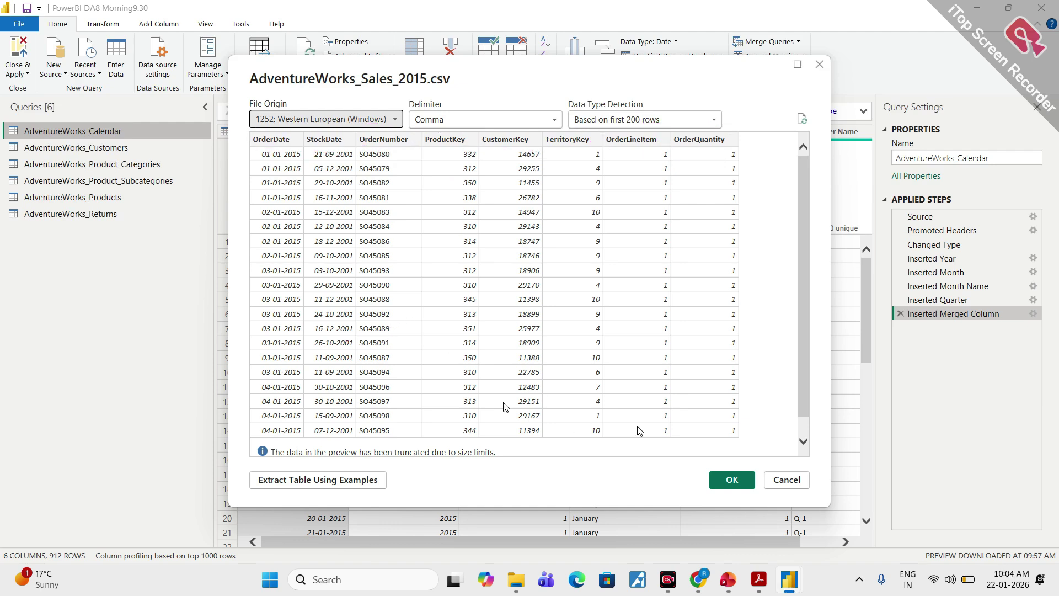
Step: Load the AdventureWorks_Sales_2015 file as a query and look through all its columns
click(733, 480)
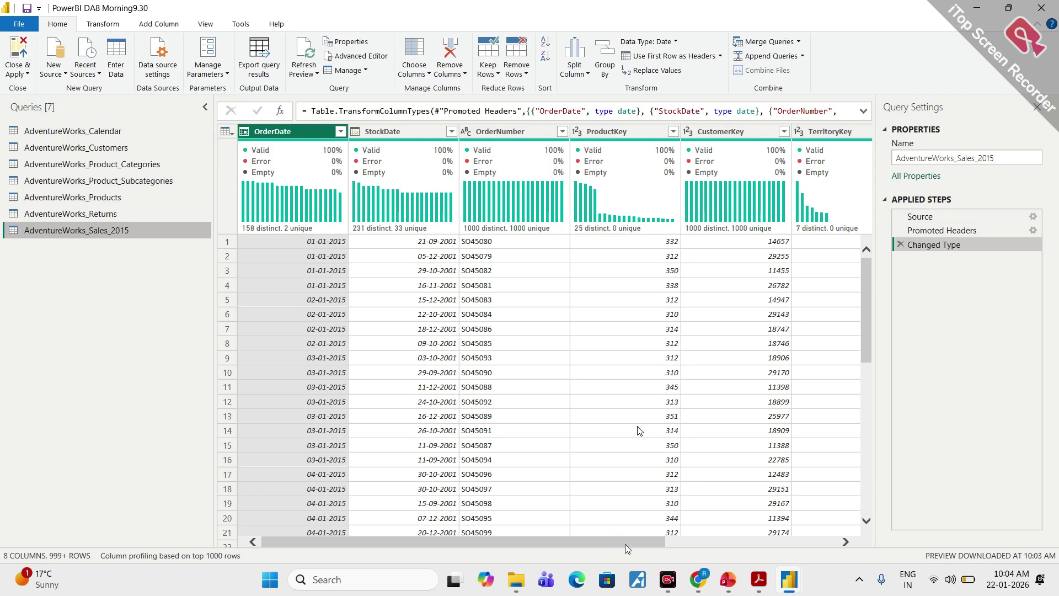
drag(627, 548, 784, 528)
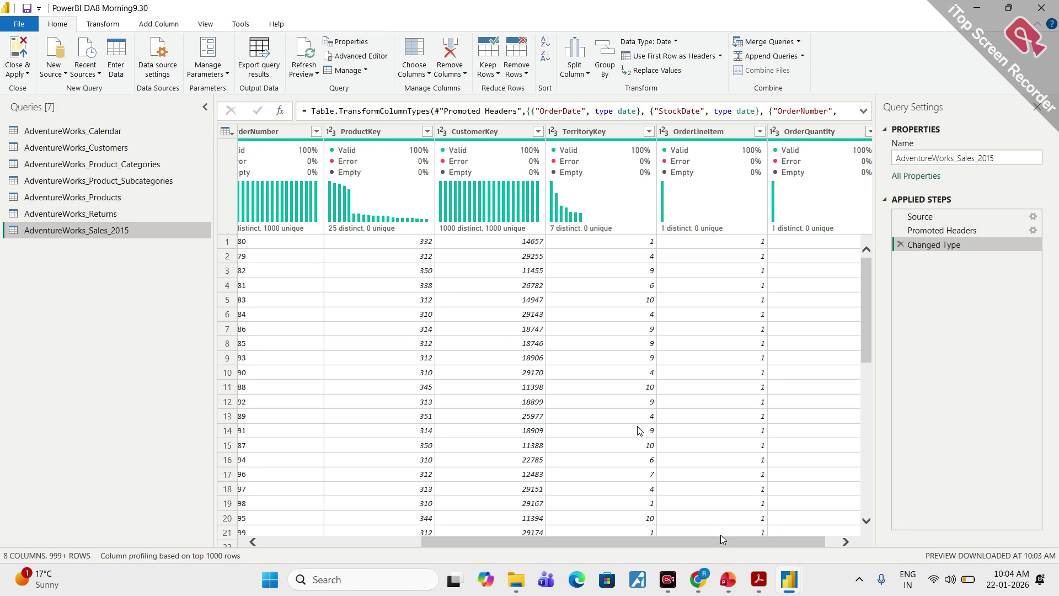
drag(721, 535, 415, 531)
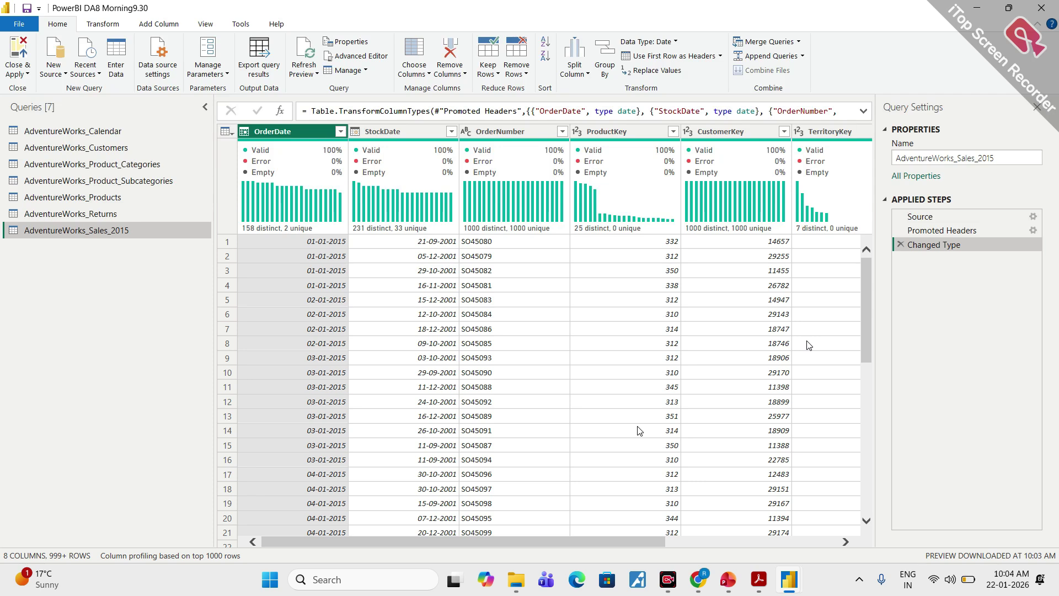
click(63, 77)
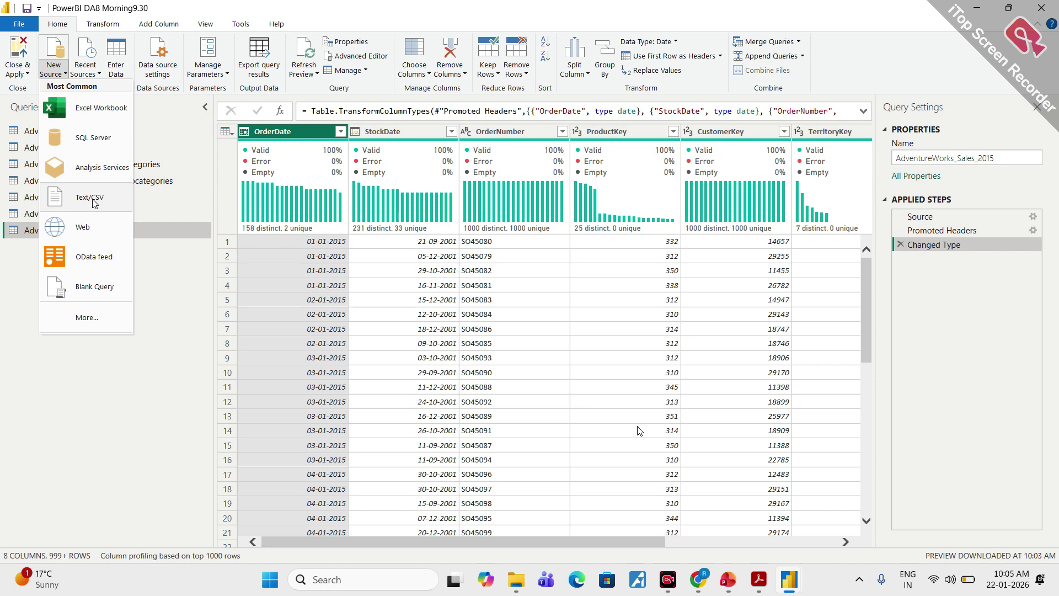
click(154, 356)
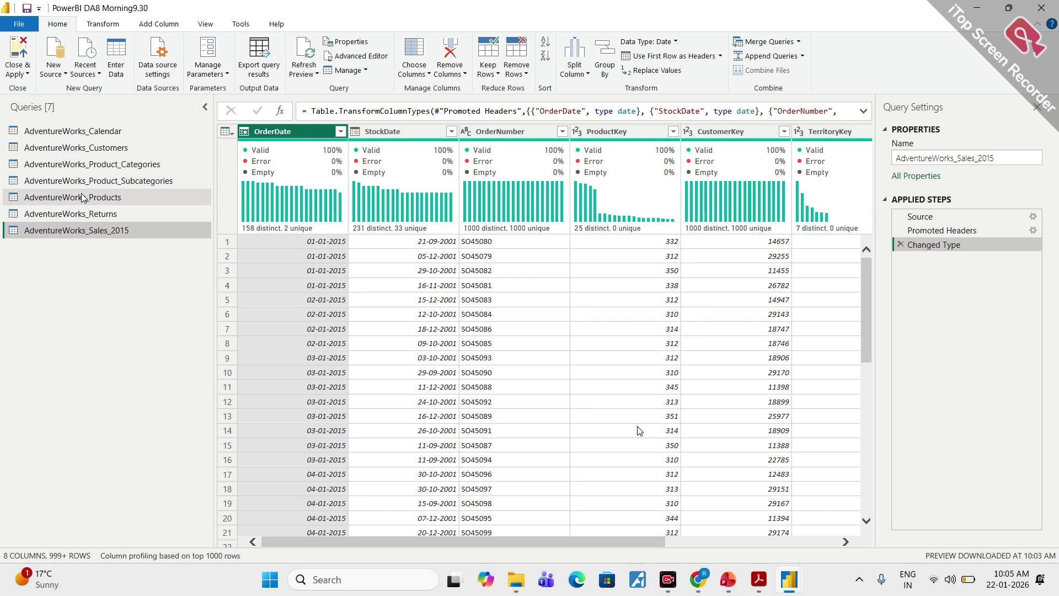
Step: Turn off Include in report refresh for the AdventureWorks_Product_Categories query
click(90, 170)
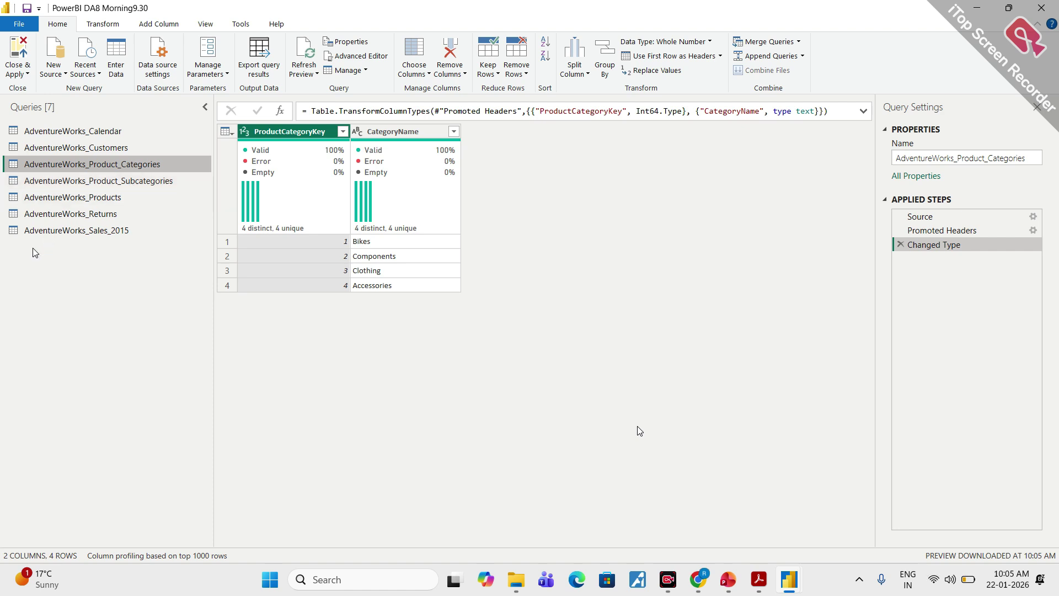
right_click(98, 164)
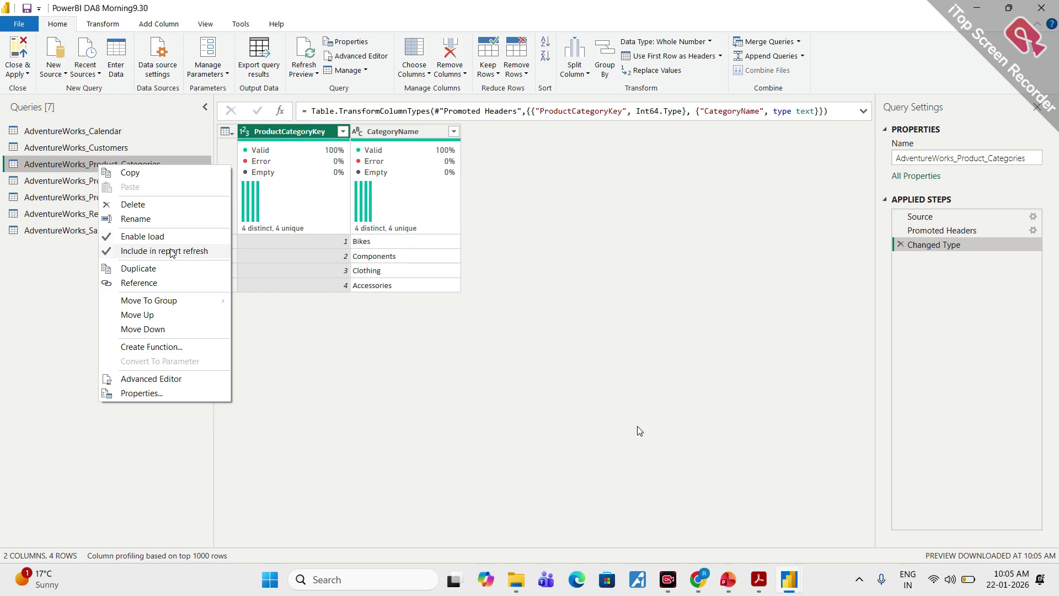
click(107, 253)
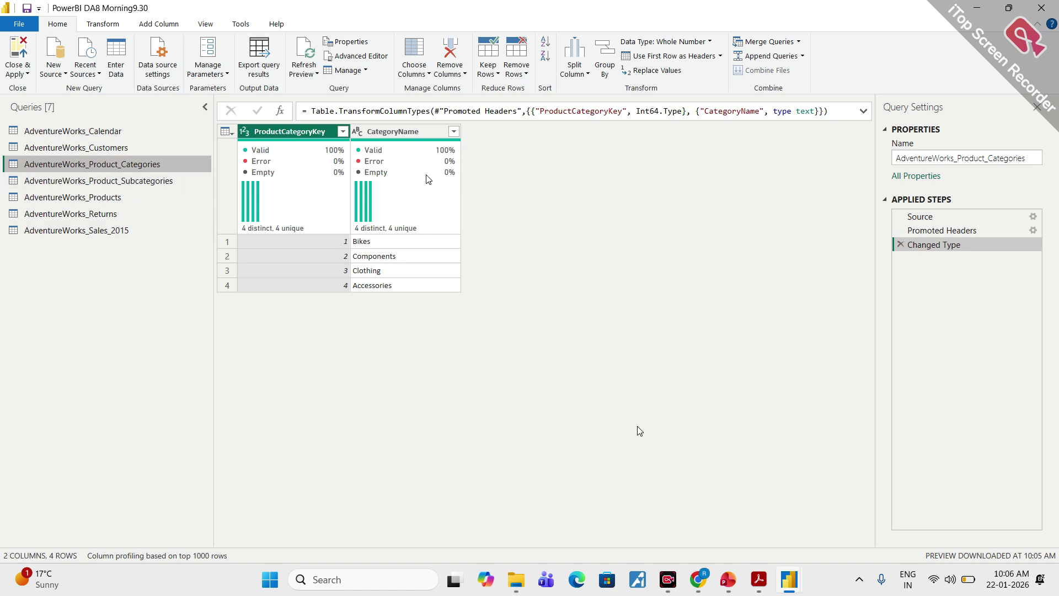
Step: Check the load and refresh options of the AdventureWorks_Product_Categories query and refresh its preview
right_click(147, 161)
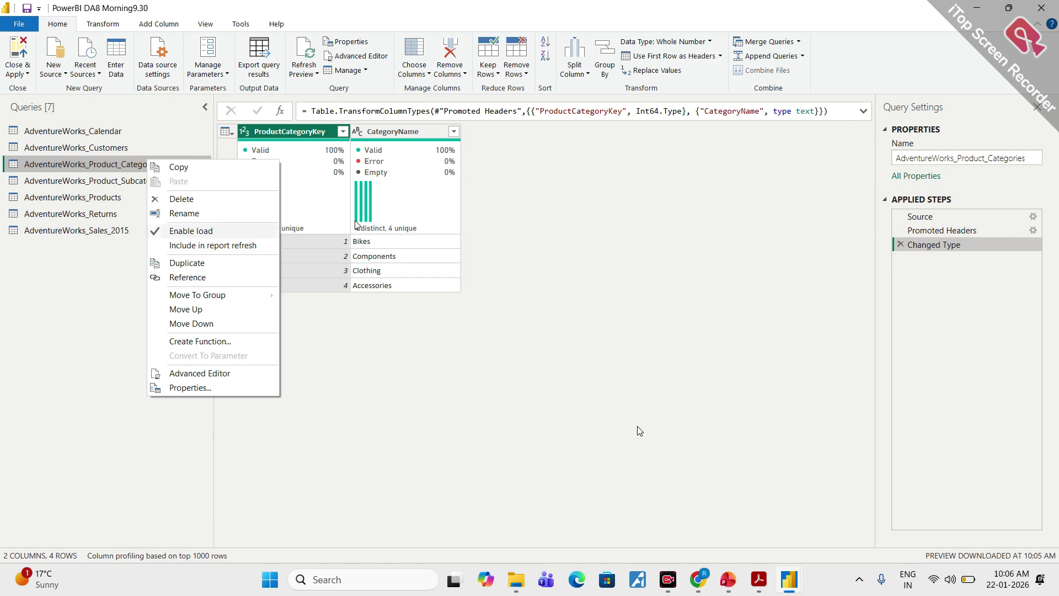
click(558, 232)
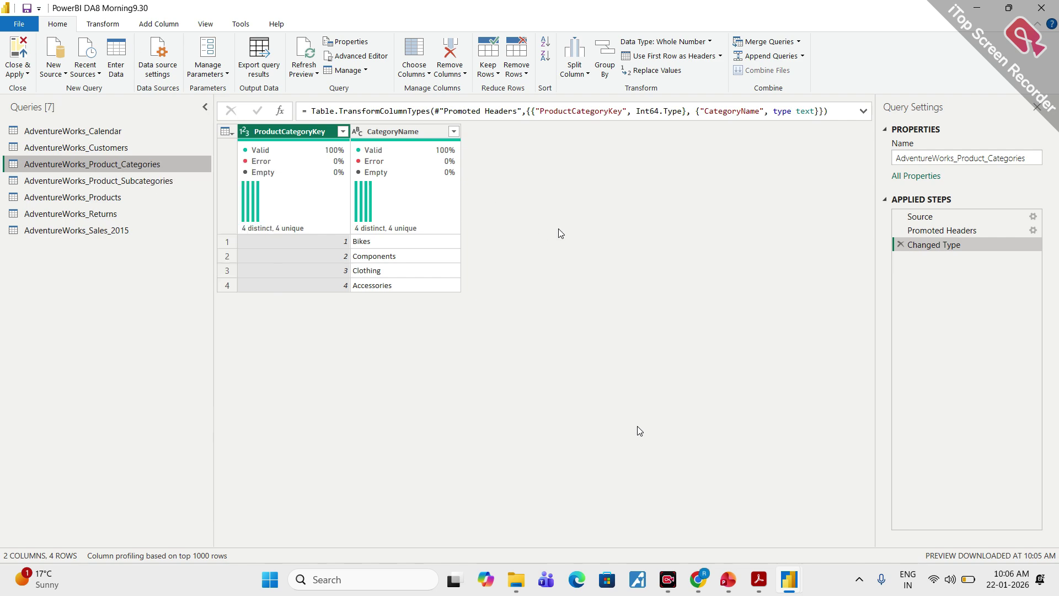
click(305, 53)
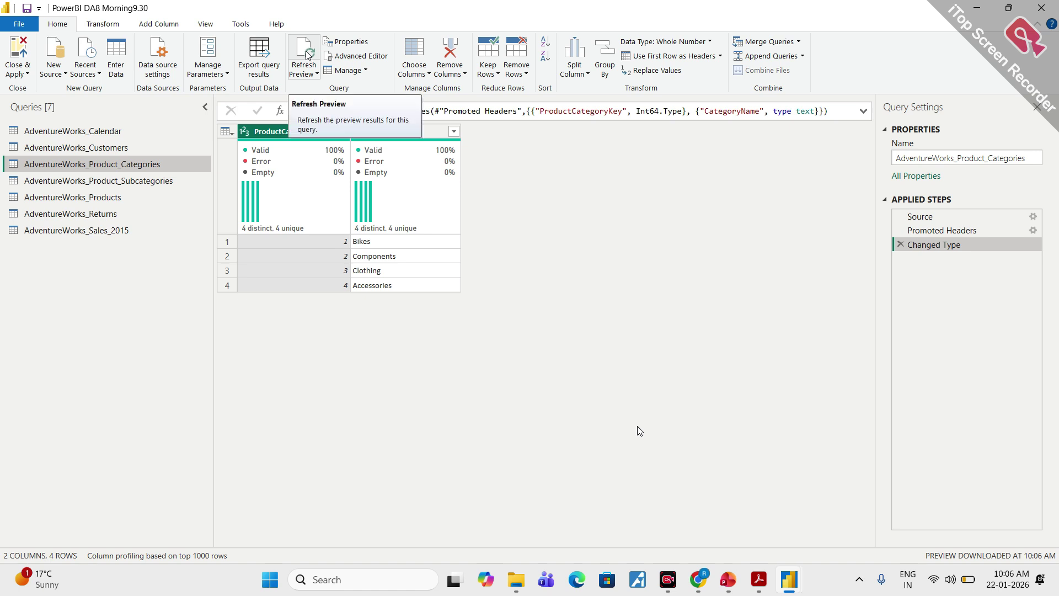
Step: Refresh the previews of all queries, check the main report window, and return to the query editor
click(309, 74)
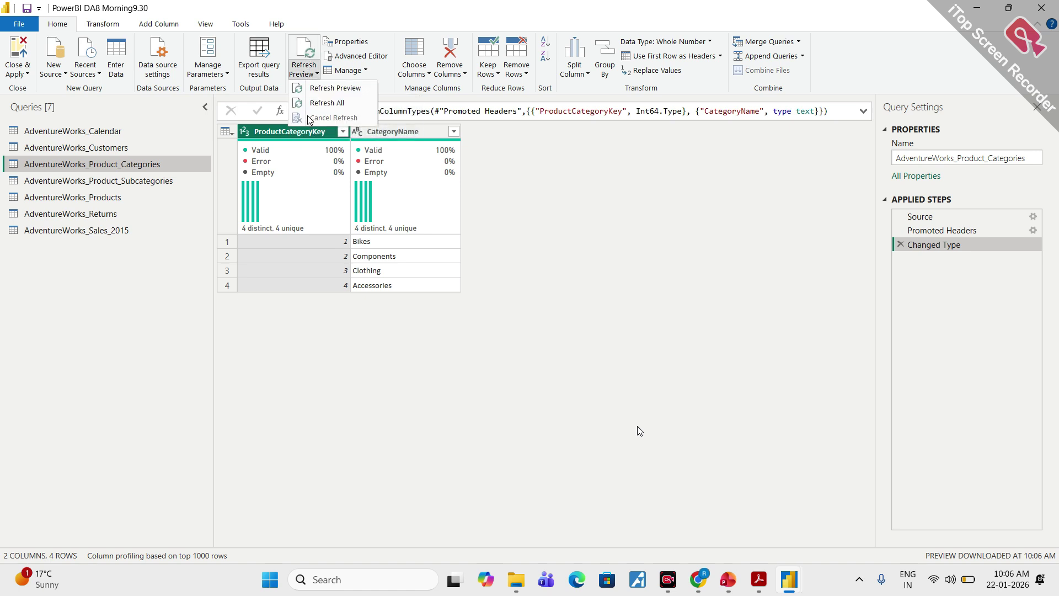
click(324, 104)
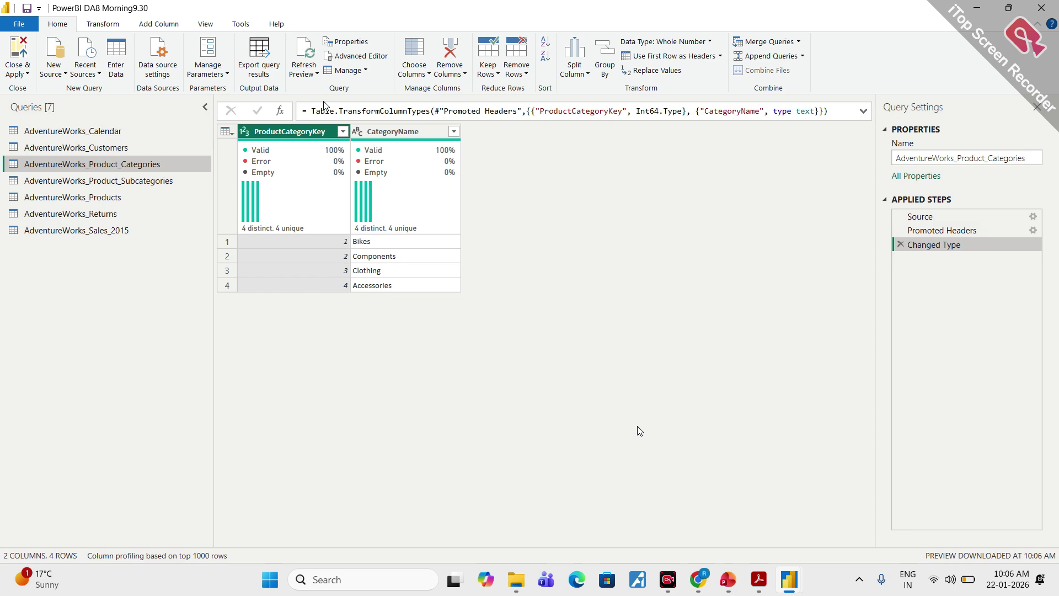
mouse_move(792, 586)
click(718, 502)
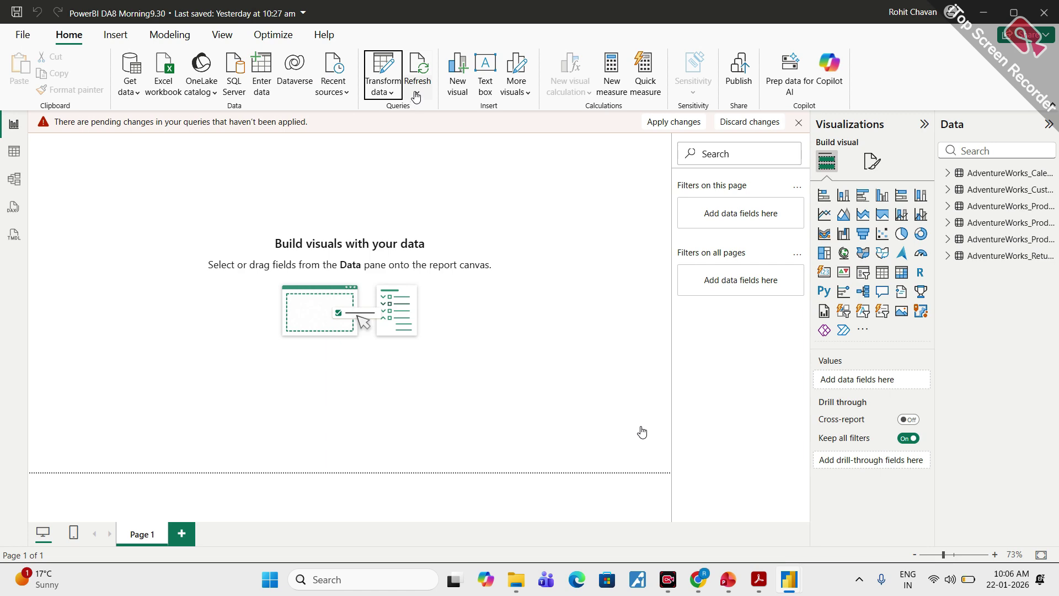
key(alt+Tab)
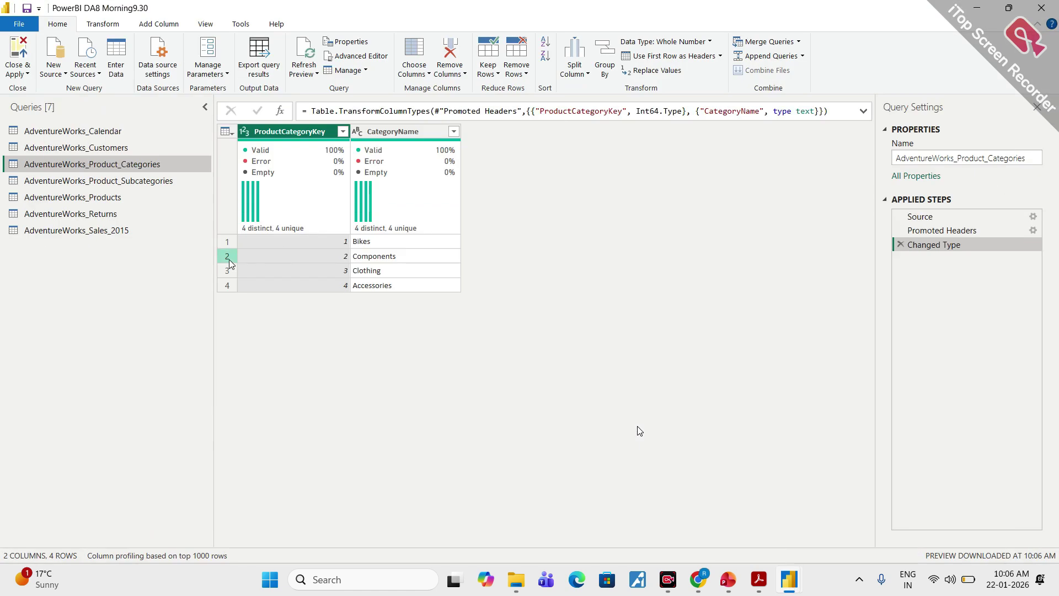
Step: Turn on Include in report refresh for the AdventureWorks_Product_Categories query and check its load and refresh options
right_click(85, 165)
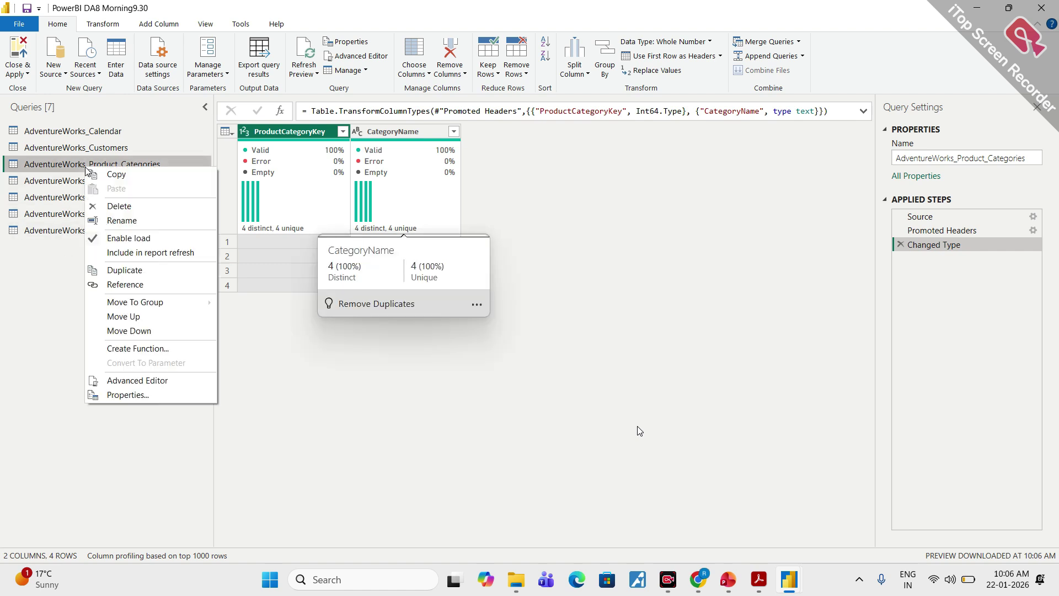
click(98, 253)
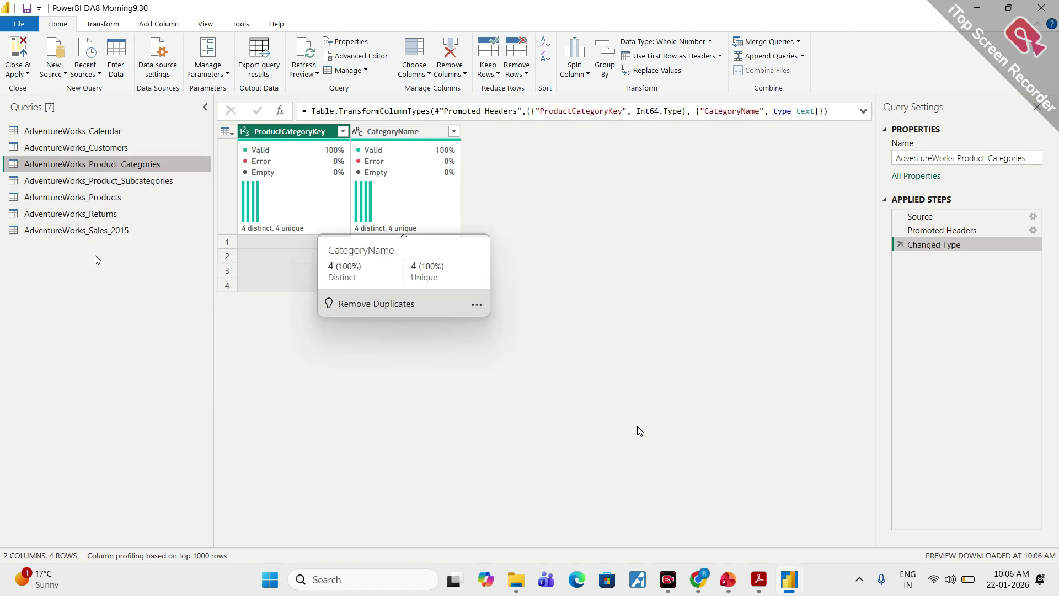
right_click(90, 166)
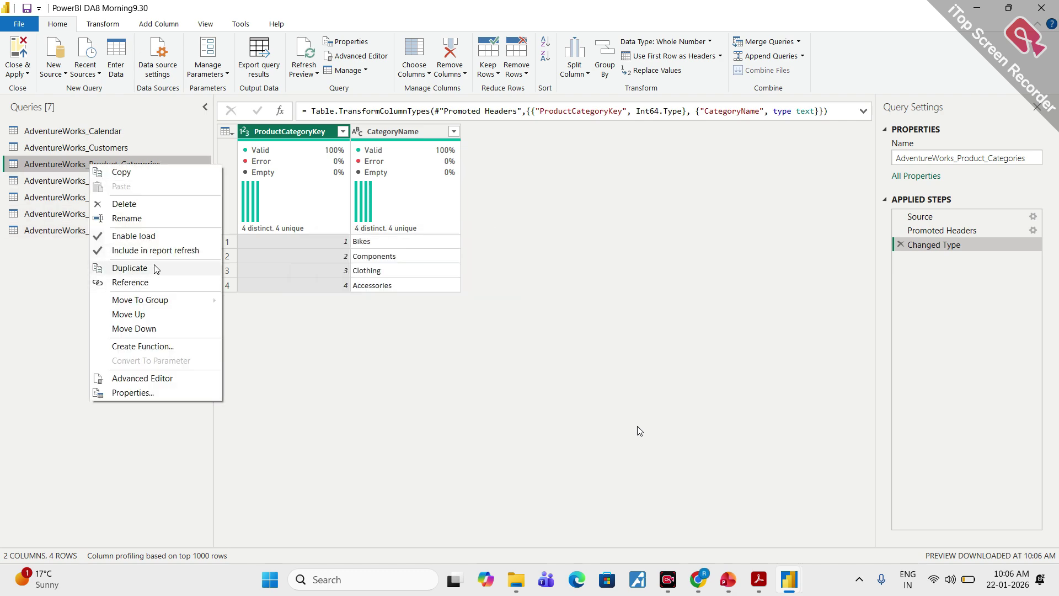
click(1, 272)
Step: Import the AdventureWorks_Sales_2016 CSV file as a new query with the default comma delimiter and type detection
click(95, 232)
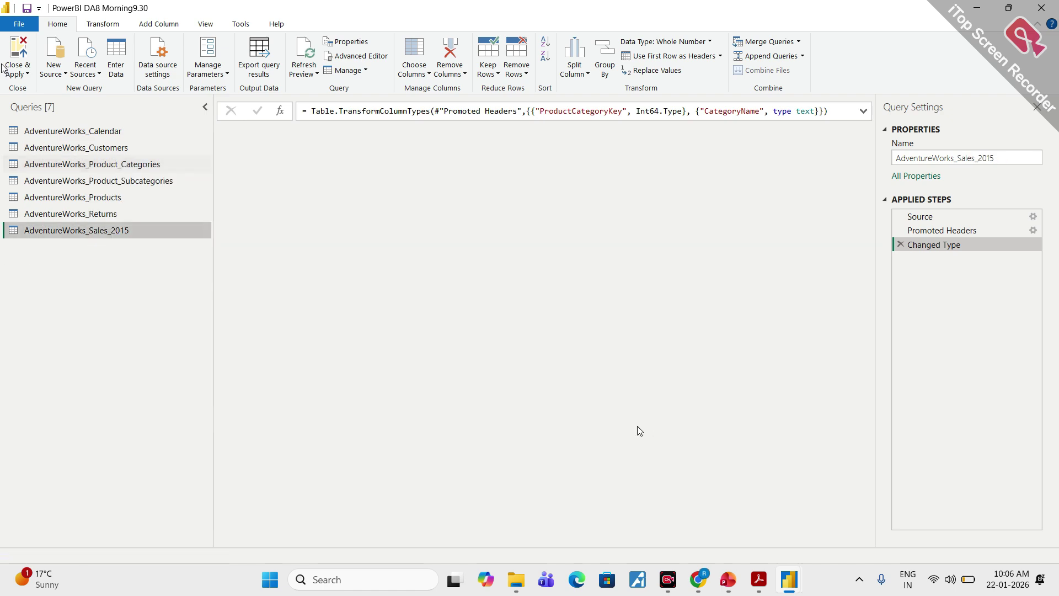
click(64, 76)
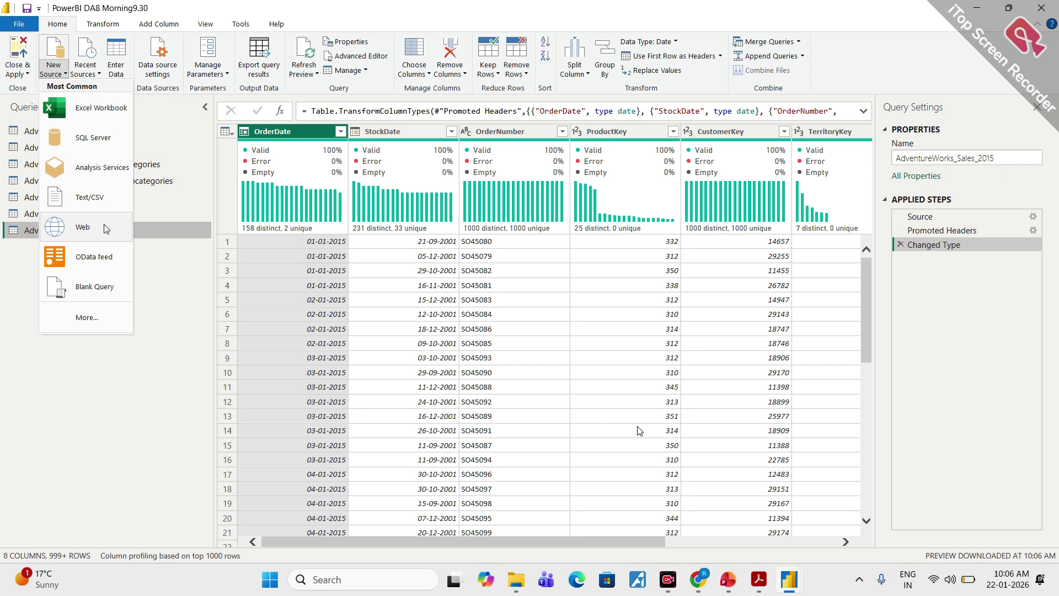
click(98, 199)
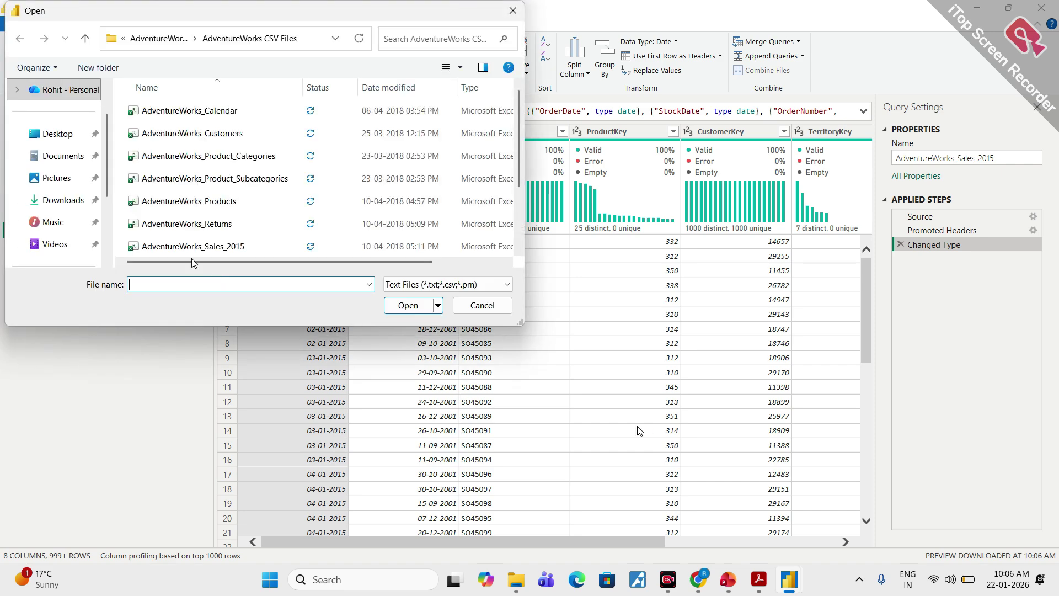
scroll(194, 221, down, 2)
click(193, 179)
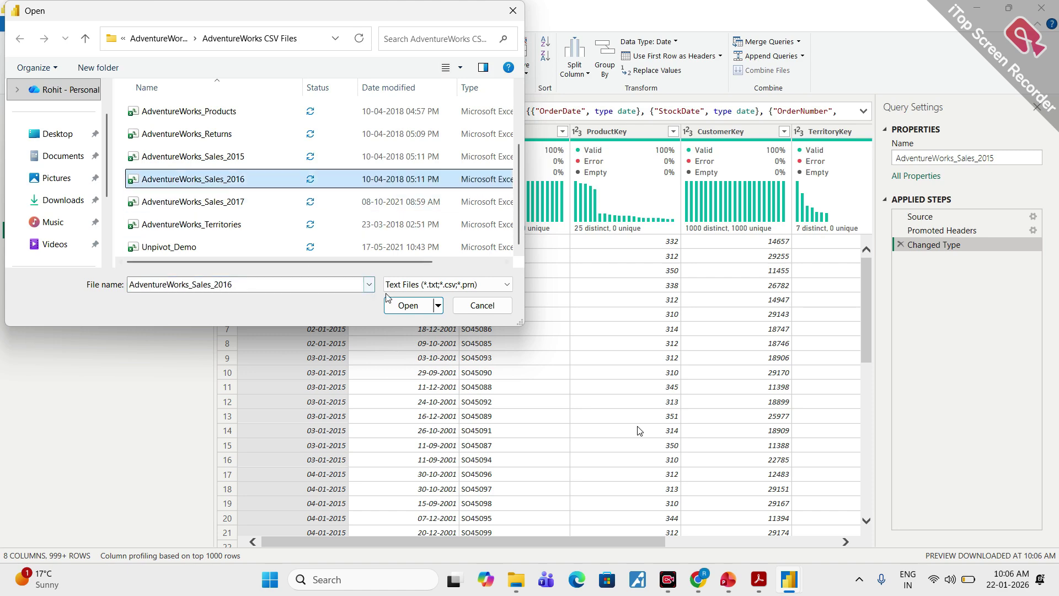
click(409, 305)
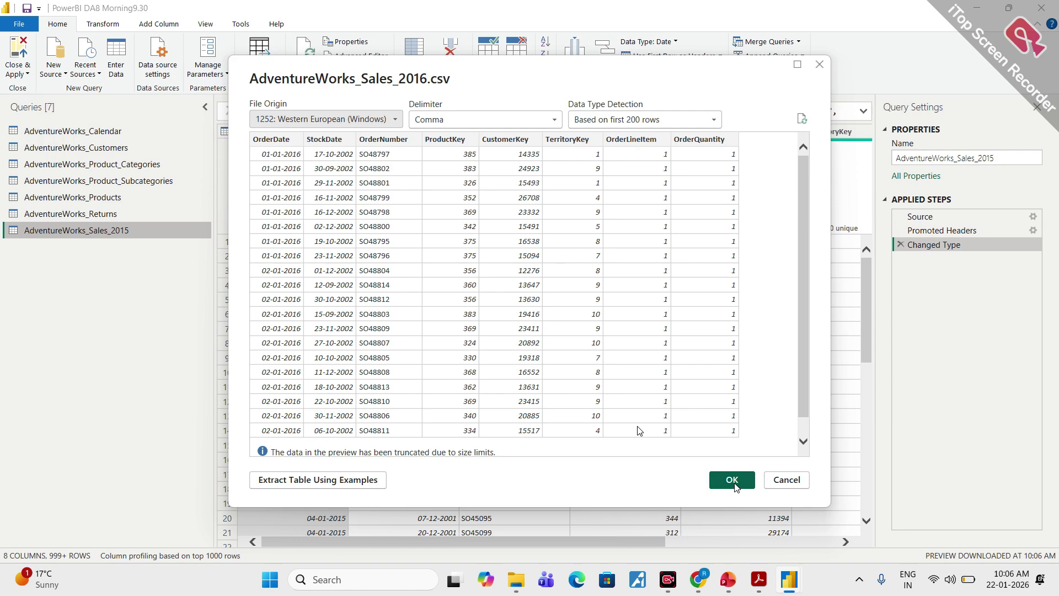
click(734, 482)
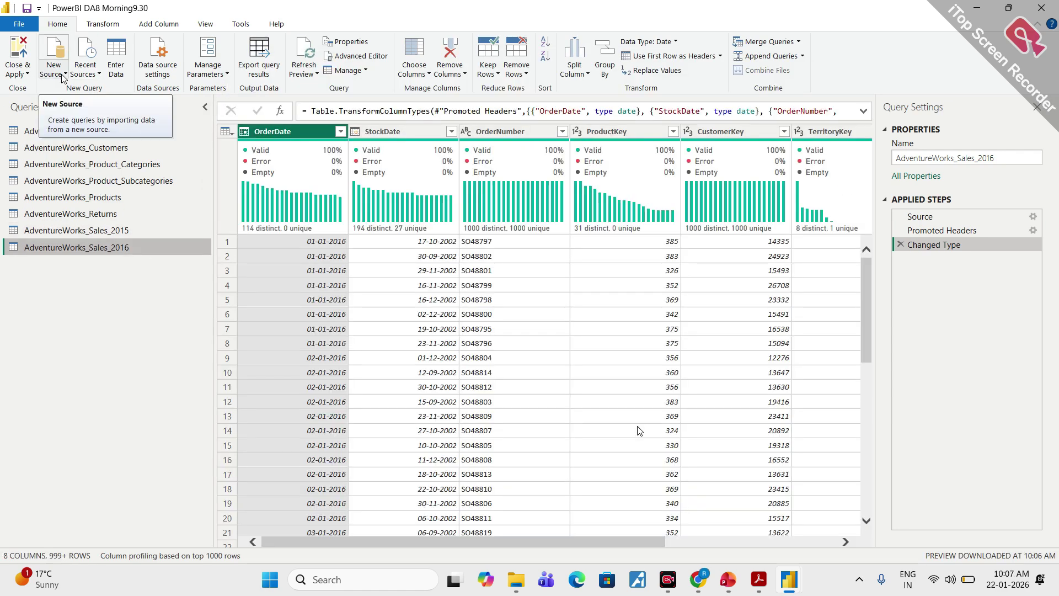
Step: Import the AdventureWorks_Sales_2017 CSV file as a new query, keeping the default import settings
click(62, 77)
click(91, 198)
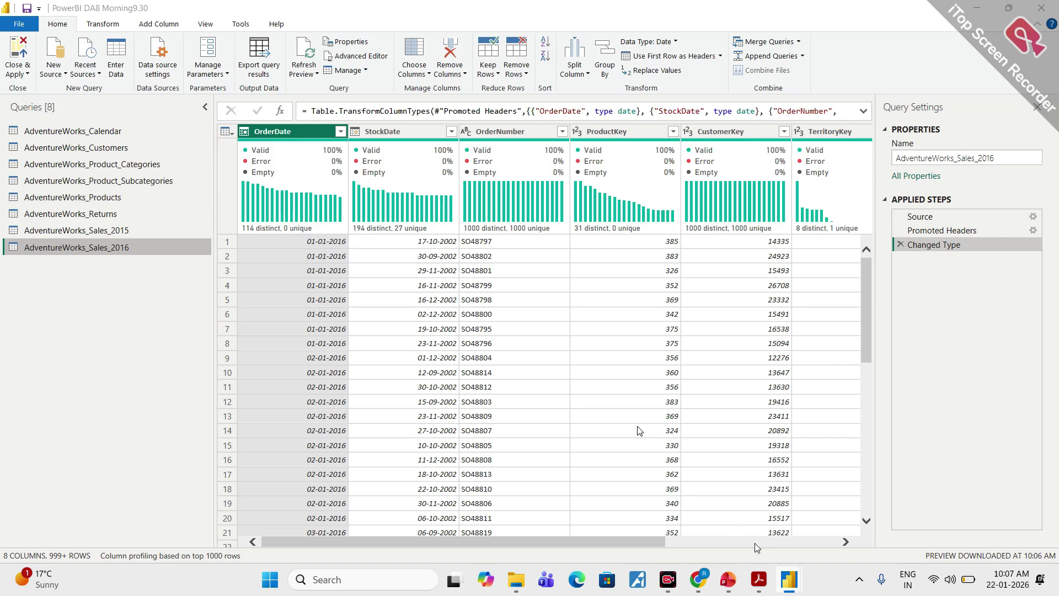
mouse_move(789, 579)
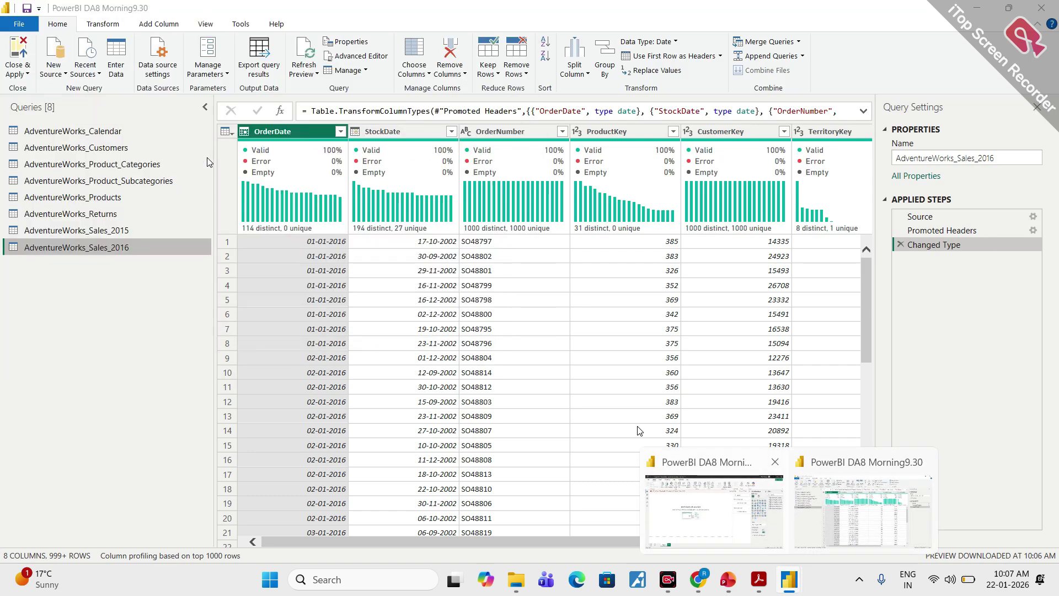
click(797, 473)
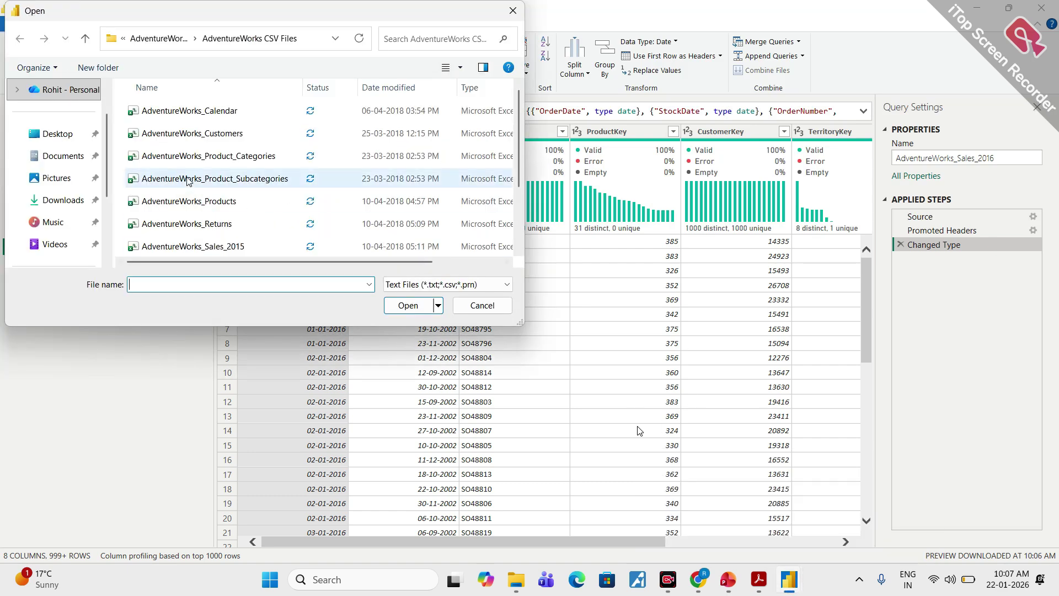
scroll(187, 181, down, 2)
click(188, 202)
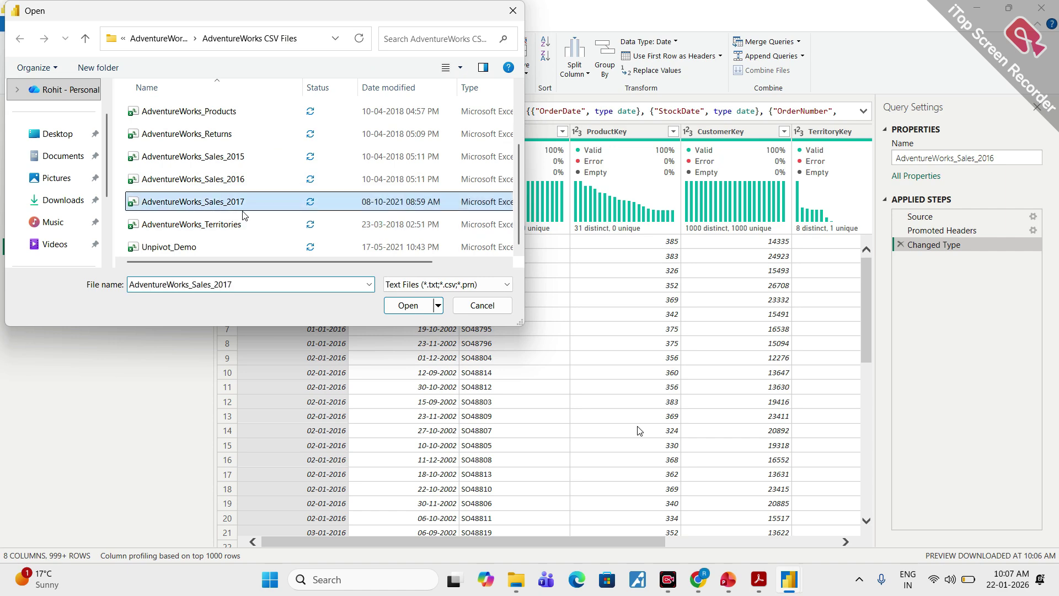
click(407, 306)
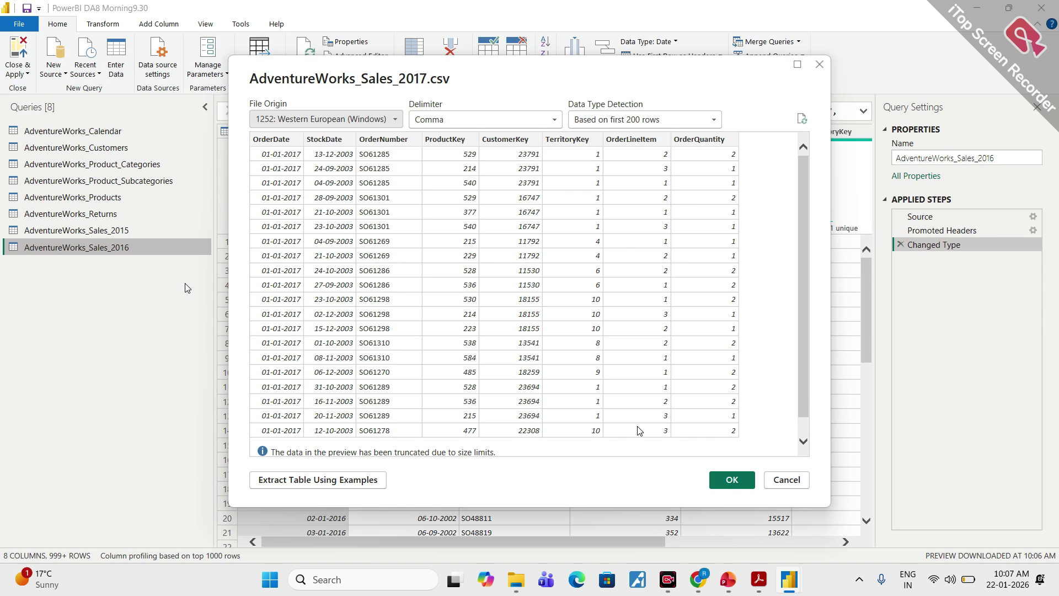
click(731, 481)
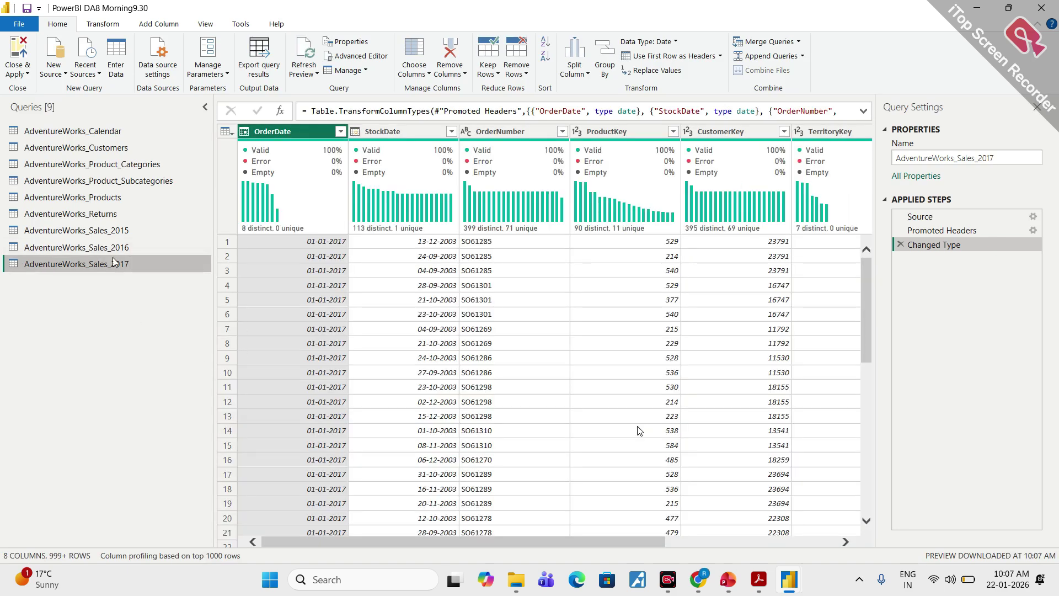
Step: Show the AdventureWorks_Sales_2015 query and circle the Home tab, the query's name and the query-combining commands
click(103, 230)
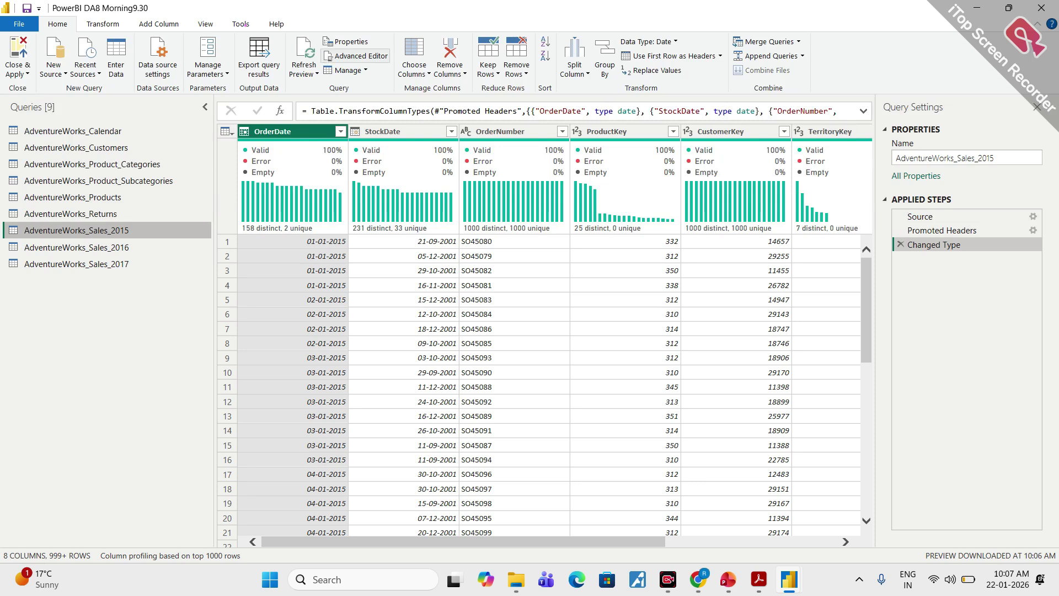
mouse_move(52, 17)
mouse_down()
mouse_move(80, 27)
mouse_move(58, 15)
mouse_up()
mouse_move(134, 222)
mouse_down()
mouse_move(80, 213)
mouse_move(3, 228)
mouse_move(103, 239)
mouse_move(148, 230)
mouse_move(135, 222)
mouse_up()
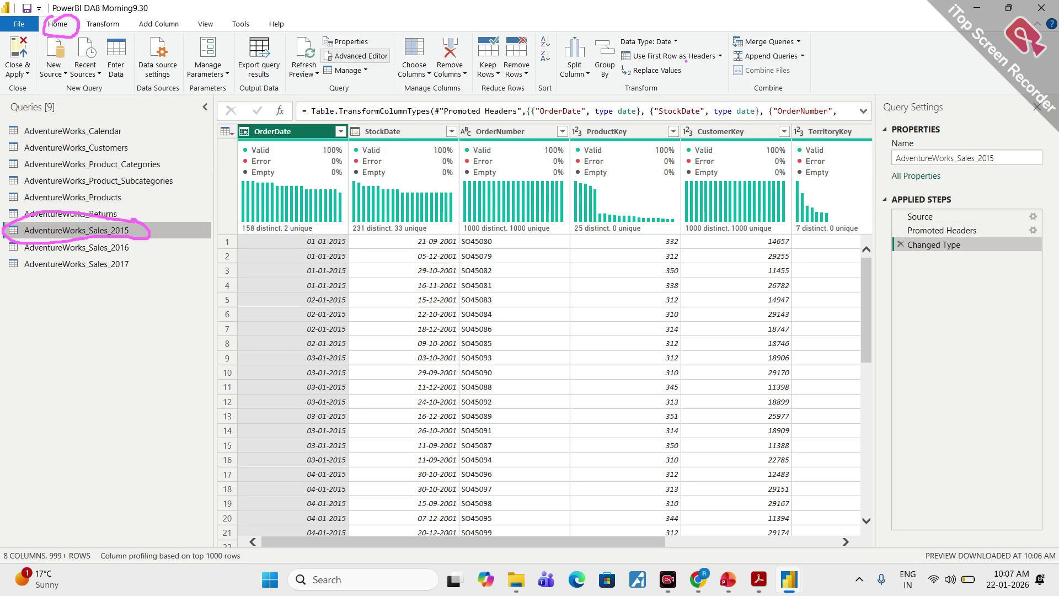
mouse_move(775, 34)
mouse_down()
mouse_move(773, 83)
mouse_move(763, 26)
mouse_move(748, 28)
mouse_up()
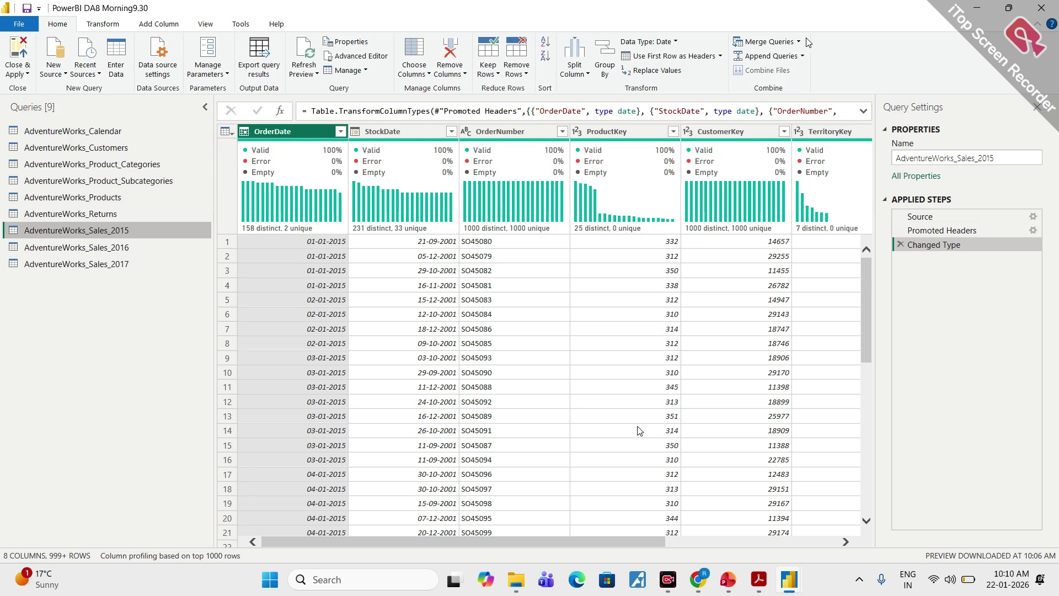
Step: Compare the column headers of the 2015, 2016 and 2017 sales queries, circling the headers and query names
mouse_move(334, 115)
mouse_down()
mouse_move(267, 117)
mouse_move(334, 165)
mouse_move(826, 143)
mouse_move(748, 104)
mouse_move(278, 110)
mouse_up()
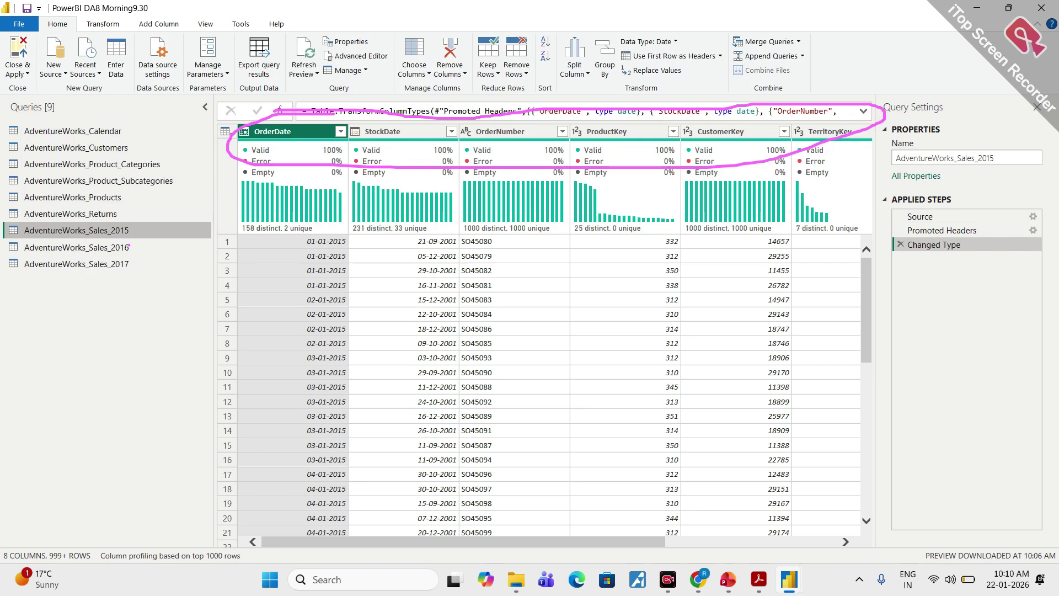
click(123, 251)
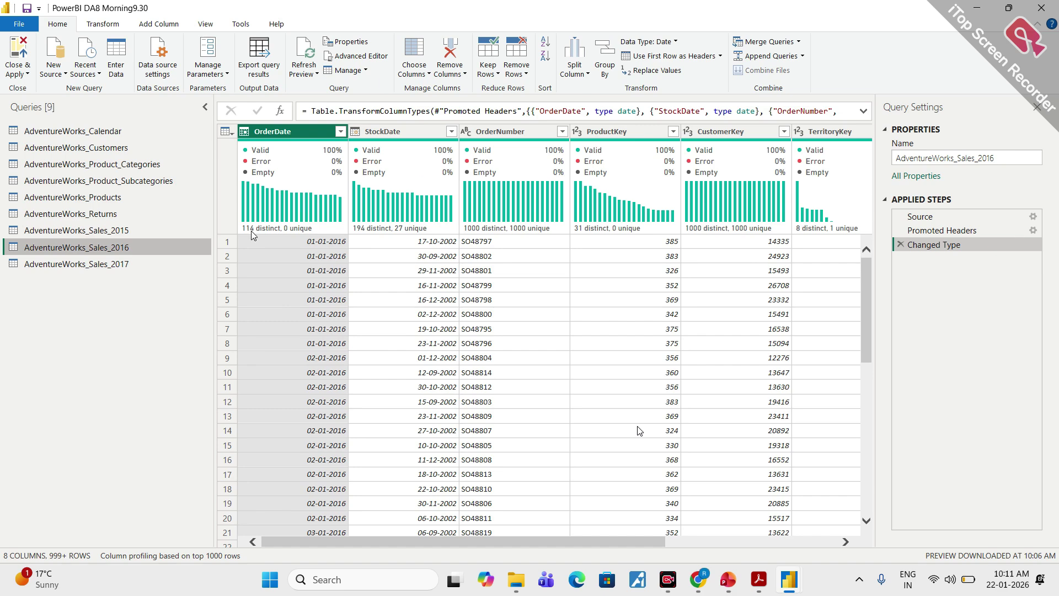
click(115, 264)
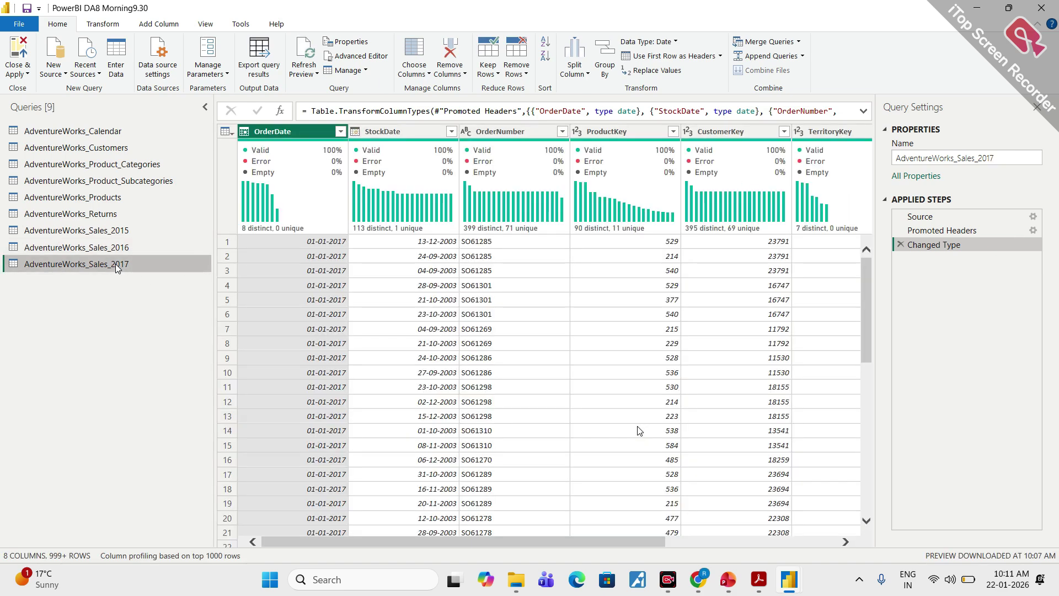
click(111, 232)
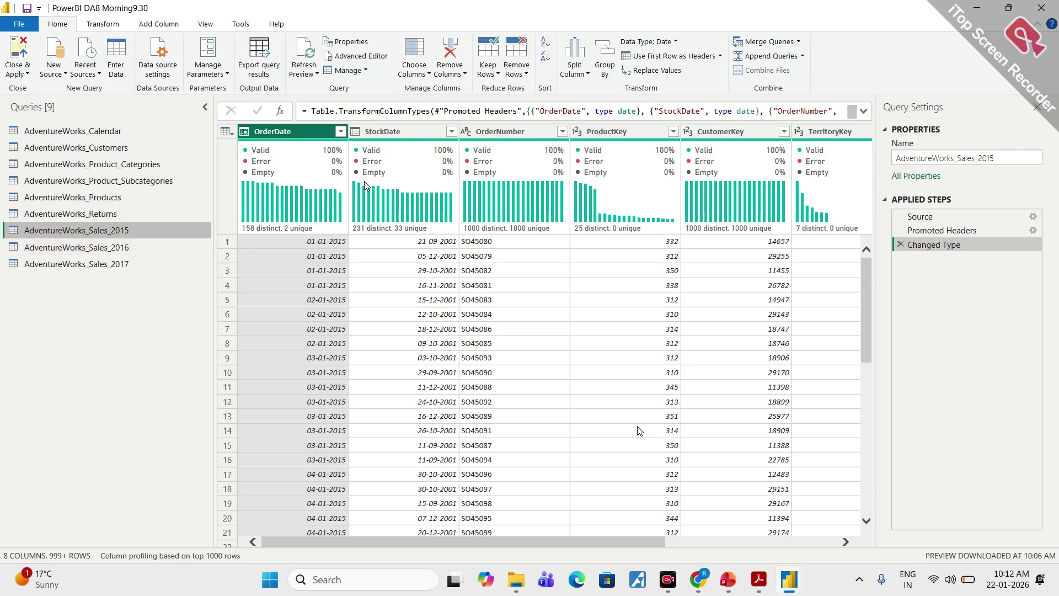
mouse_move(419, 136)
mouse_move(409, 114)
mouse_down()
mouse_move(795, 175)
mouse_move(309, 136)
mouse_up()
mouse_move(126, 213)
mouse_down()
mouse_move(121, 243)
mouse_move(118, 216)
mouse_move(166, 248)
mouse_move(140, 249)
mouse_up()
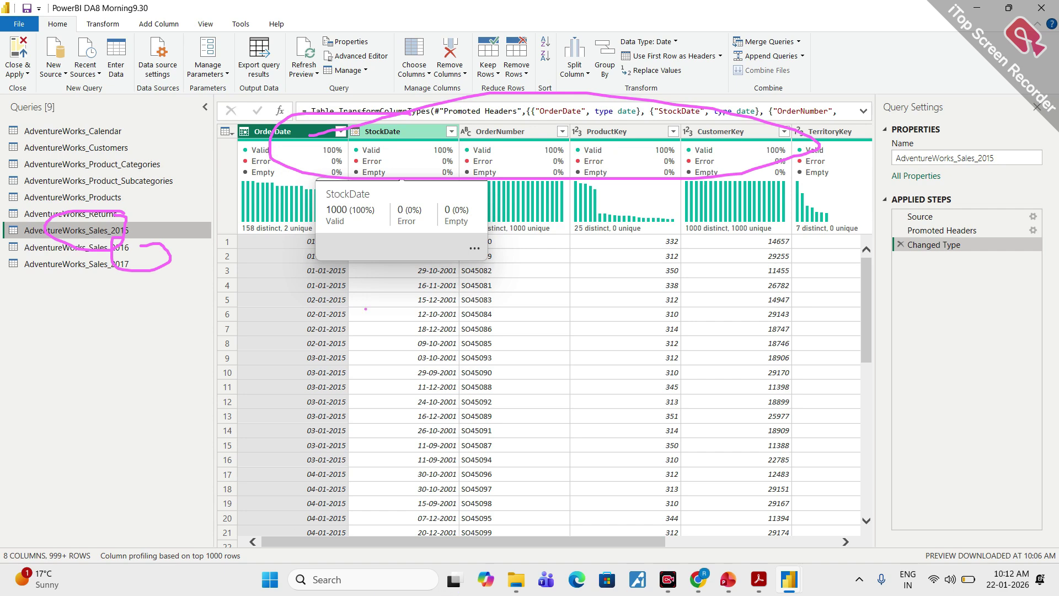
Step: Switch to the Google Meet call in Chrome and dismiss the low-battery notice
mouse_move(699, 583)
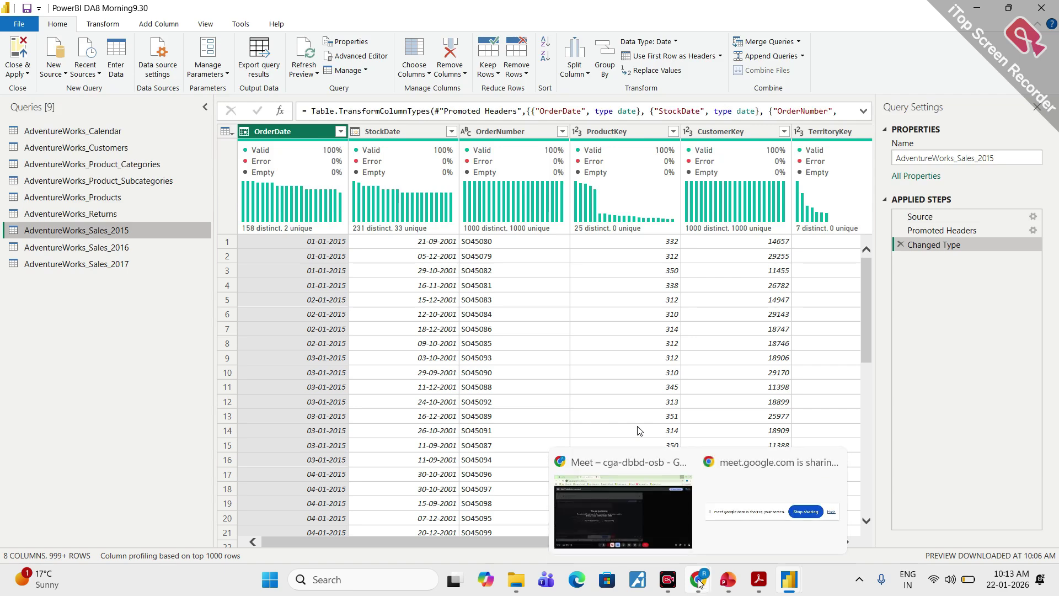
click(647, 513)
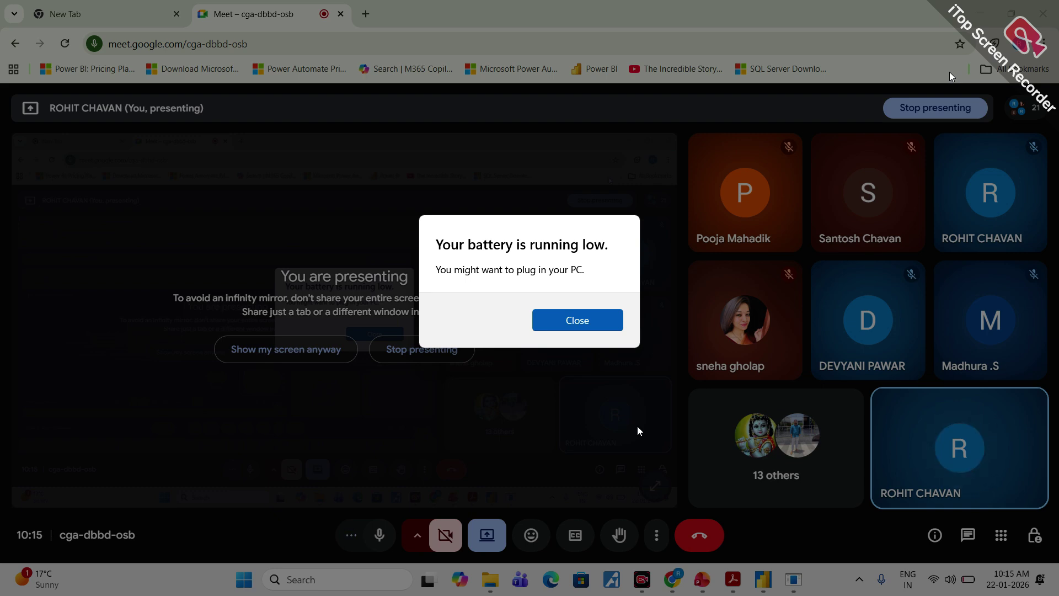
key(Return)
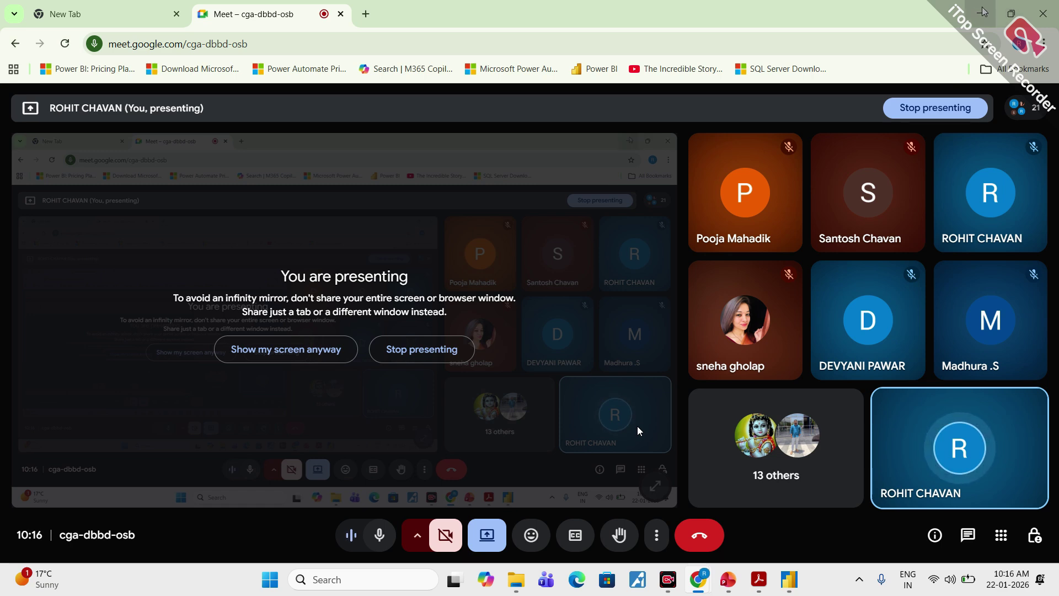
Step: Switch to the PowerPoint course deck and show the normalization slides, 98 on its definition and 99 on the normal forms
click(729, 581)
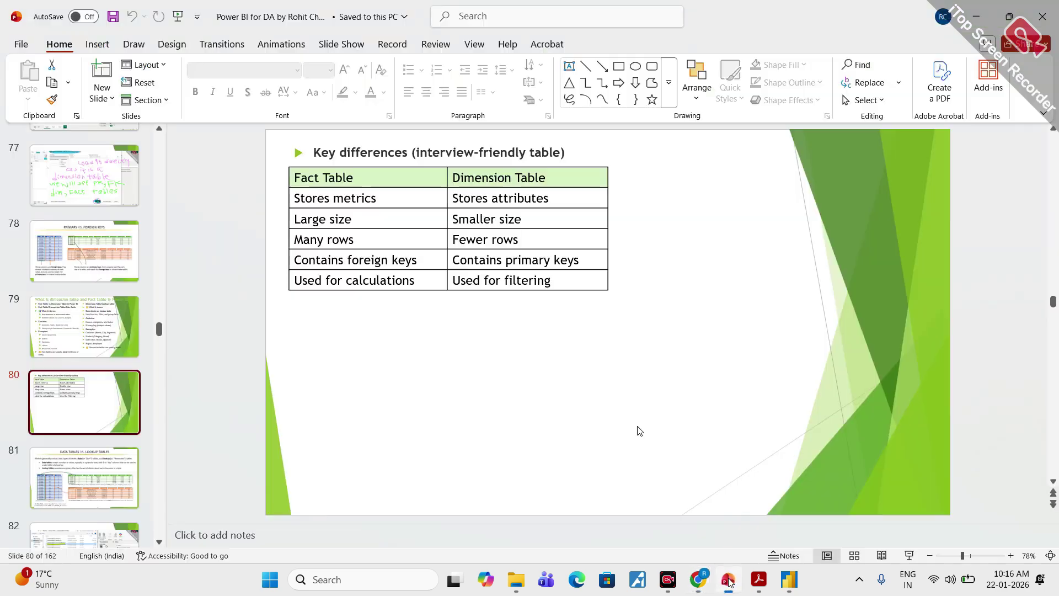
scroll(48, 343, down, 15)
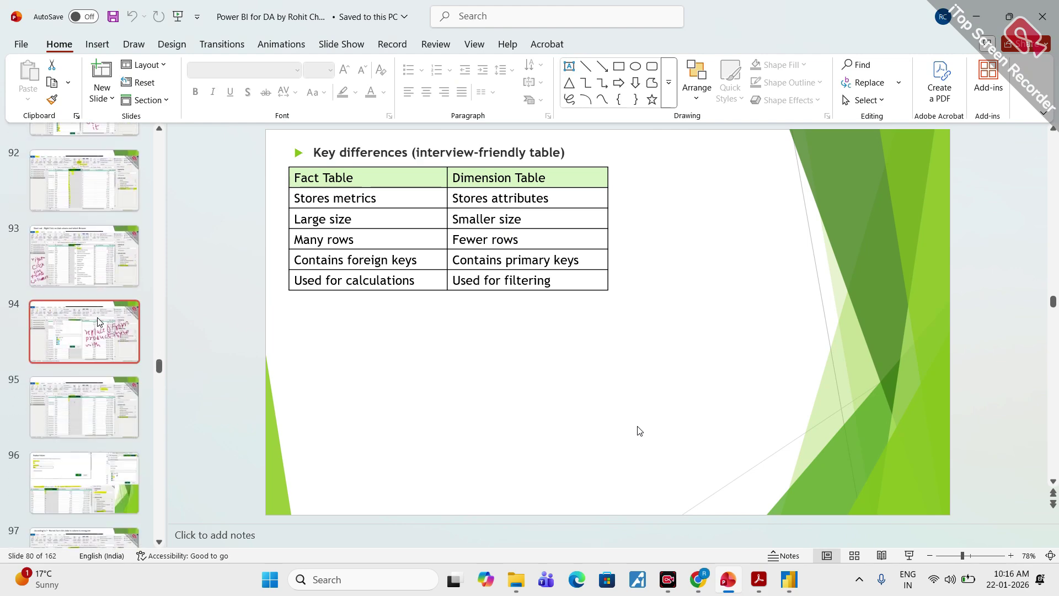
scroll(72, 309, down, 2)
scroll(72, 309, down, 3)
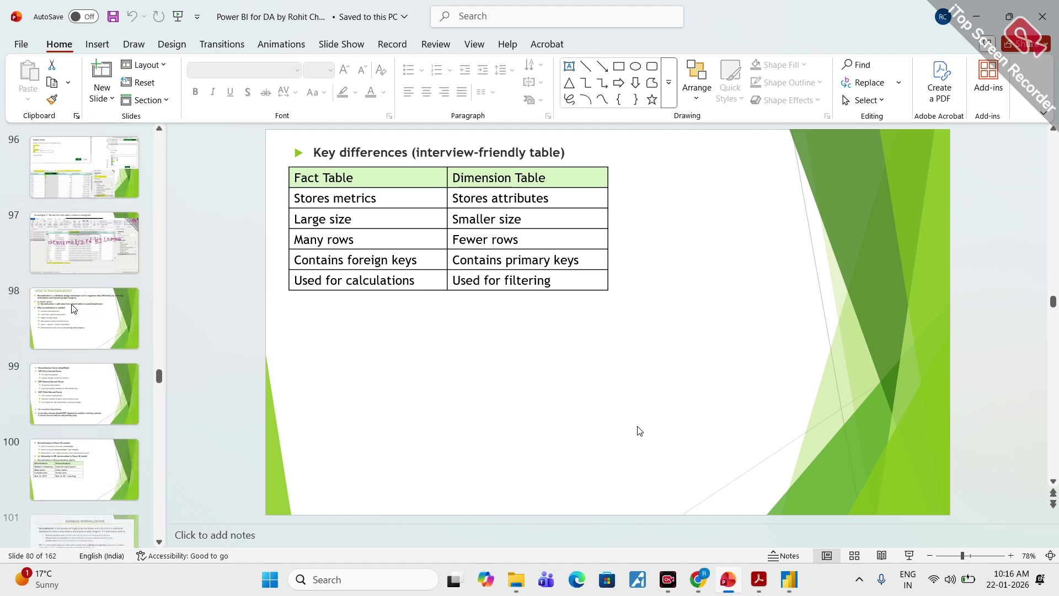
click(72, 324)
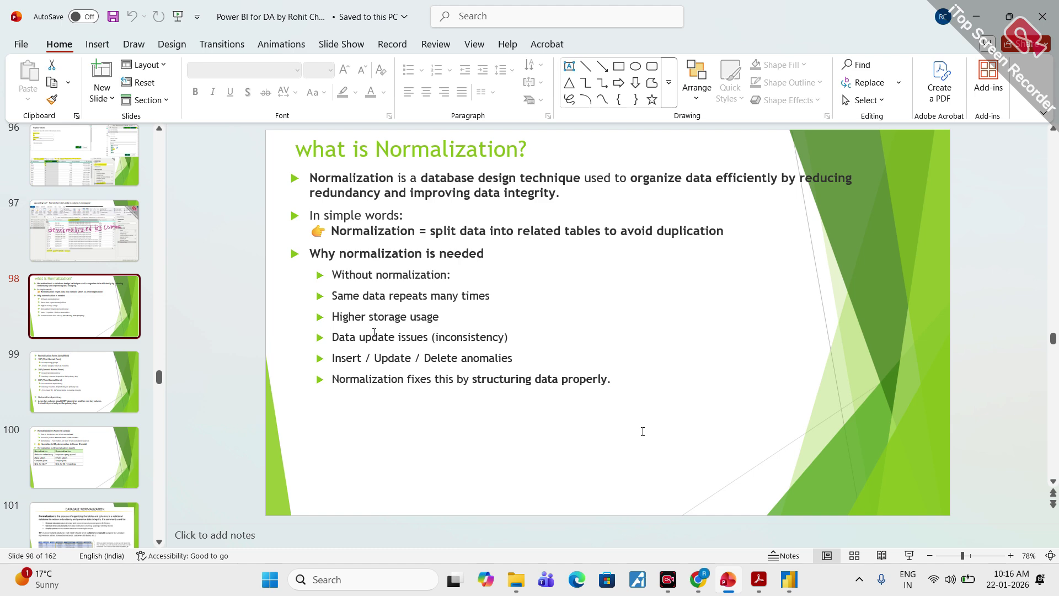
click(92, 401)
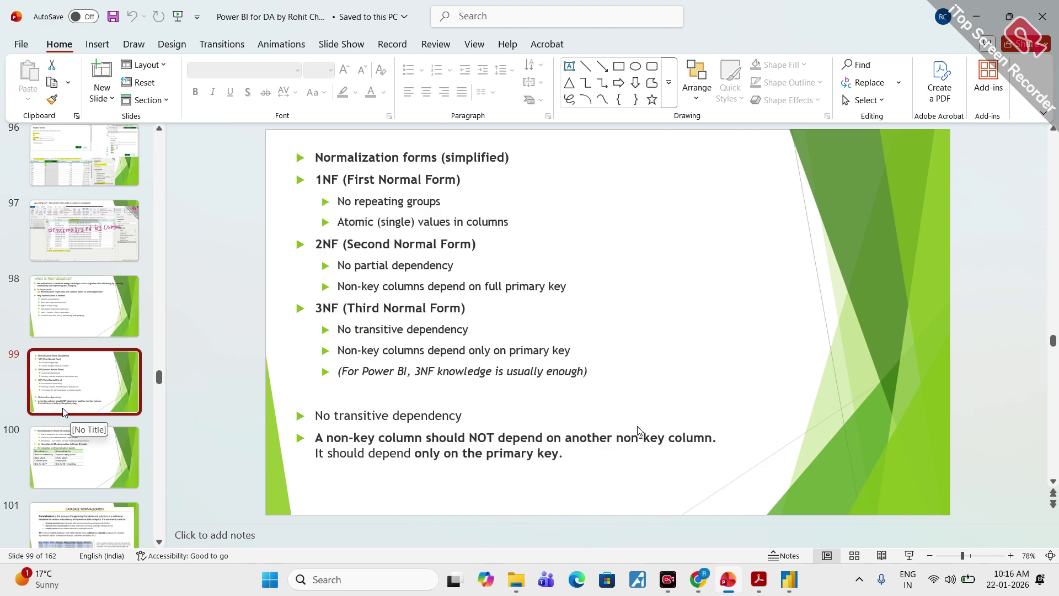
Step: Look through the slide thumbnails that follow the normal forms slide in the course deck
scroll(87, 285, down, 4)
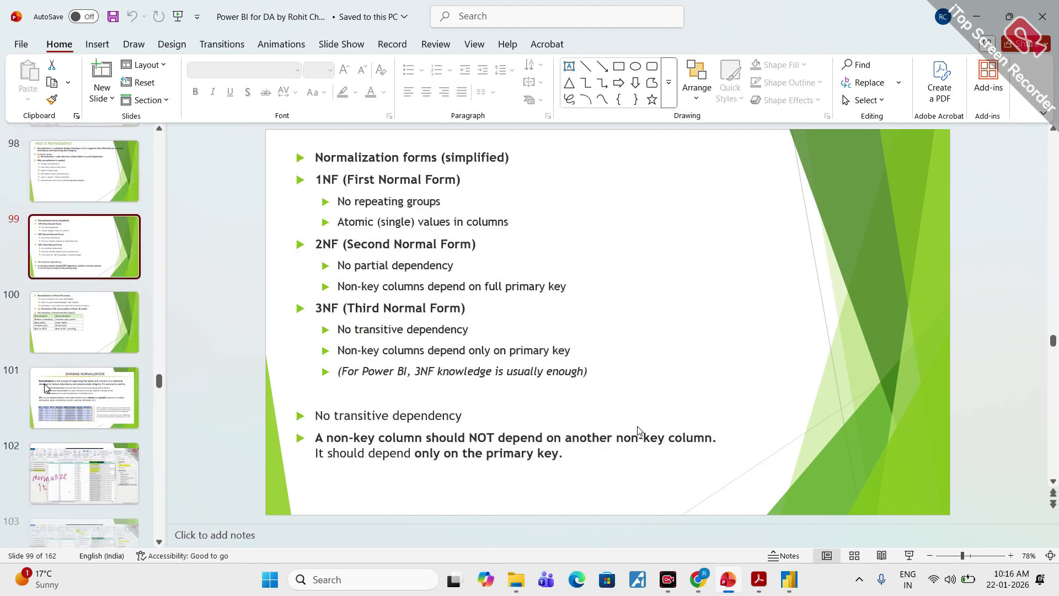
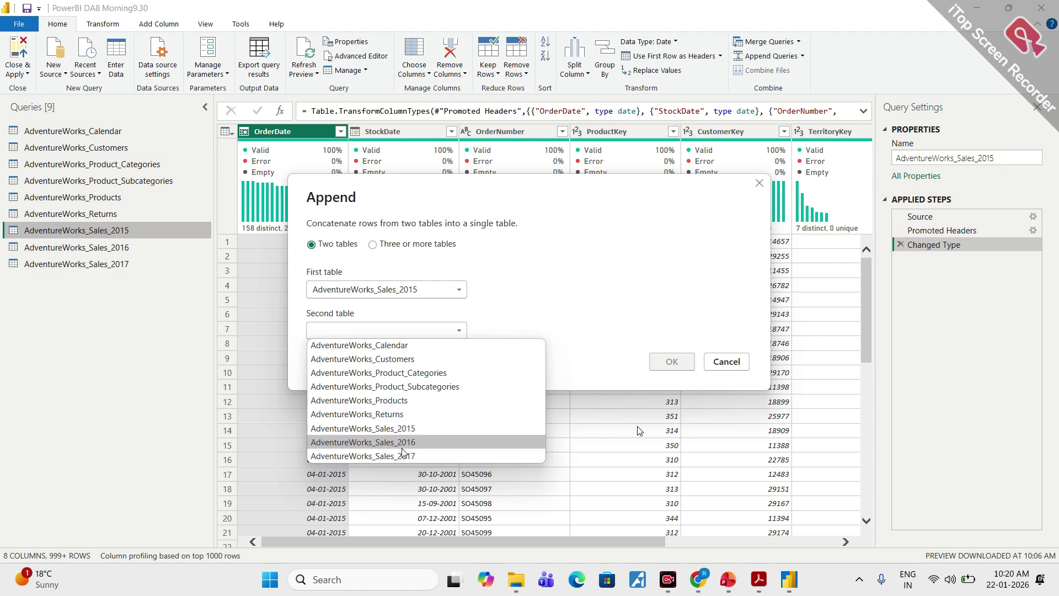
click(384, 444)
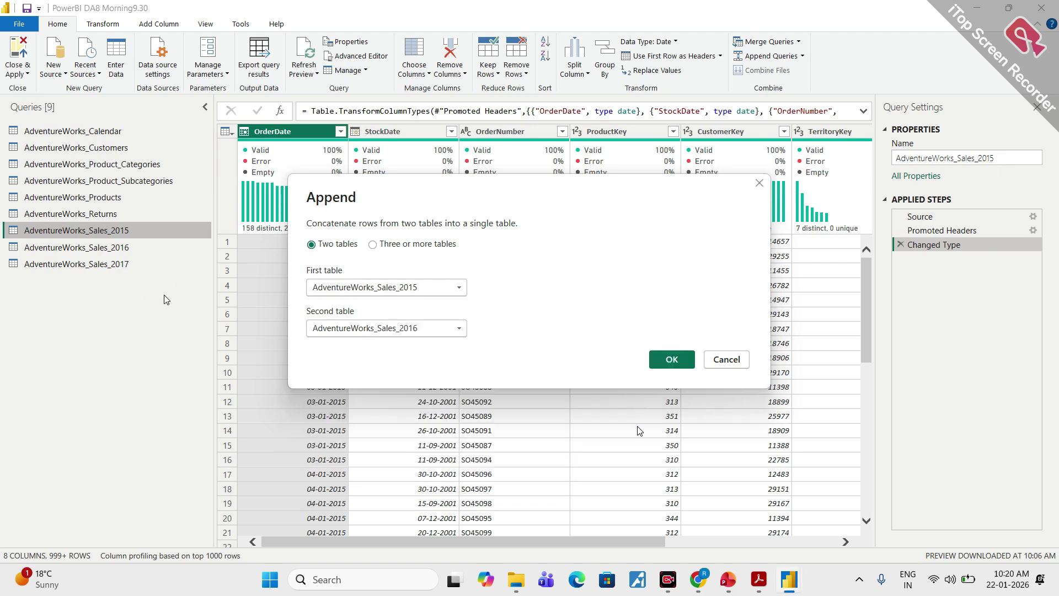
click(373, 247)
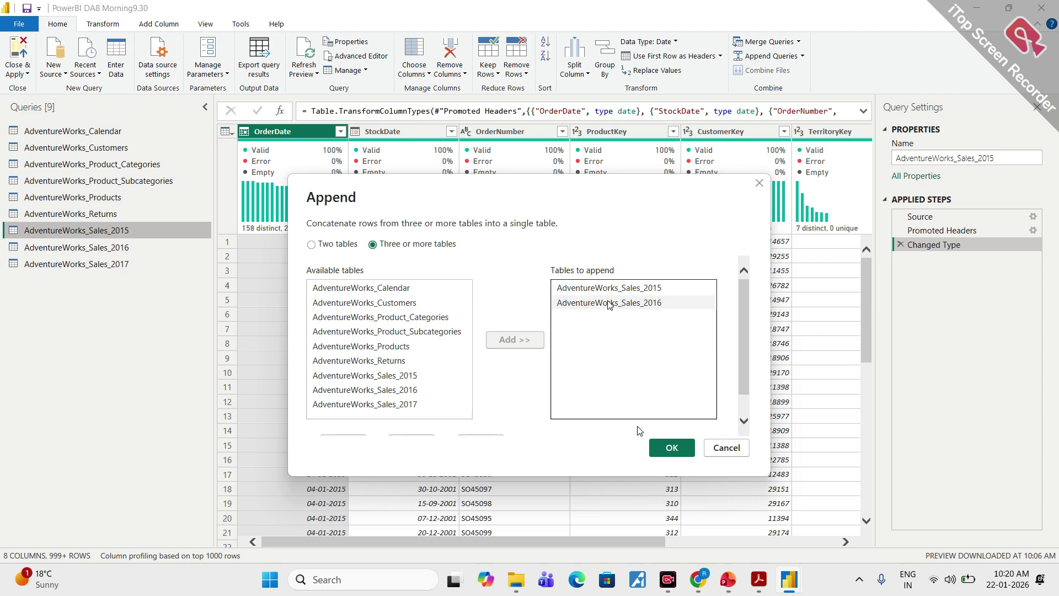
click(734, 451)
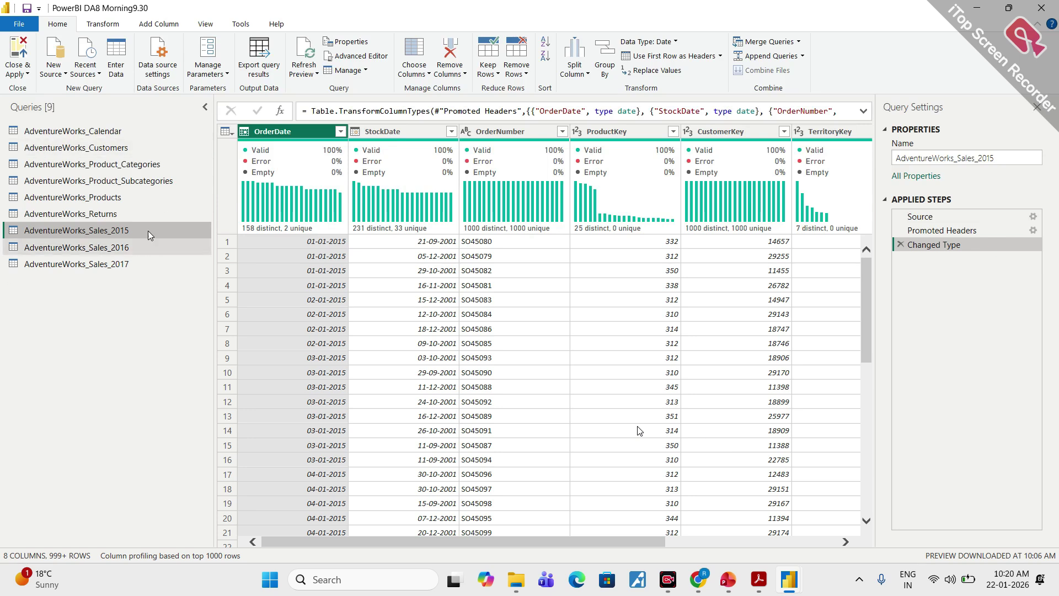
Step: Append AdventureWorks_Sales_2015, AdventureWorks_Sales_2016 and AdventureWorks_Sales_2017 as a new query, using the three or more tables option
click(803, 57)
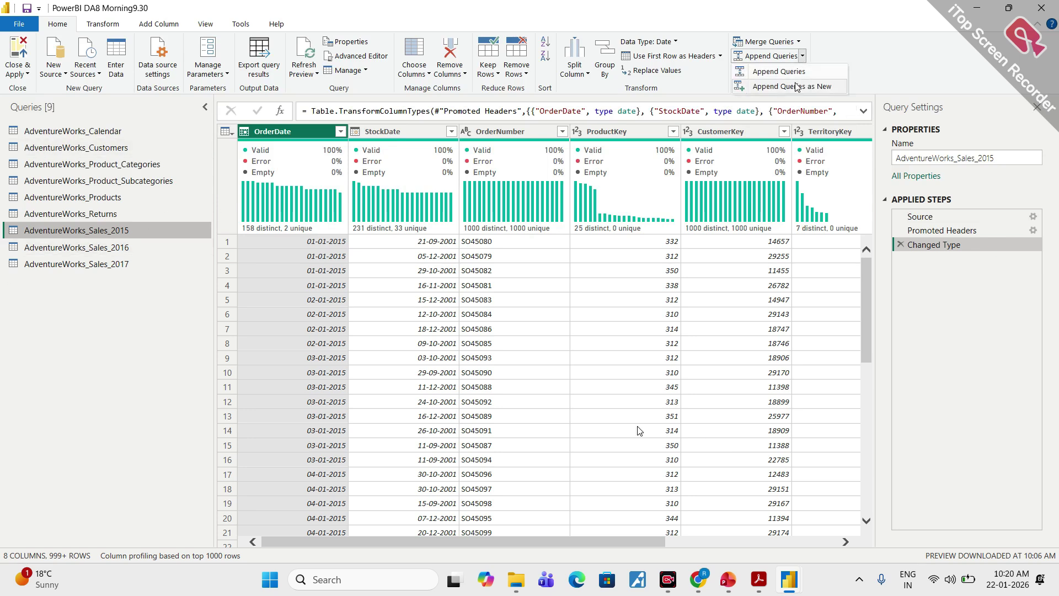
click(799, 85)
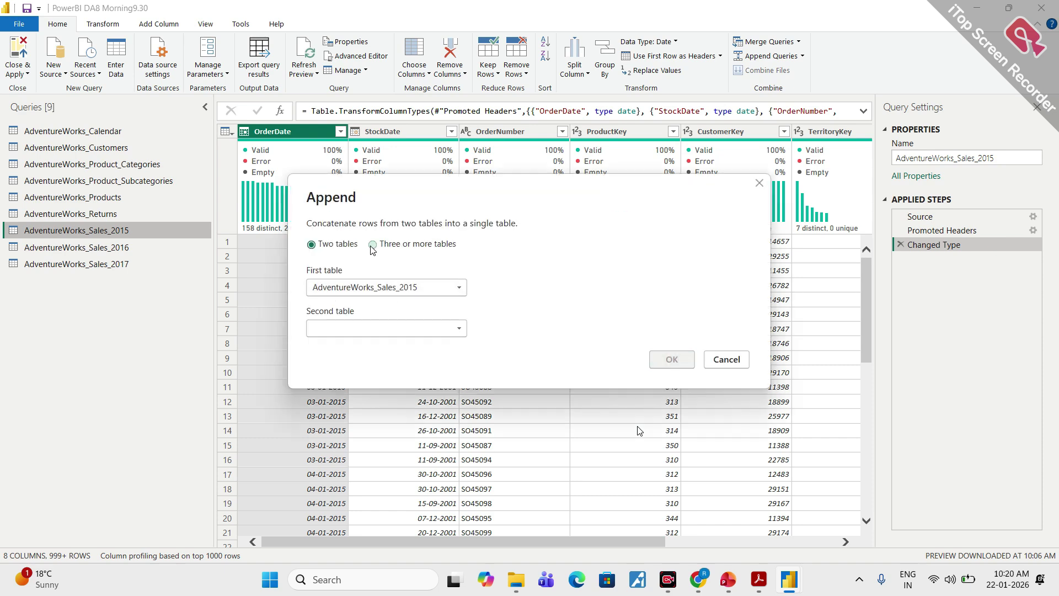
click(373, 244)
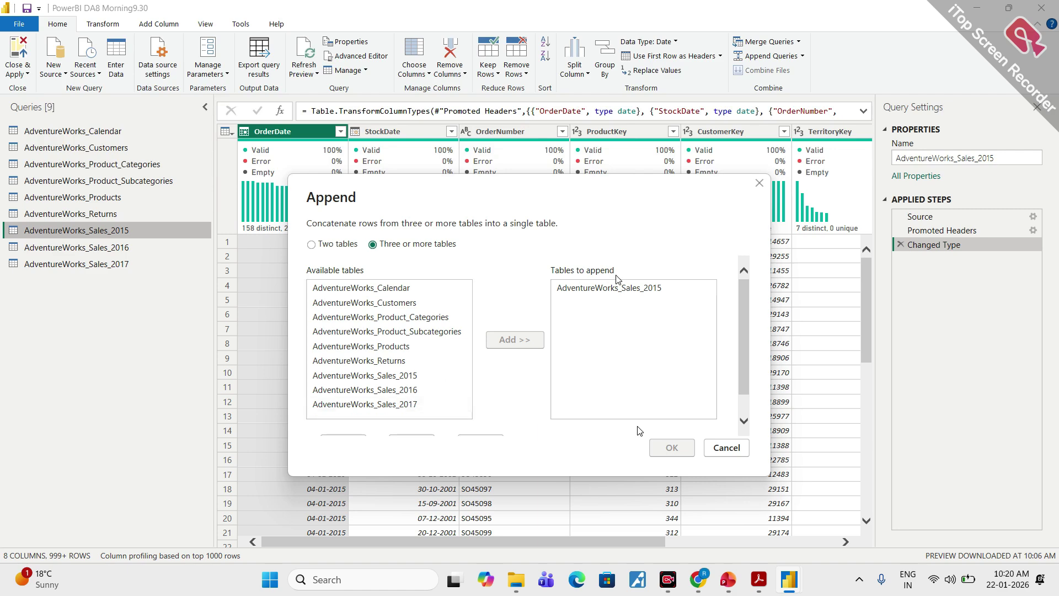
click(323, 248)
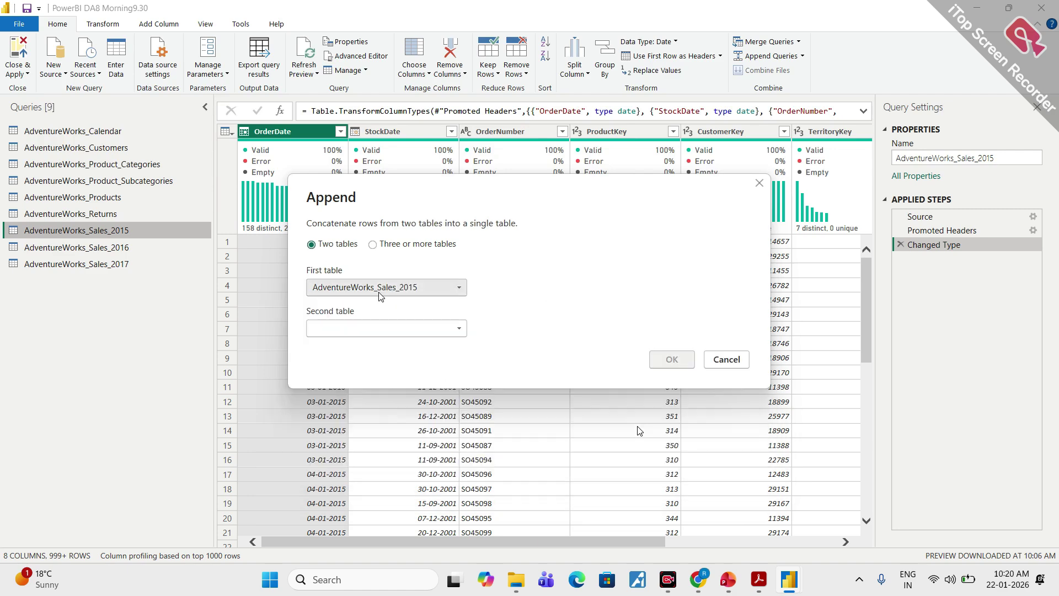
click(411, 245)
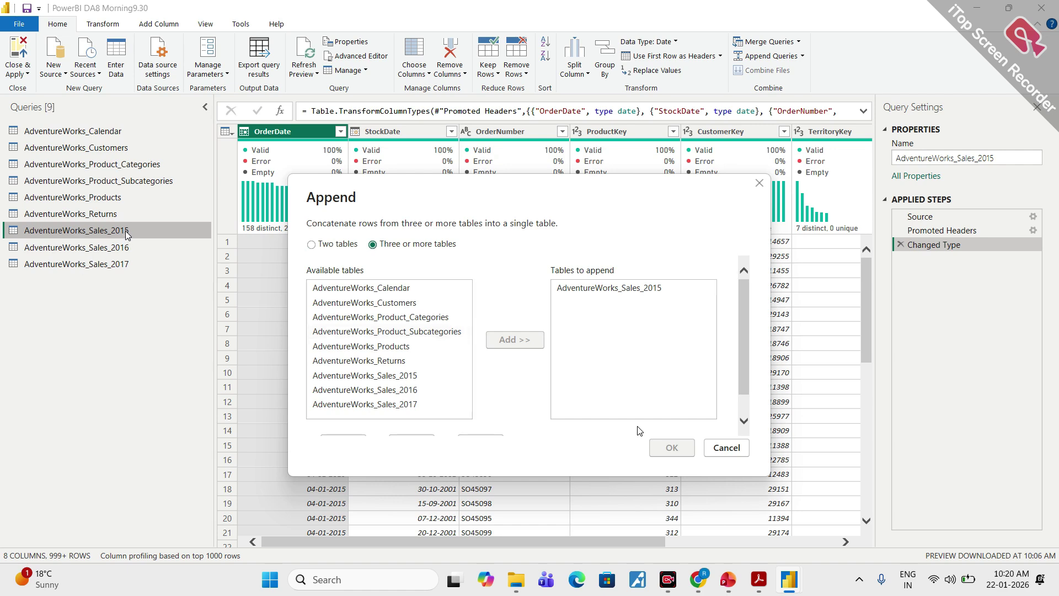
click(401, 391)
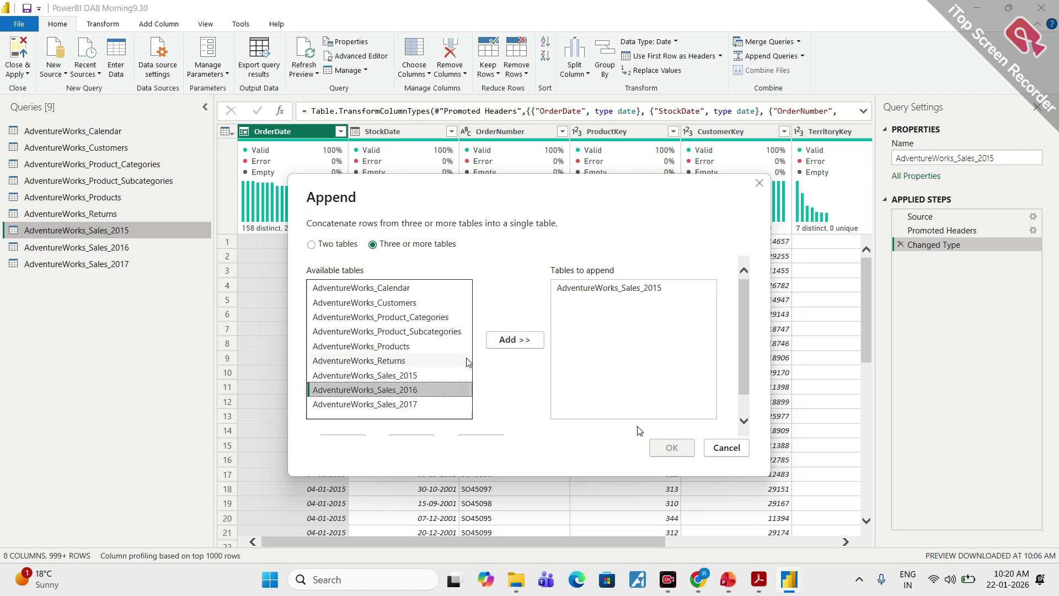
click(523, 342)
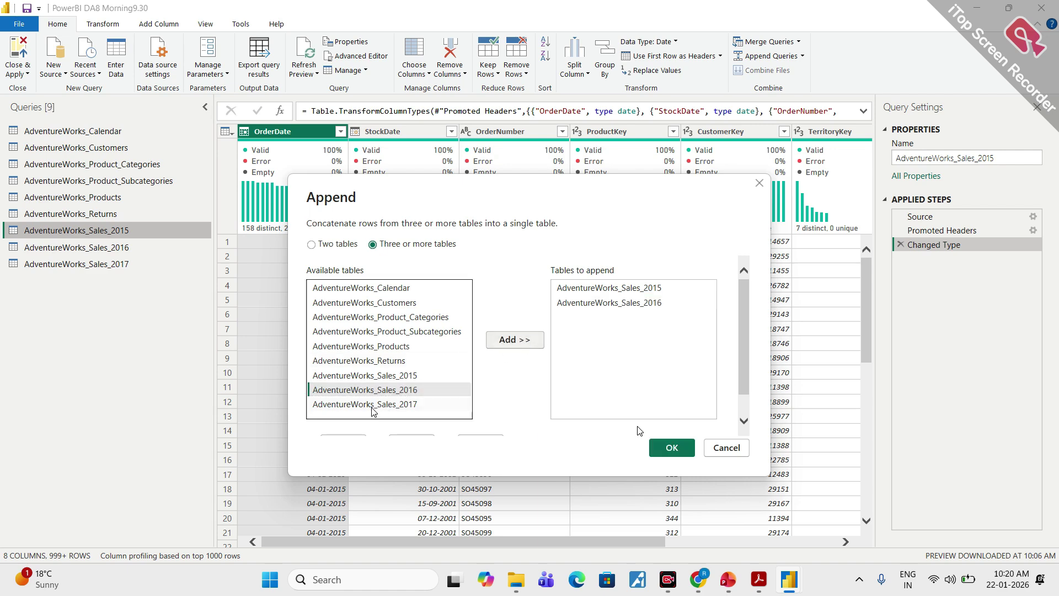
click(393, 407)
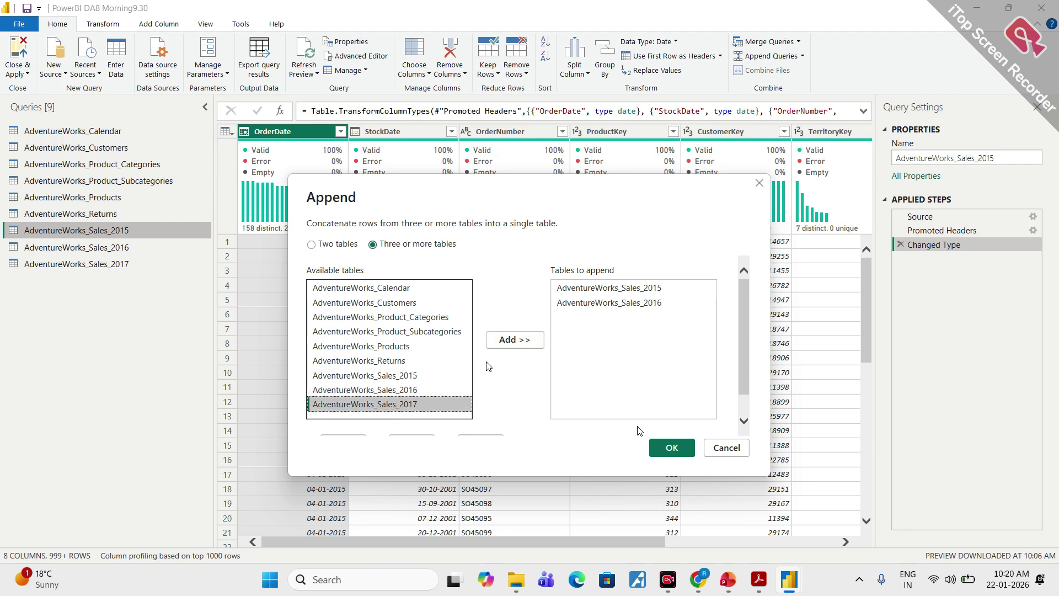
click(525, 341)
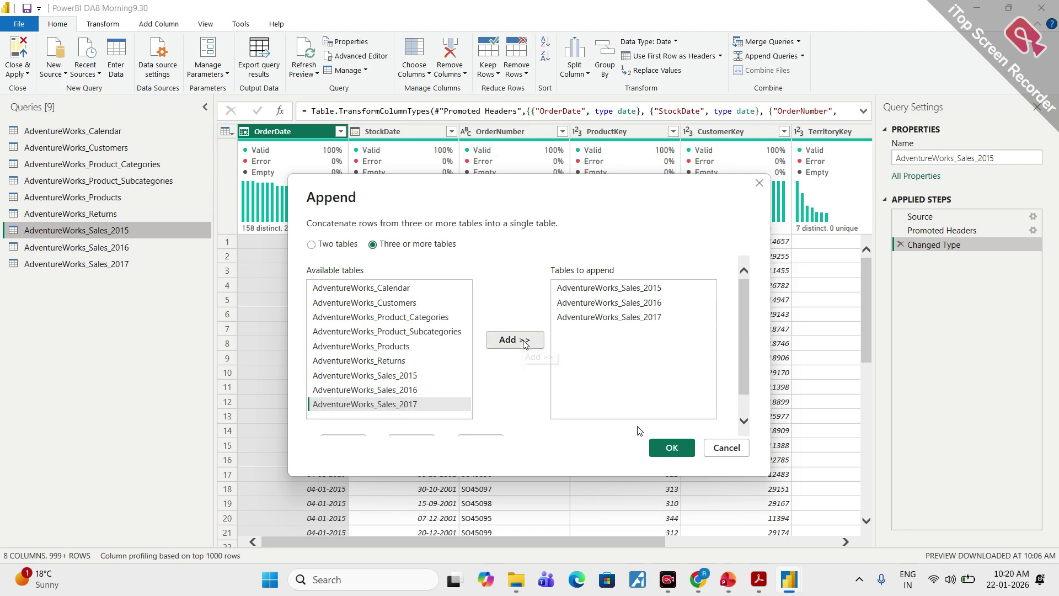
click(671, 447)
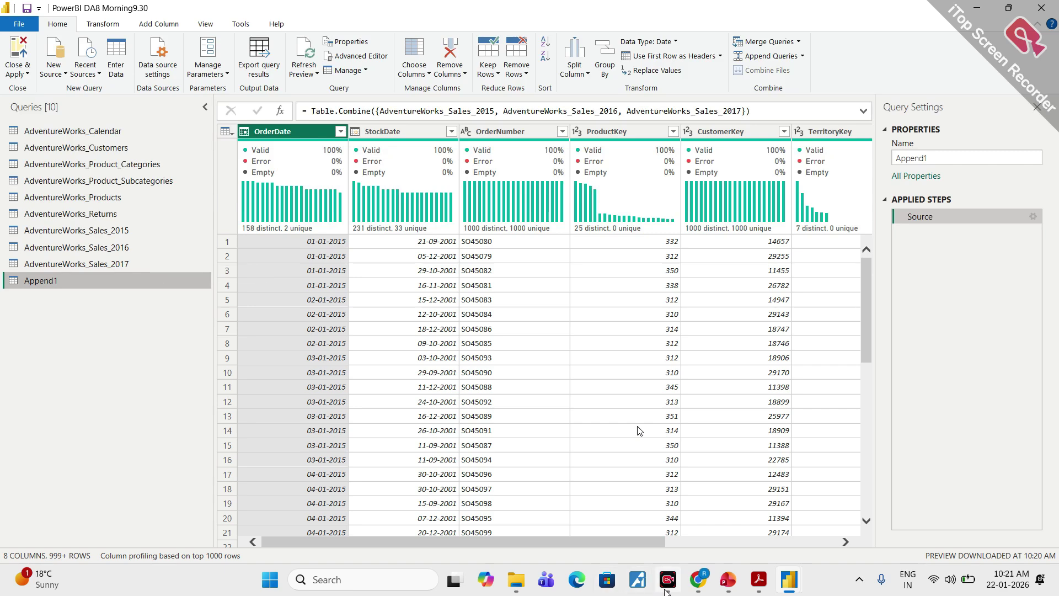
Step: Check the Google Meet call and the hidden system tray icons, and return to Power Query Editor
click(604, 523)
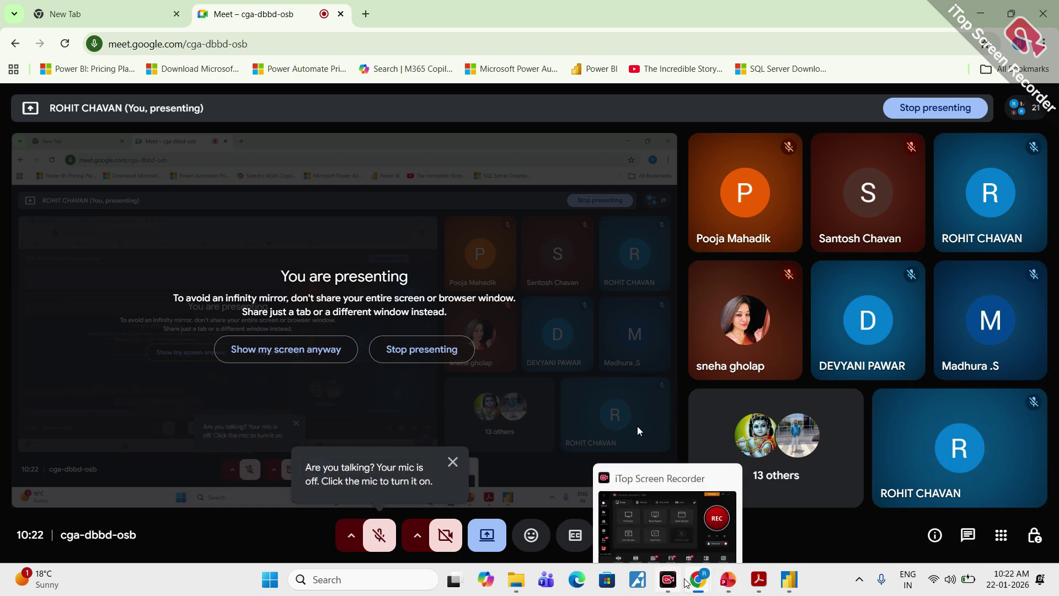
mouse_move(669, 580)
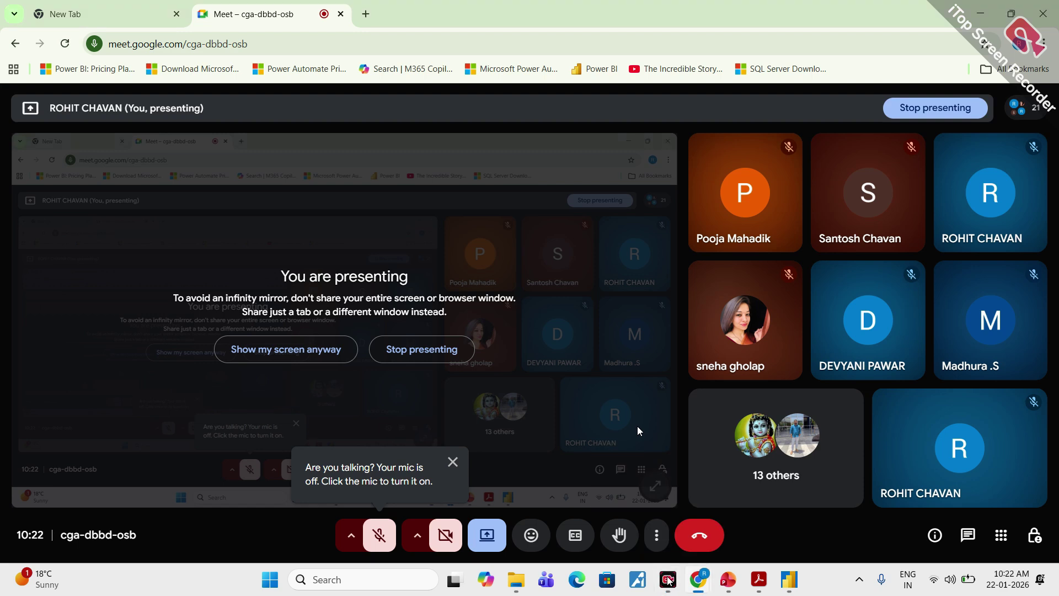
click(859, 580)
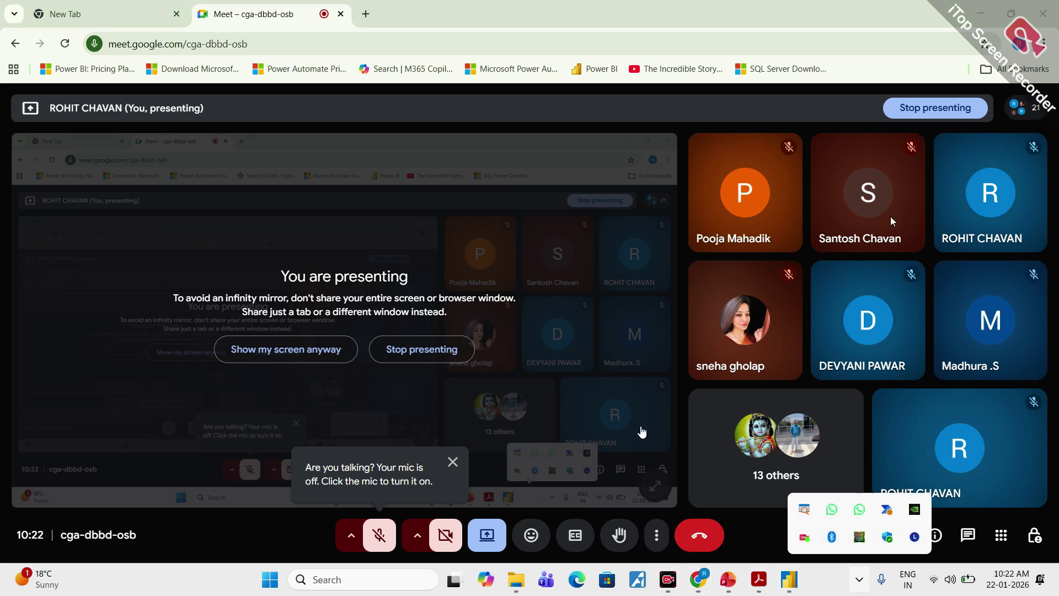
click(981, 13)
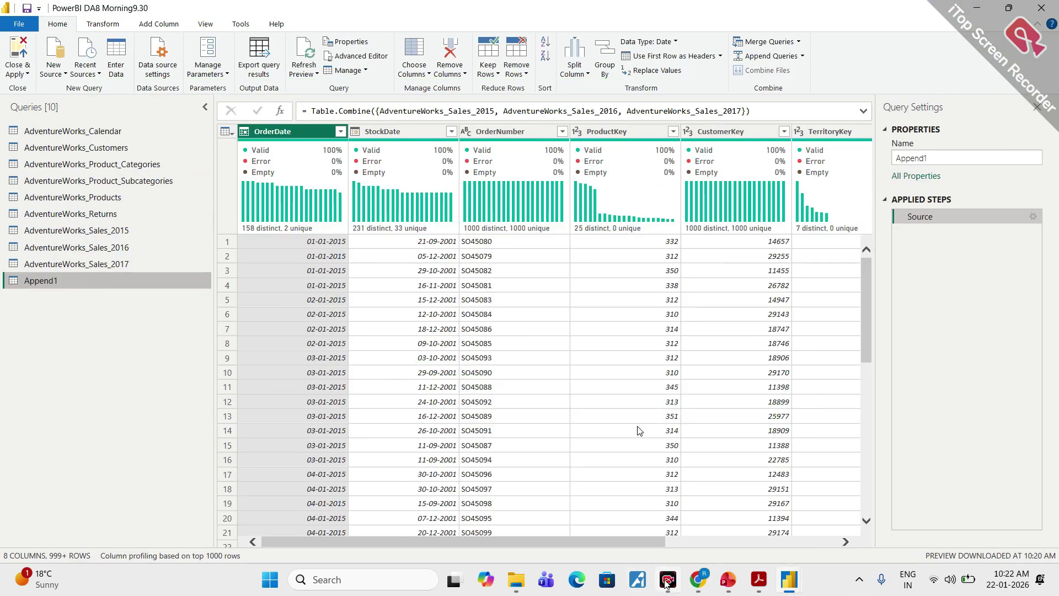
click(672, 582)
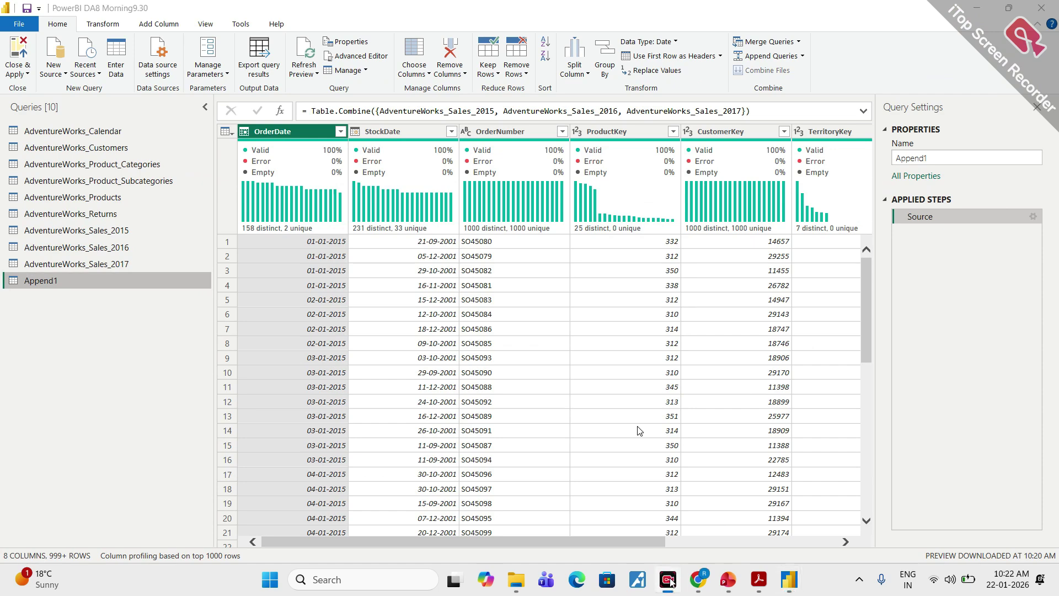
click(671, 582)
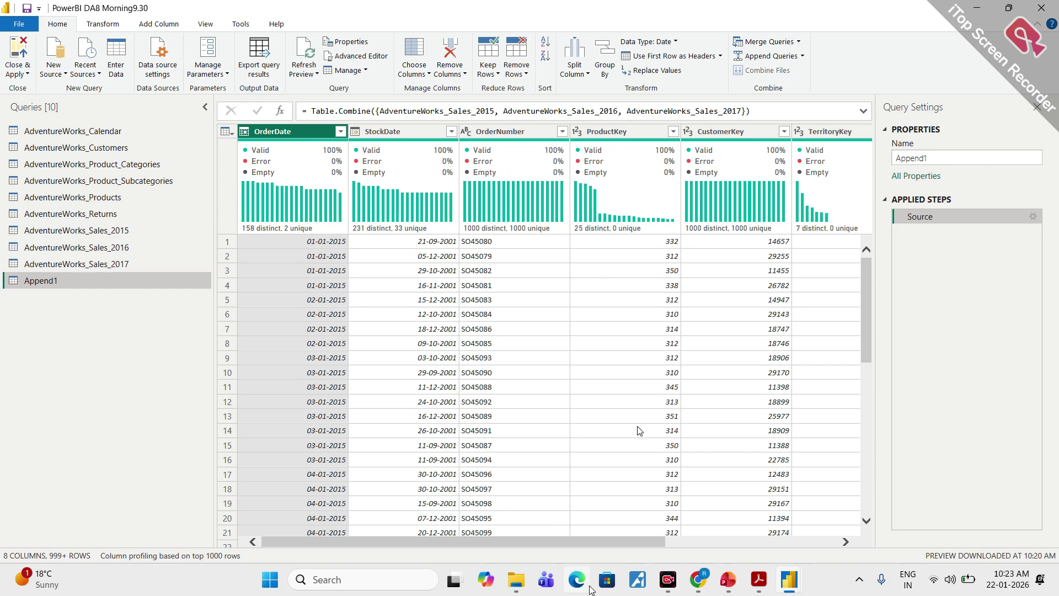
Step: Switch to the Google Meet call, turn the microphone on and off again, and dismiss the microphone-off notice
mouse_move(697, 592)
click(599, 509)
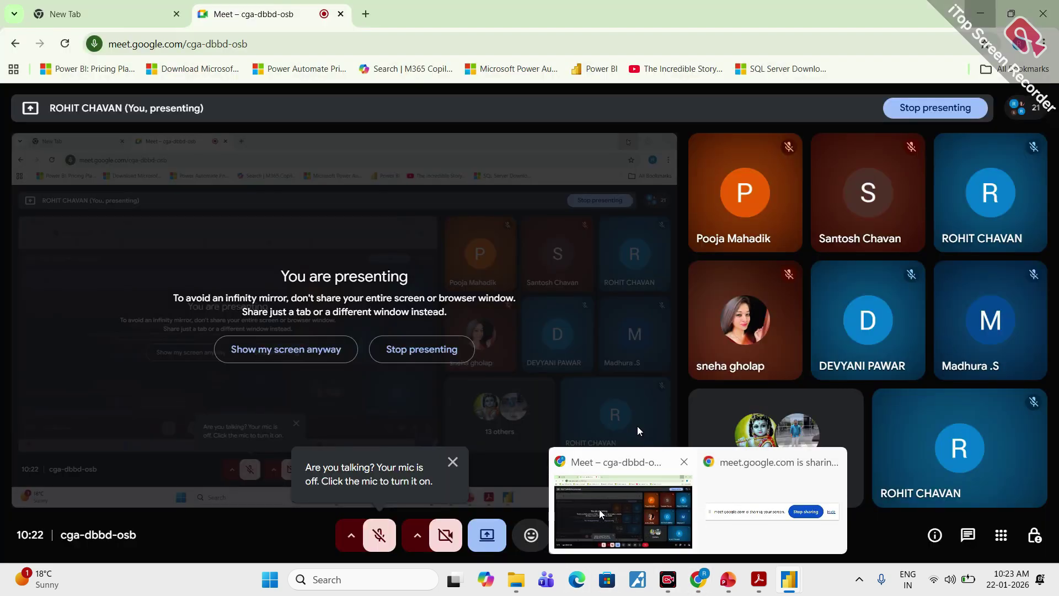
click(390, 526)
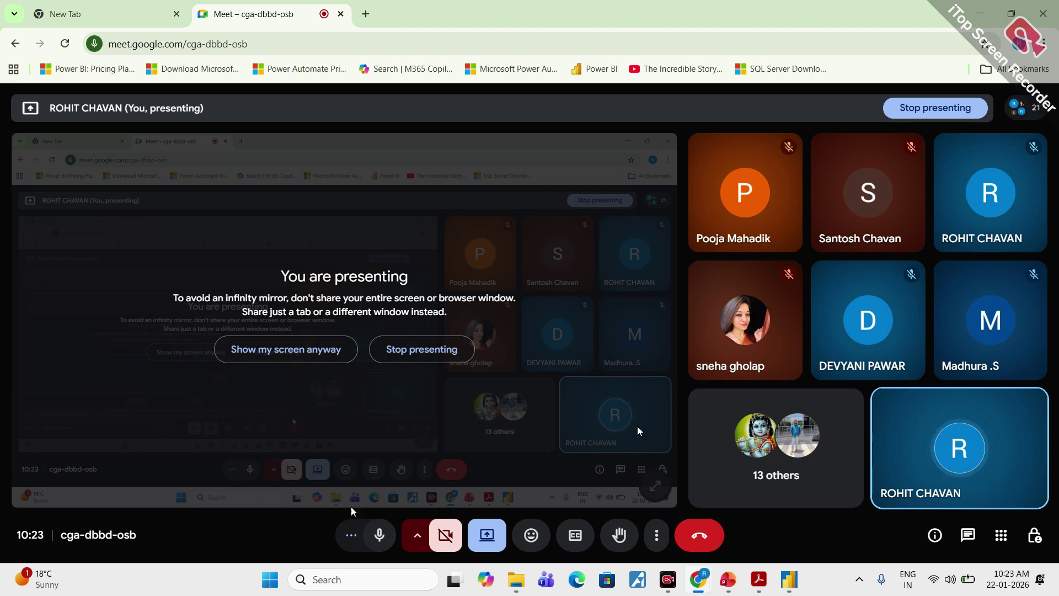
click(381, 535)
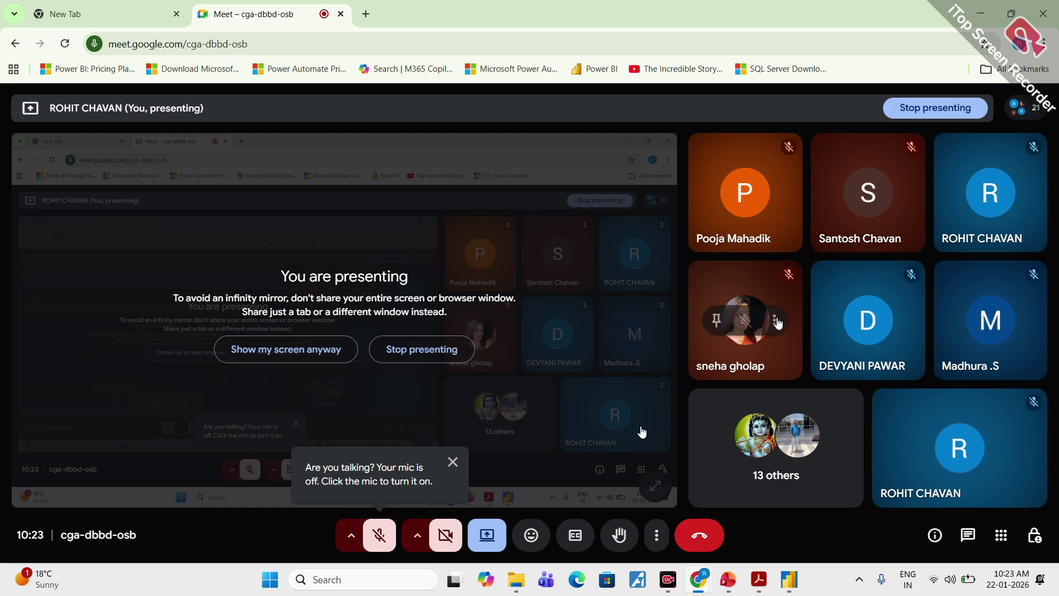
click(453, 462)
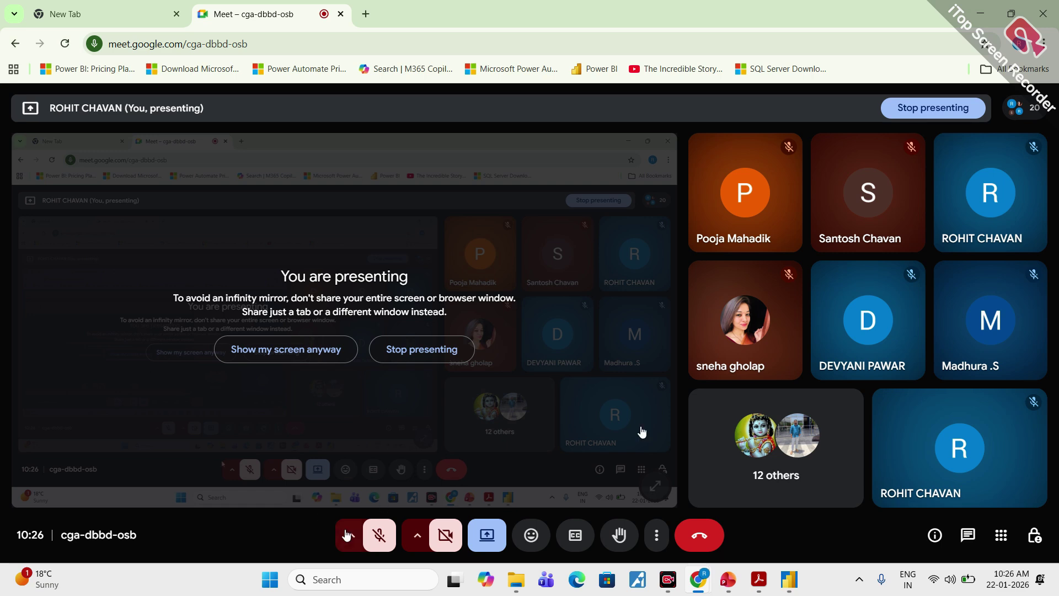
Step: Unmute the microphone in the Google Meet call and return to Power Query Editor
click(379, 535)
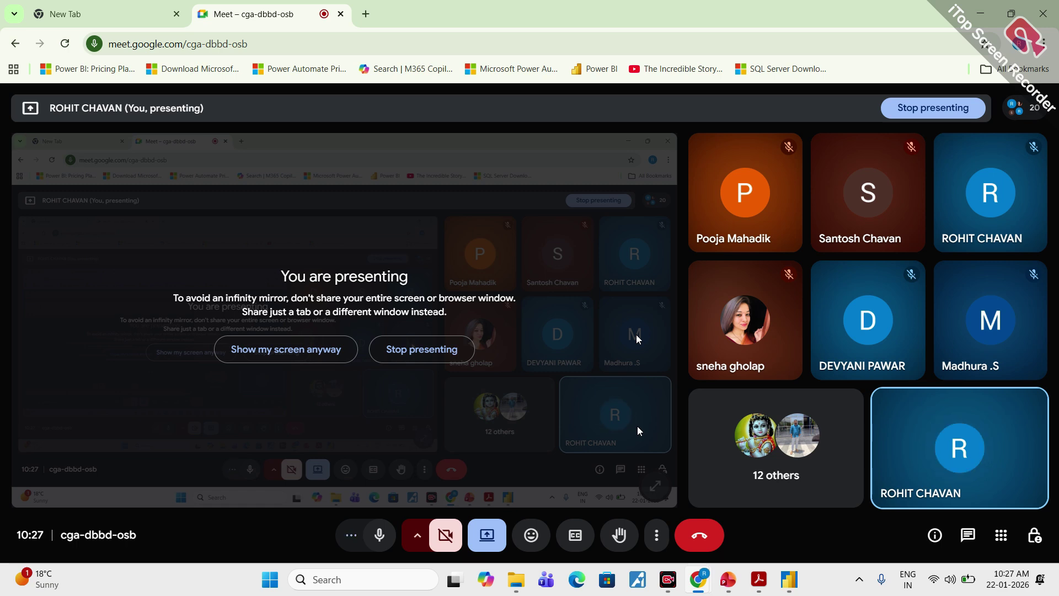
click(987, 14)
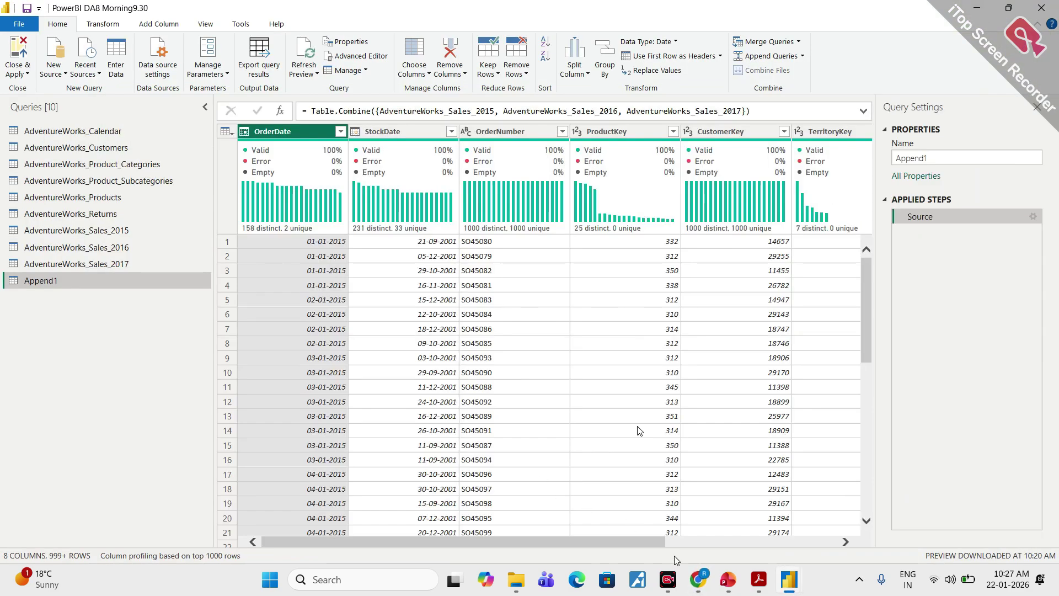
mouse_move(700, 583)
click(612, 521)
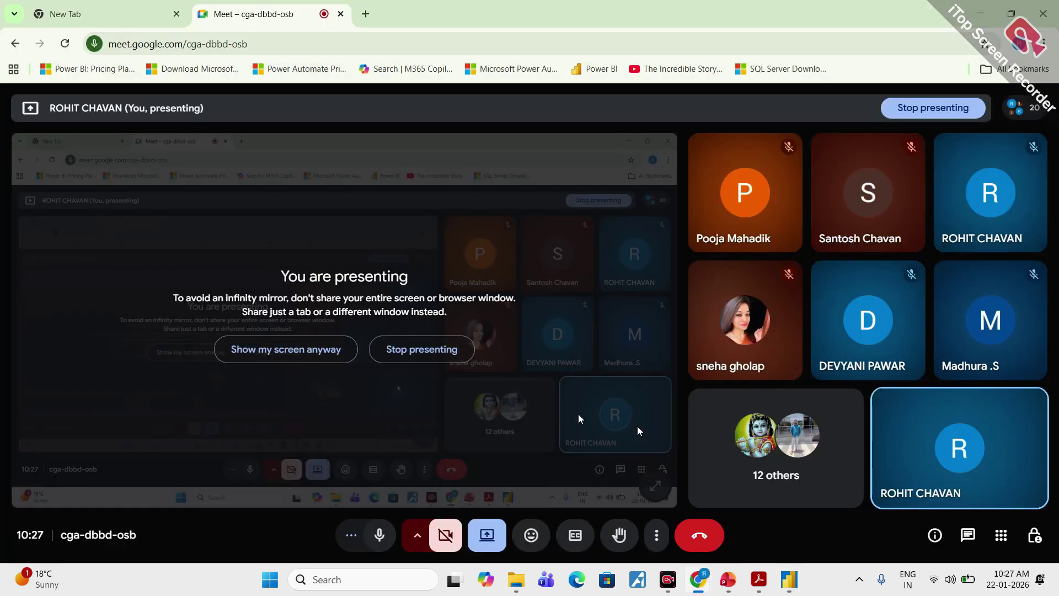
click(981, 13)
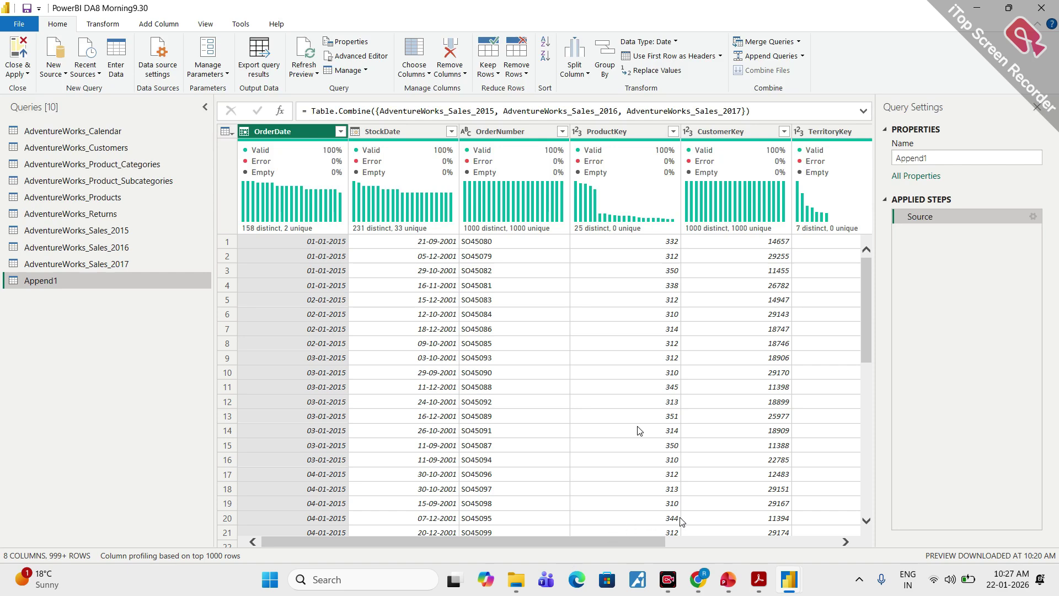
Step: Switch to the PowerPoint course deck and show slides 112 to 116 on appending queries and unchecking Enable load
click(728, 586)
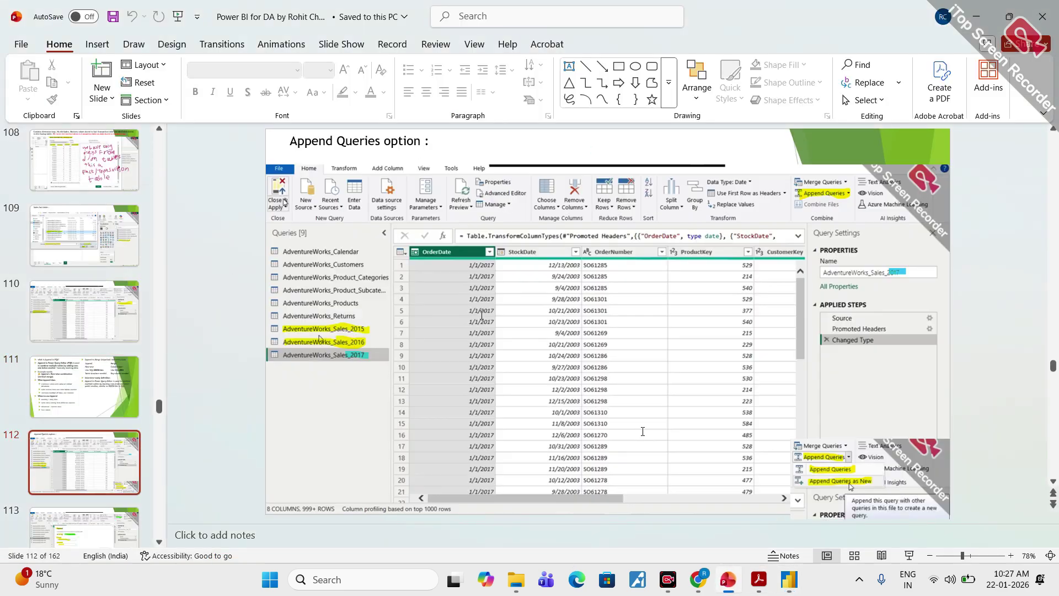
scroll(640, 432, down, 1)
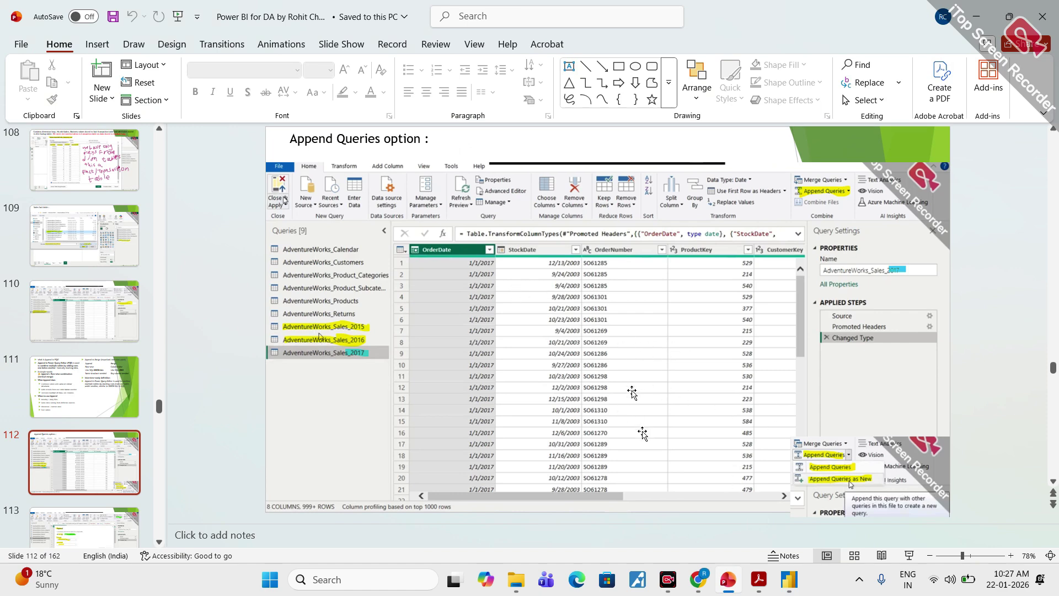
scroll(643, 434, down, 1)
scroll(643, 434, down, 1)
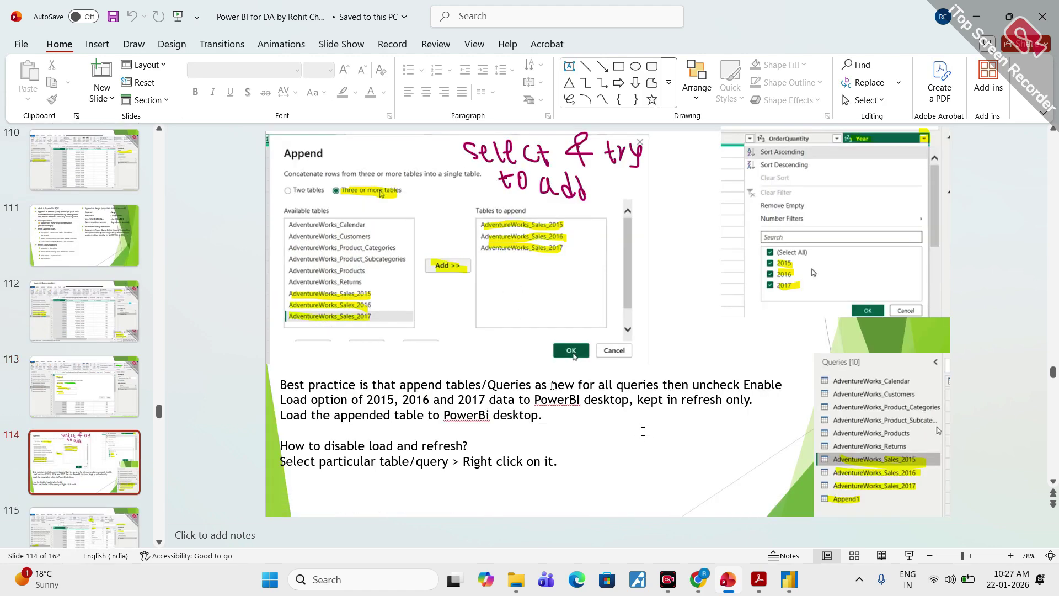
scroll(642, 434, down, 1)
scroll(642, 434, down, 1)
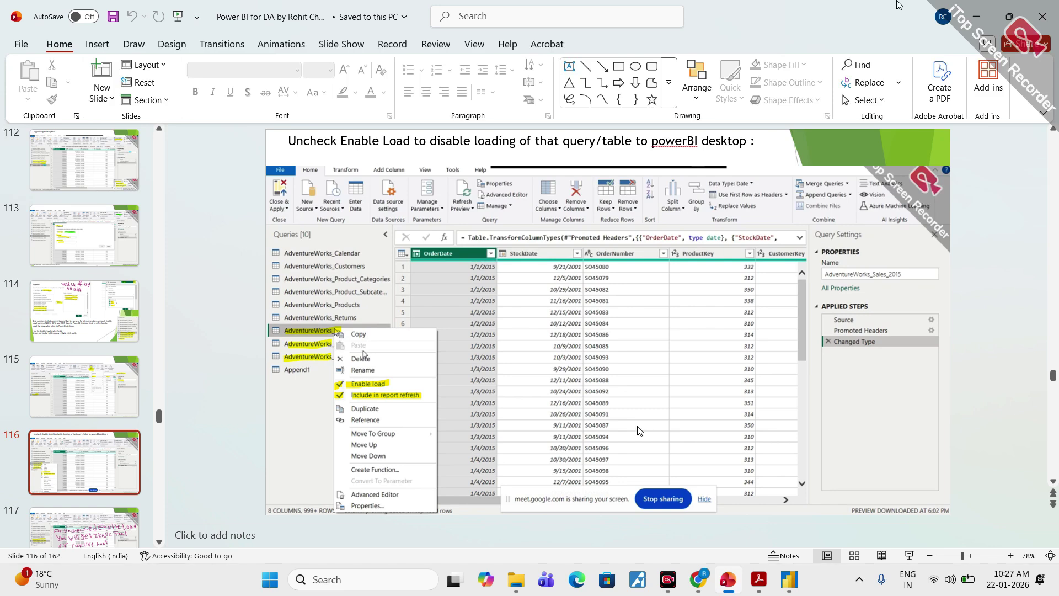
Step: Return to Power Query Editor and apply the query changes to load the yearly sales queries and Append1
click(981, 13)
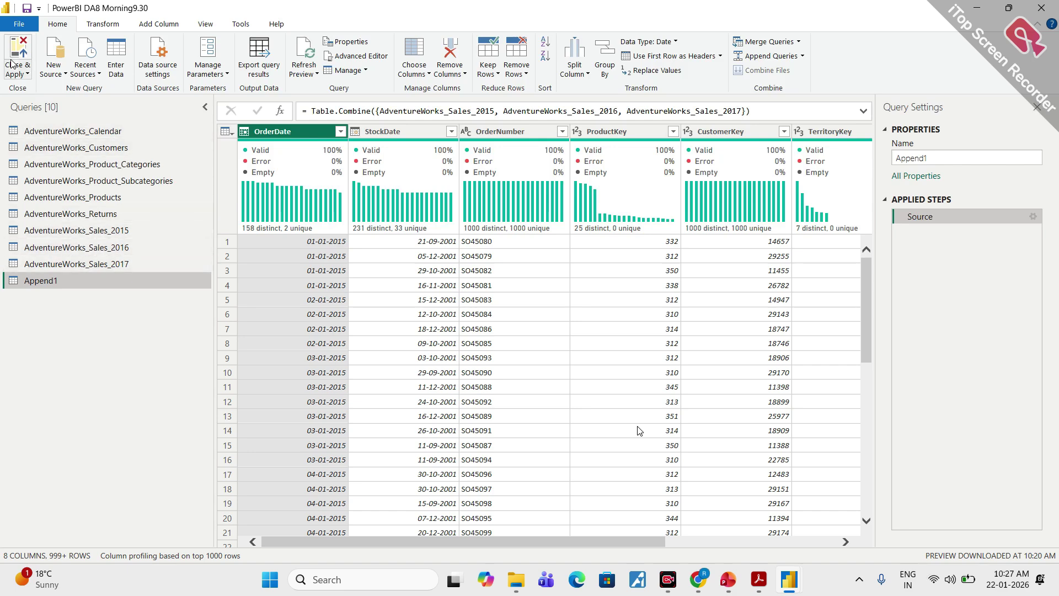
key(alt+Tab)
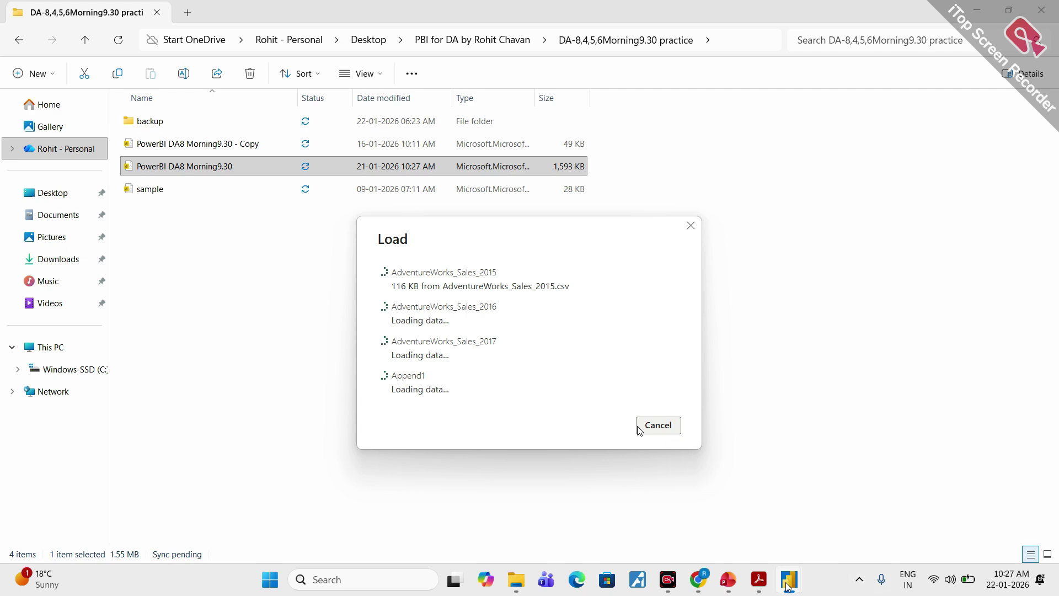
Step: Switch to the Power BI report window, widen the Data pane to show full table names, and collapse the Filters pane
click(737, 520)
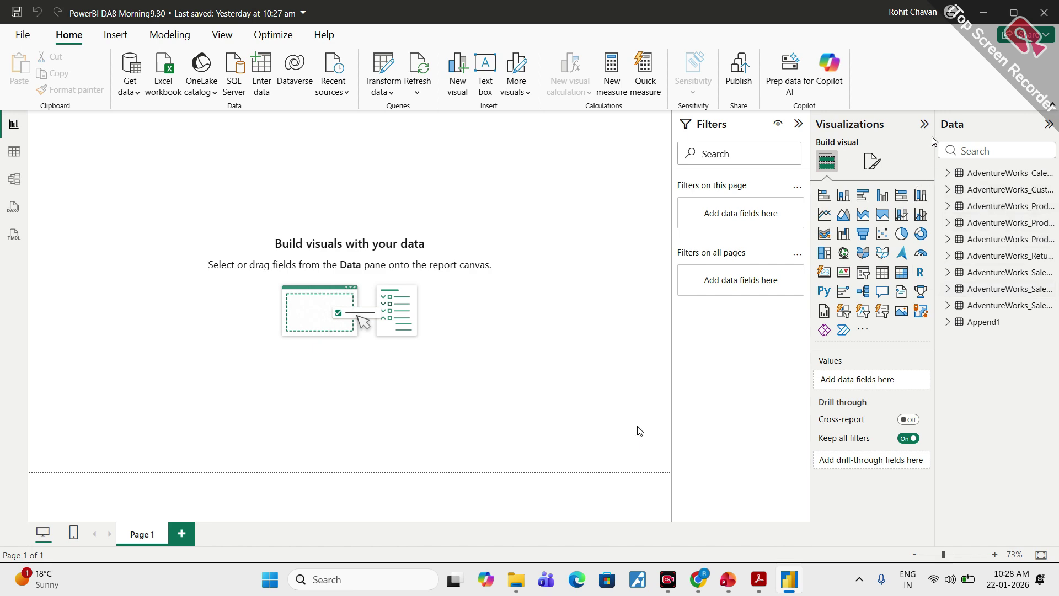
drag(936, 135, 880, 136)
click(747, 125)
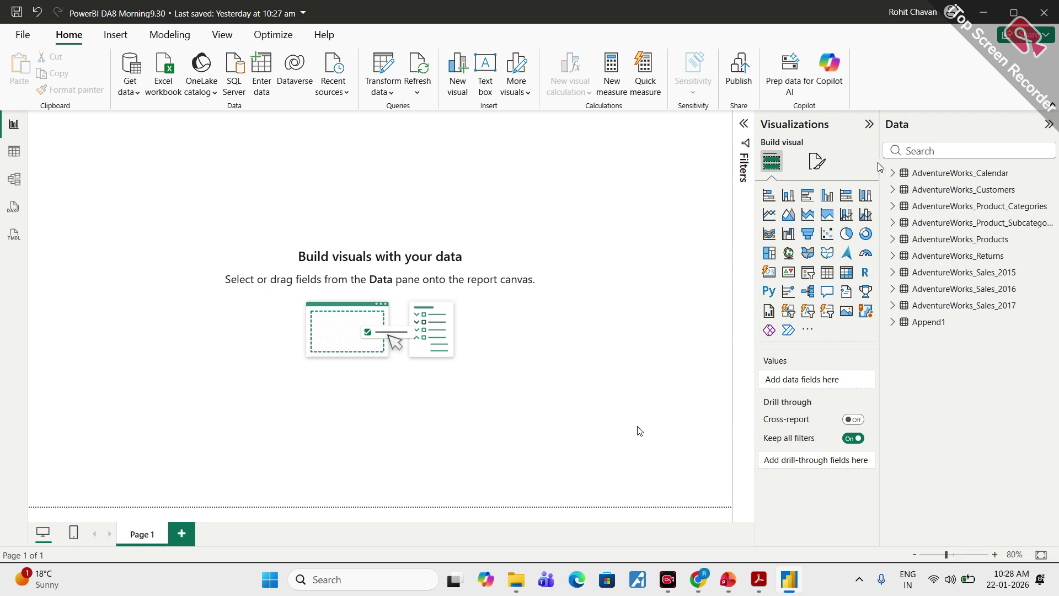
drag(881, 161, 877, 162)
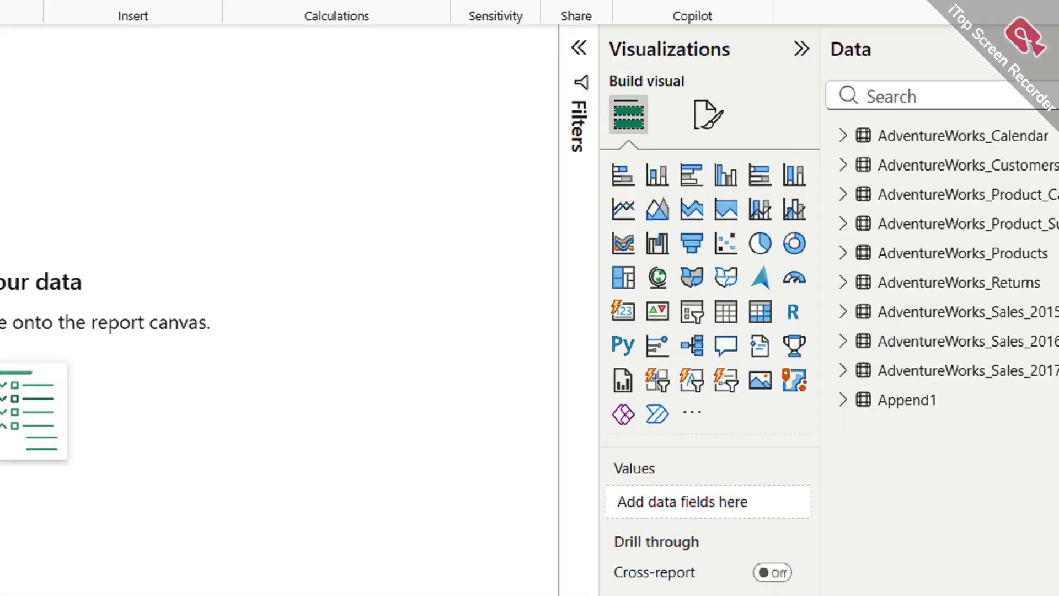
Step: Zoom in on the Data pane and circle the 2015, 2016 and 2017 sales tables with the screen pen
mouse_move(1000, 220)
mouse_down()
mouse_move(588, 237)
mouse_move(949, 339)
mouse_move(993, 196)
mouse_move(971, 200)
mouse_up()
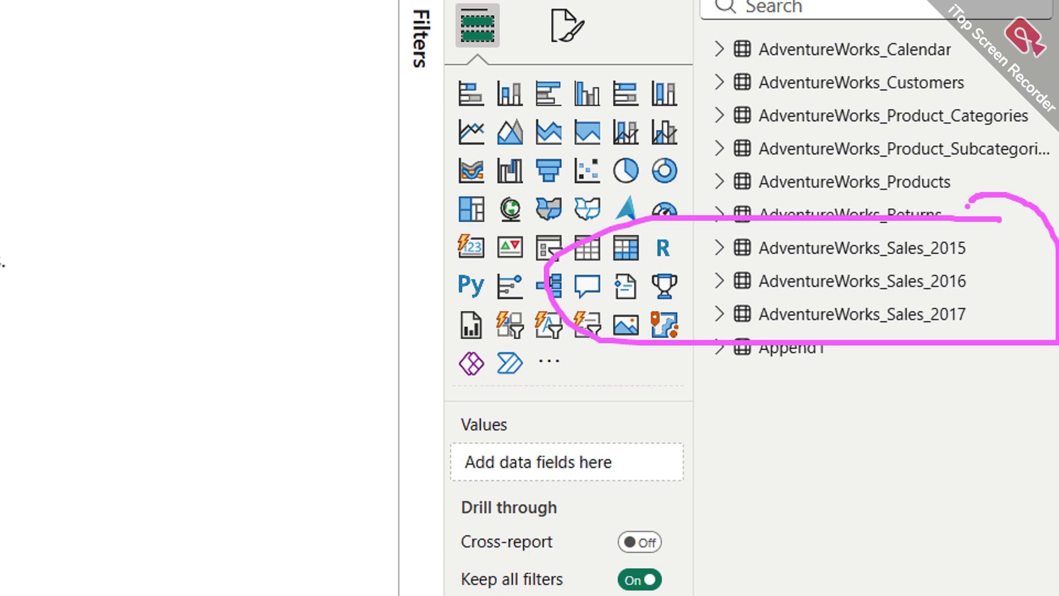
mouse_move(797, 334)
mouse_down()
mouse_move(756, 330)
mouse_move(825, 369)
mouse_move(815, 340)
mouse_up()
mouse_move(939, 222)
mouse_down()
mouse_move(1029, 284)
mouse_move(938, 218)
mouse_up()
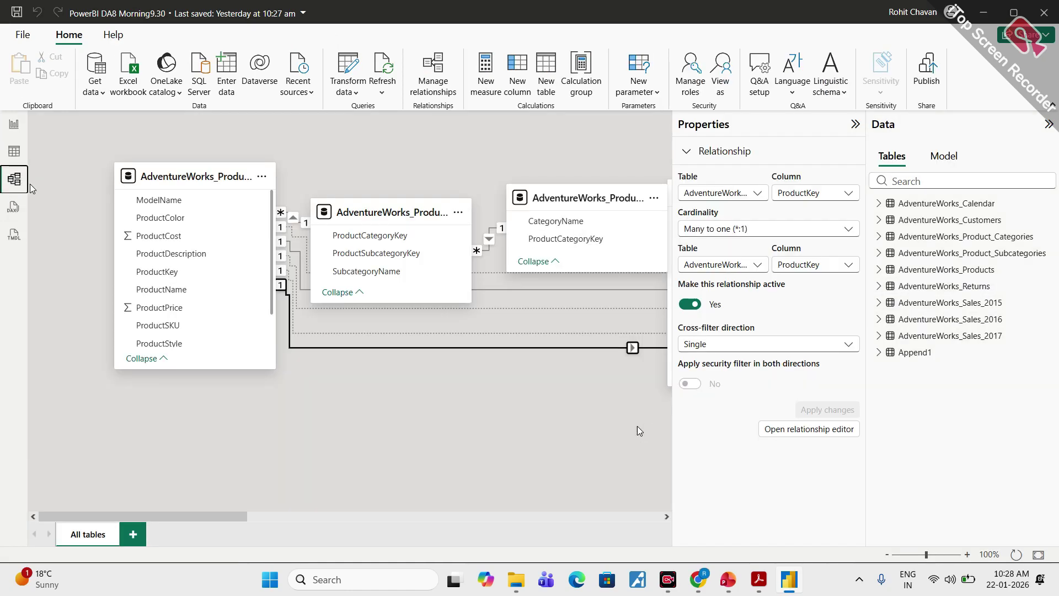
Step: Show Append1 and the yearly sales tables in Model view with Properties collapsed, circle them with the screen pen, and clear the marks
click(14, 179)
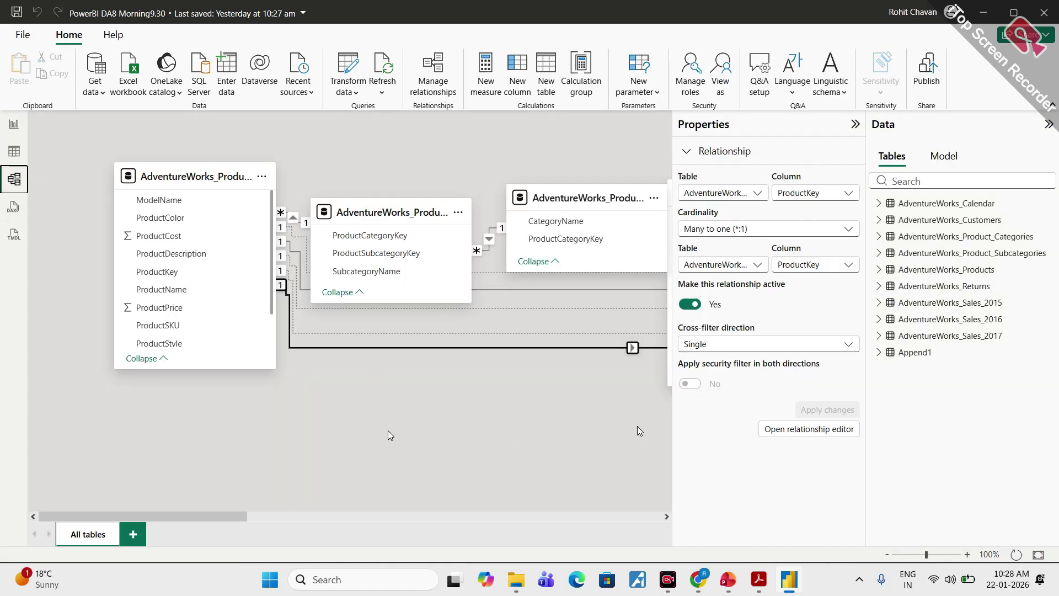
click(856, 124)
drag(261, 520, 745, 483)
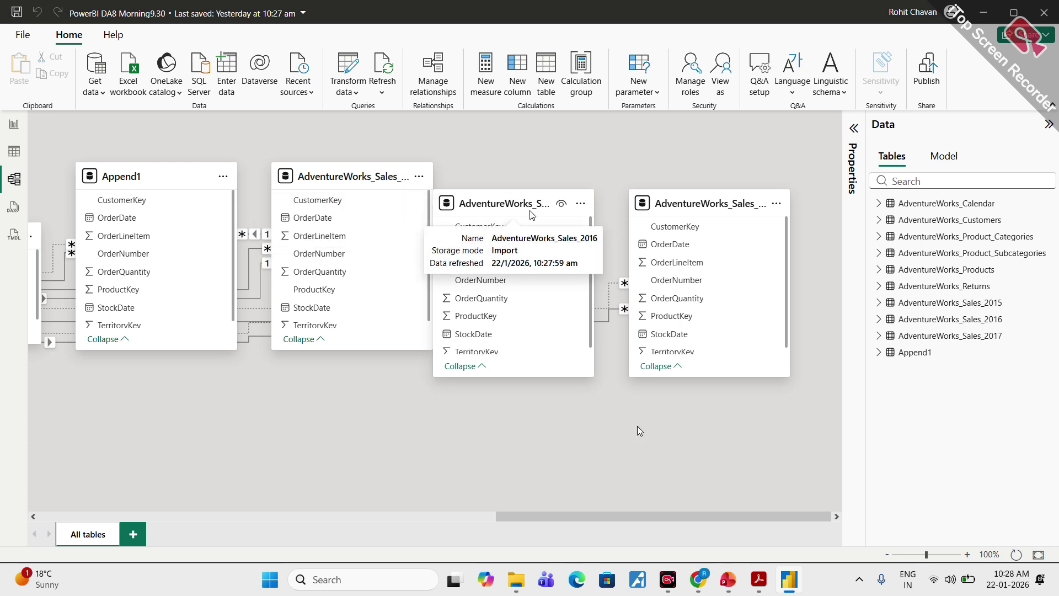
mouse_move(180, 157)
mouse_down()
mouse_move(72, 276)
mouse_move(156, 166)
mouse_up()
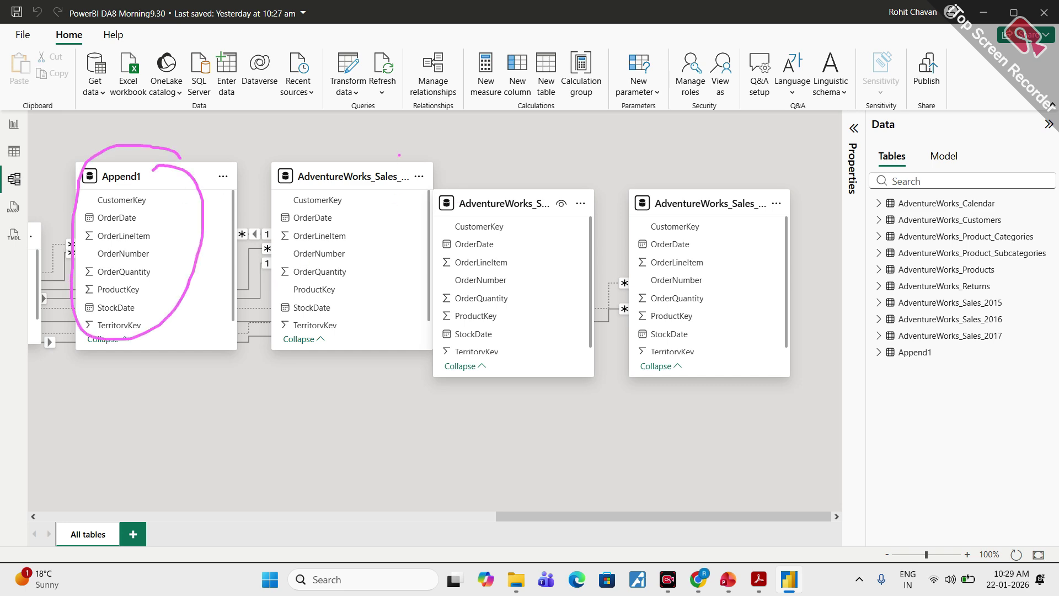
mouse_move(399, 155)
mouse_down()
mouse_move(375, 389)
mouse_move(643, 173)
mouse_move(367, 141)
mouse_up()
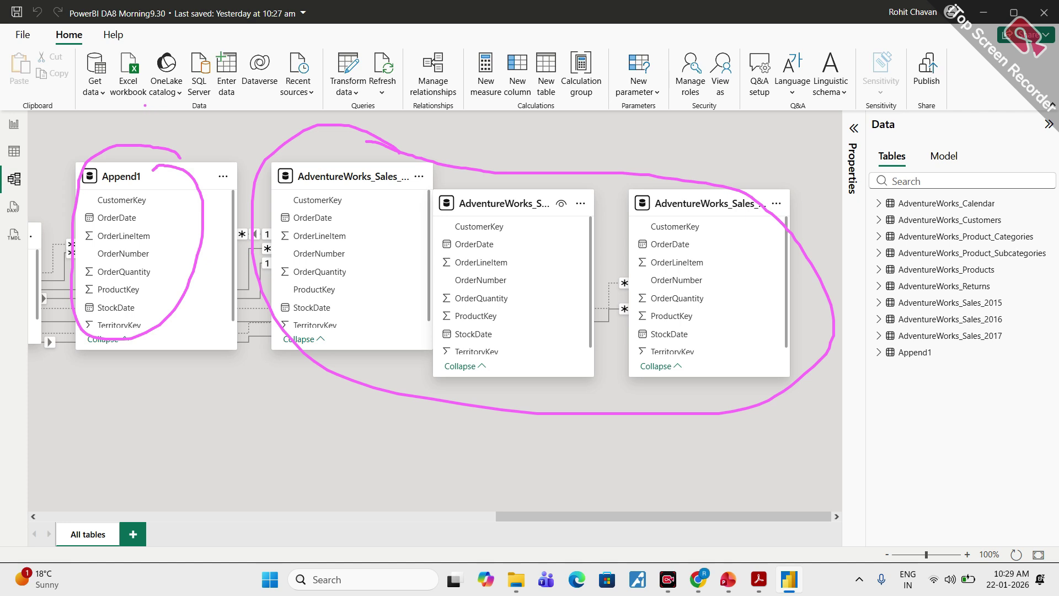
key(Escape)
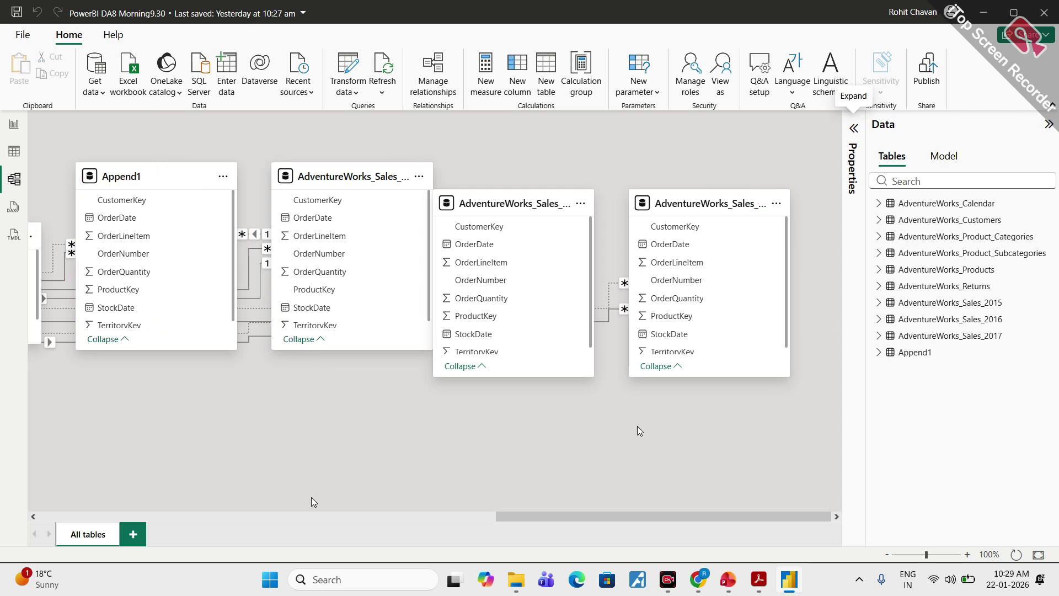
drag(502, 513, 45, 513)
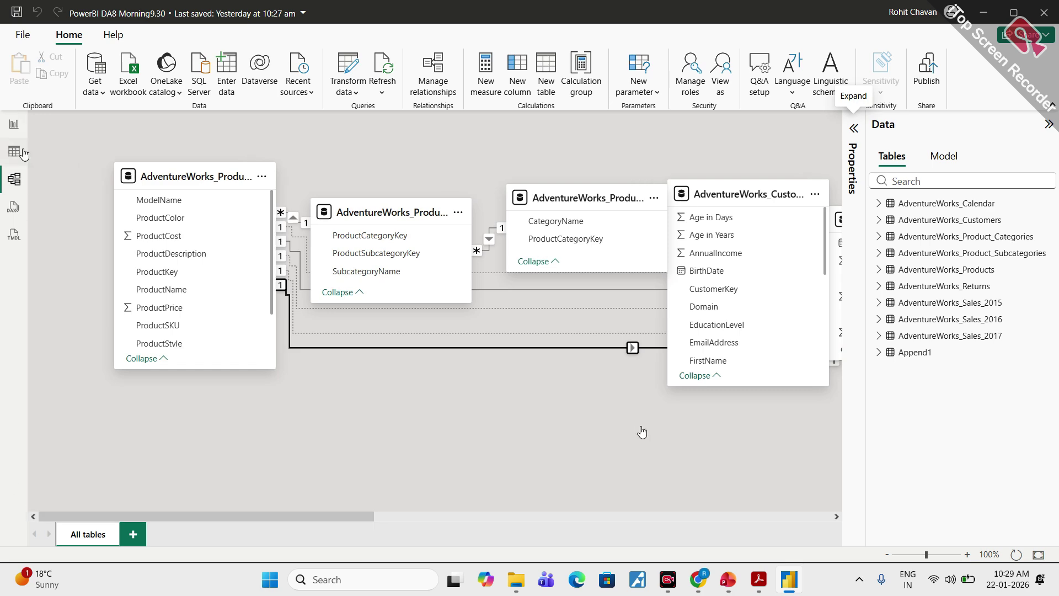
Step: Reopen Power Query Editor from Report view and disable loading for the AdventureWorks_Sales_2015 query, accepting the data loss warning
click(13, 124)
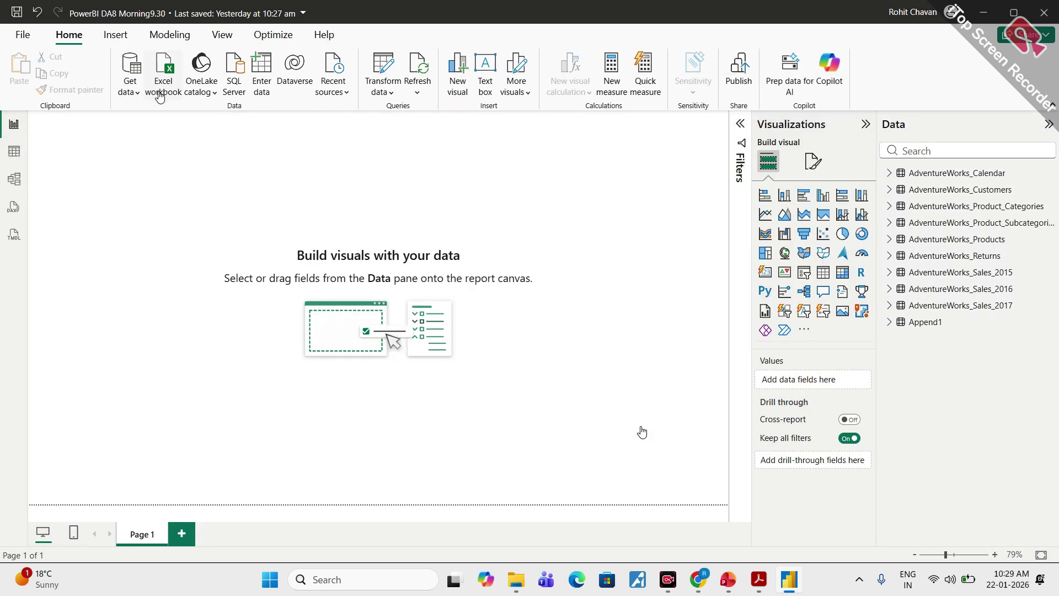
click(387, 92)
click(418, 114)
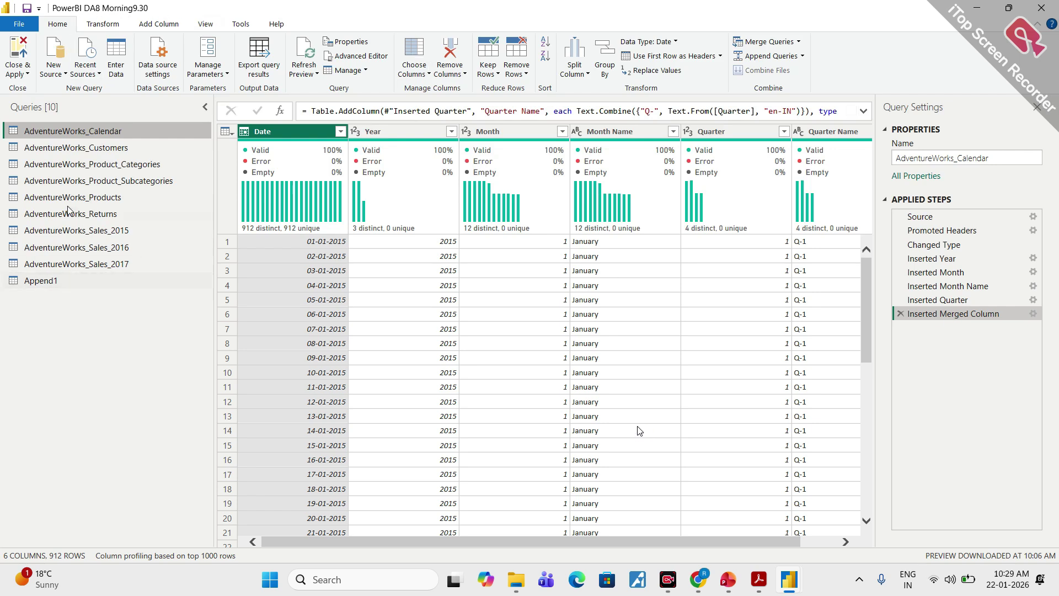
right_click(88, 231)
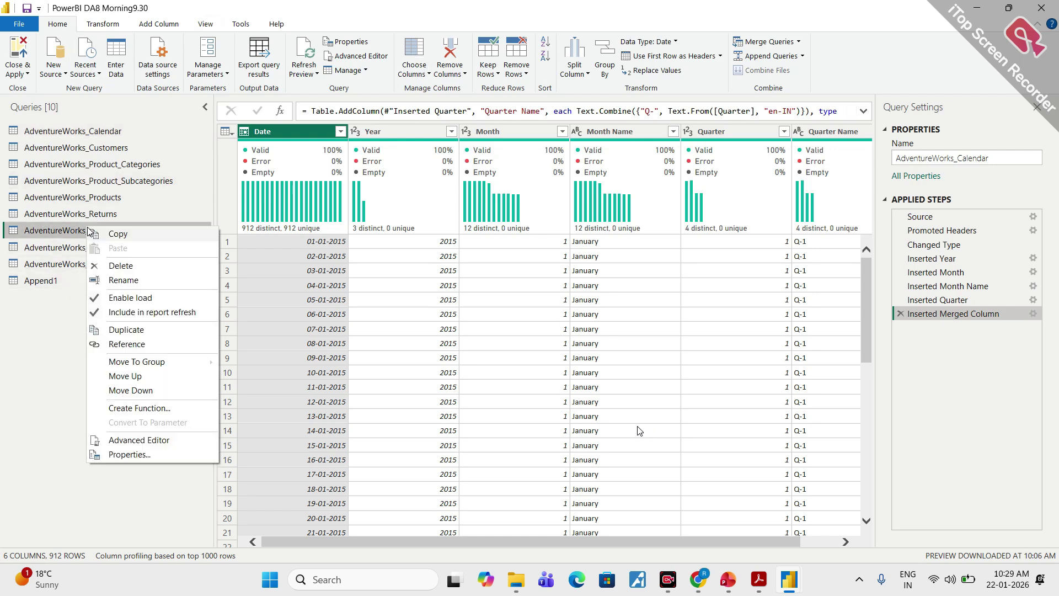
click(94, 303)
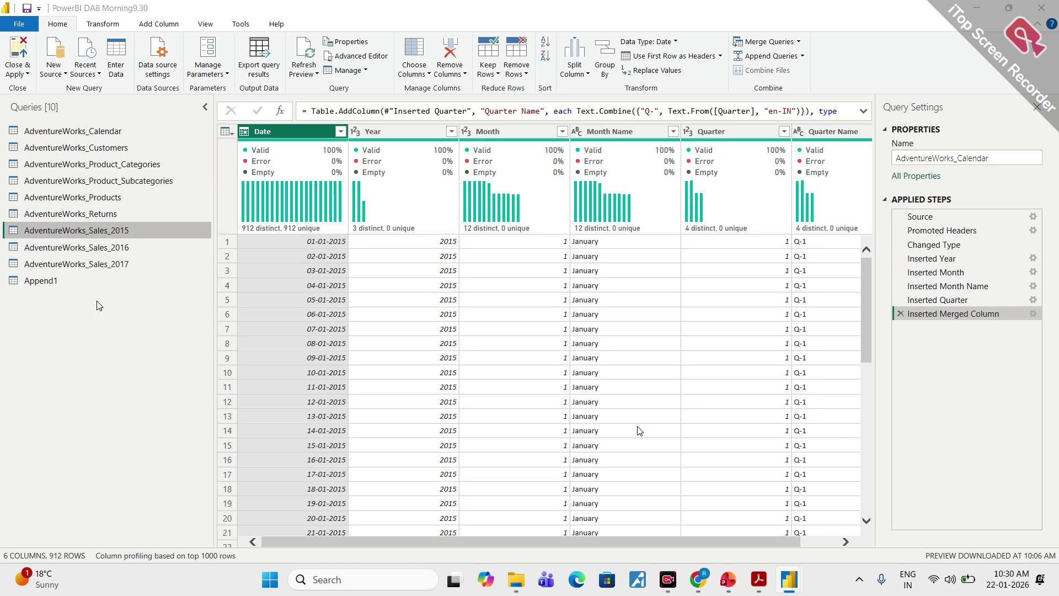
click(654, 322)
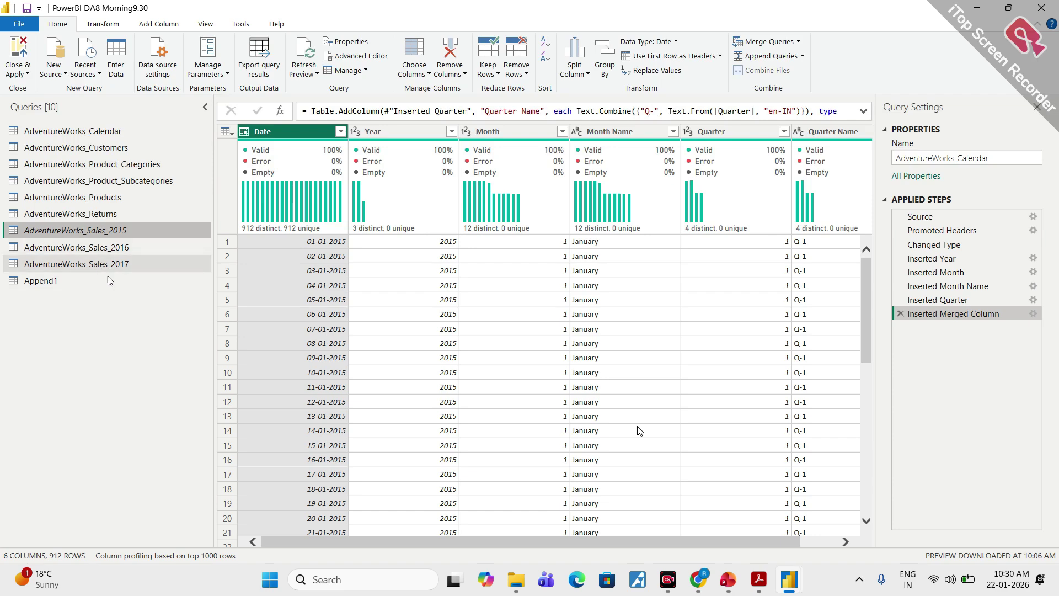
Step: Disable loading for the AdventureWorks_Sales_2016 query and recheck its Enable load setting
click(101, 249)
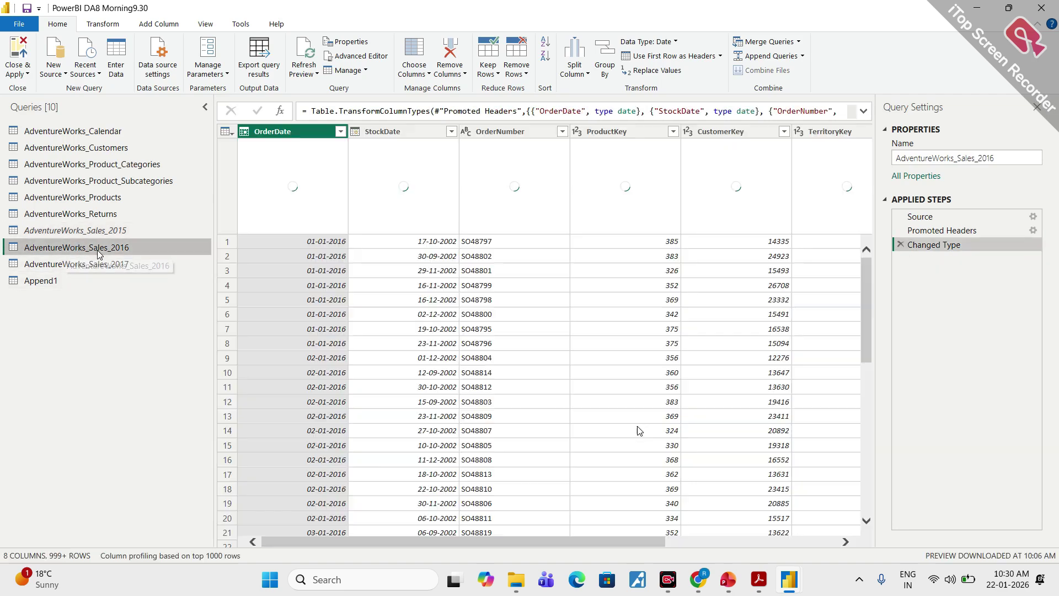
right_click(100, 249)
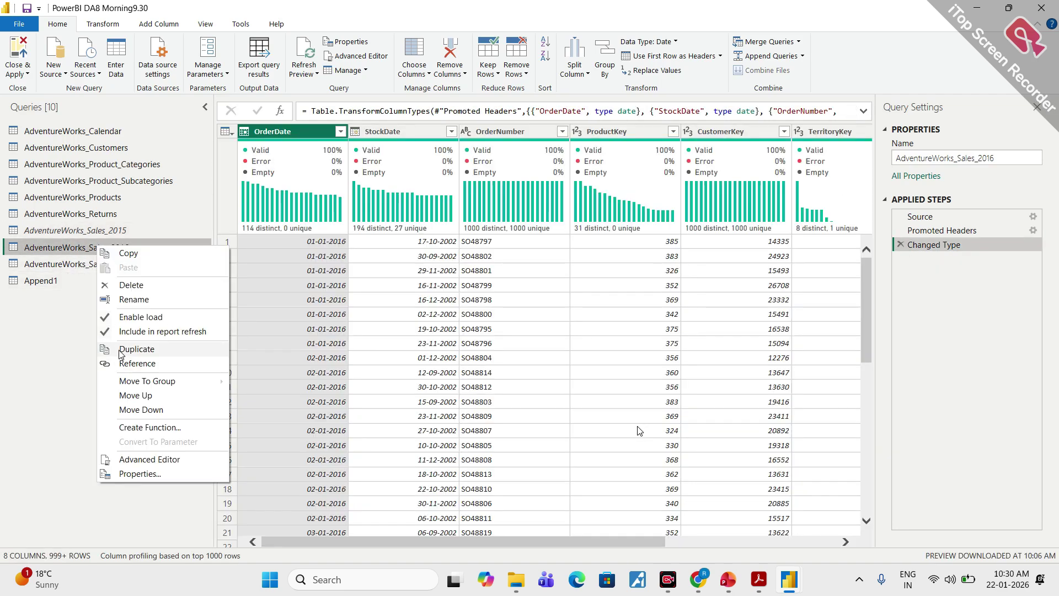
click(108, 319)
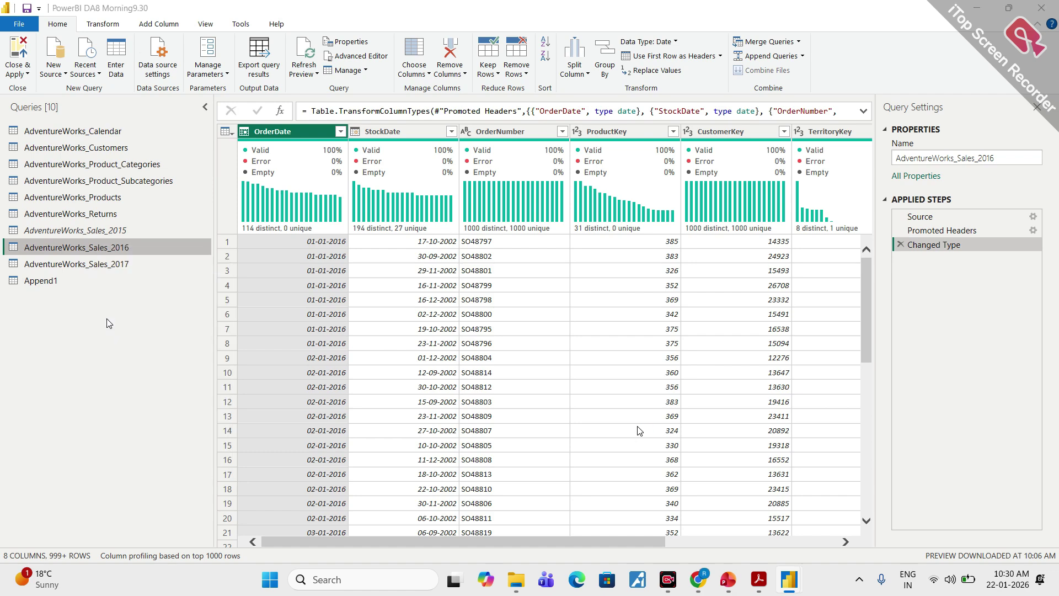
click(642, 316)
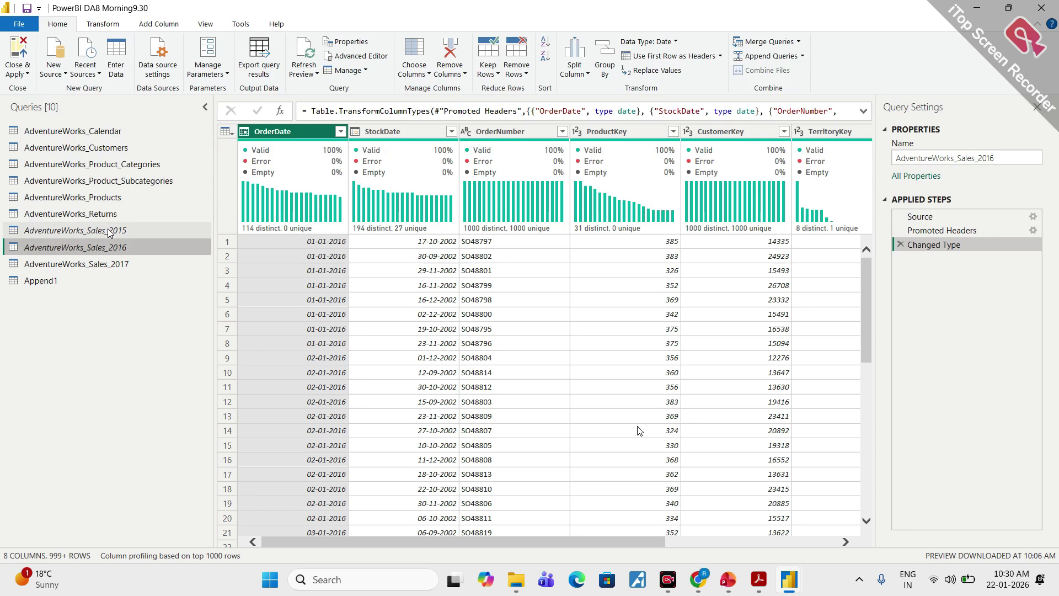
right_click(86, 247)
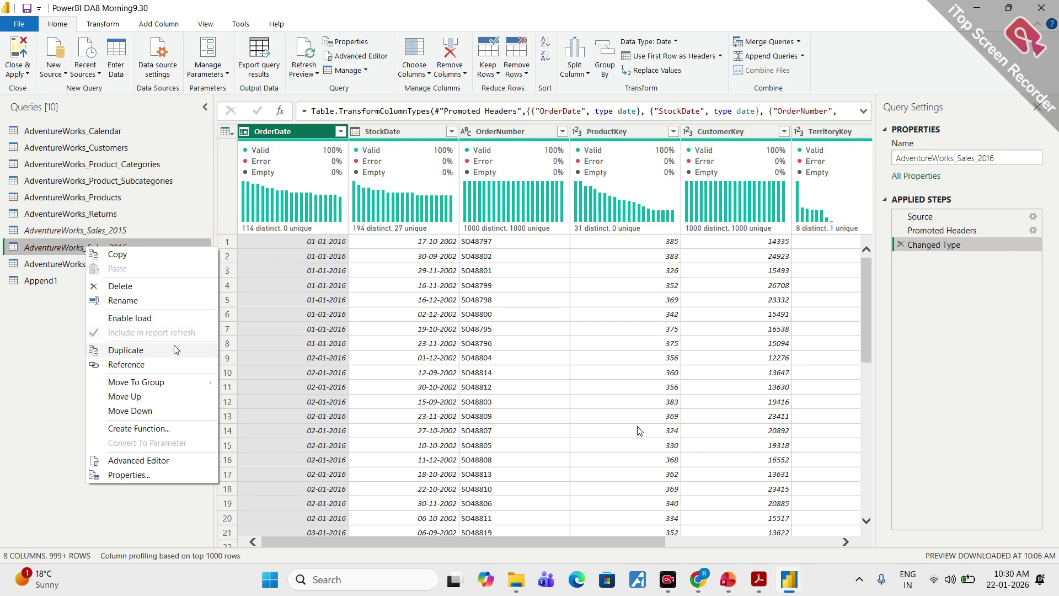
click(14, 330)
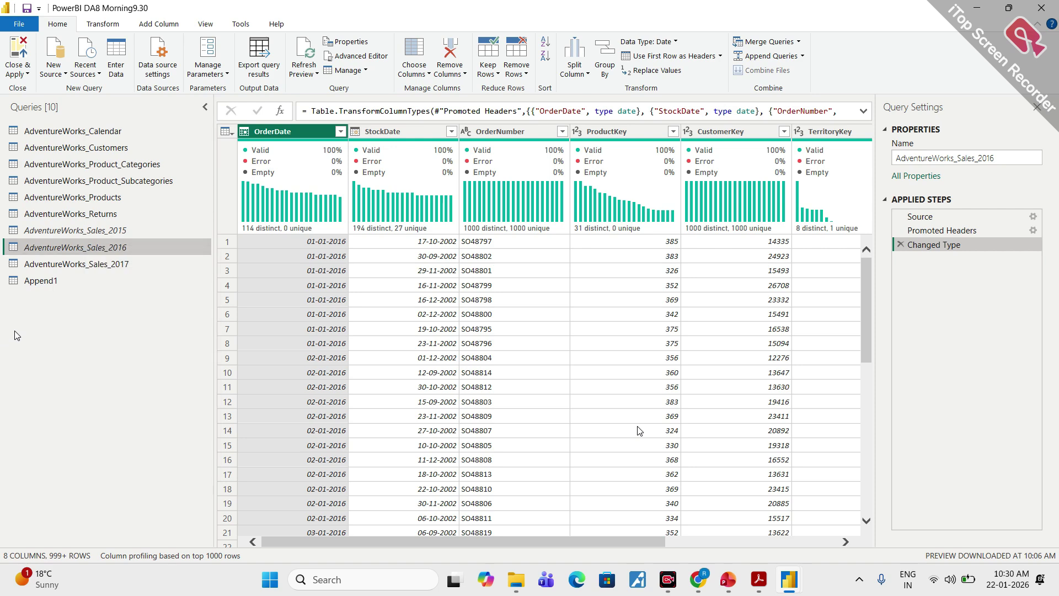
Step: Disable loading for the AdventureWorks_Sales_2017 query
click(109, 267)
right_click(61, 267)
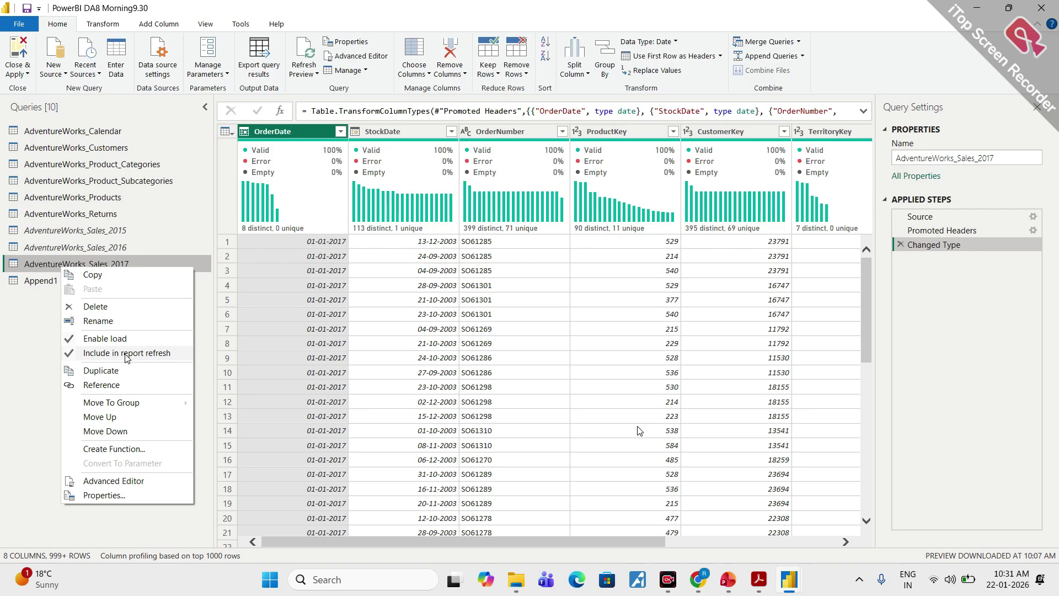
click(67, 339)
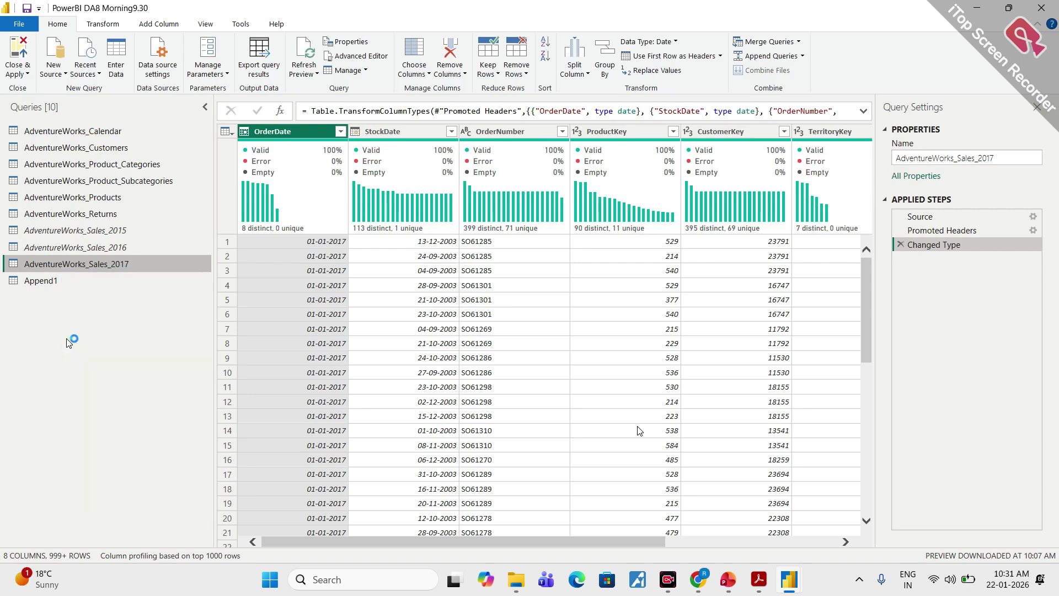
click(640, 313)
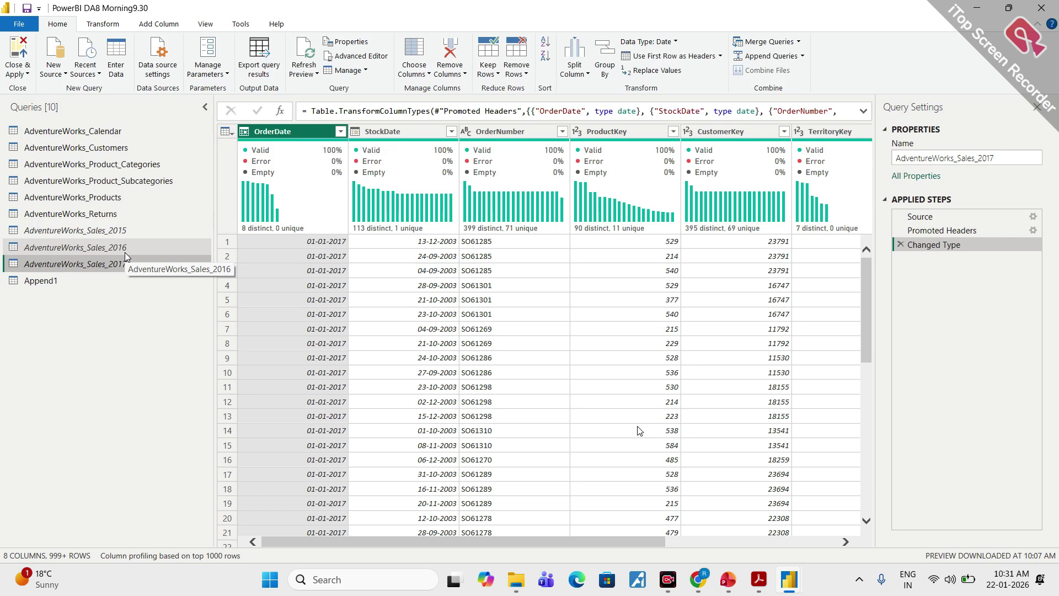
Step: Examine the data preview of the AdventureWorks_Product_Categories query and the profile of its ProductCategoryKey column
click(114, 170)
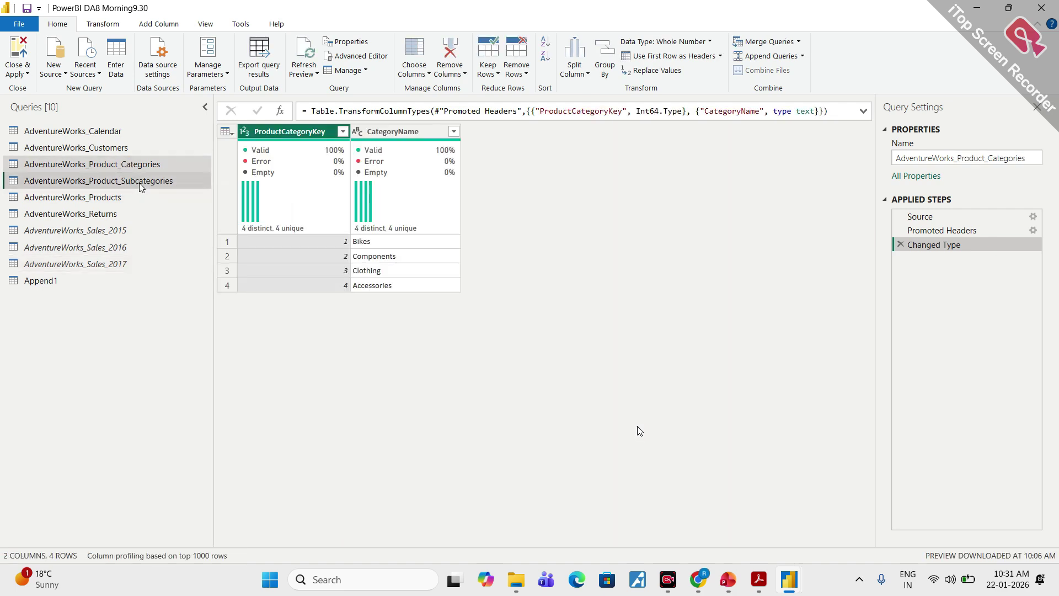
click(139, 183)
click(128, 167)
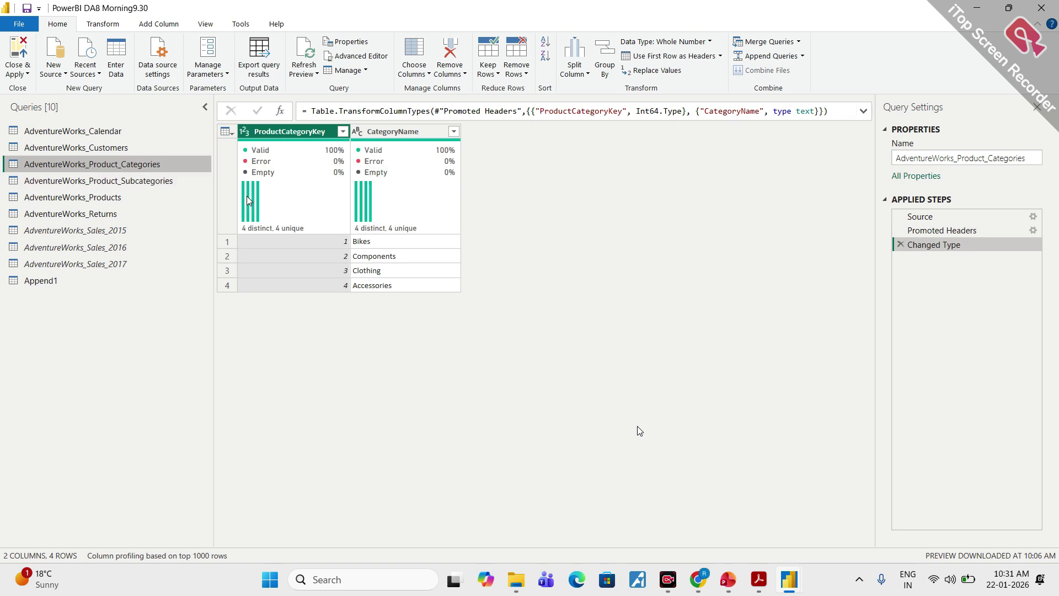
mouse_move(247, 198)
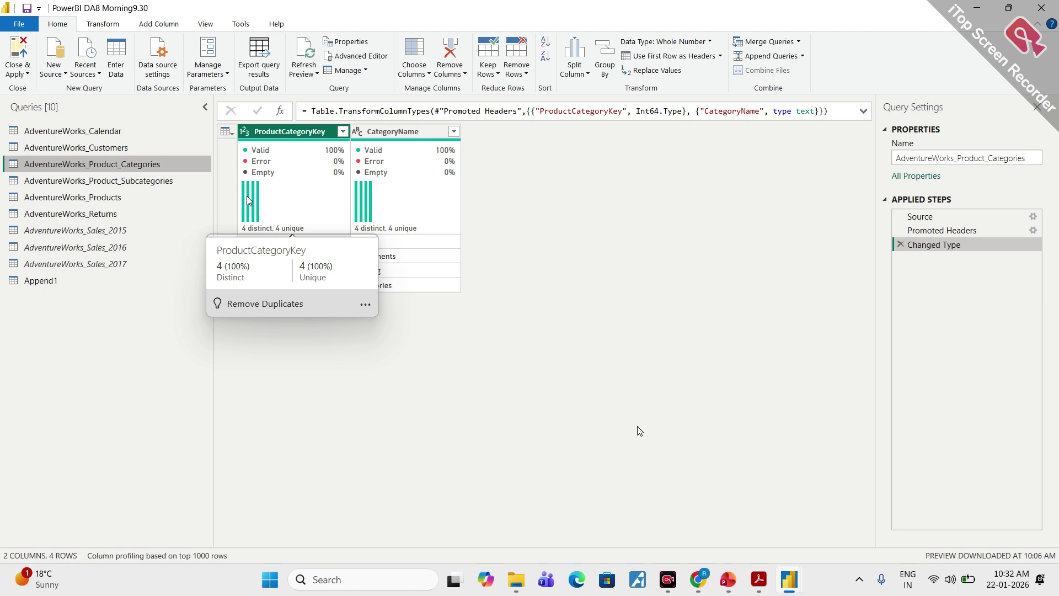
Step: Exclude the AdventureWorks_Product_Categories query from report refresh and recheck the setting
right_click(125, 169)
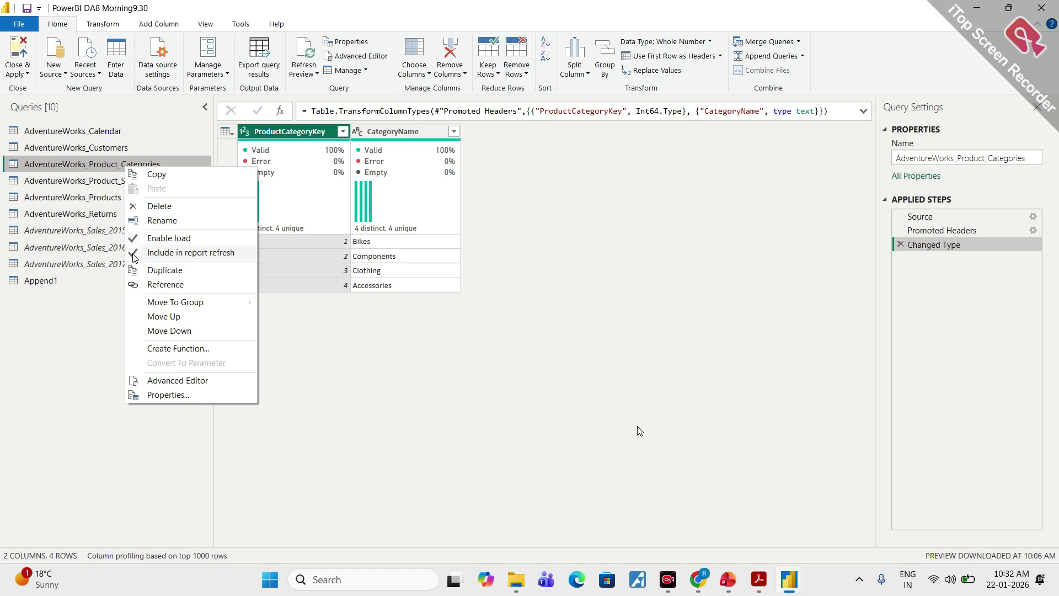
click(133, 254)
right_click(120, 167)
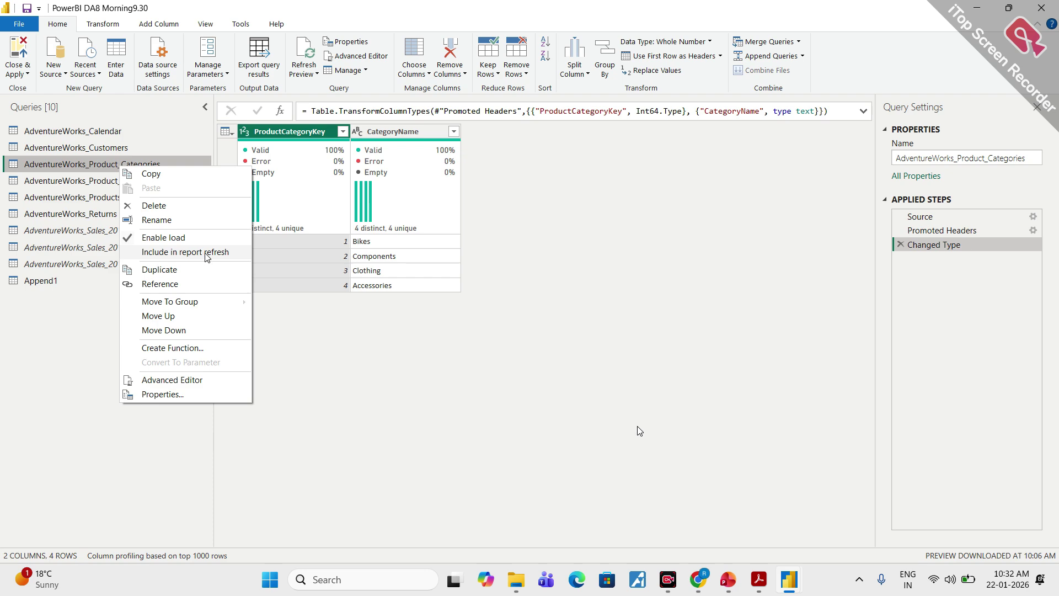
click(405, 346)
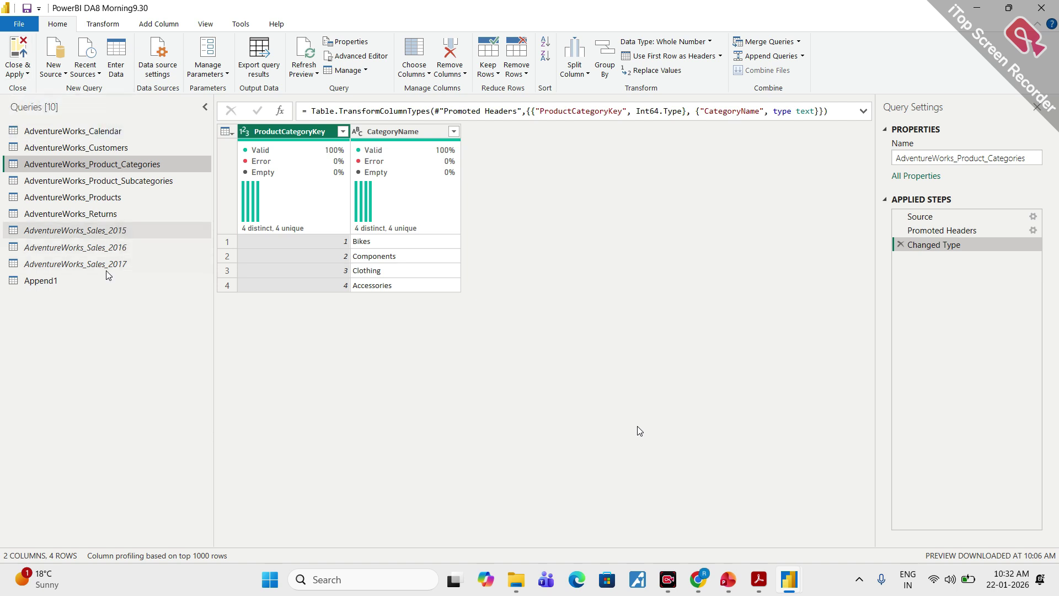
Step: Switch to the report window to point out the sales tables still listed in the Data pane, and return to Power Query Editor
mouse_move(795, 579)
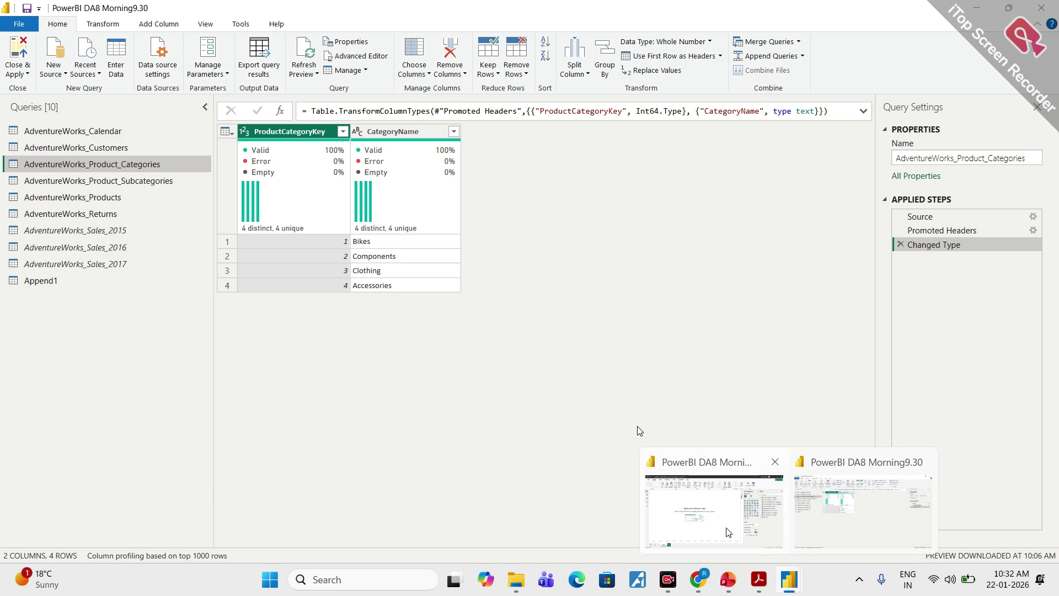
click(744, 535)
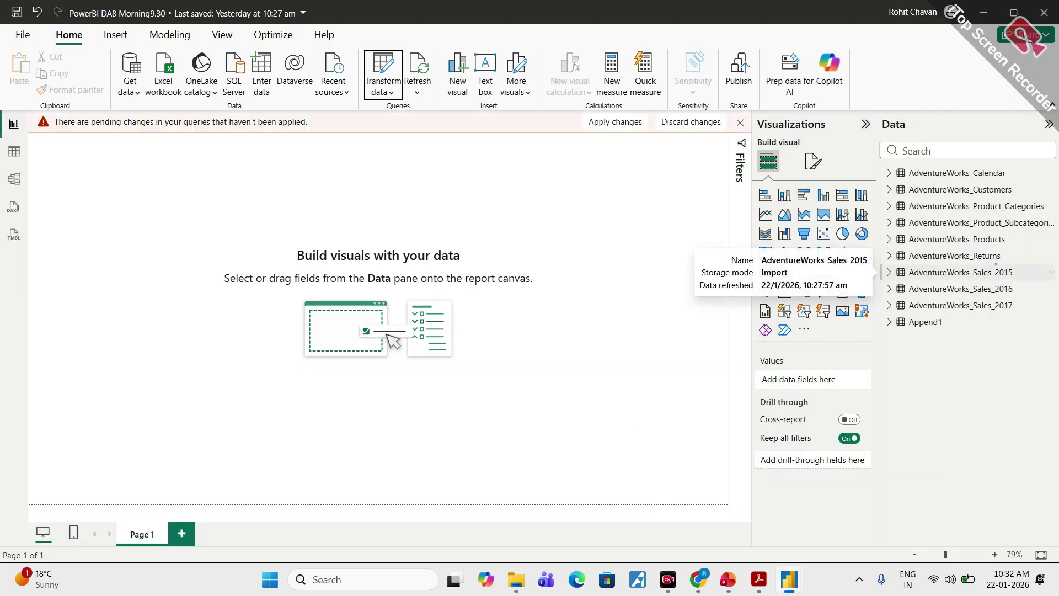
mouse_move(974, 255)
mouse_down()
mouse_move(888, 309)
mouse_move(1006, 257)
mouse_up()
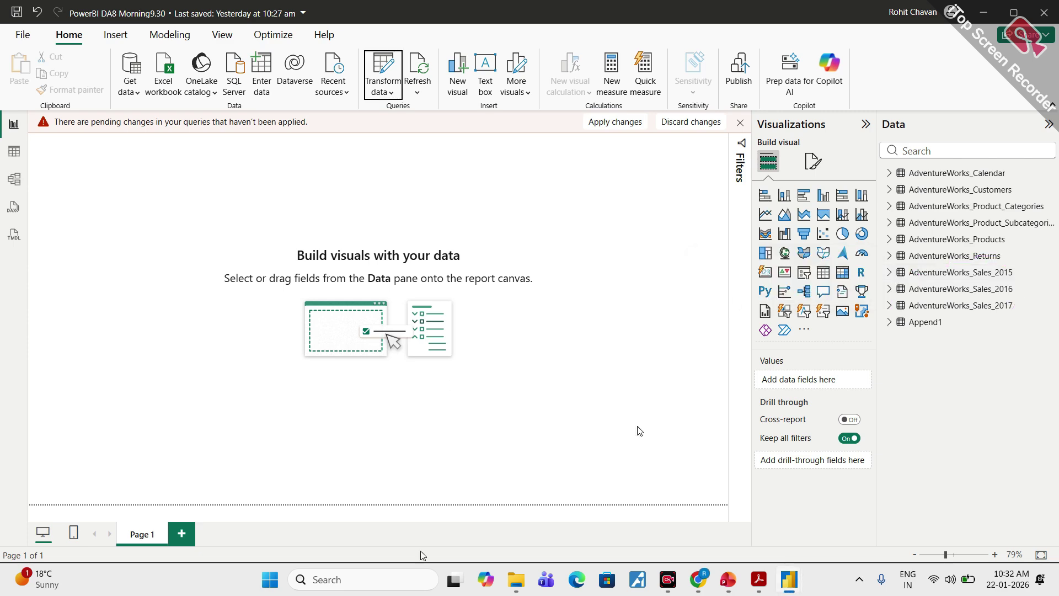
mouse_move(790, 579)
click(825, 523)
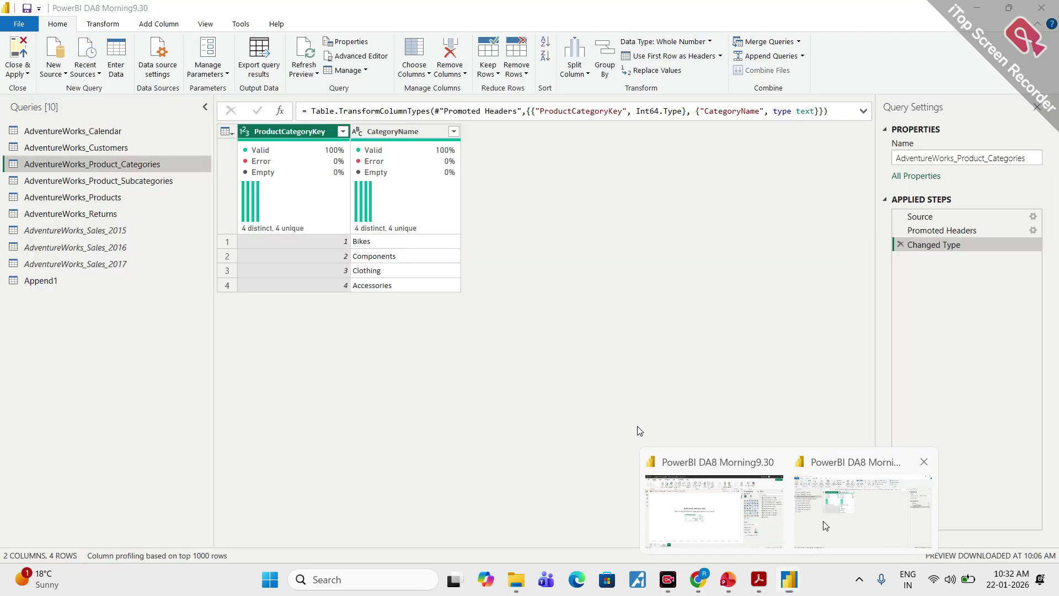
Step: Close and apply the query changes, and review the remaining tables in the Data pane and the model diagram
click(22, 51)
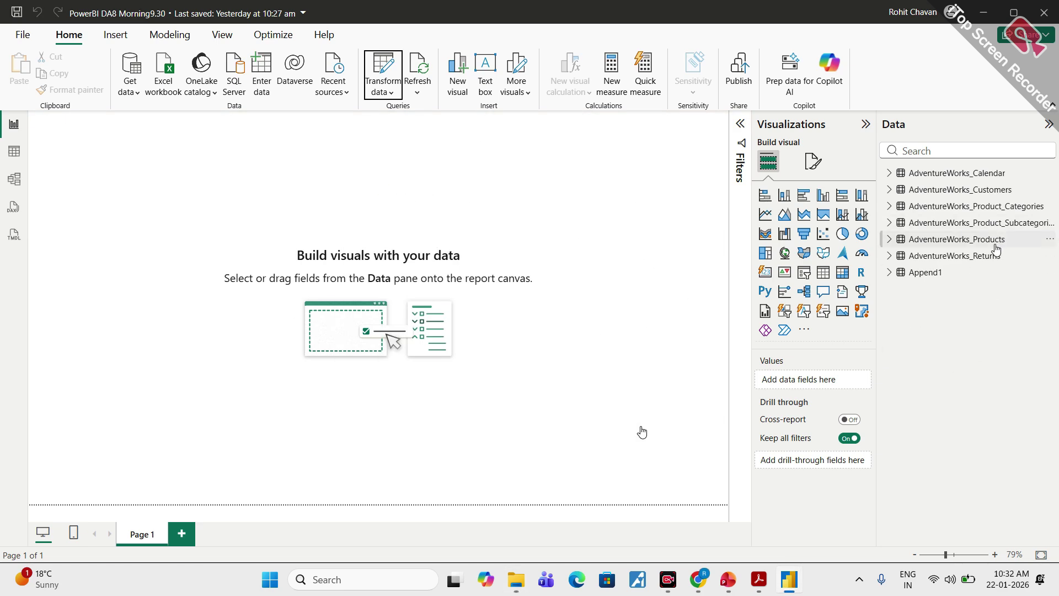
mouse_move(997, 226)
mouse_down()
mouse_move(905, 243)
mouse_move(967, 214)
mouse_up()
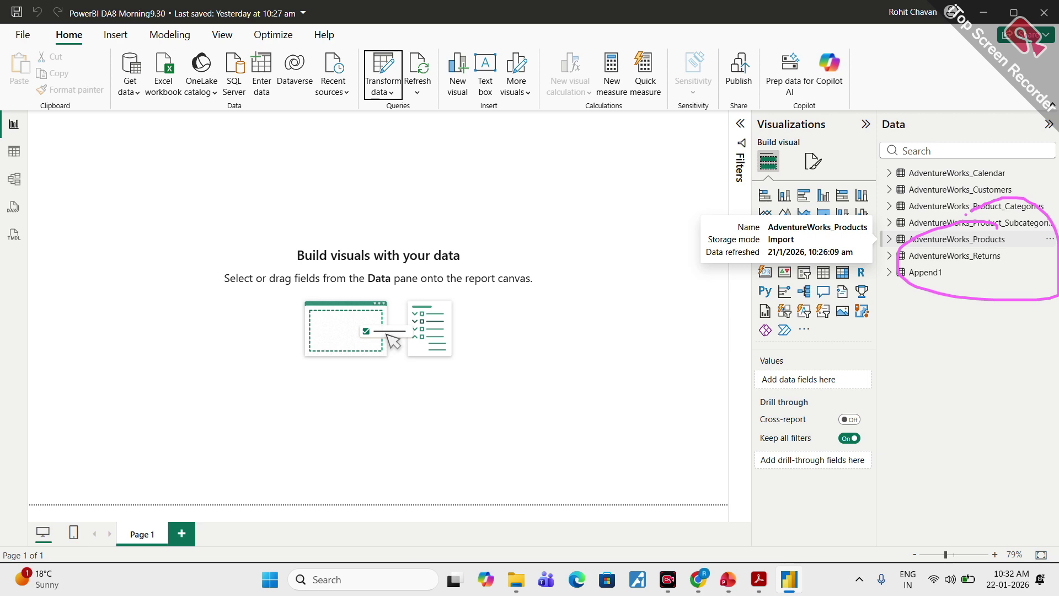
click(14, 178)
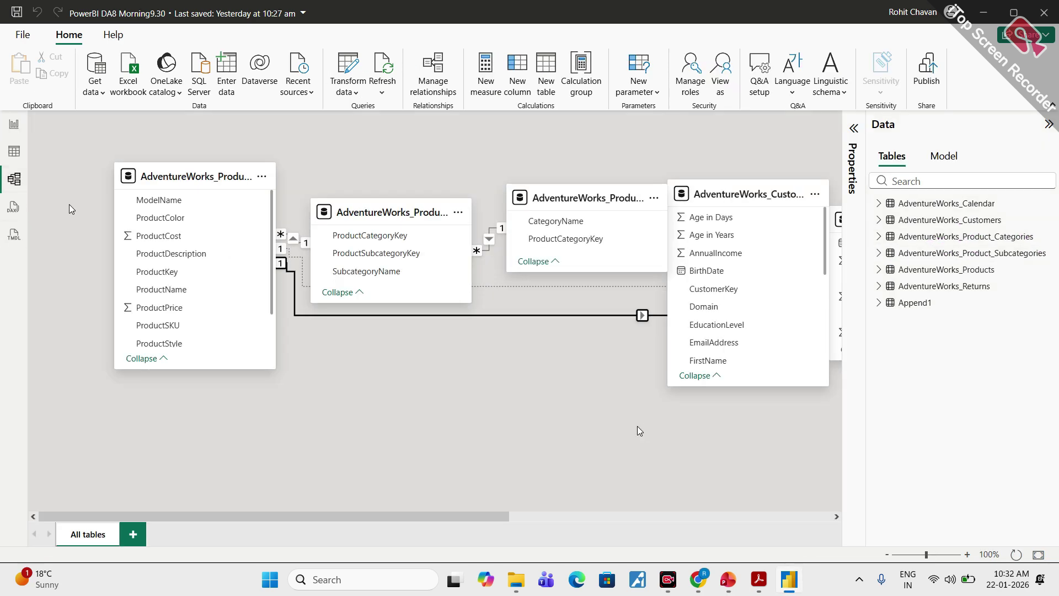
drag(477, 514, 812, 515)
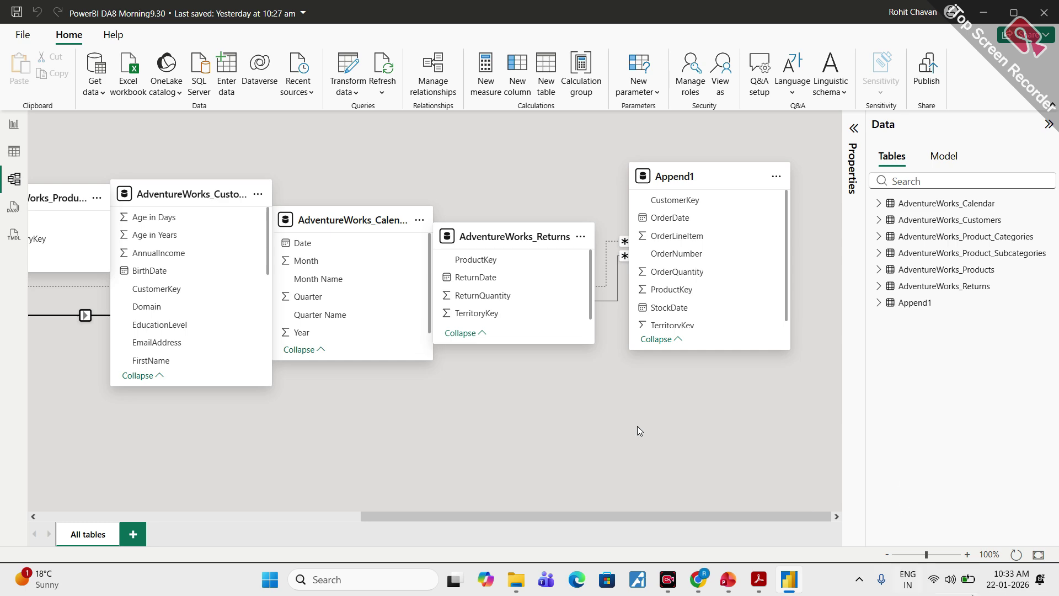
drag(545, 520, 221, 520)
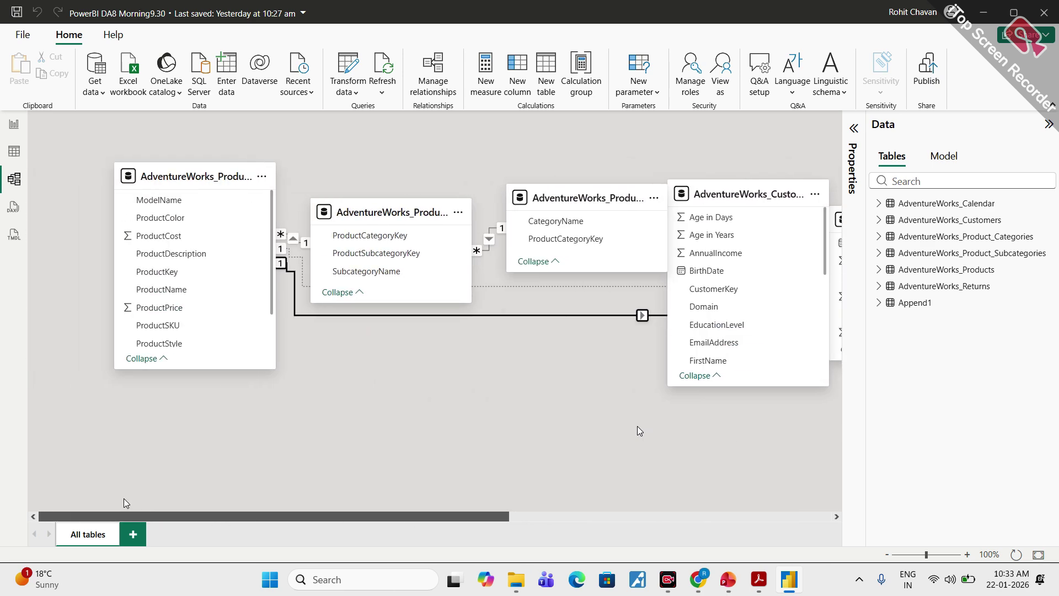
Step: Include the AdventureWorks_Product_Categories query in report refresh again in Power Query Editor, recheck the setting, and close and apply
click(11, 131)
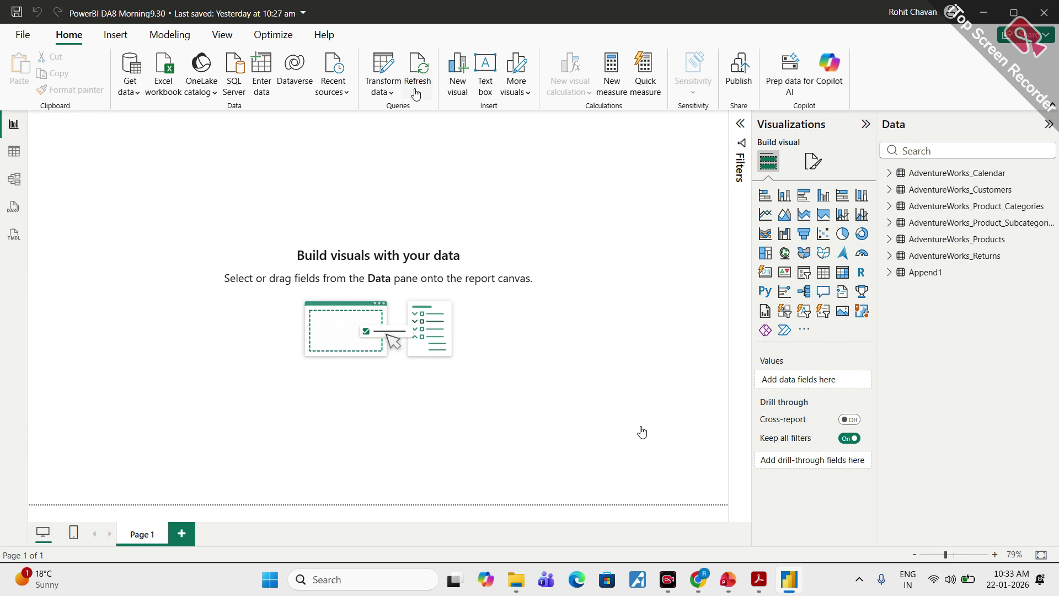
click(383, 92)
click(400, 120)
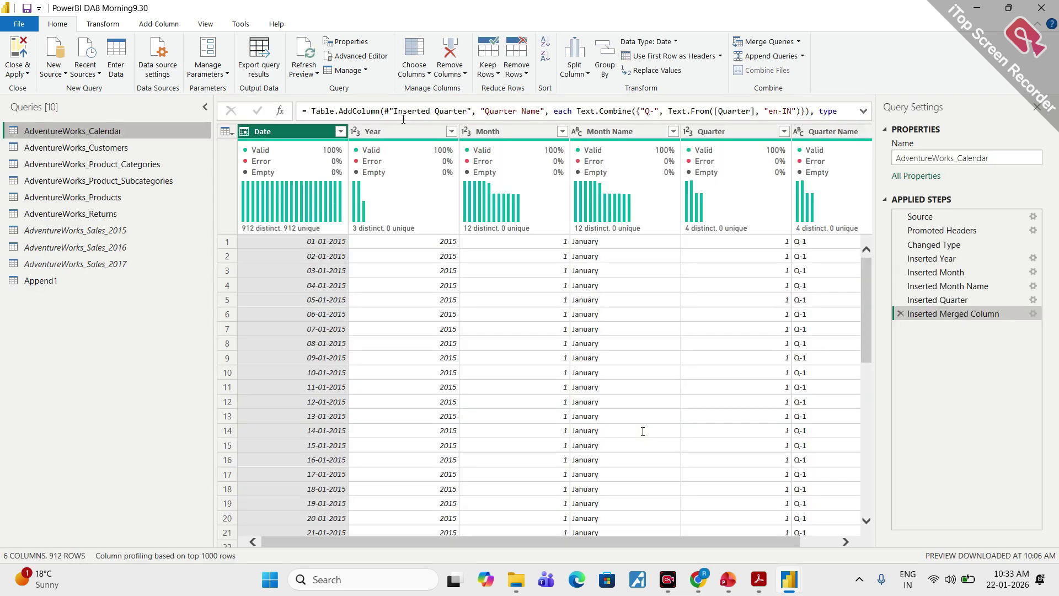
right_click(88, 165)
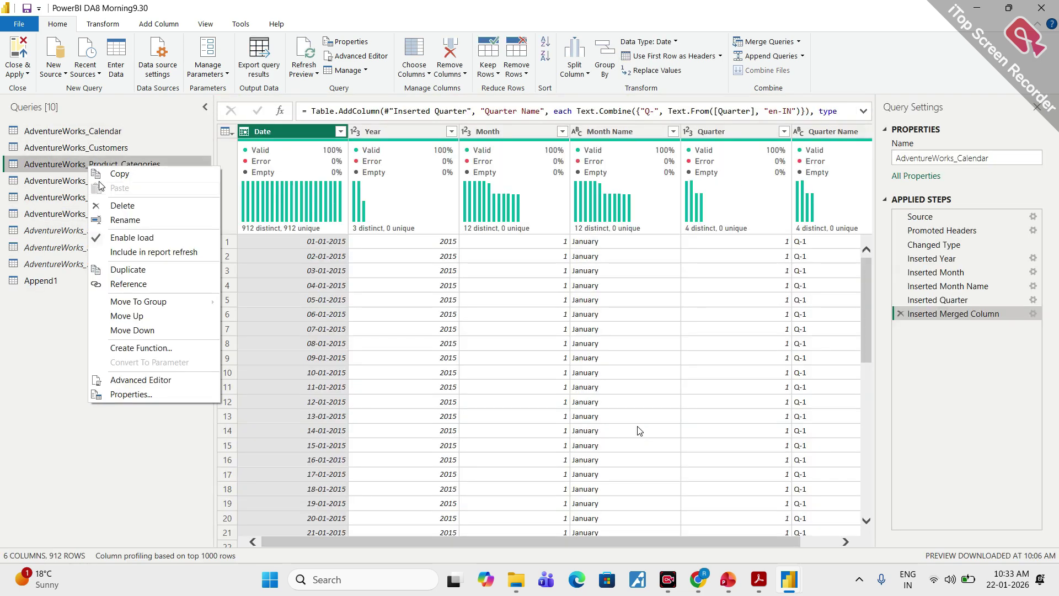
click(103, 255)
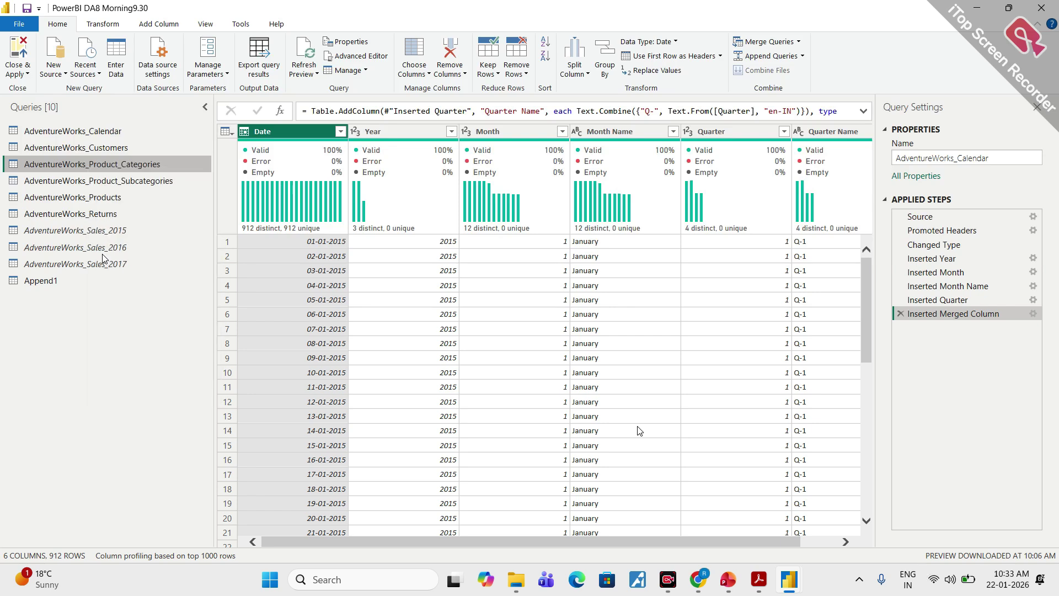
right_click(91, 170)
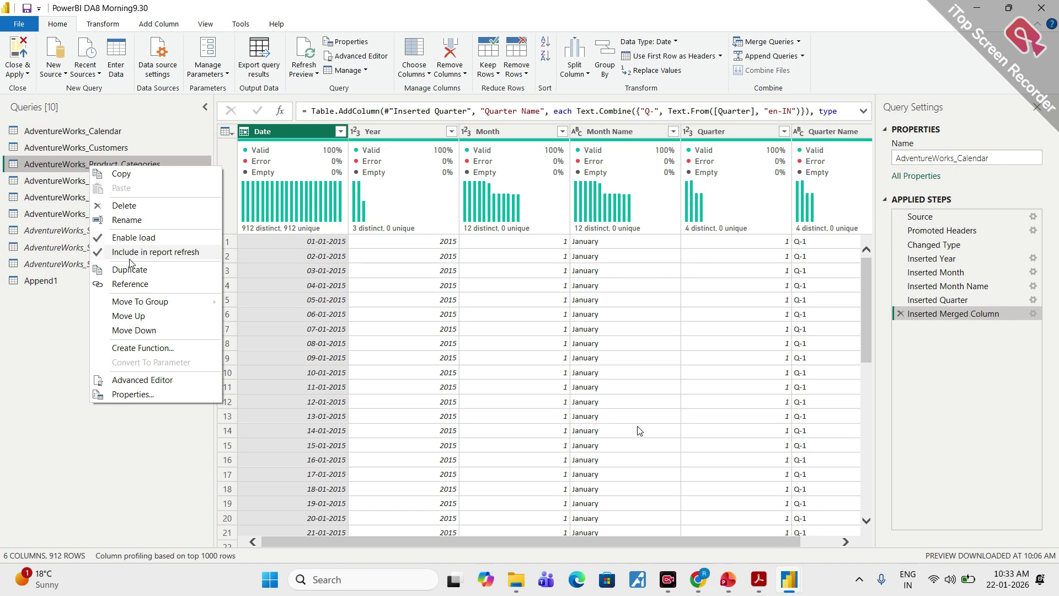
click(31, 319)
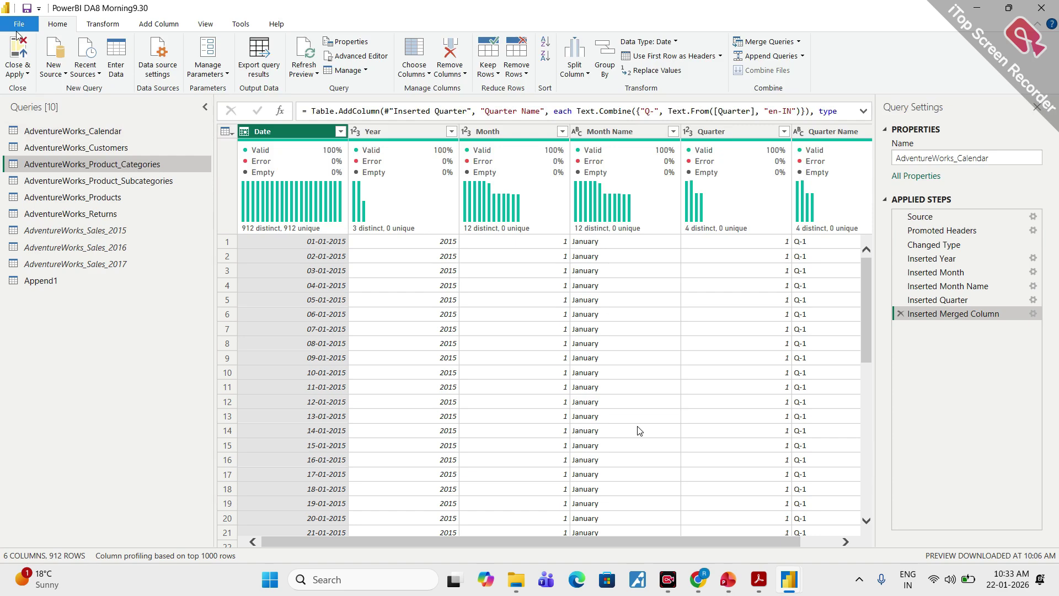
click(19, 52)
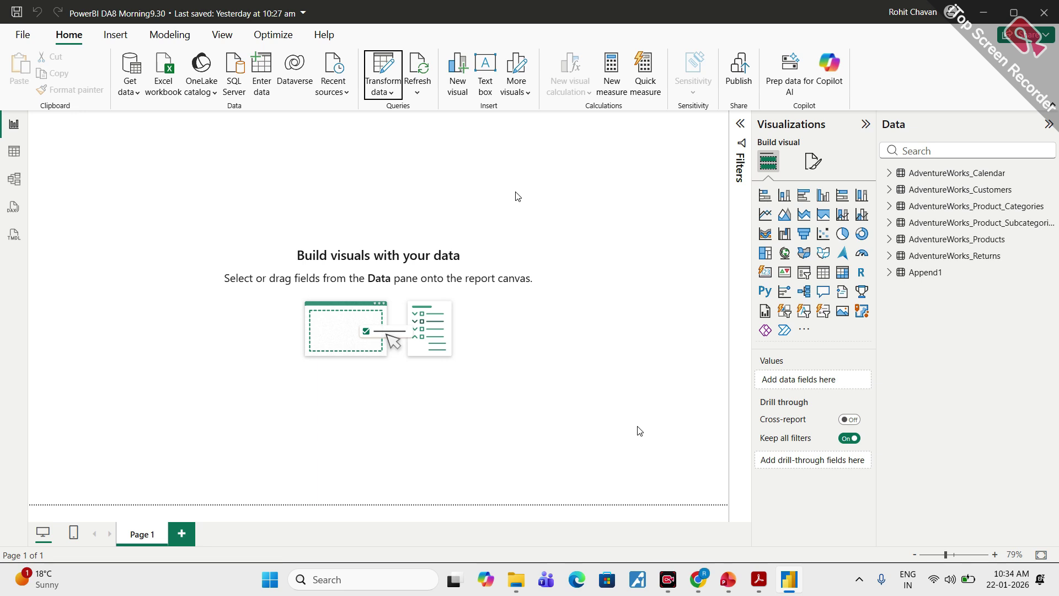
Step: Look over the refresh options, refresh the report data and check the refresh details of the AdventureWorks_Product_Categories table
click(417, 93)
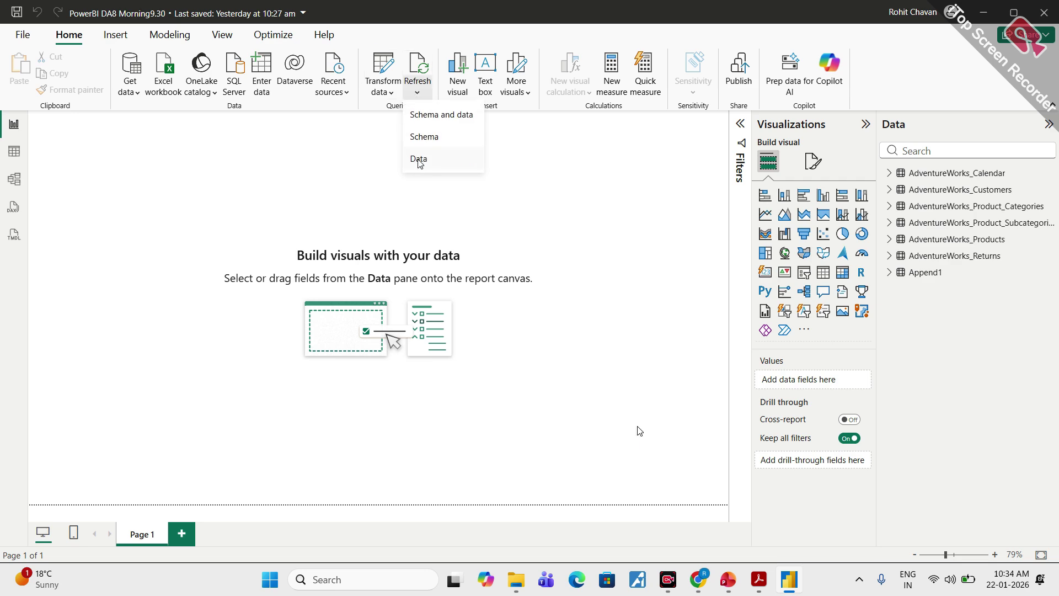
click(470, 231)
click(419, 69)
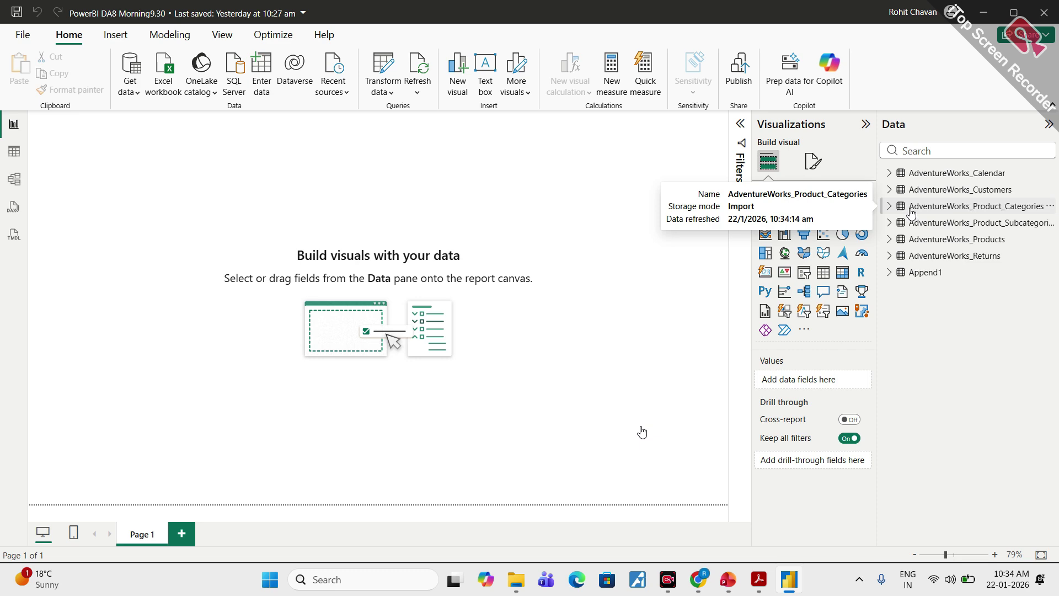
Step: Switch to the Google Meet window to check the class call, and return to the report
mouse_move(698, 580)
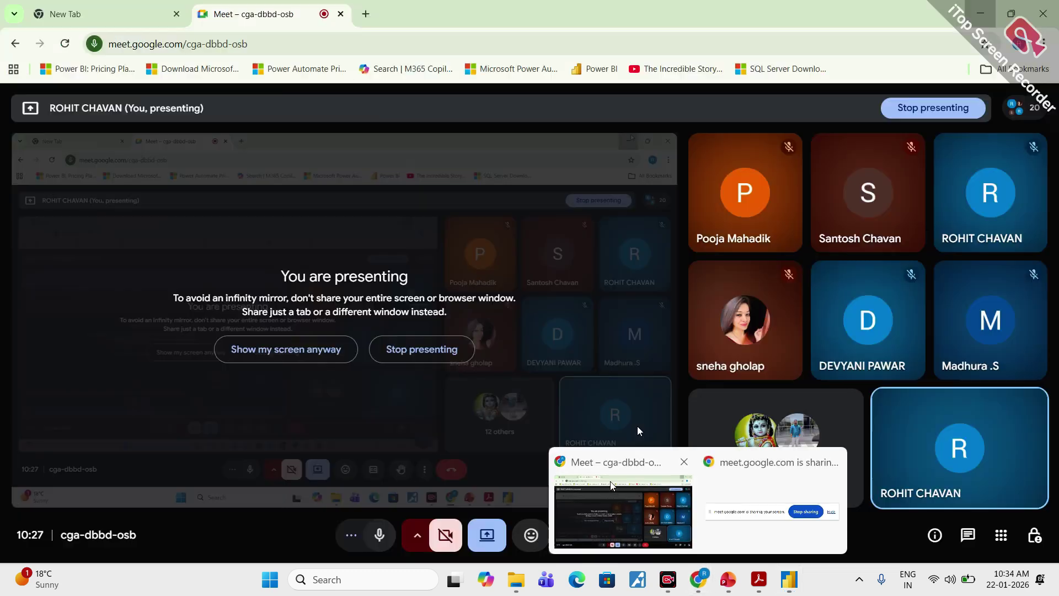
click(611, 486)
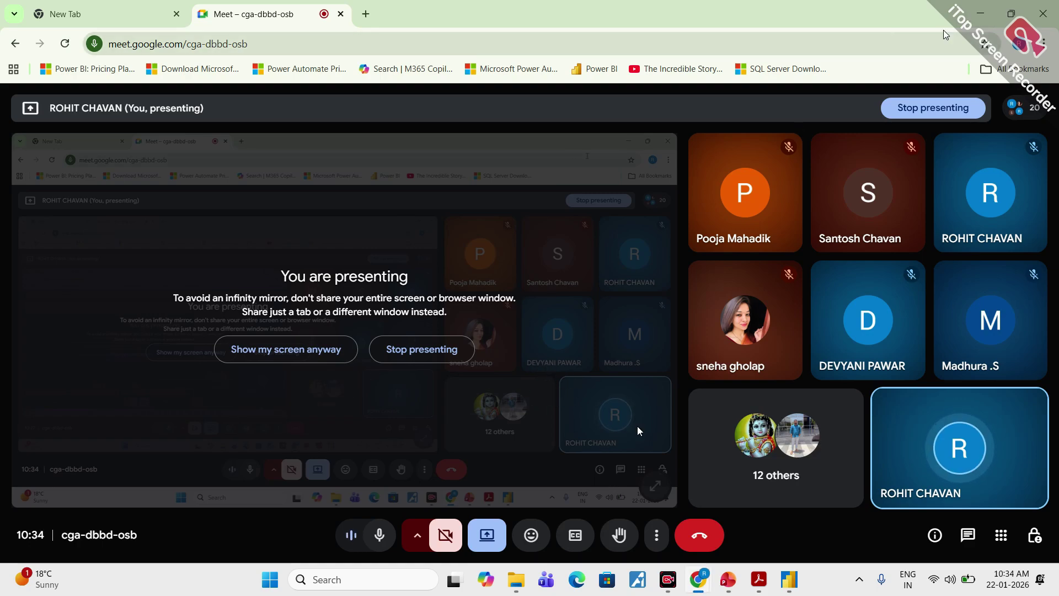
key(alt+Tab)
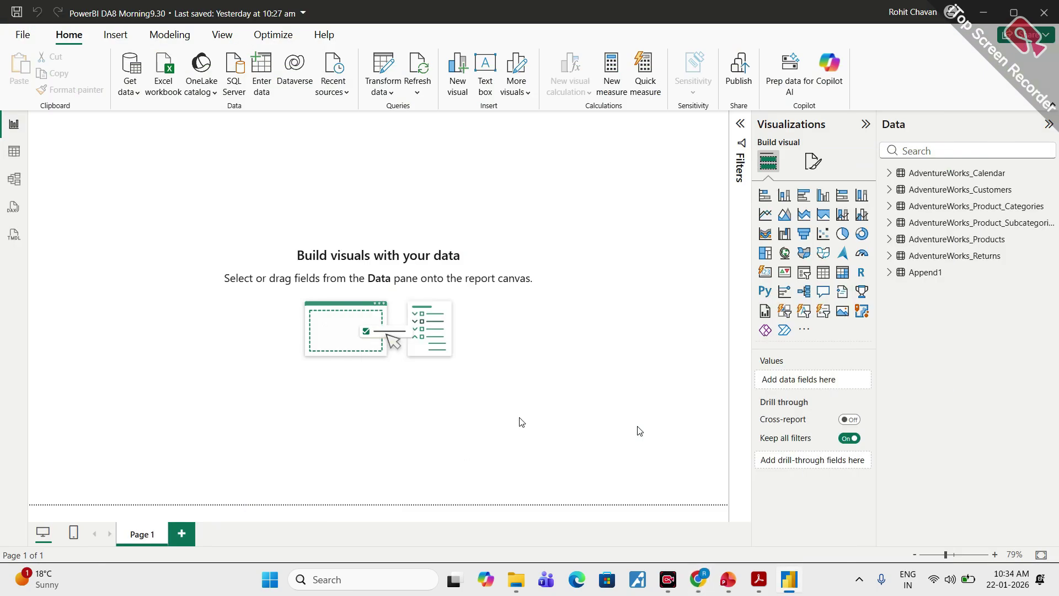
Step: Switch to PowerPoint and go through slides 117 to 121 on disabled load, report refresh and Dynamic Append, and return to the report
click(727, 586)
scroll(640, 432, down, 1)
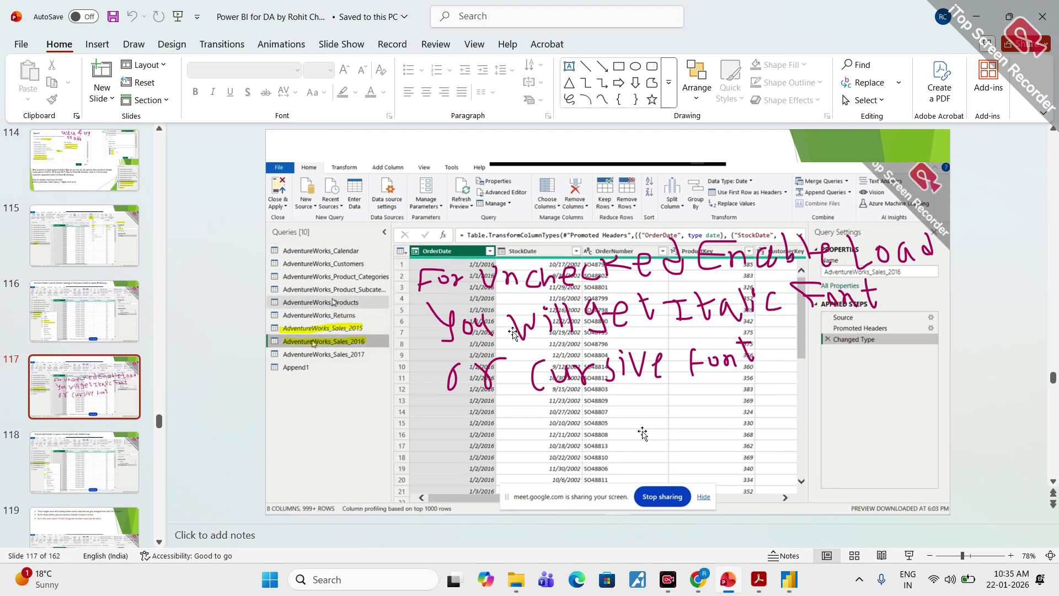
scroll(513, 334, down, 1)
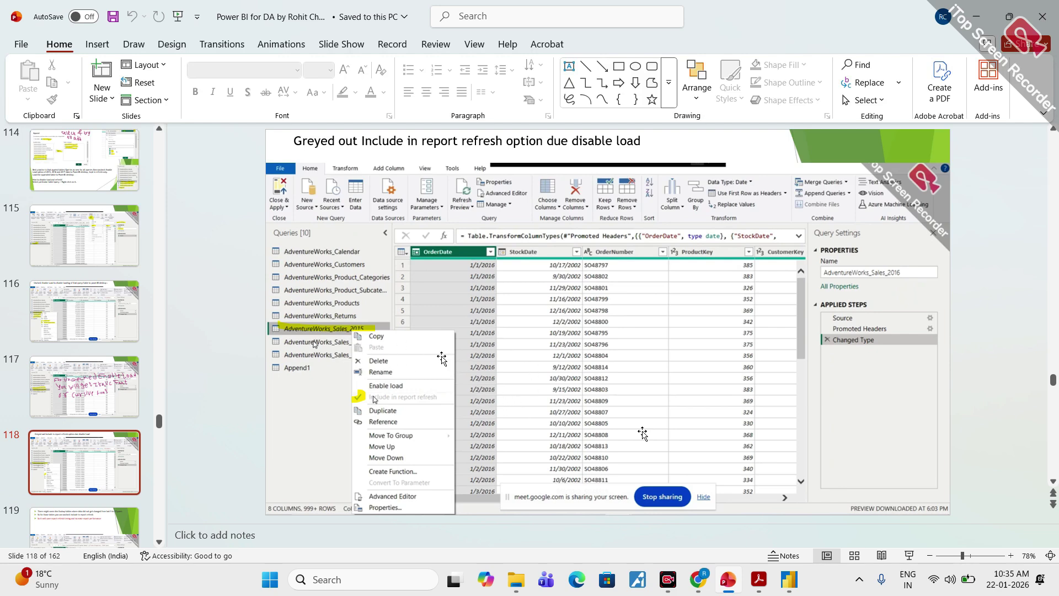
scroll(443, 348, down, 1)
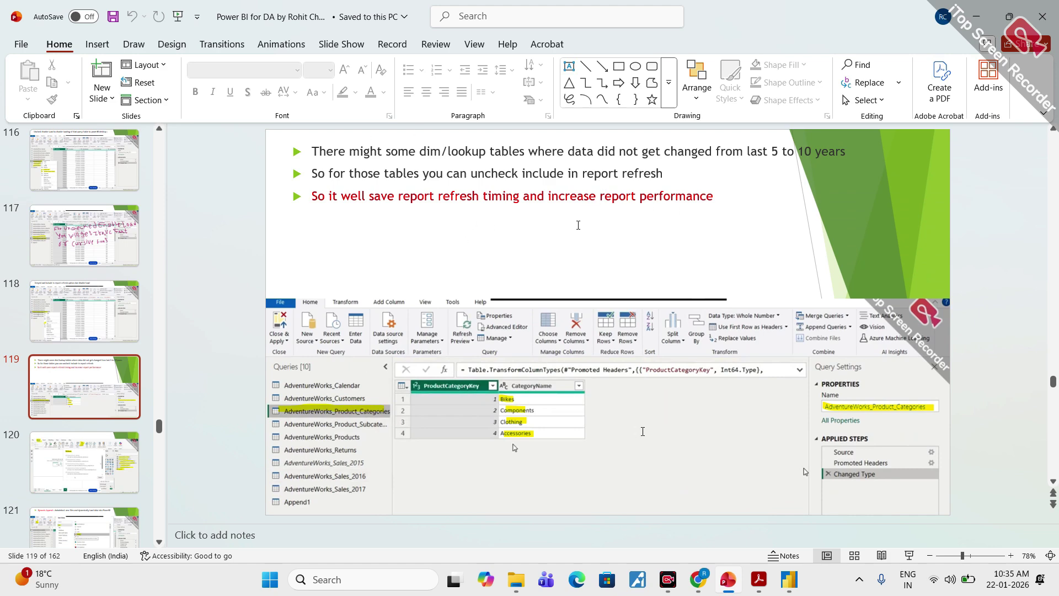
scroll(643, 431, down, 1)
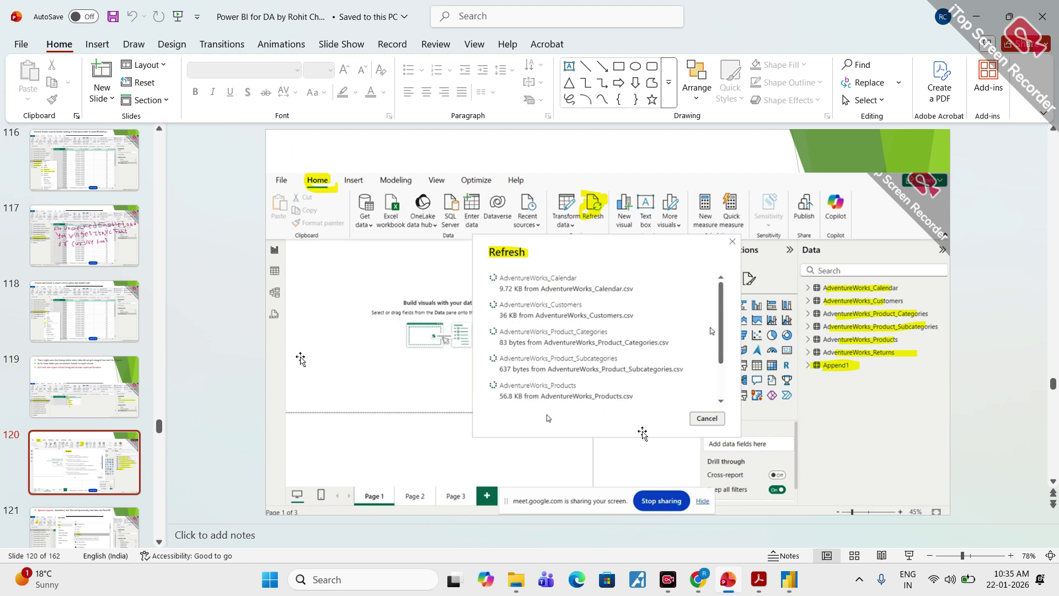
key(Down)
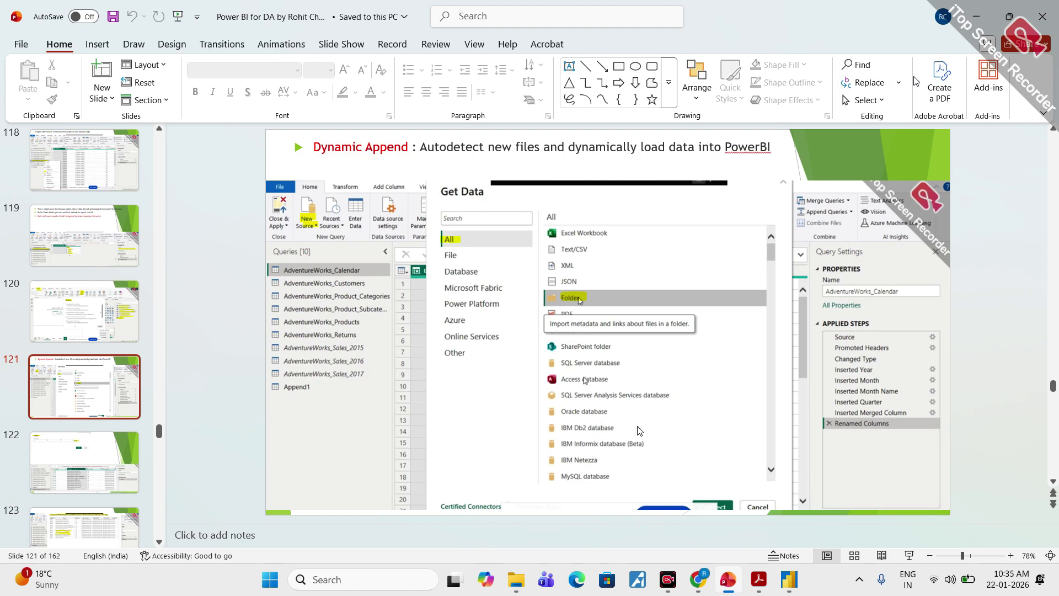
click(985, 16)
mouse_move(717, 572)
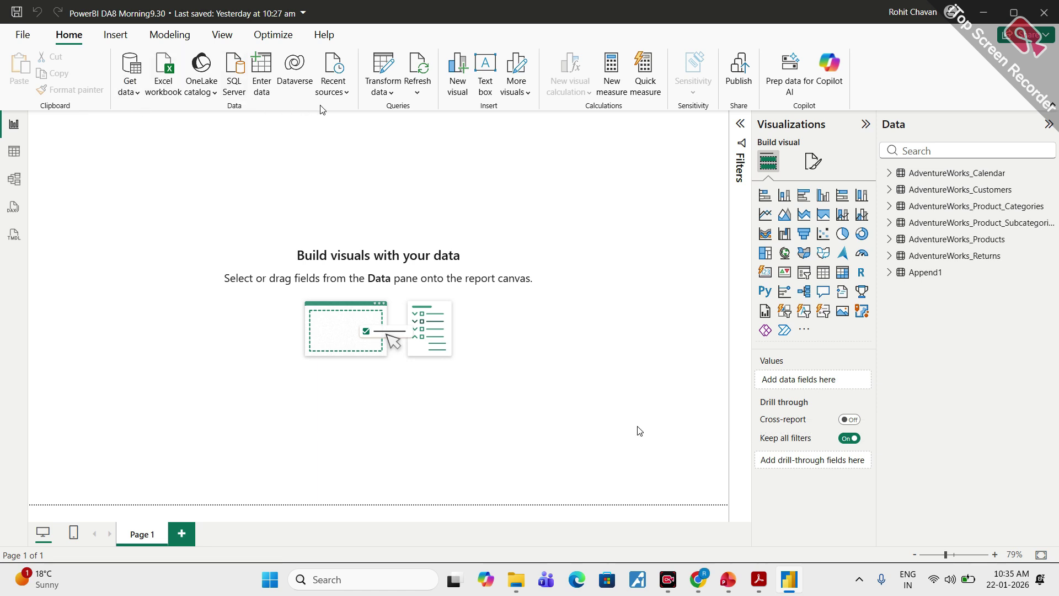
Step: Reopen Power Query Editor and examine the Folder connector in the File category of Get Data without connecting
click(383, 97)
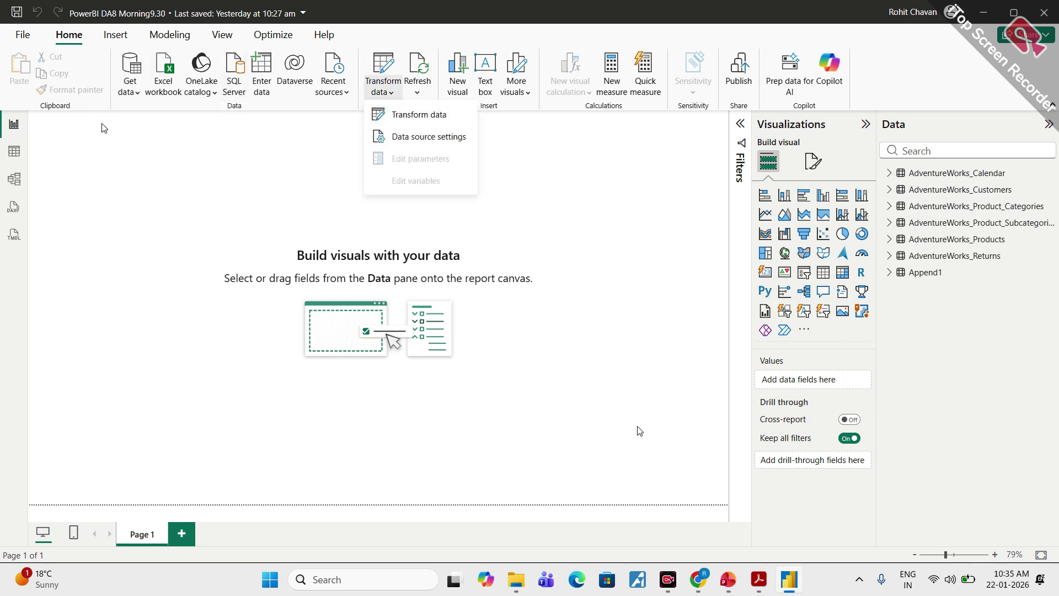
click(436, 120)
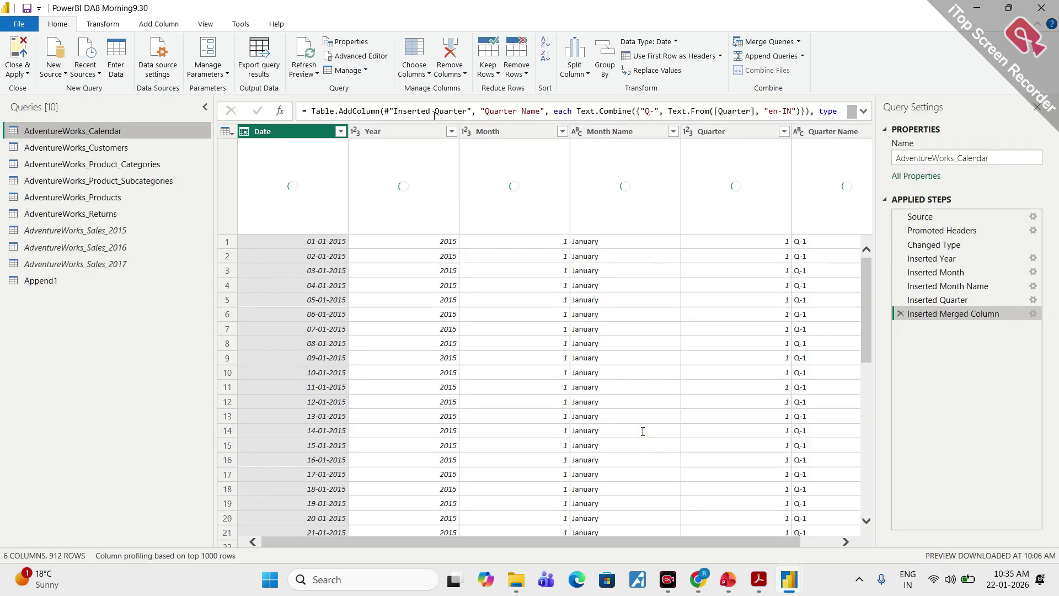
click(63, 76)
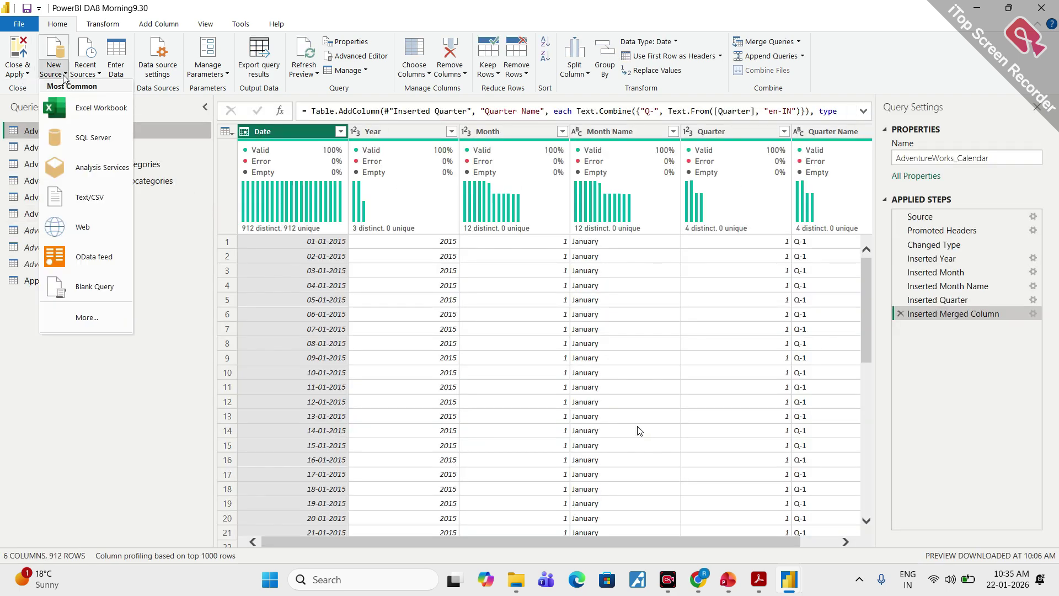
click(105, 323)
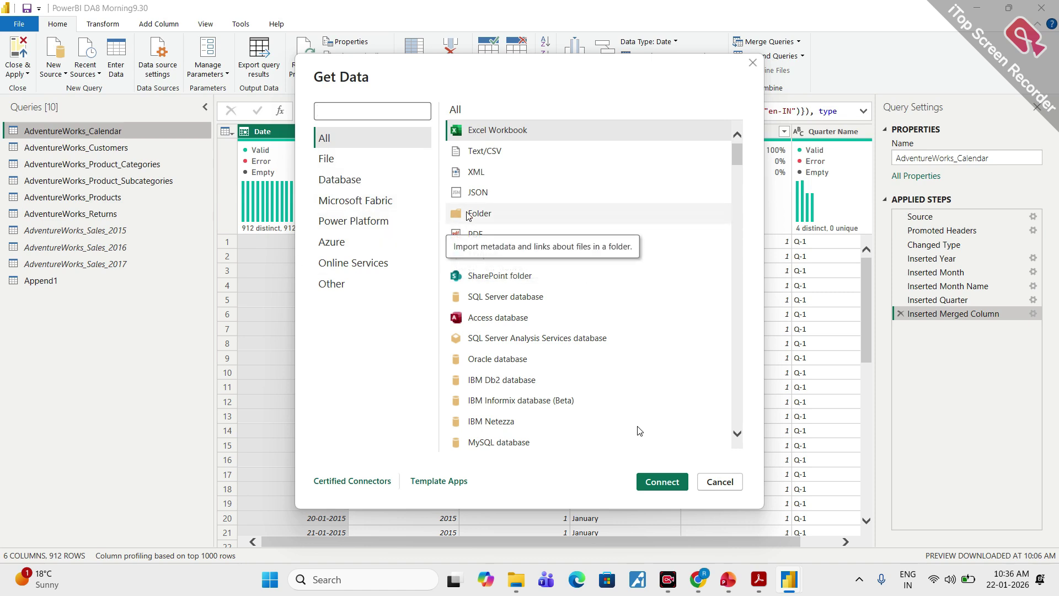
click(331, 160)
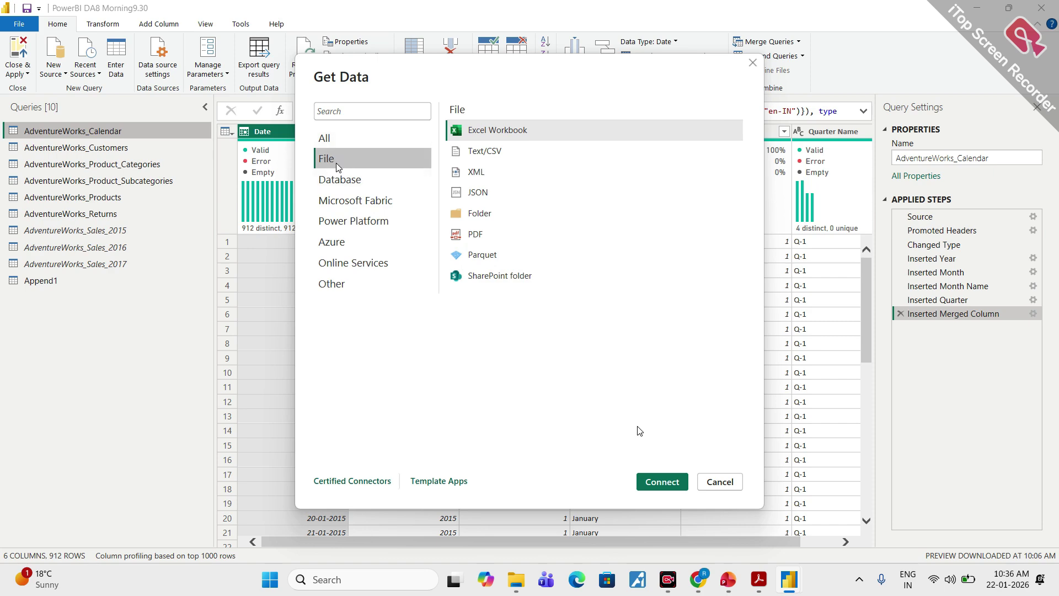
click(491, 219)
click(336, 118)
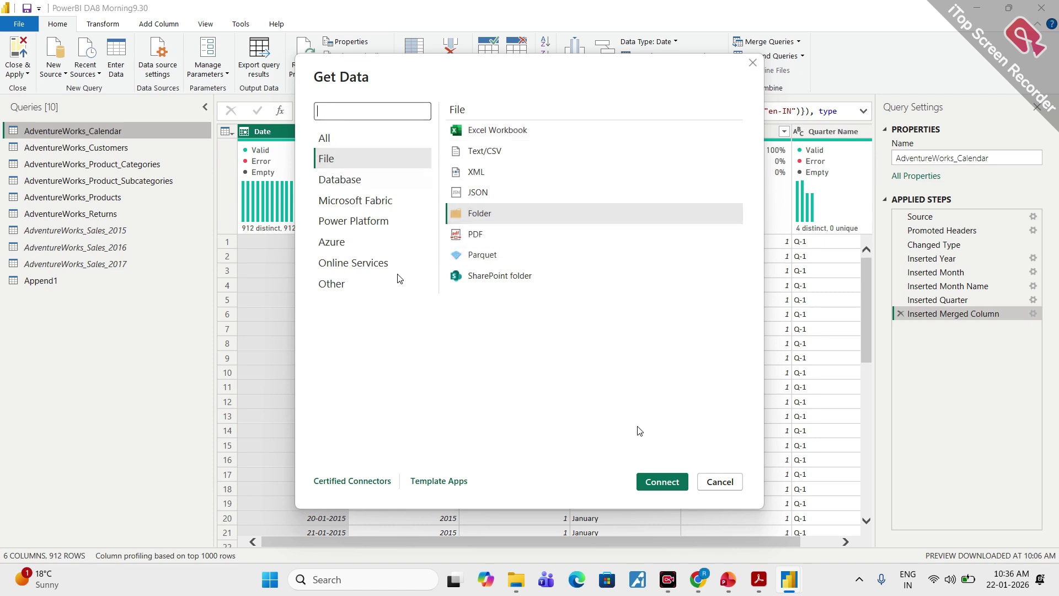
click(724, 484)
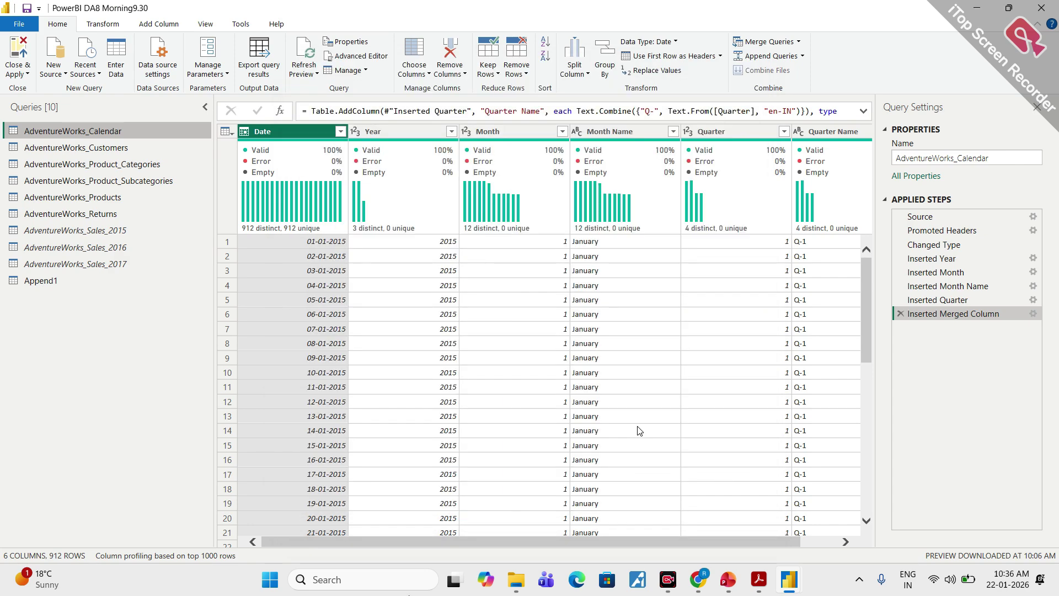
Step: Switch to File Explorer and open the AdventureWorks CSV Files folder nested inside the folder of the same name
mouse_move(513, 584)
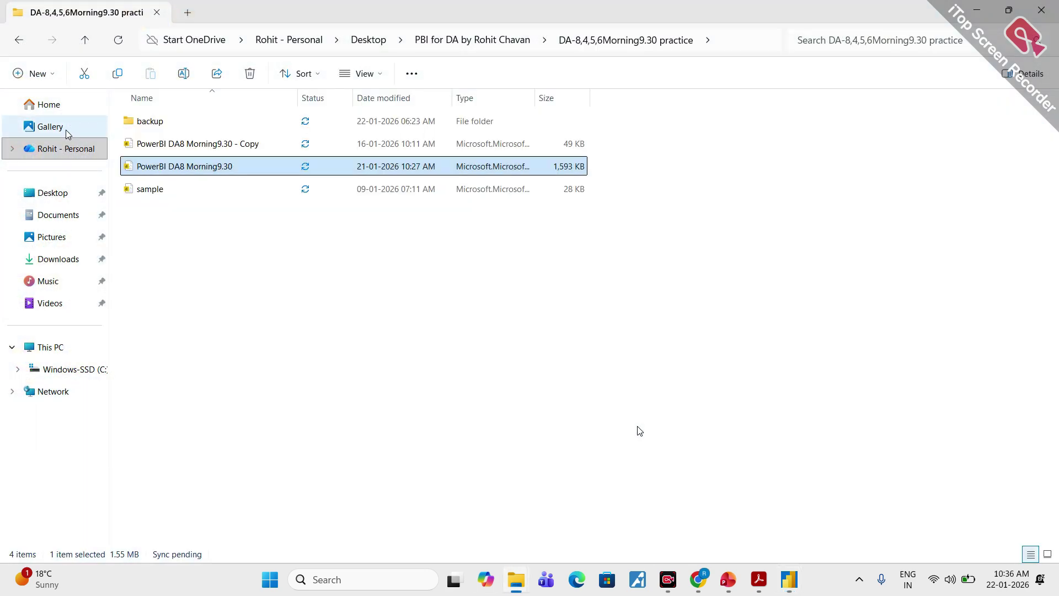
key(alt+Left)
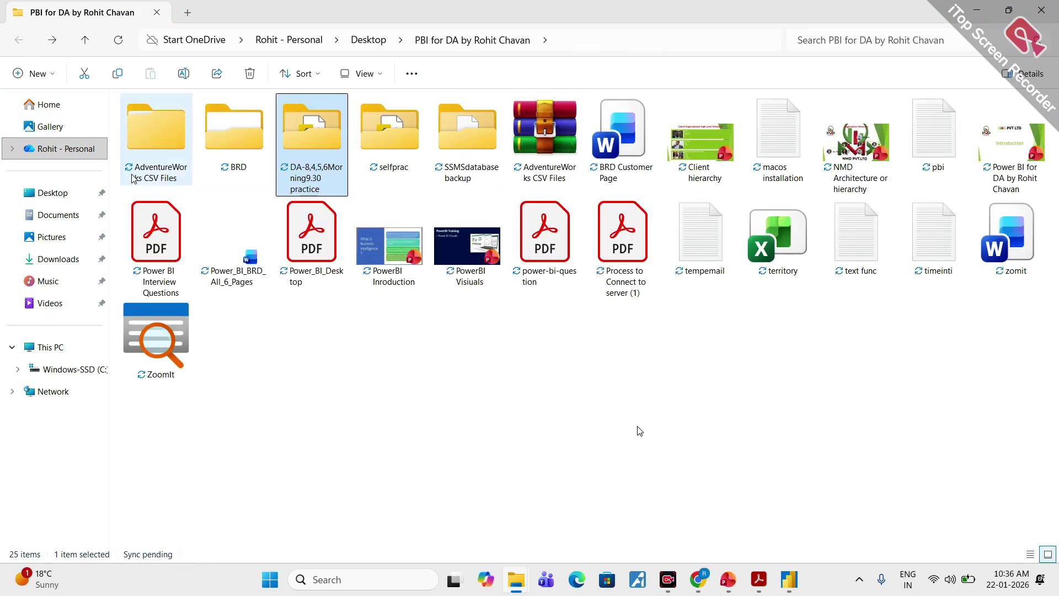
double_click(162, 142)
double_click(163, 123)
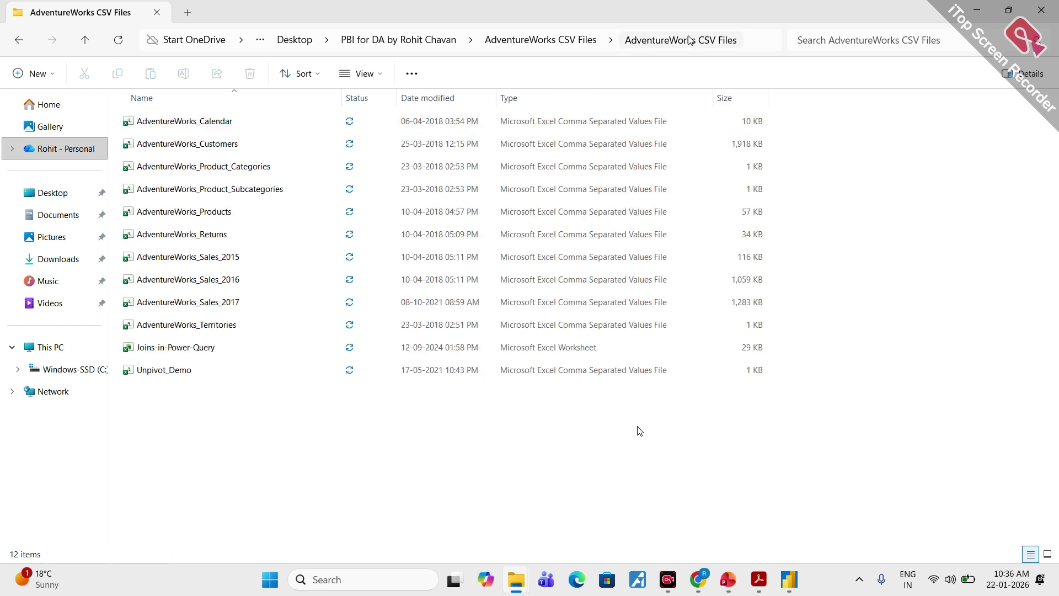
Step: Copy the AdventureWorks_Sales_2017 file from the inner AdventureWorks CSV Files folder into its parent folder
double_click(192, 300)
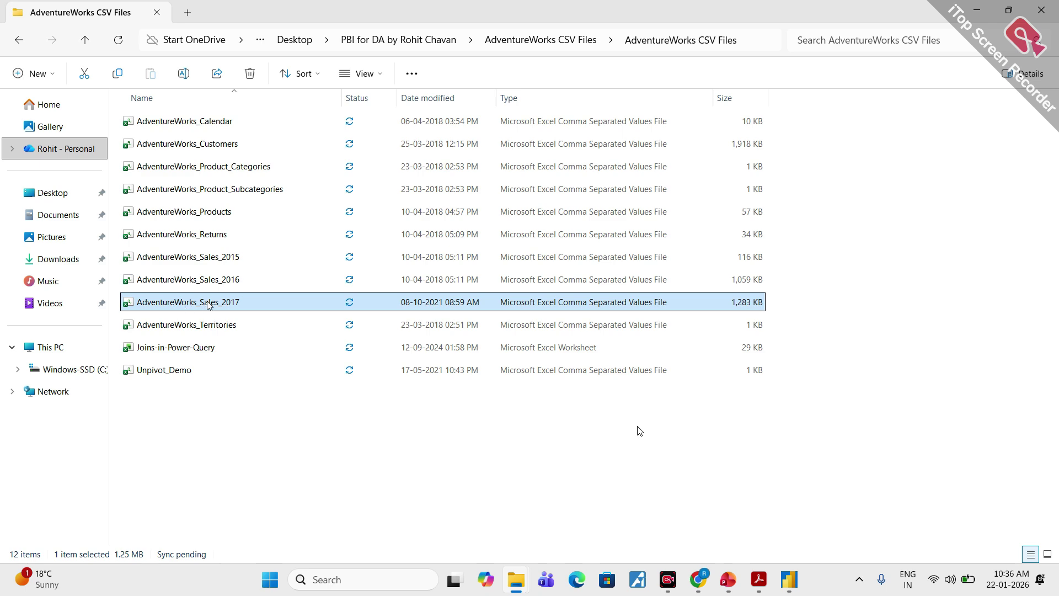
right_click(209, 305)
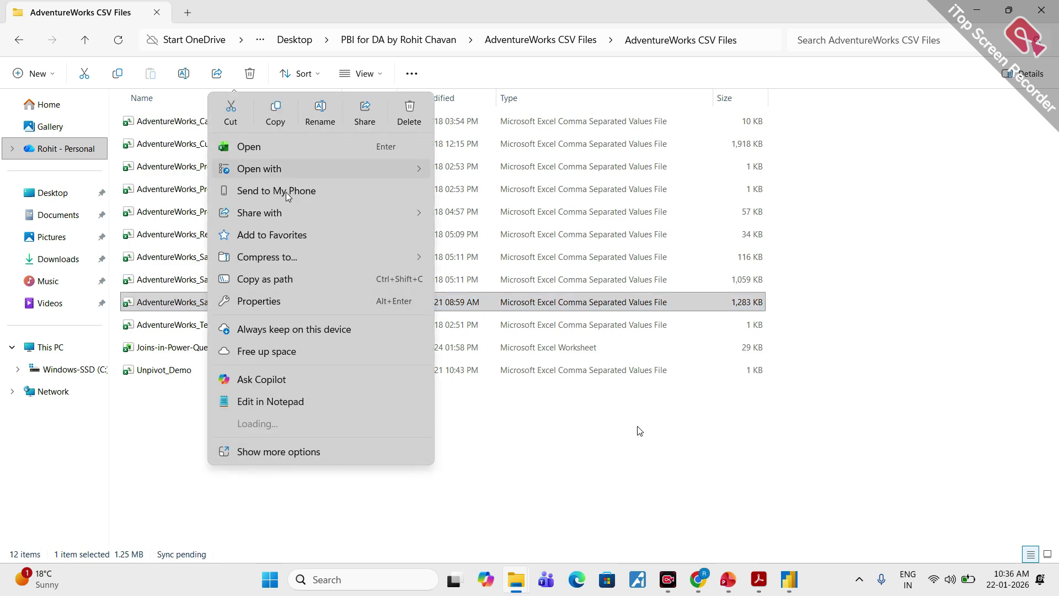
click(276, 113)
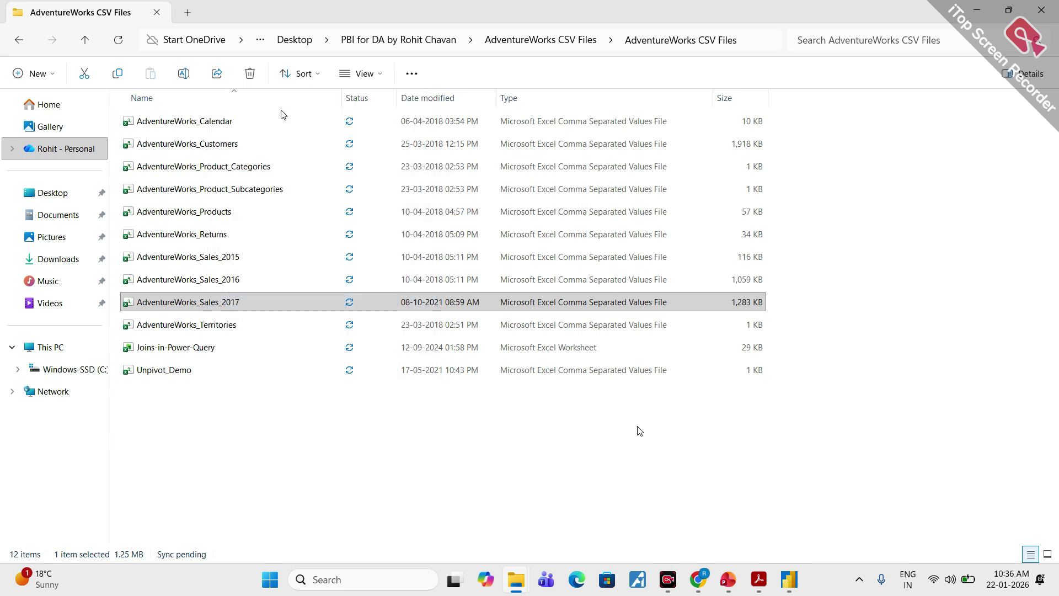
click(19, 39)
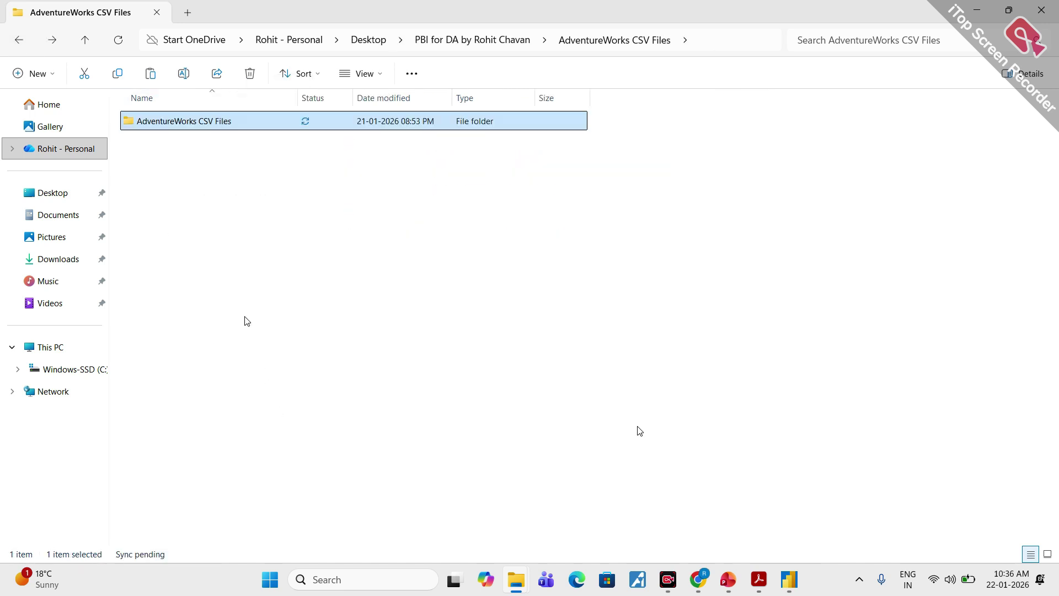
right_click(223, 227)
click(247, 262)
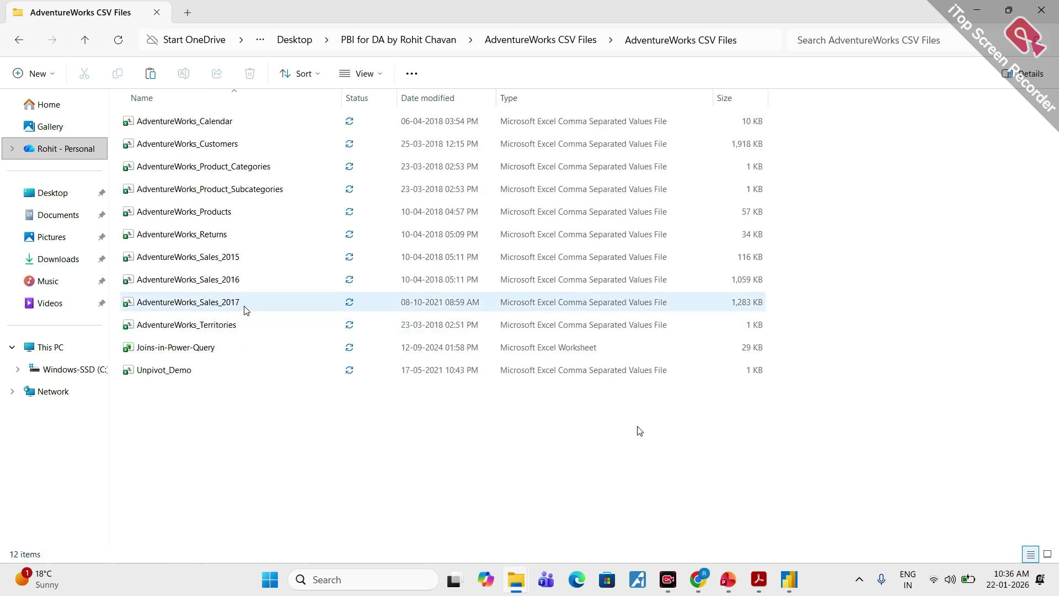
Step: Check the copy in the parent folder, delete AdventureWorks_Sales_2017 from the inner AdventureWorks CSV Files folder, and return to Power Query Editor
click(247, 309)
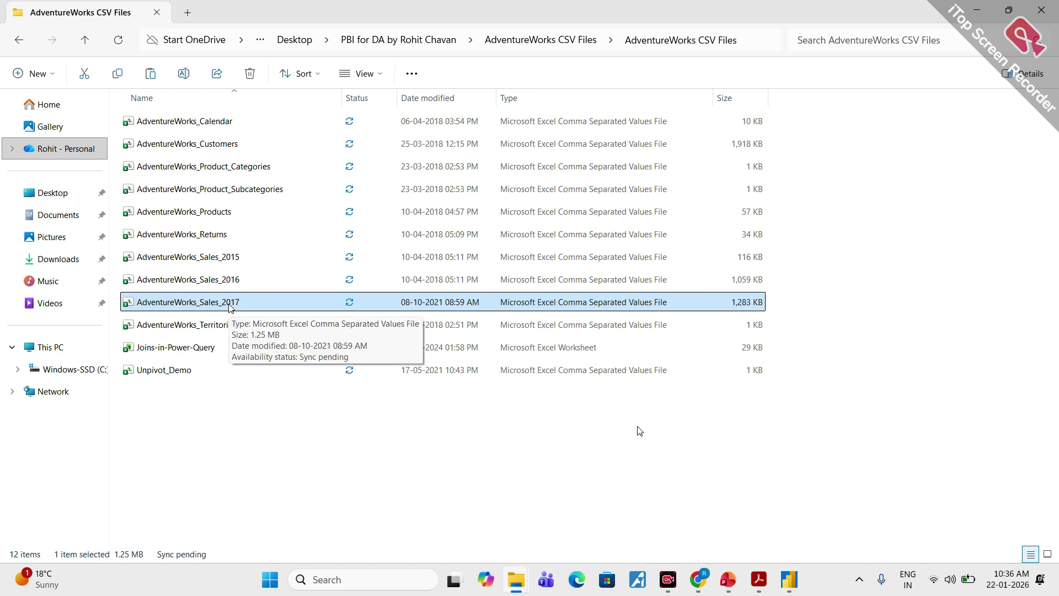
right_click(230, 308)
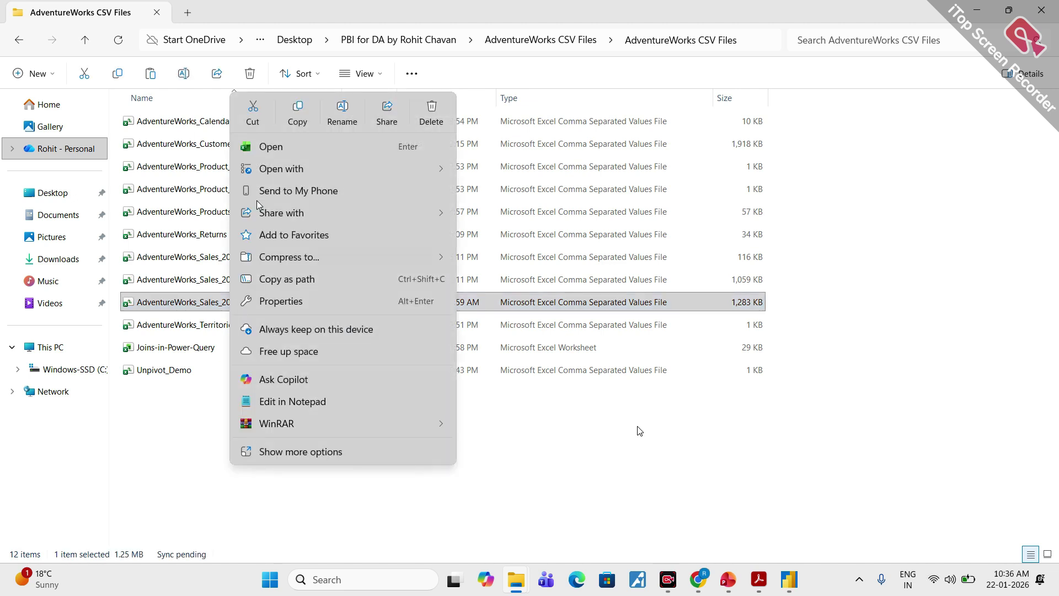
click(16, 42)
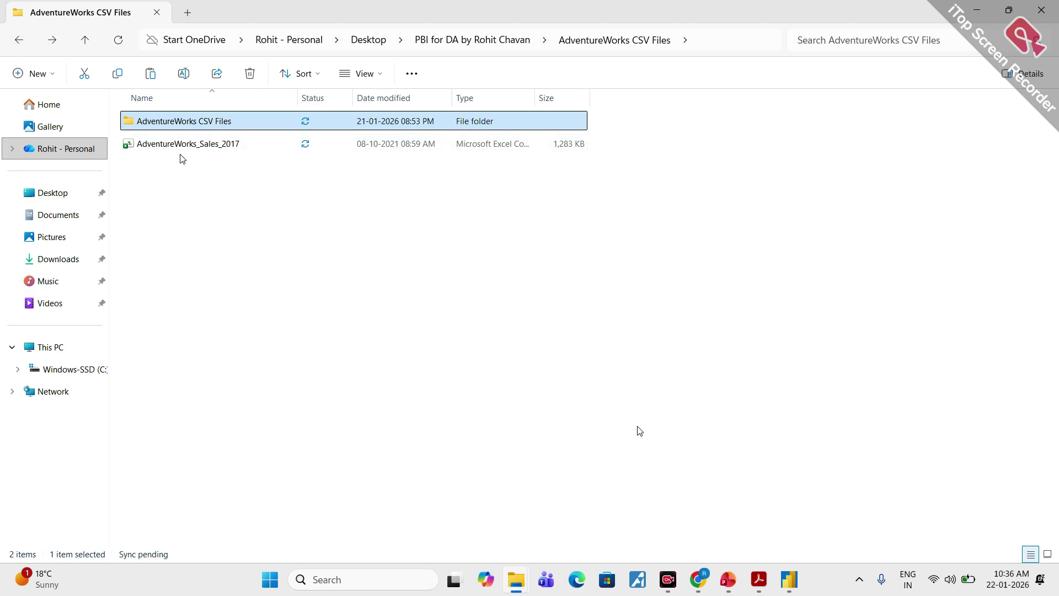
double_click(199, 126)
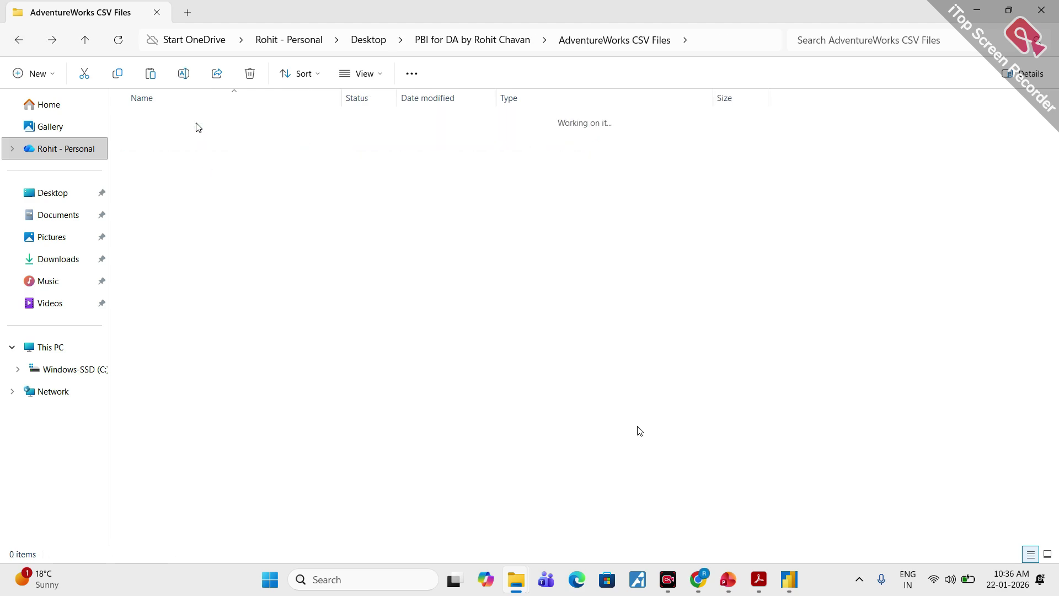
click(211, 305)
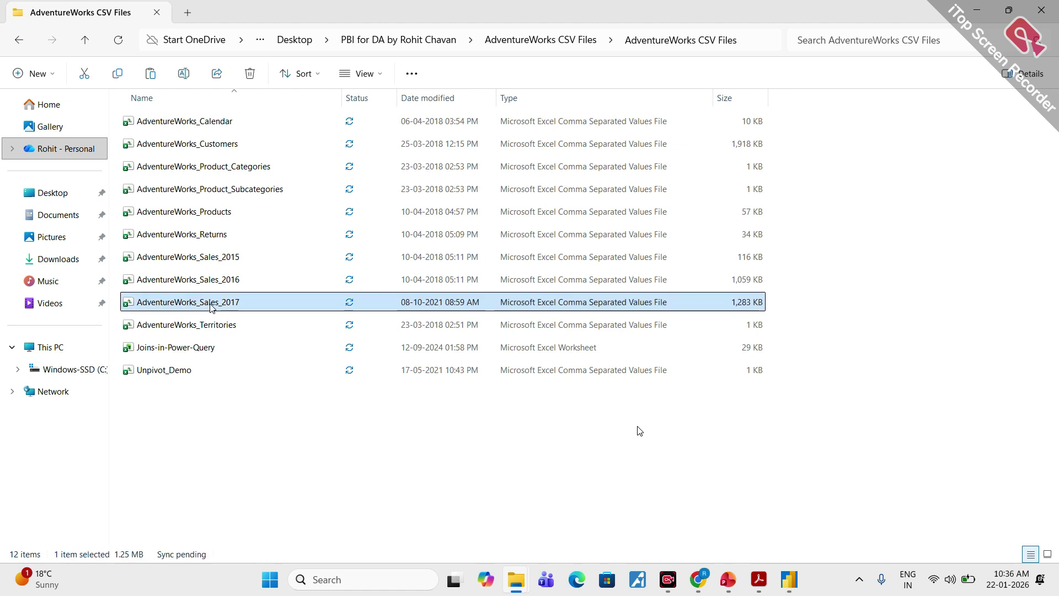
key(Delete)
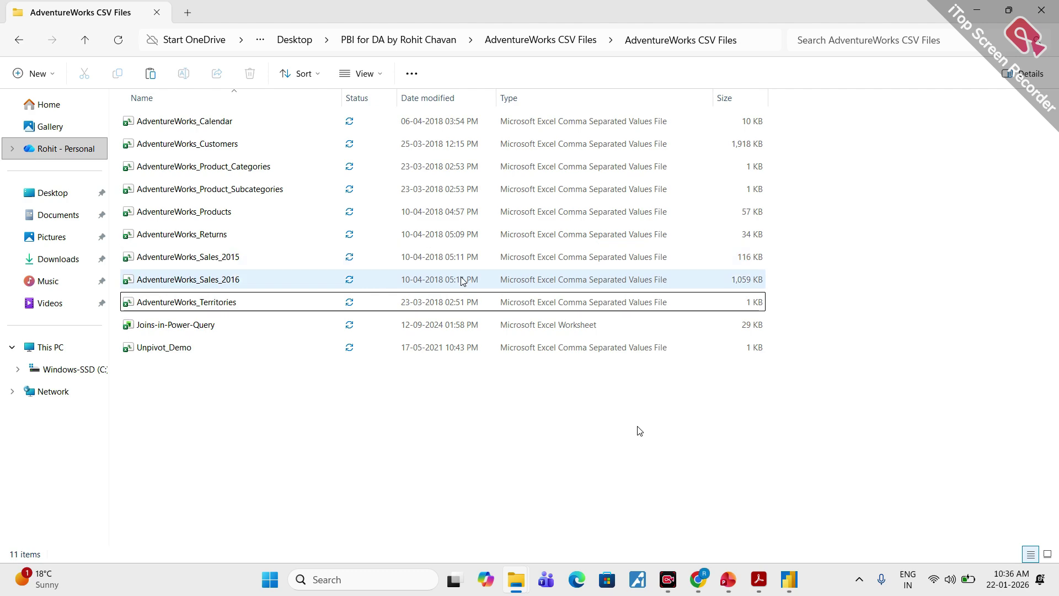
click(239, 411)
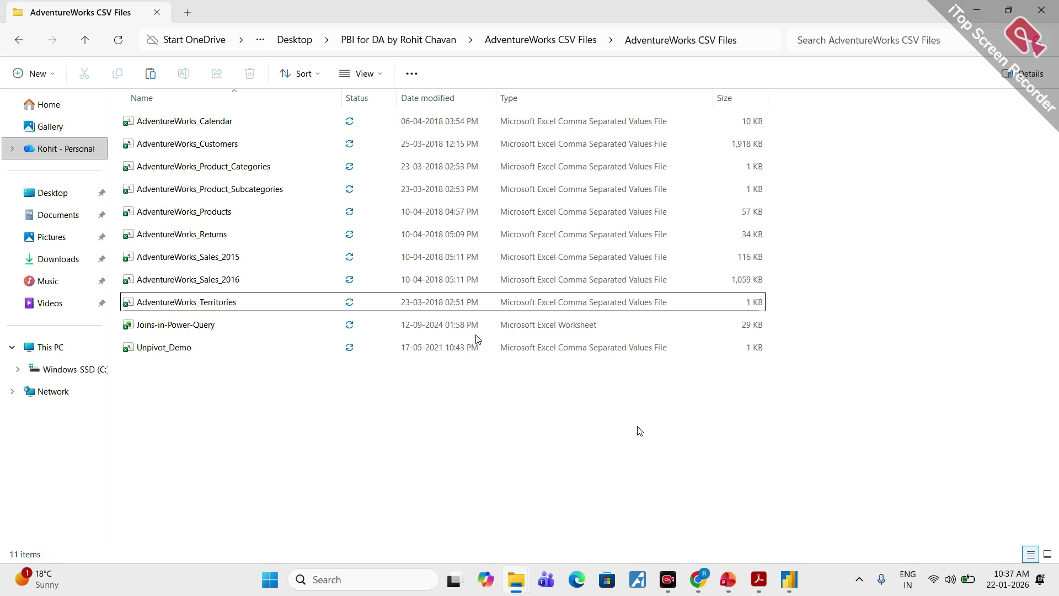
click(977, 11)
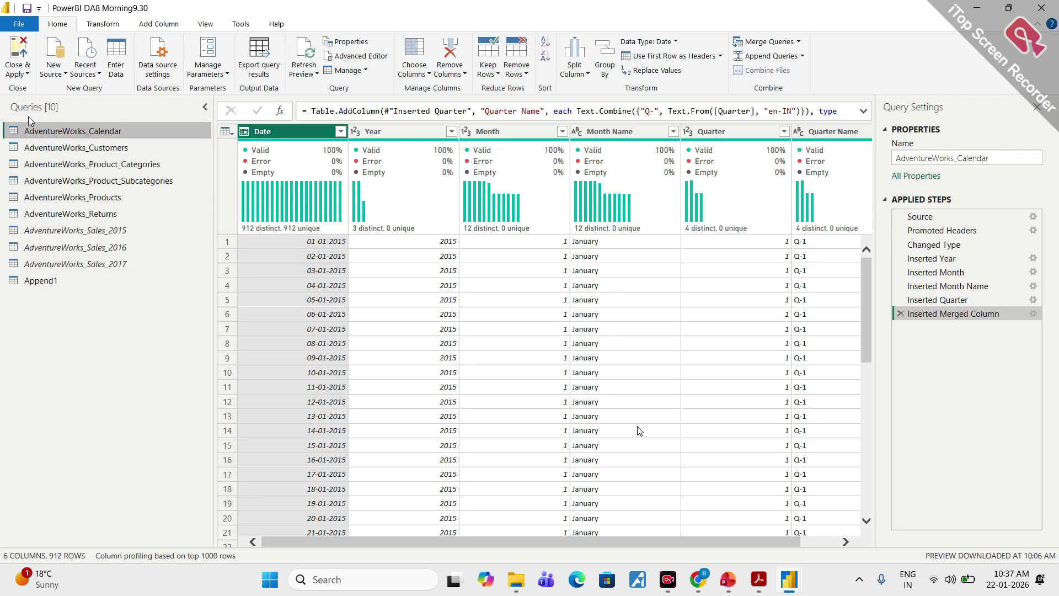
Step: Add a new source using the Folder connector
click(62, 75)
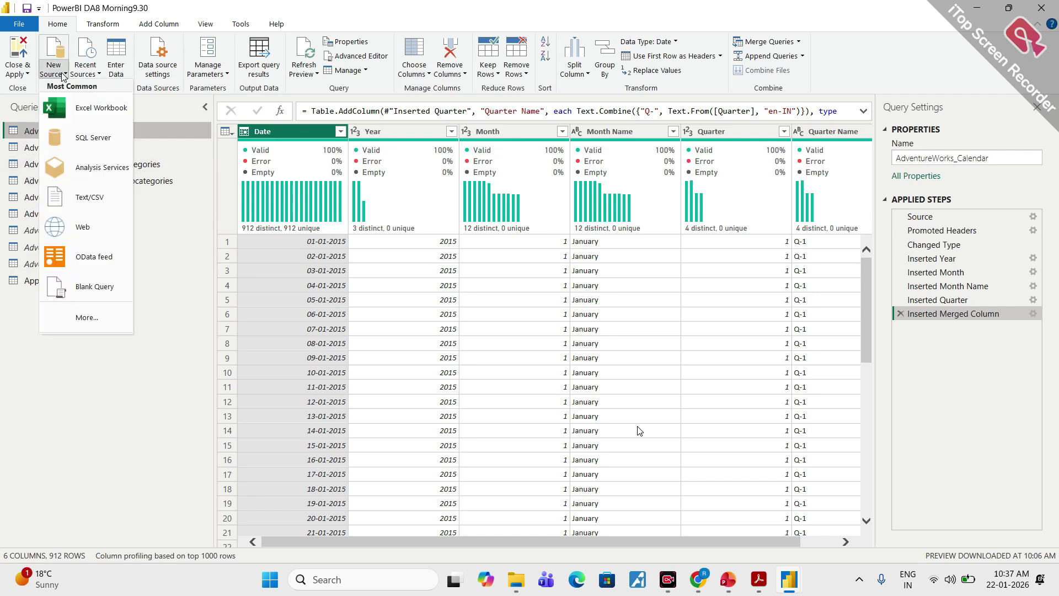
click(92, 325)
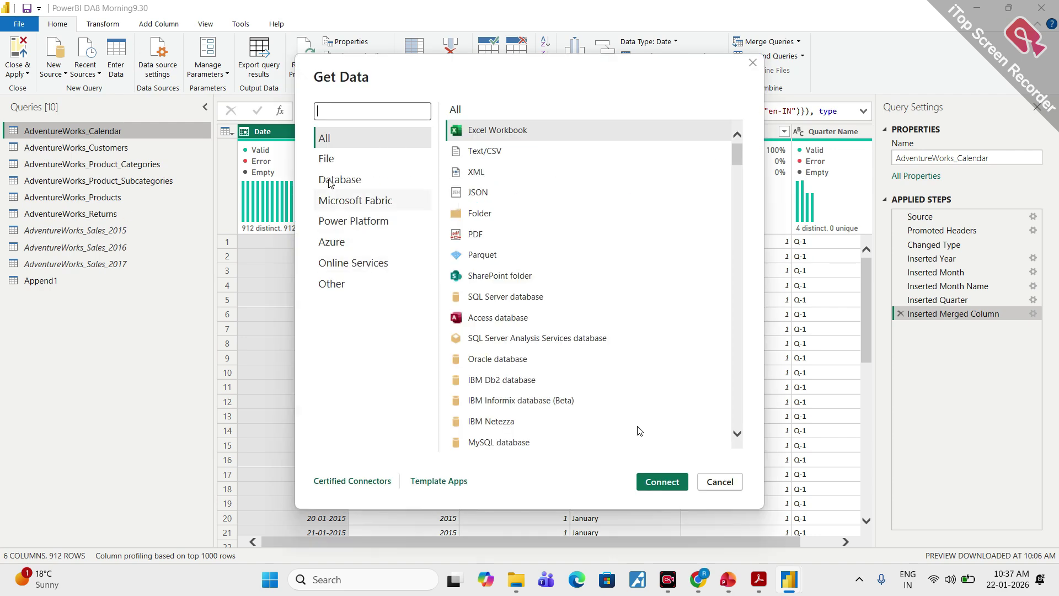
click(489, 218)
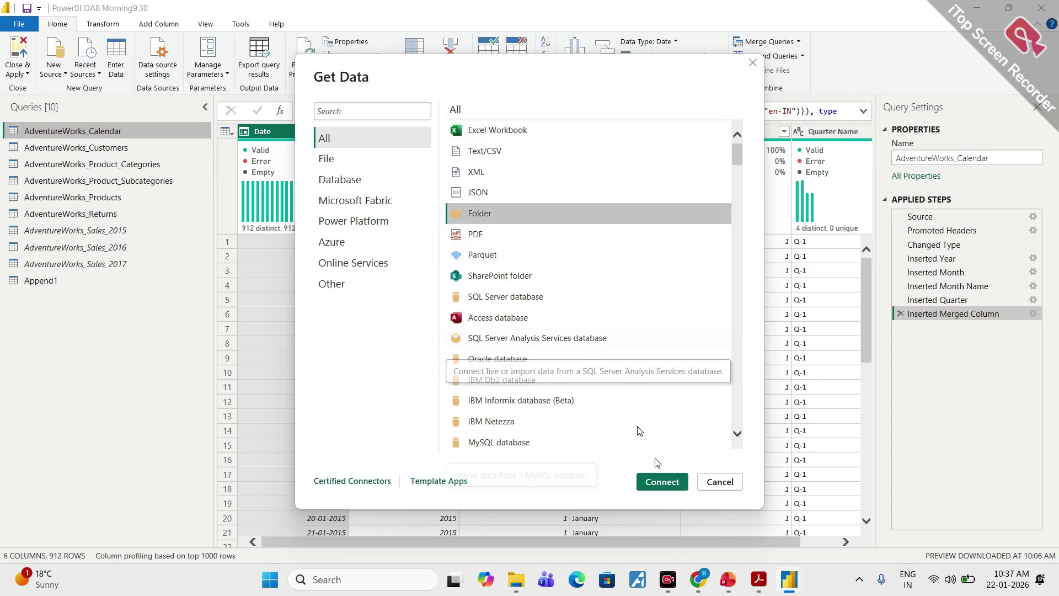
click(662, 482)
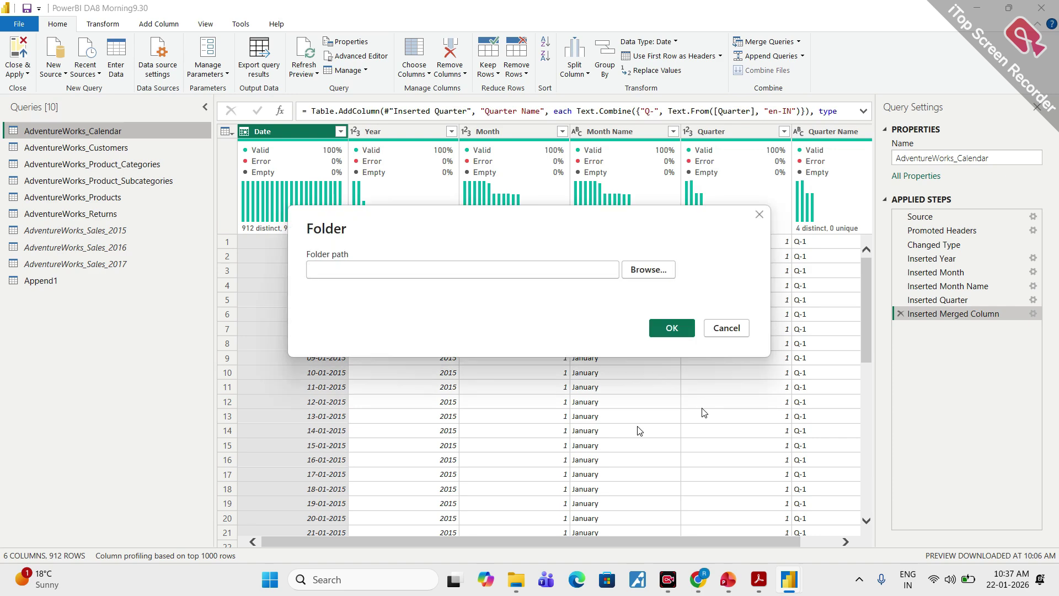
Step: Set the folder path to the inner AdventureWorks CSV Files folder on the Desktop and load its file preview
click(642, 272)
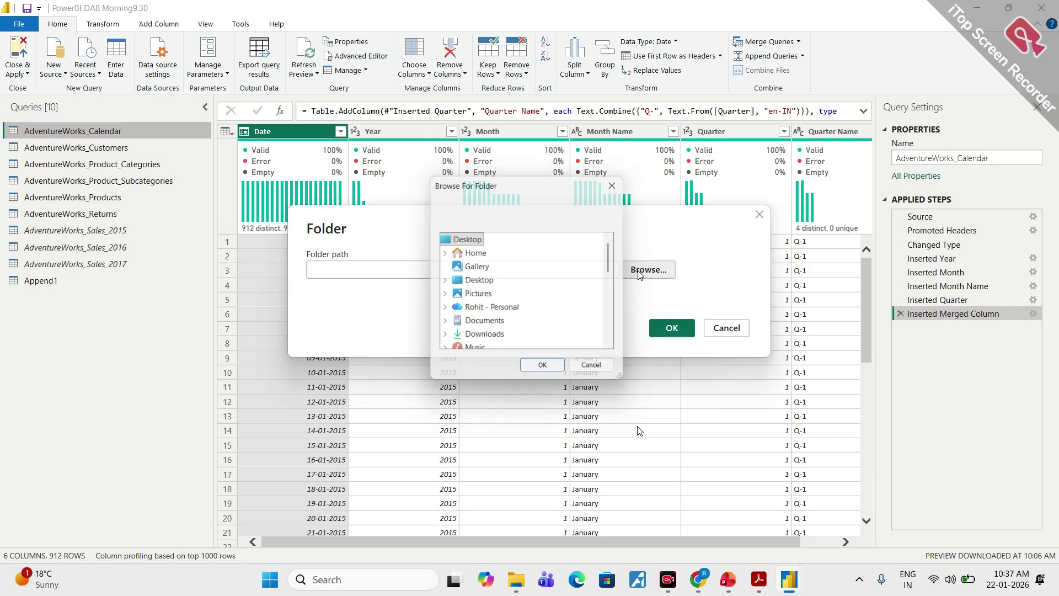
click(478, 281)
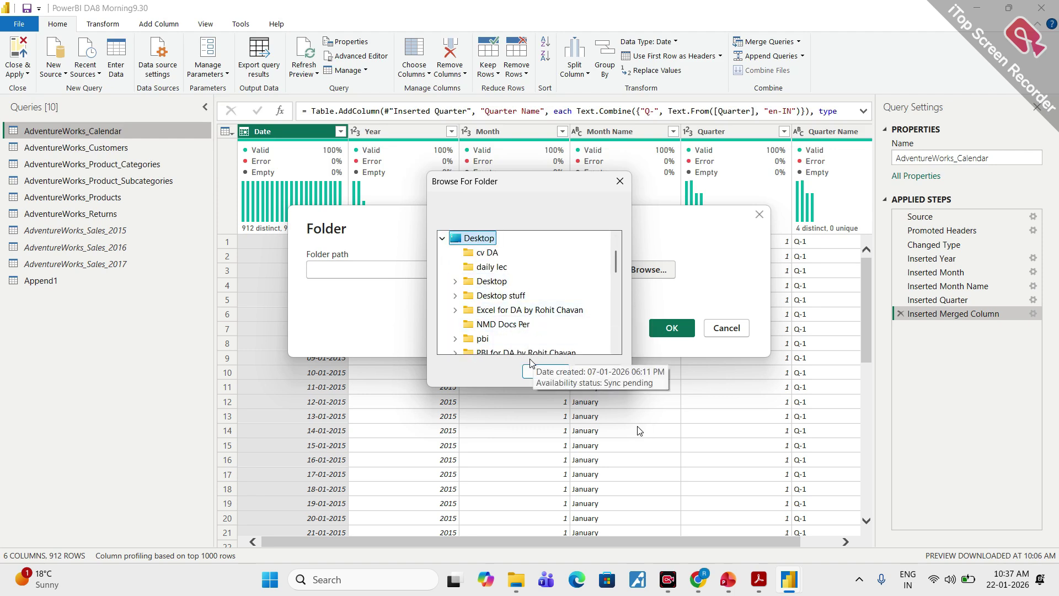
scroll(515, 316, down, 1)
click(496, 309)
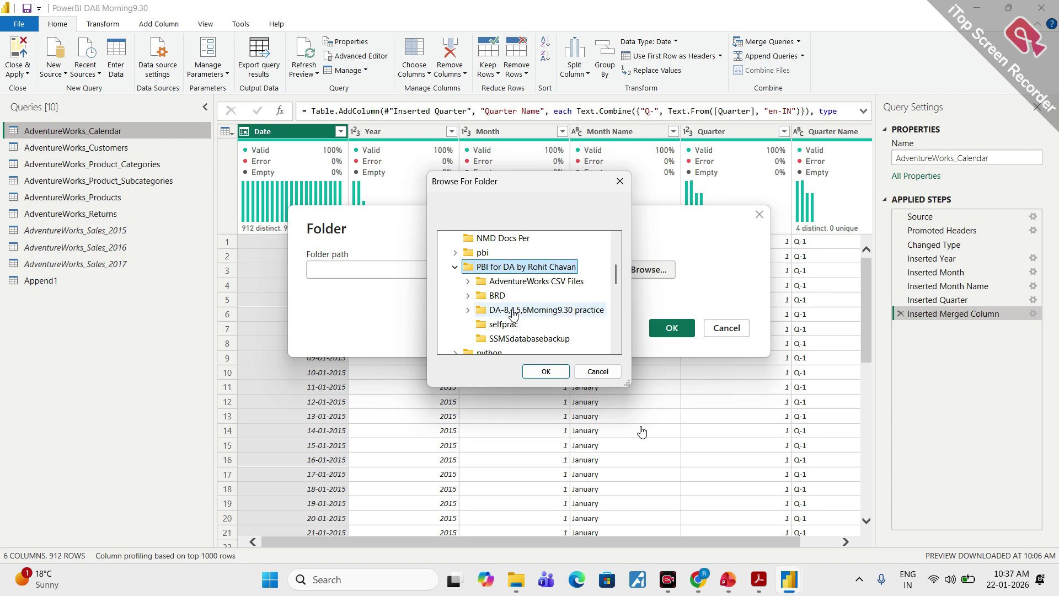
click(469, 281)
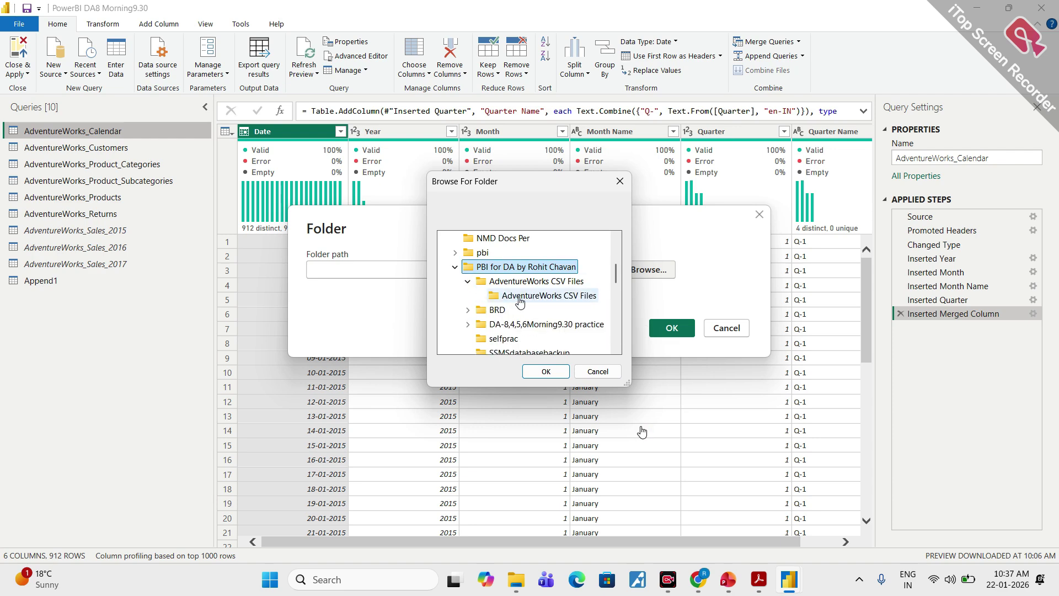
click(531, 298)
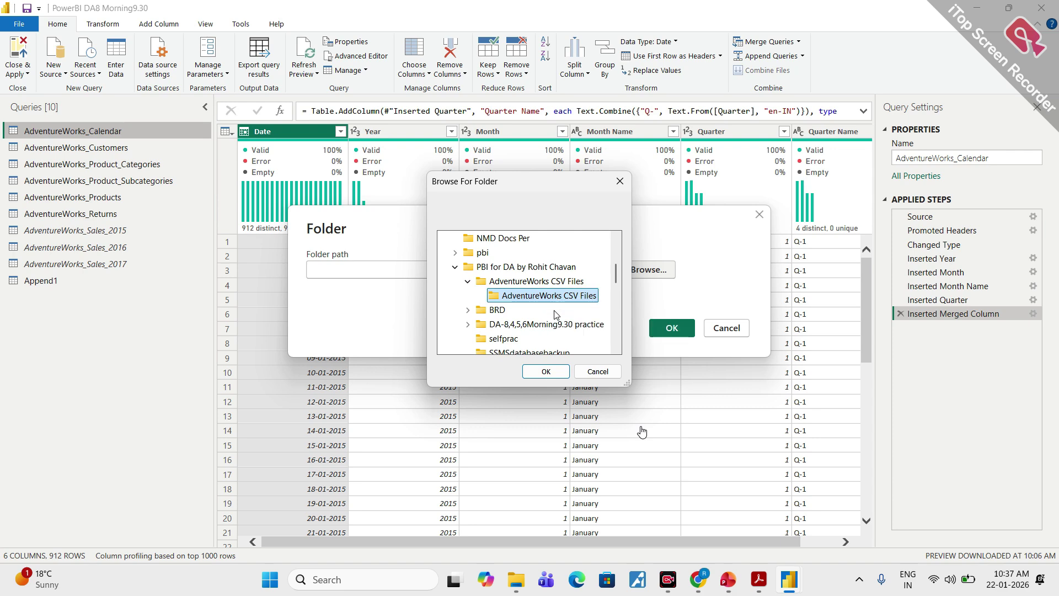
click(546, 371)
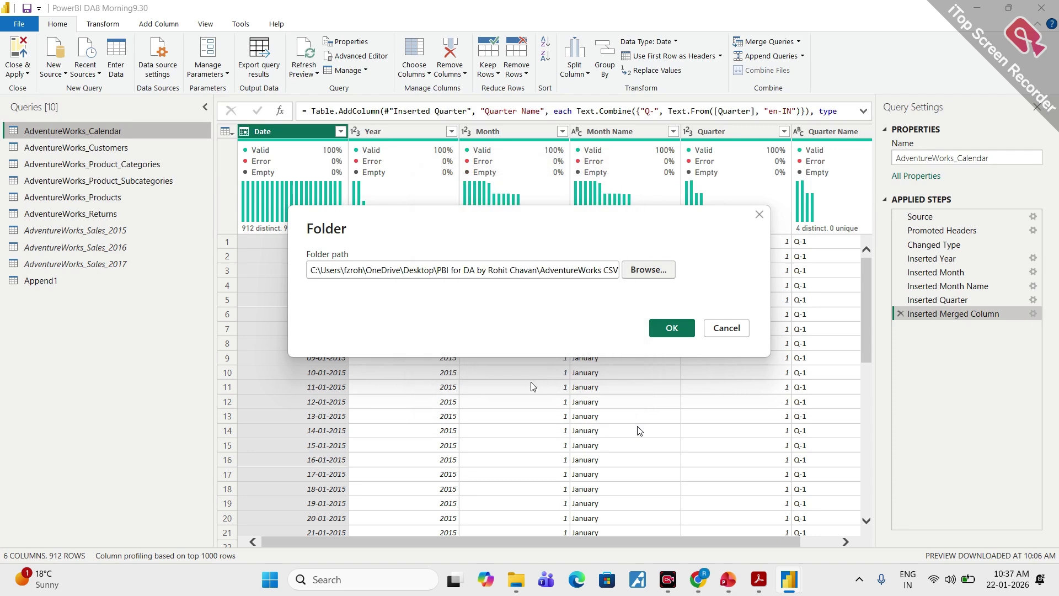
click(672, 329)
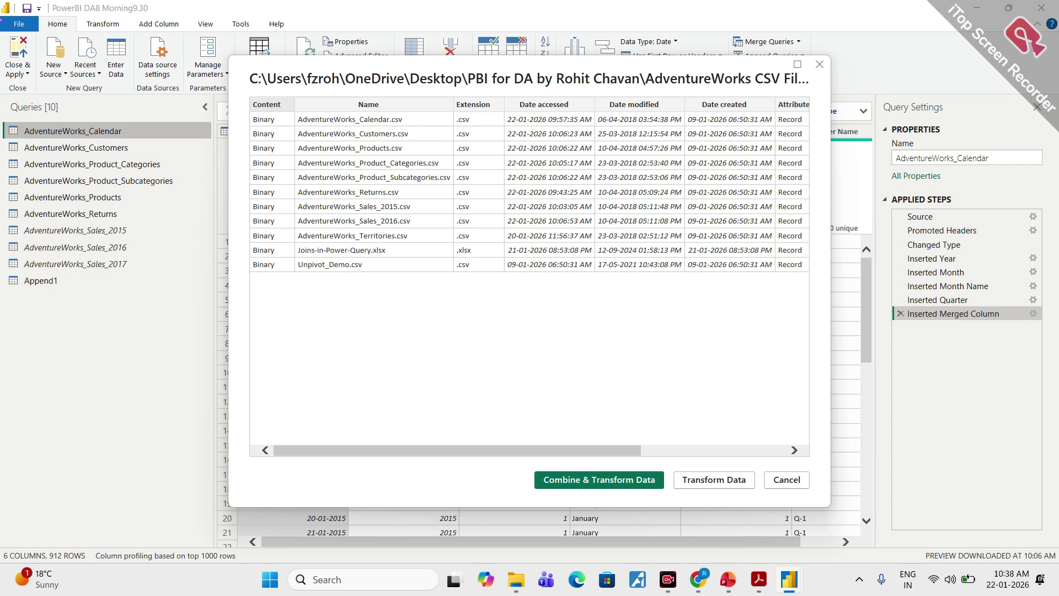
Step: Circle New Source and the Name, Extension, date and Attributes columns of the folder preview with the screen pen, and clear the marks
mouse_move(57, 26)
mouse_down()
mouse_move(47, 28)
mouse_move(77, 97)
mouse_move(72, 34)
mouse_up()
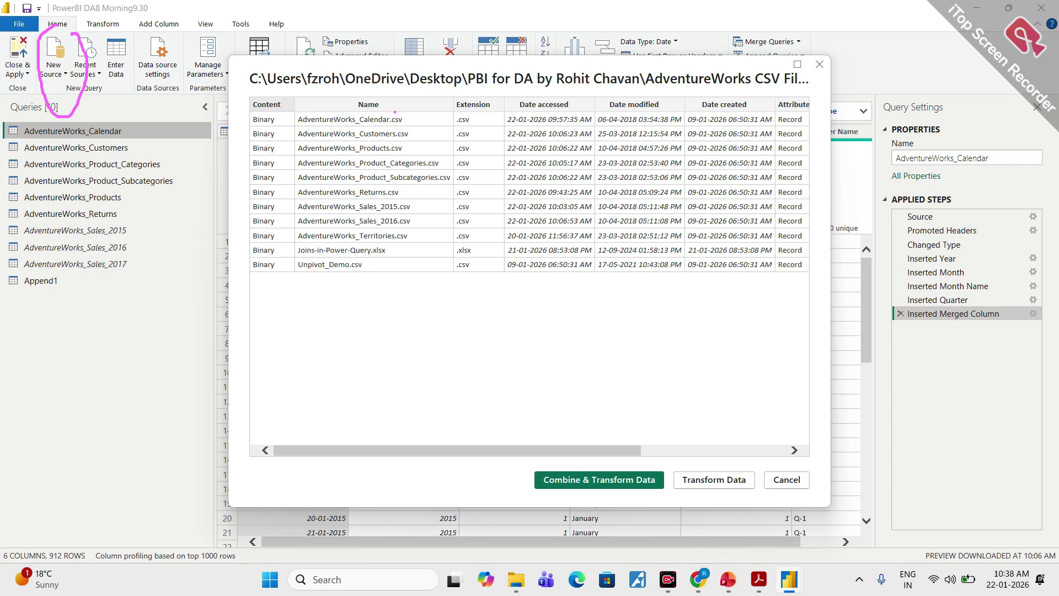
mouse_move(389, 100)
mouse_down()
mouse_move(260, 166)
mouse_move(434, 177)
mouse_move(406, 91)
mouse_move(442, 252)
mouse_move(482, 84)
mouse_move(469, 88)
mouse_up()
mouse_move(574, 93)
mouse_down()
mouse_move(596, 111)
mouse_move(584, 105)
mouse_up()
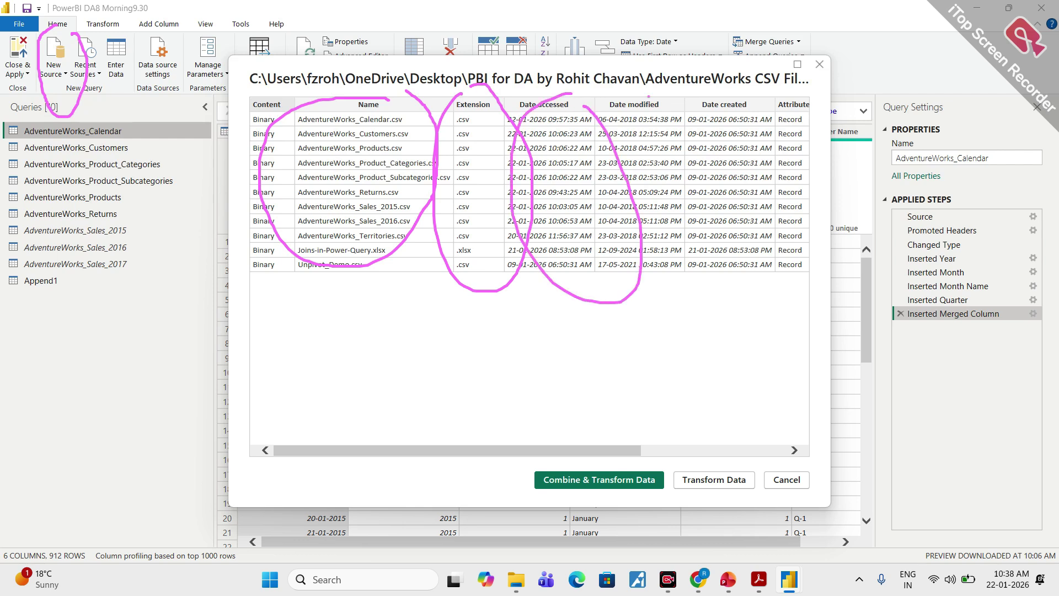
mouse_move(640, 86)
mouse_down()
mouse_move(711, 218)
mouse_move(695, 103)
mouse_up()
mouse_move(763, 94)
mouse_down()
mouse_move(802, 166)
mouse_move(757, 113)
mouse_up()
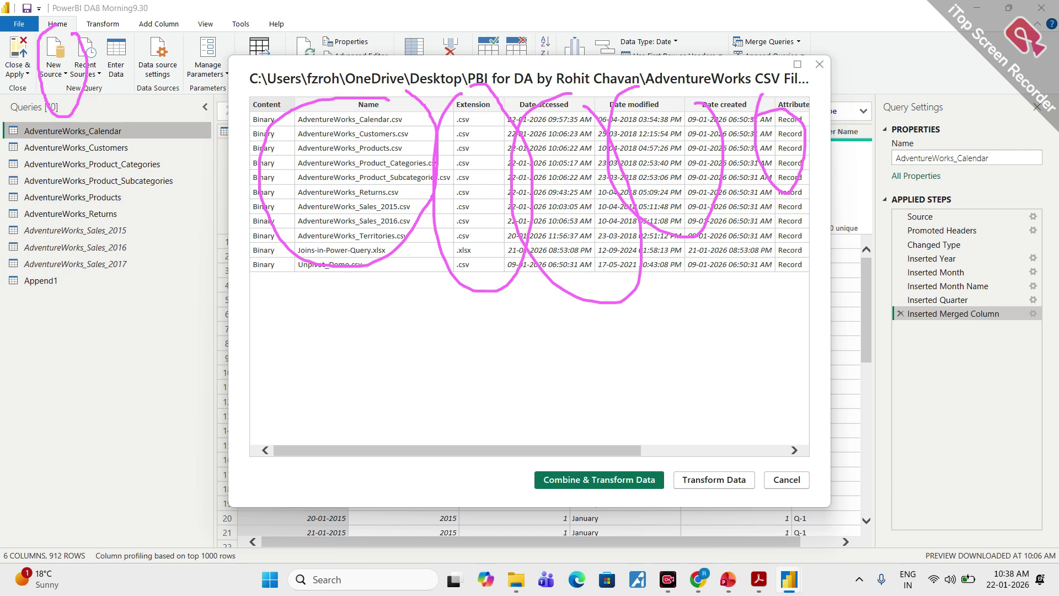
key(Escape)
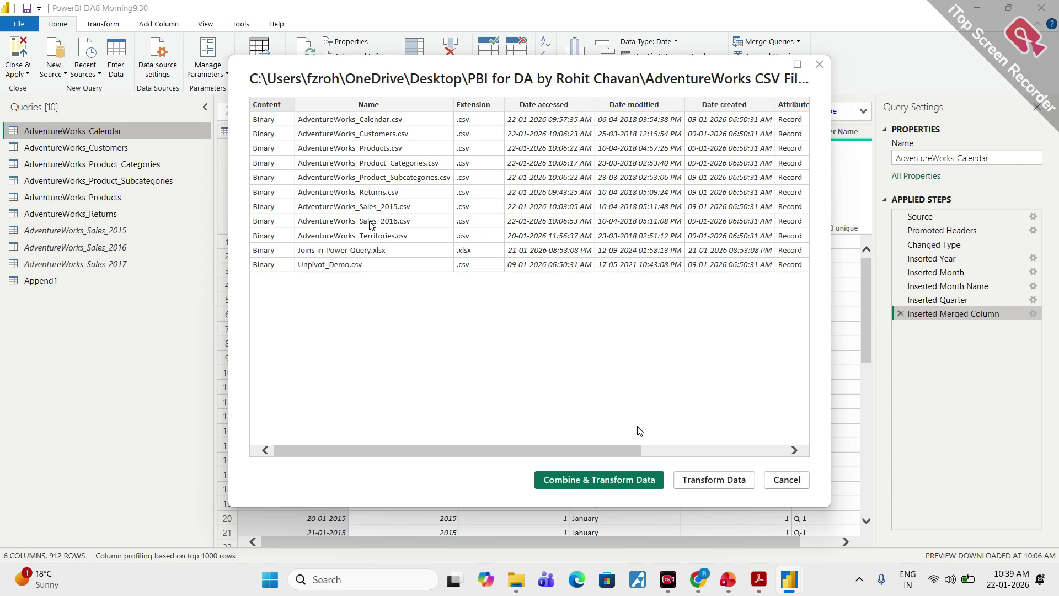
Step: Circle the file list, the Sales_2015 and Sales_2016 files, and the Combine & Transform Data and Transform Data options with the red screen pen
mouse_move(367, 200)
mouse_down()
mouse_move(358, 202)
mouse_move(384, 194)
mouse_move(382, 222)
mouse_up()
mouse_move(396, 97)
mouse_down()
mouse_move(353, 99)
mouse_move(271, 243)
mouse_move(501, 188)
mouse_move(376, 87)
mouse_up()
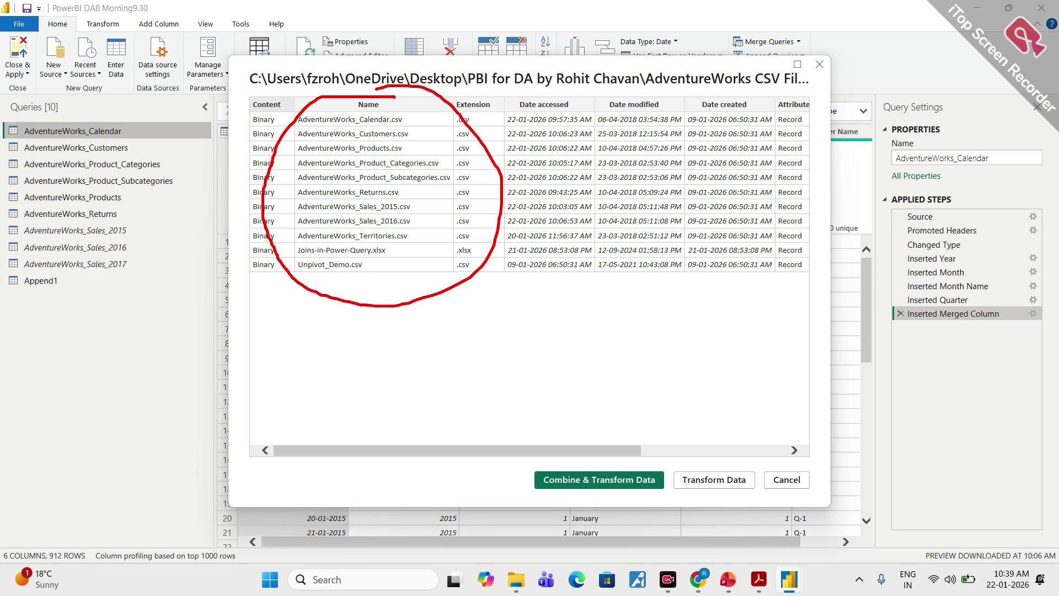
mouse_move(575, 413)
mouse_down()
mouse_move(583, 519)
mouse_move(645, 445)
mouse_move(596, 429)
mouse_up()
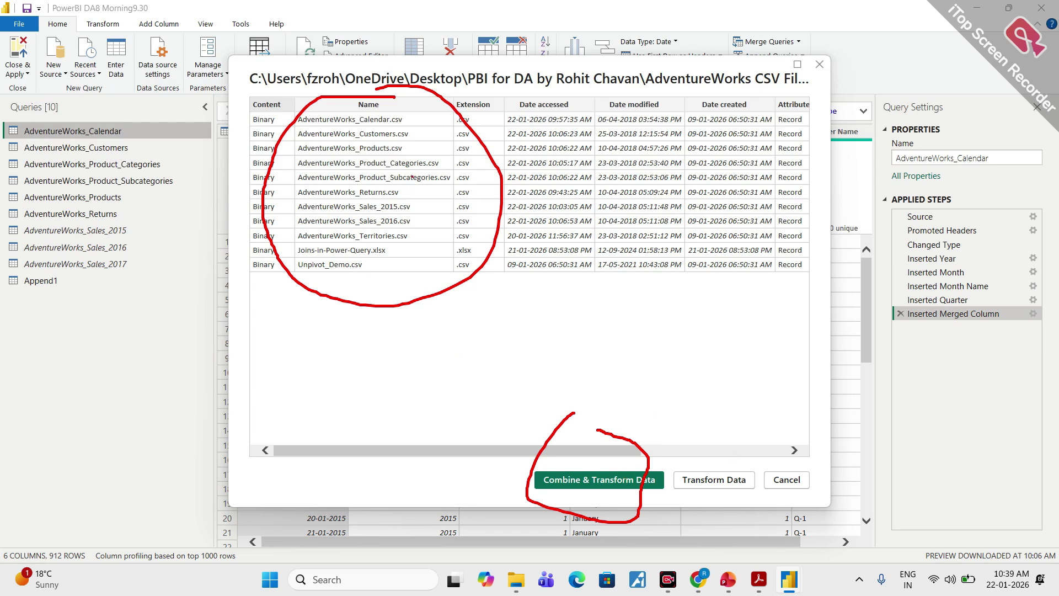
mouse_move(389, 206)
mouse_down()
mouse_move(270, 225)
mouse_move(451, 223)
mouse_move(376, 199)
mouse_up()
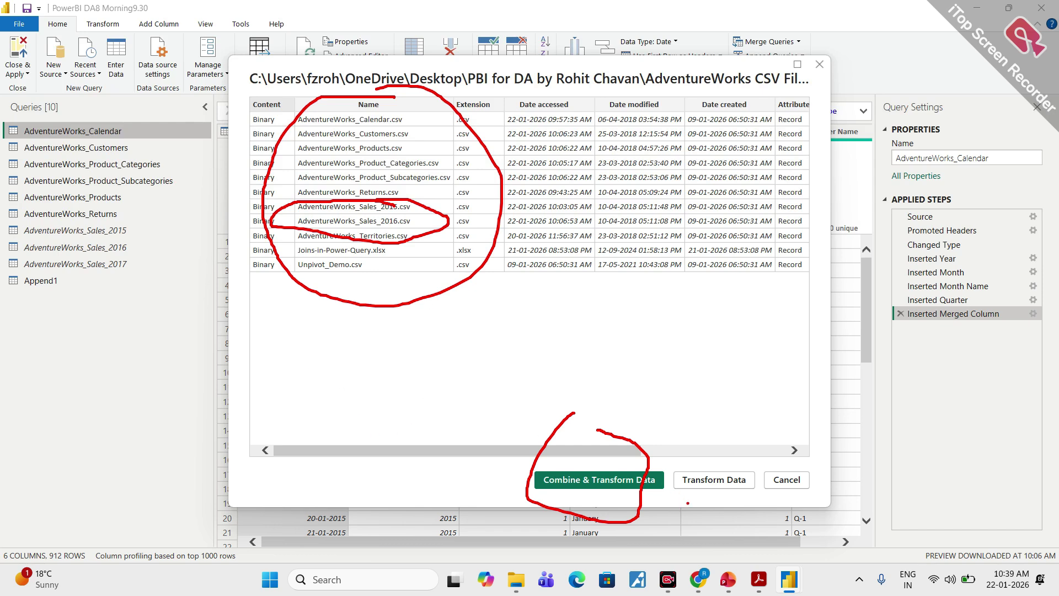
mouse_move(754, 463)
mouse_down()
mouse_move(684, 463)
mouse_move(745, 490)
mouse_move(746, 473)
mouse_up()
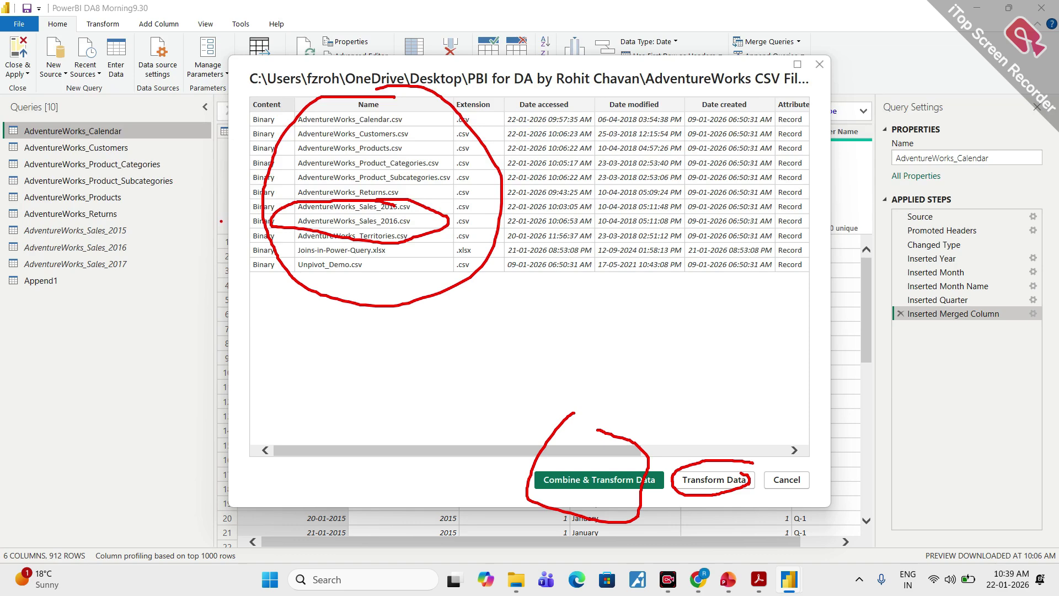
Step: Clear the pen marks and load the folder's file list into a query for transformation without combining the files
key(Escape)
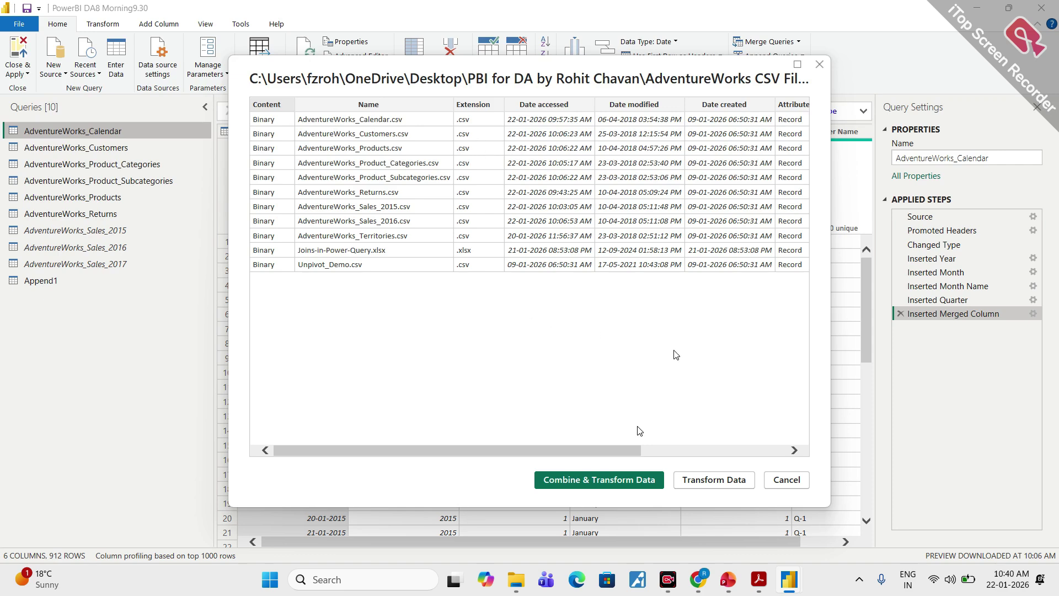
click(718, 481)
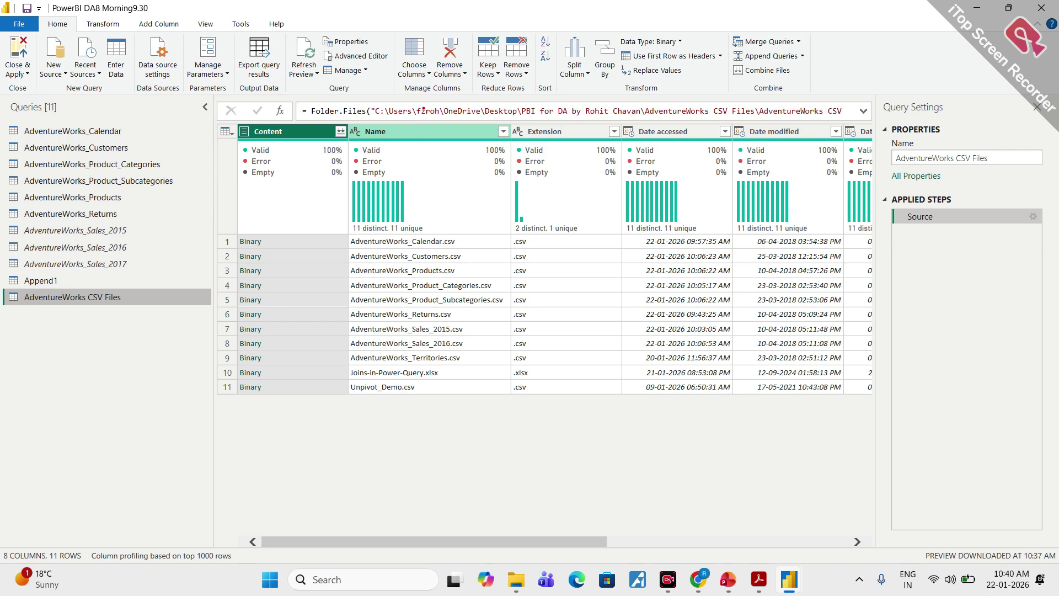
mouse_move(424, 108)
mouse_down()
mouse_move(441, 436)
mouse_move(436, 121)
mouse_up()
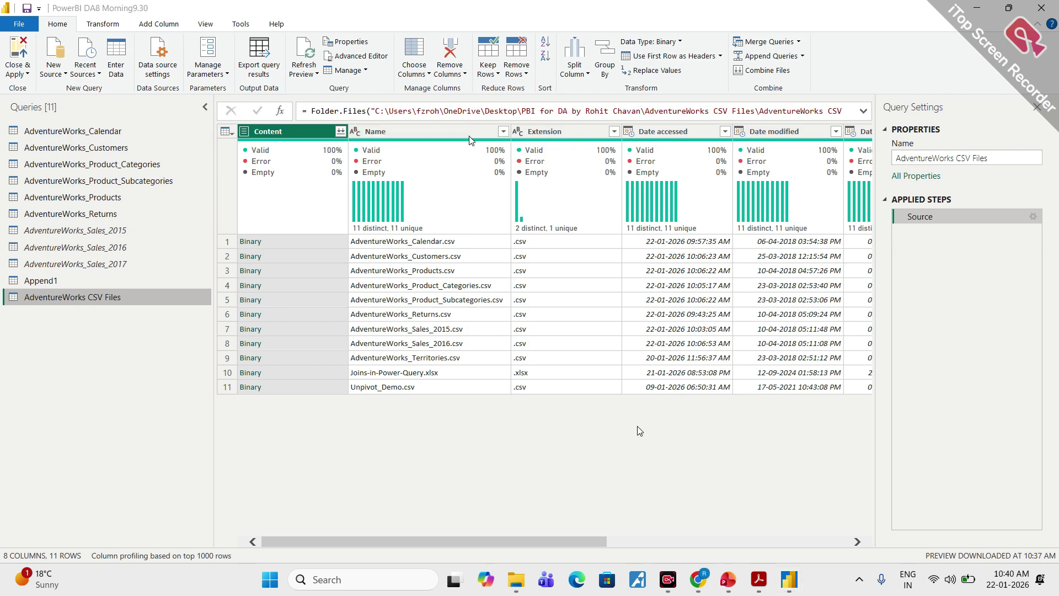
Step: Filter the Name column with a text filter that keeps only file names containing "Sales"
click(504, 131)
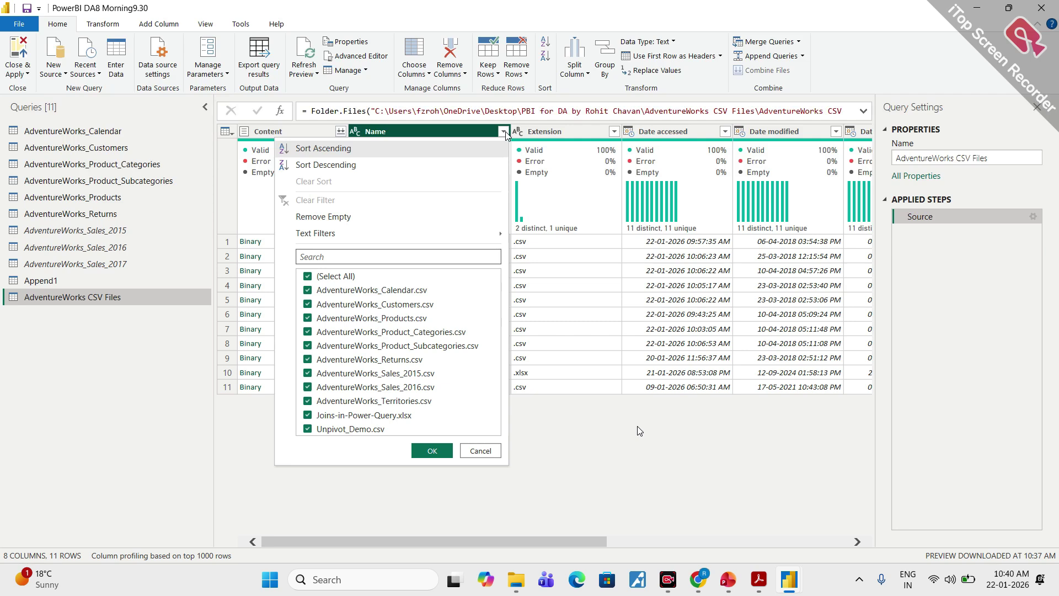
mouse_move(409, 233)
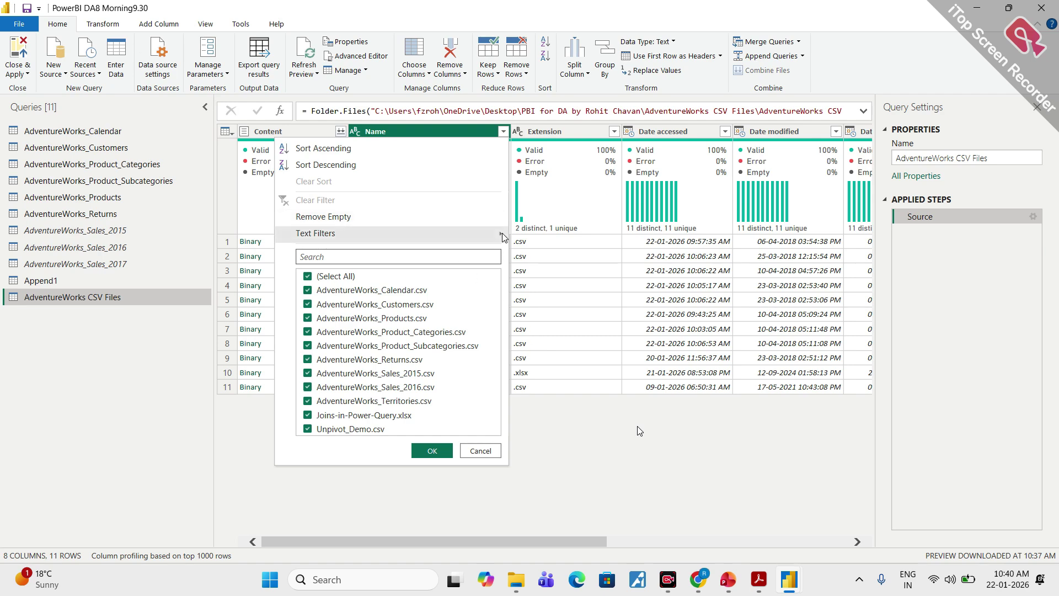
click(547, 342)
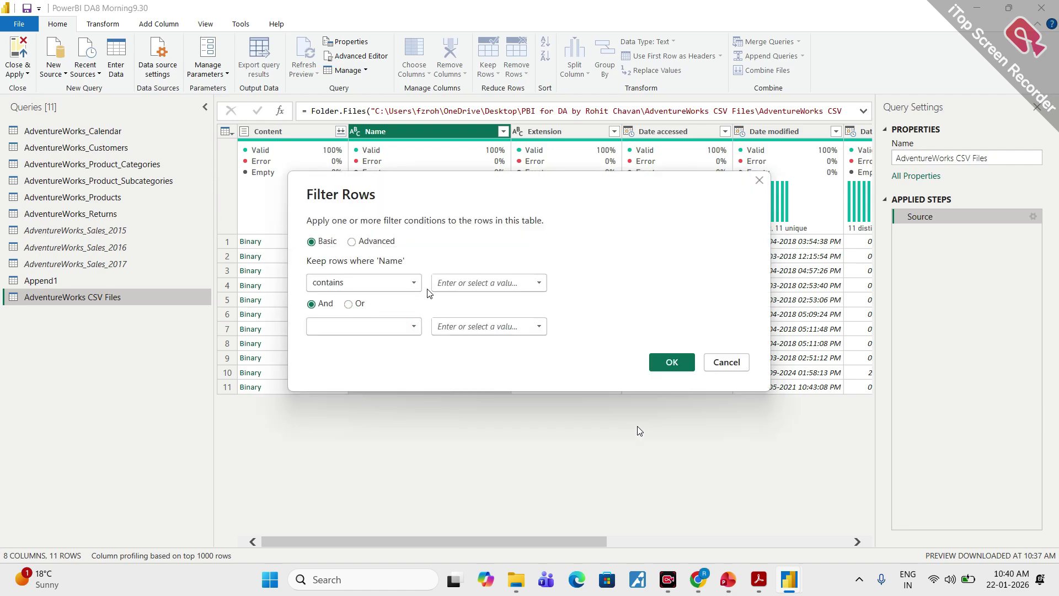
click(455, 283)
text(Sales)
drag(504, 196, 485, 164)
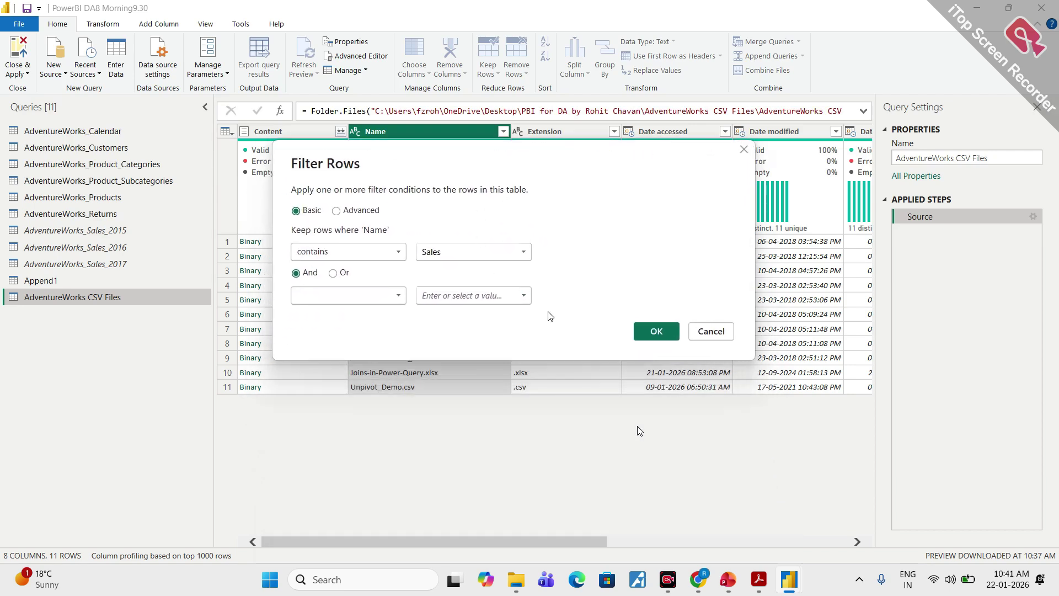
click(645, 331)
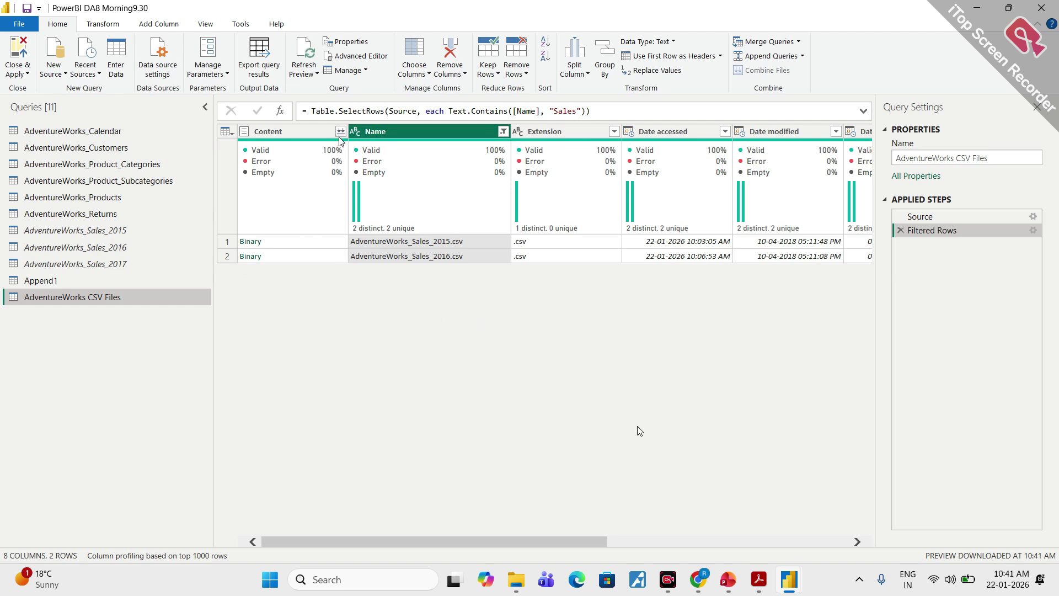
Step: Combine the filtered Content files using the first file as the sample, and circle the Helper Queries group with the screen pen
mouse_move(345, 160)
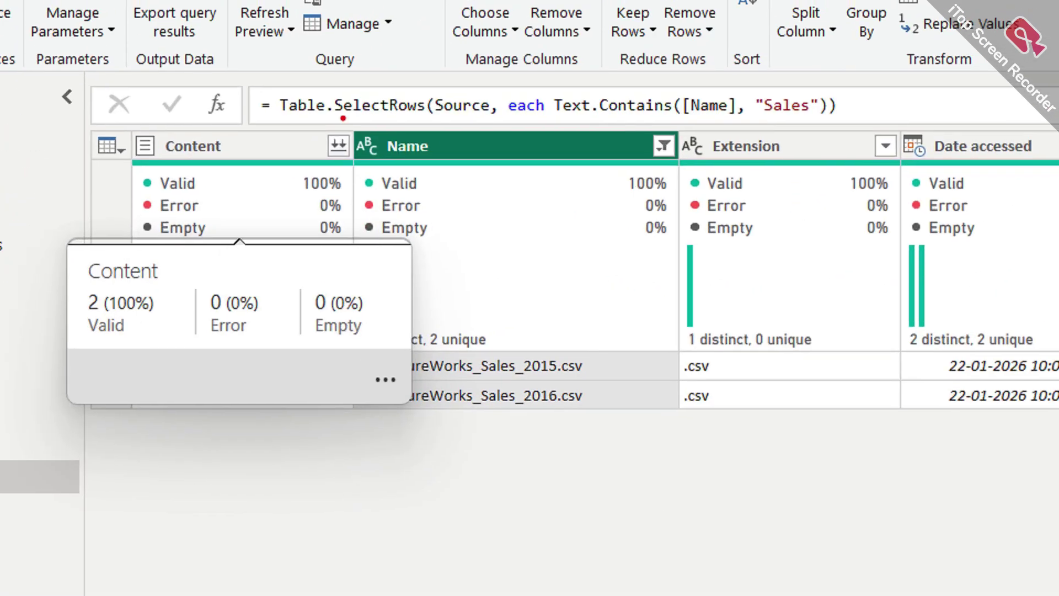
mouse_move(355, 91)
mouse_down()
mouse_move(404, 166)
mouse_move(339, 94)
mouse_up()
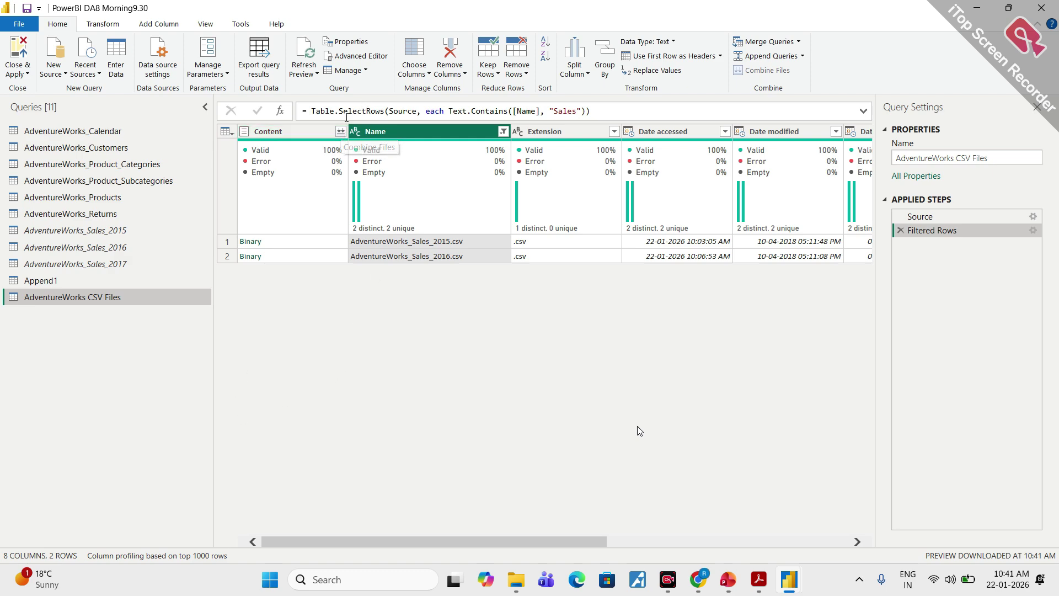
click(338, 131)
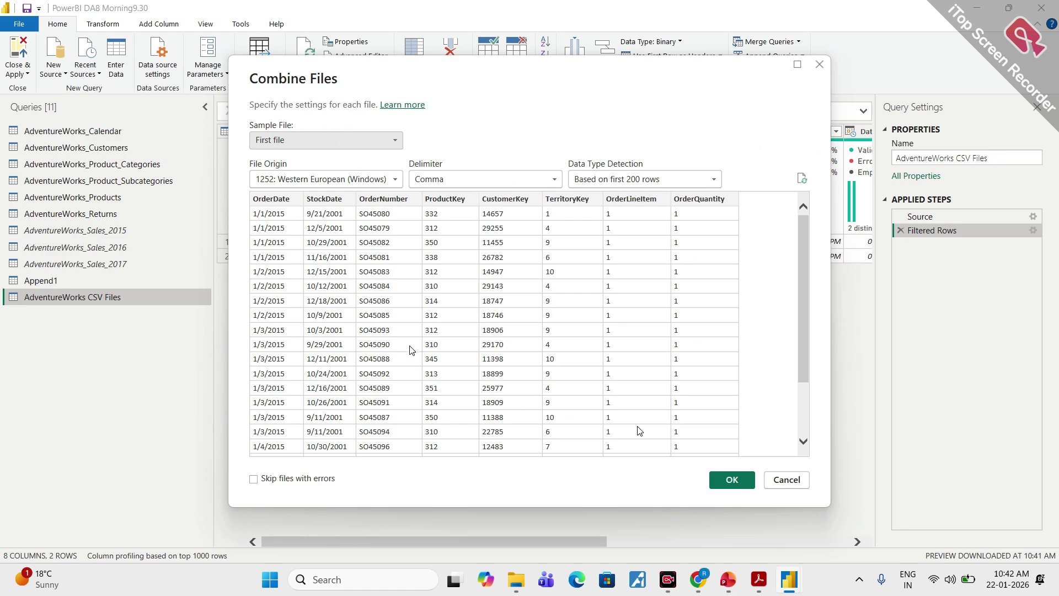
scroll(409, 345, down, 1)
scroll(496, 307, up, 1)
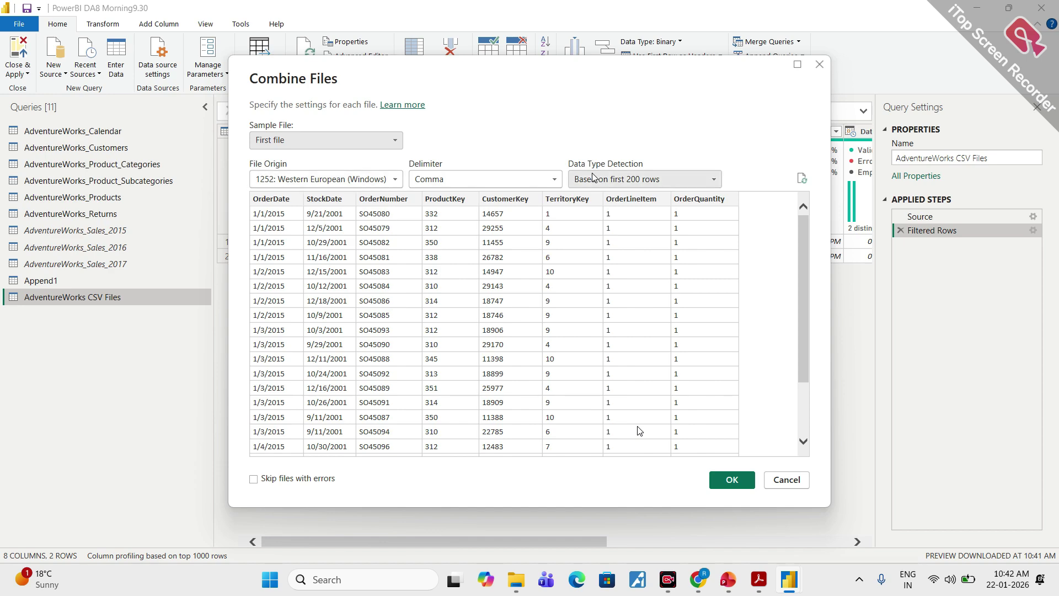
click(742, 483)
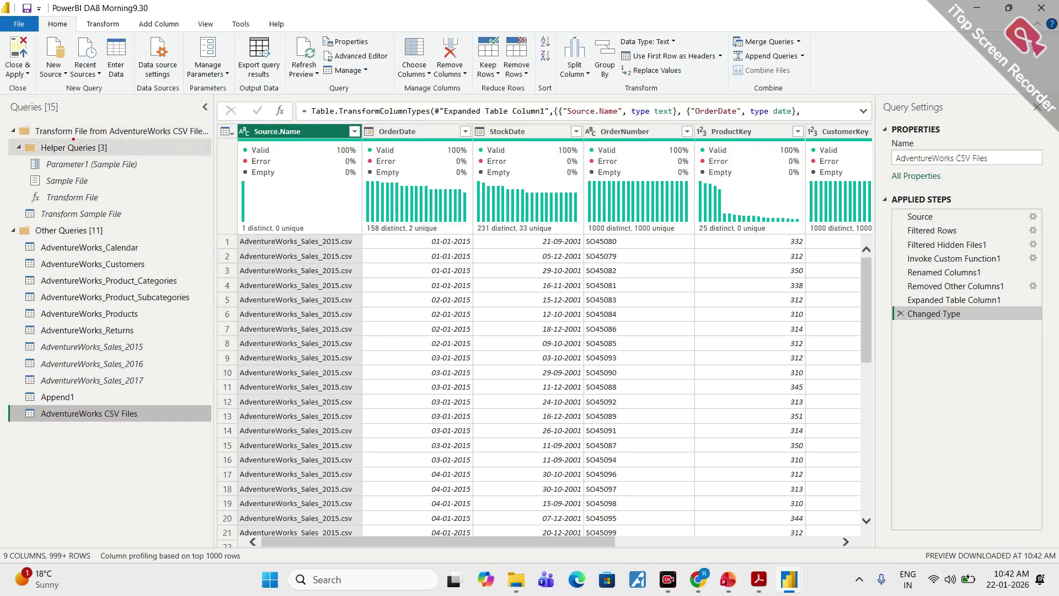
mouse_move(73, 139)
mouse_down()
mouse_move(16, 152)
mouse_move(125, 118)
mouse_move(88, 116)
mouse_up()
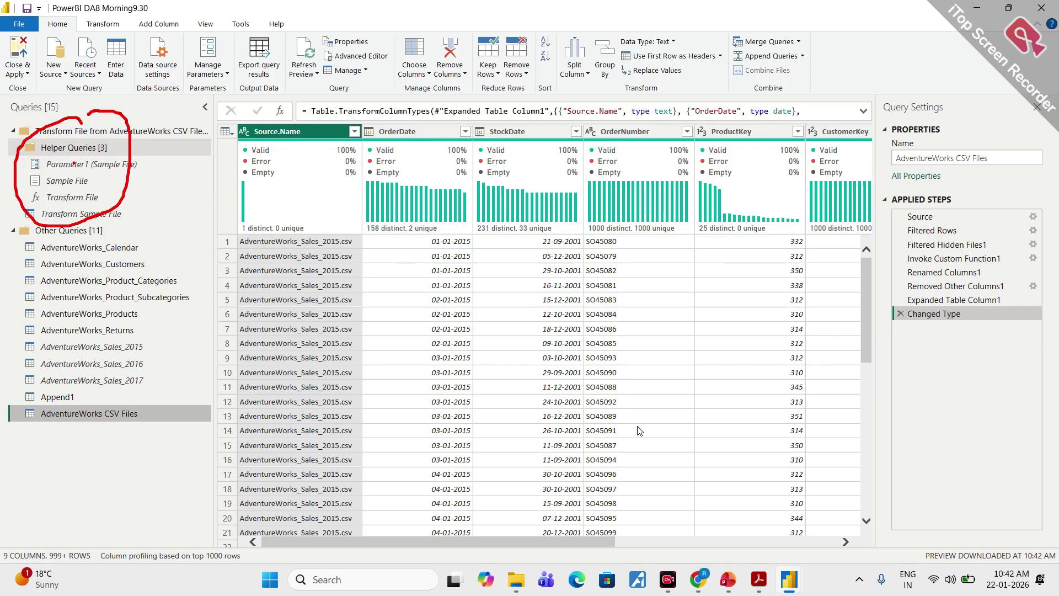
key(Escape)
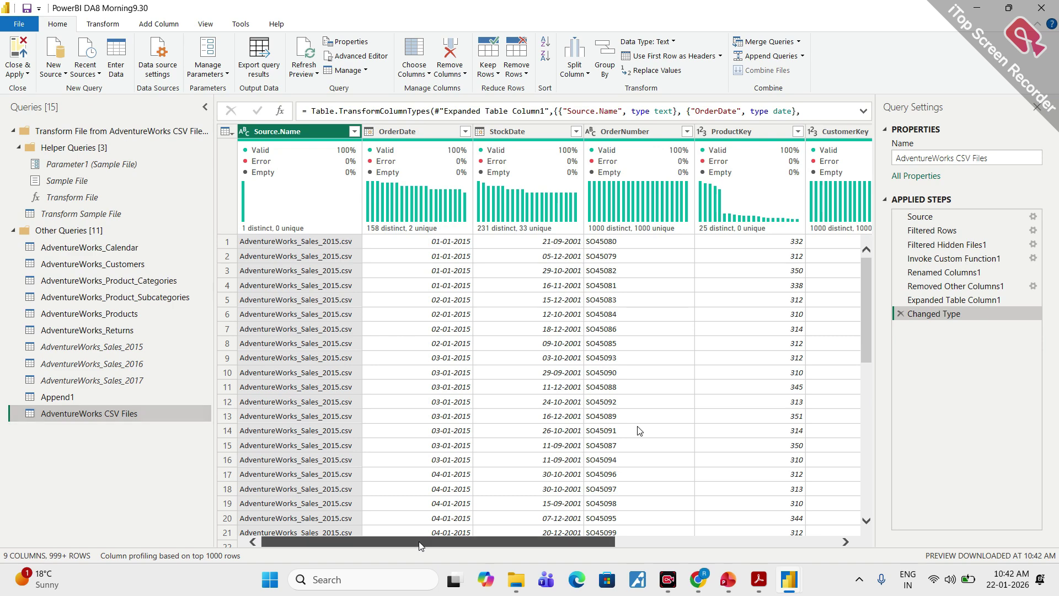
Step: Add a Year column extracted from the OrderDate column of the combined sales query
click(399, 131)
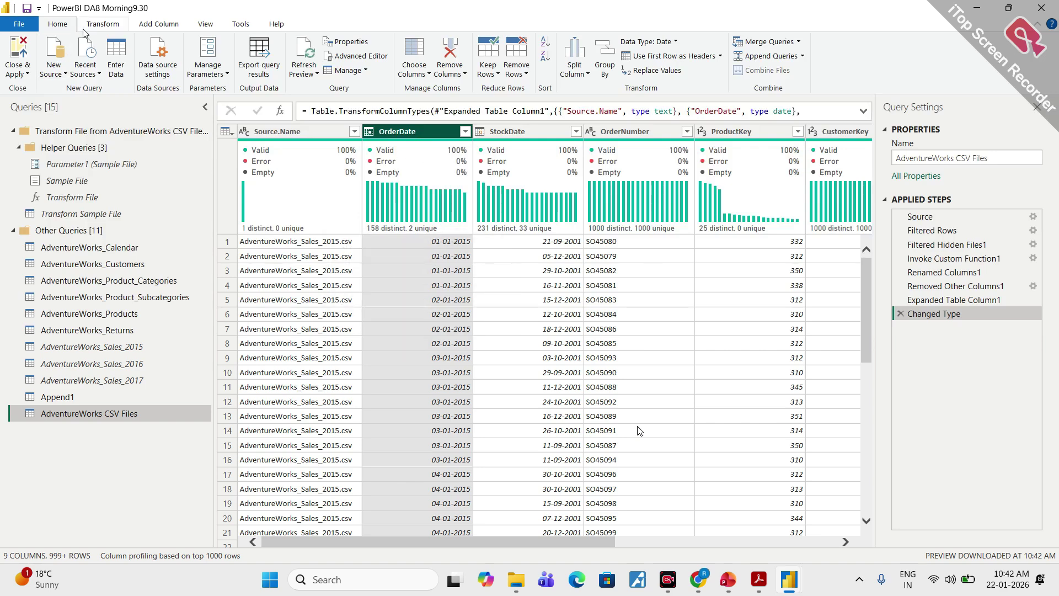
click(147, 25)
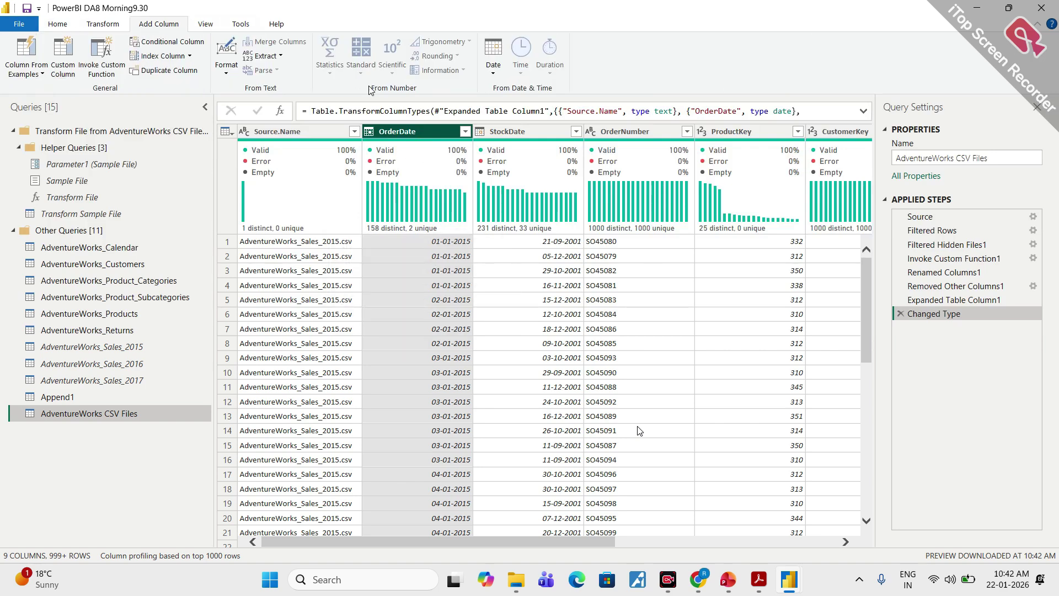
click(493, 71)
mouse_move(571, 135)
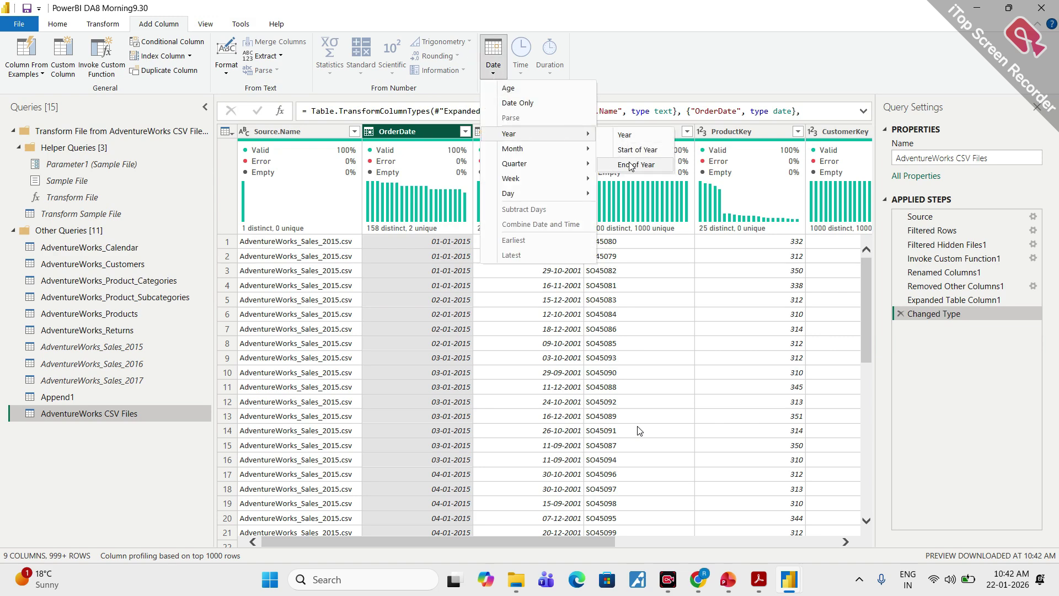
click(626, 138)
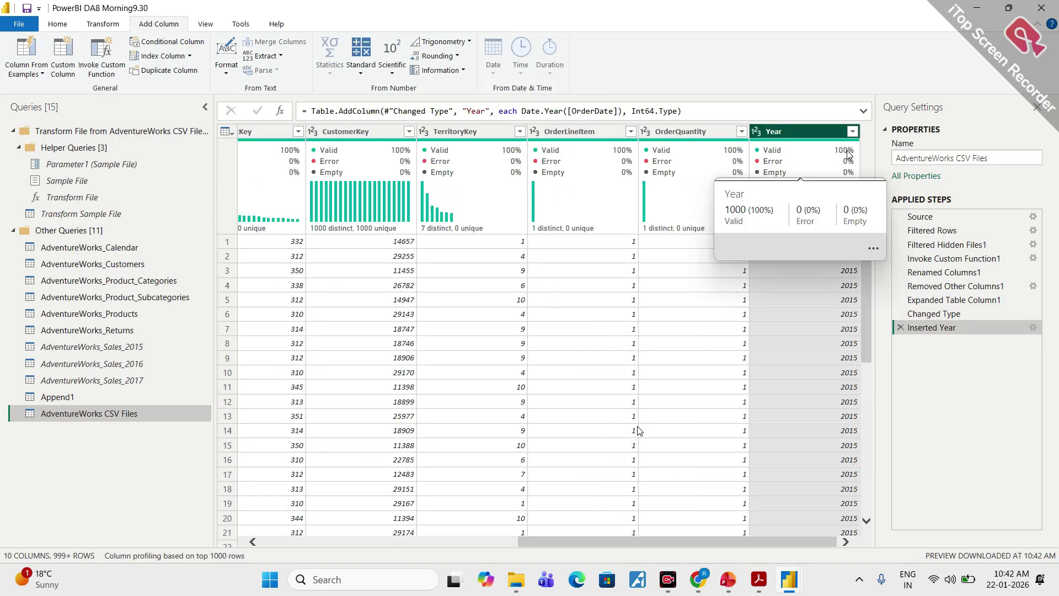
Step: Check the complete list of years in the new Year column's filter without applying a filter
click(854, 133)
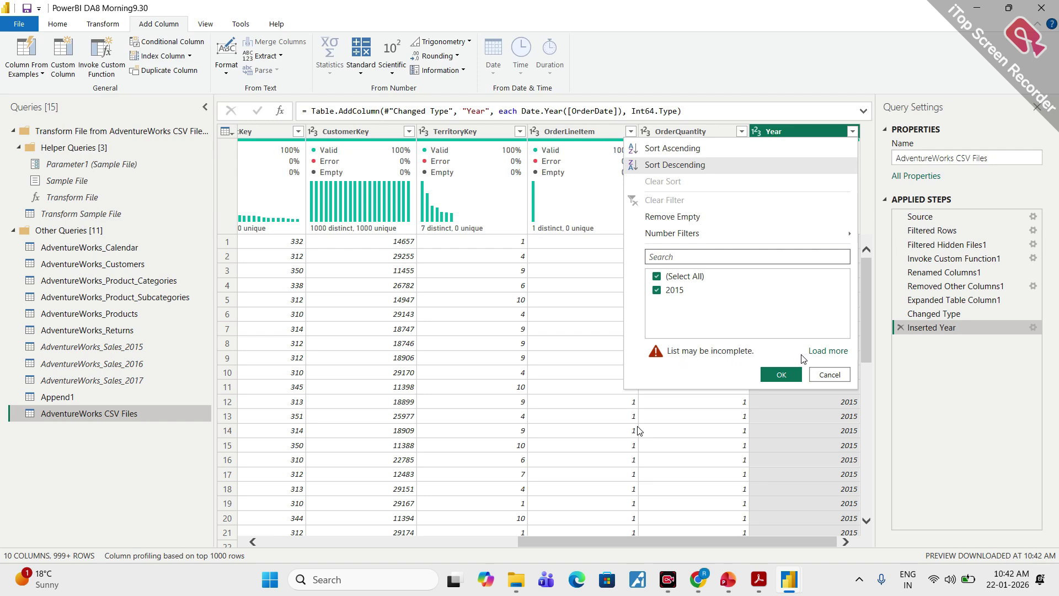
click(825, 352)
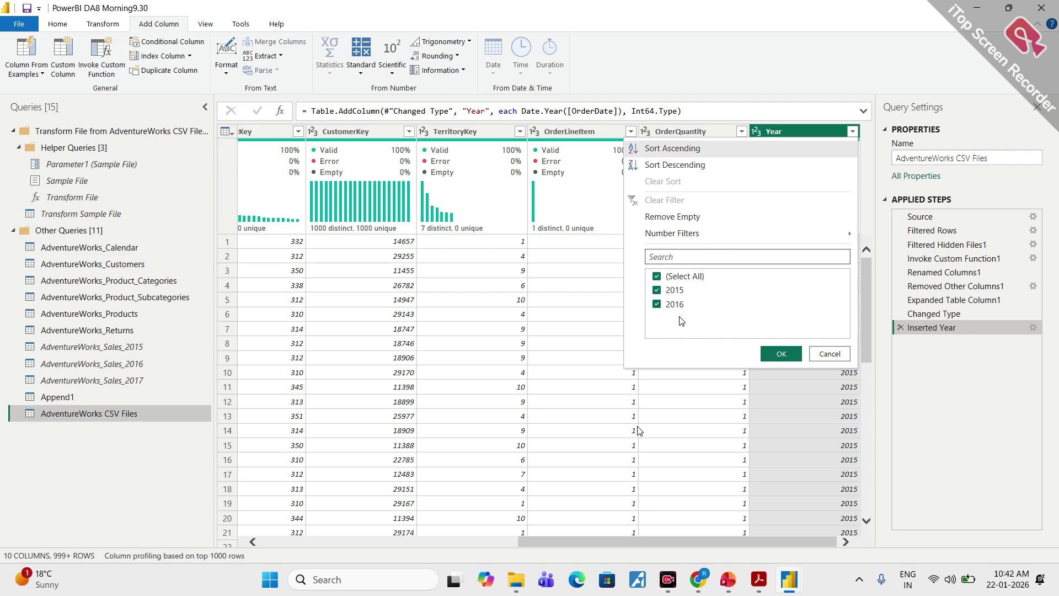
click(830, 354)
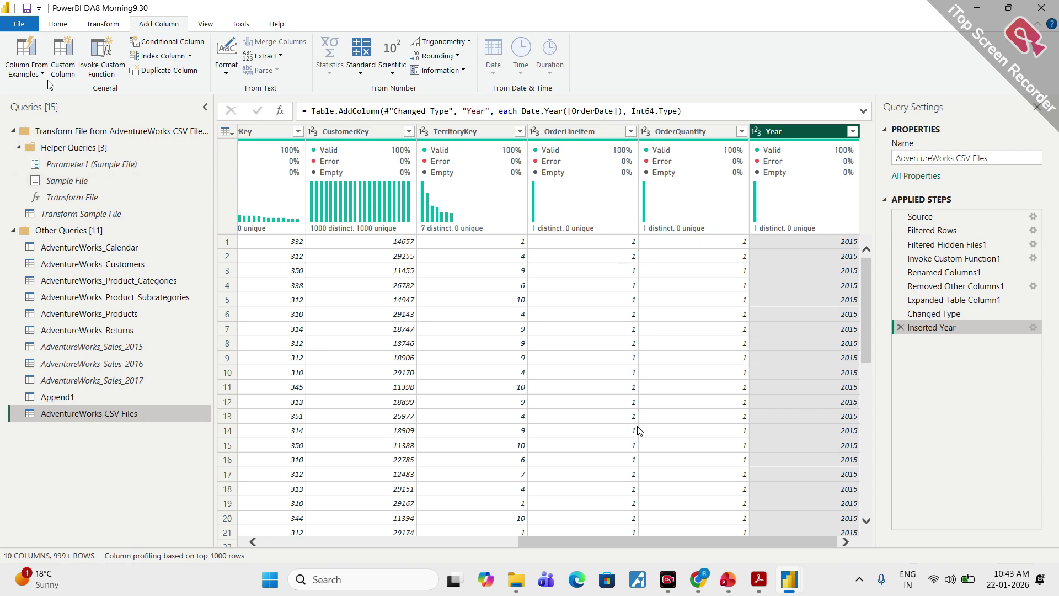
Step: Close and apply the queries to the report, and reopen the AdventureWorks CSV Files query in the Power Query Editor
click(60, 25)
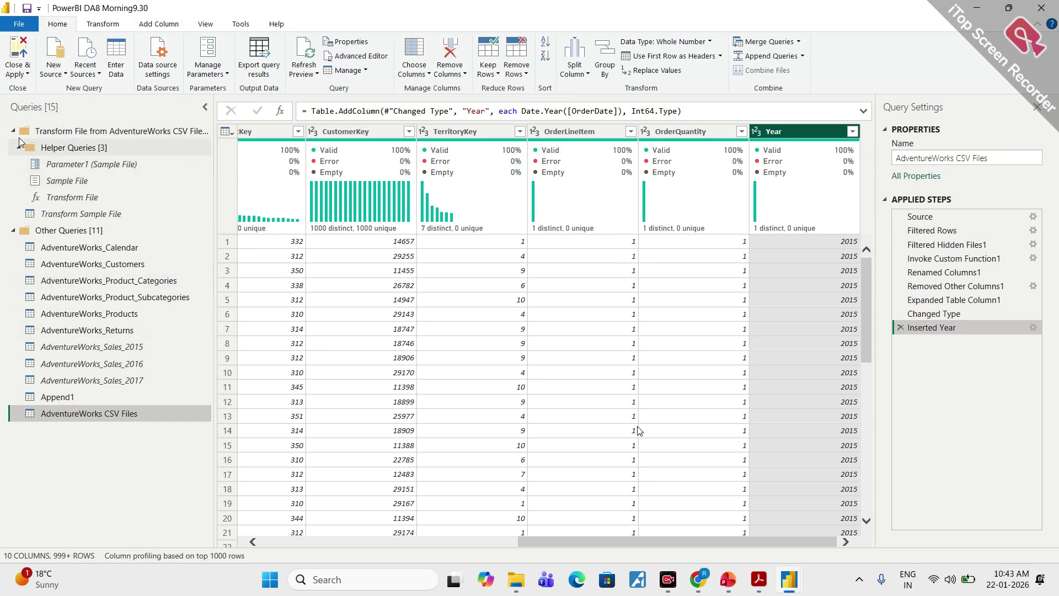
click(20, 54)
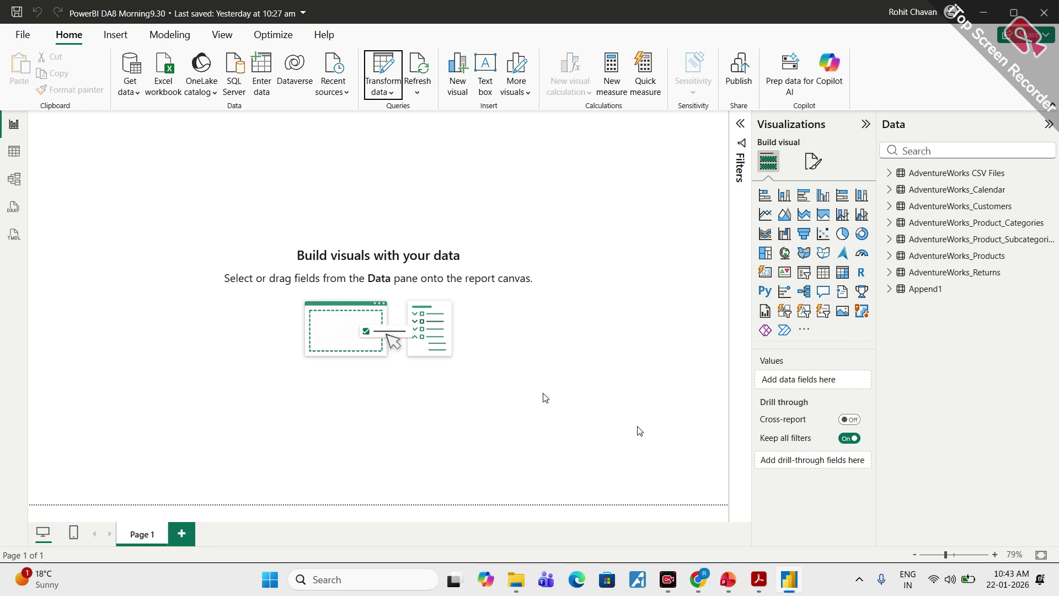
click(386, 104)
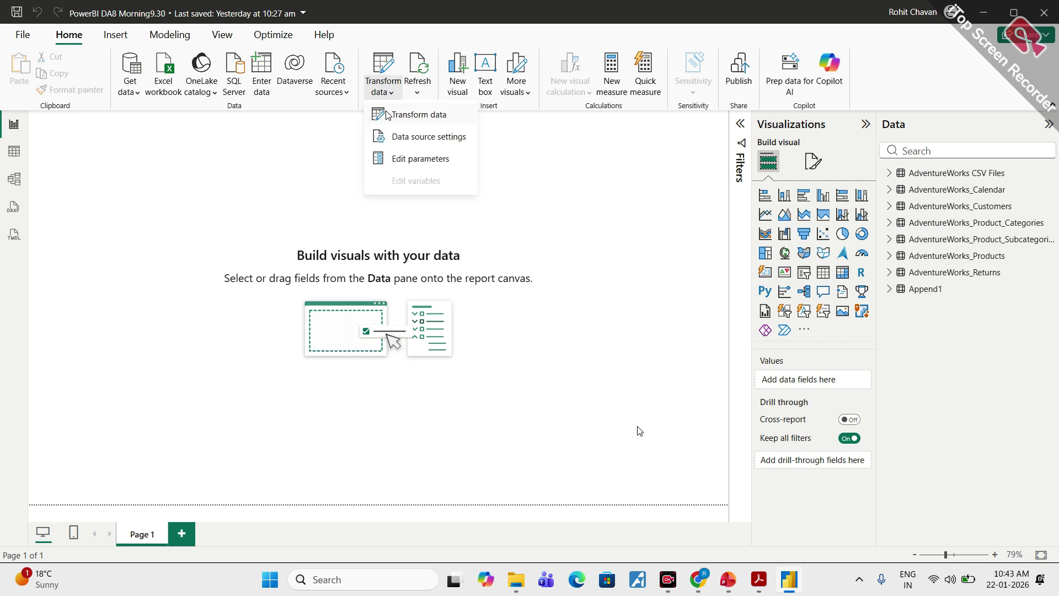
click(422, 114)
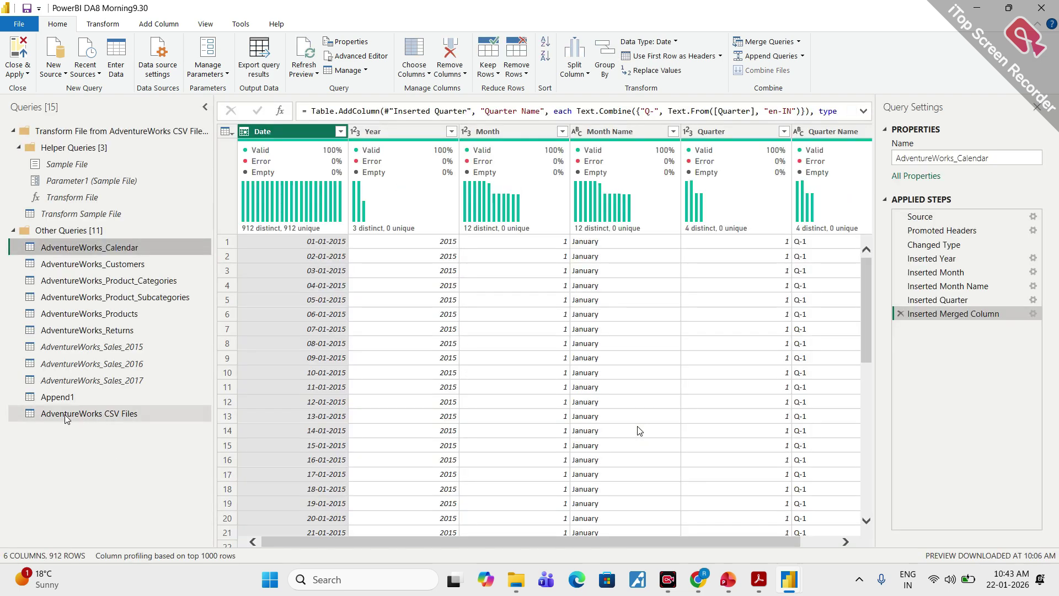
click(111, 414)
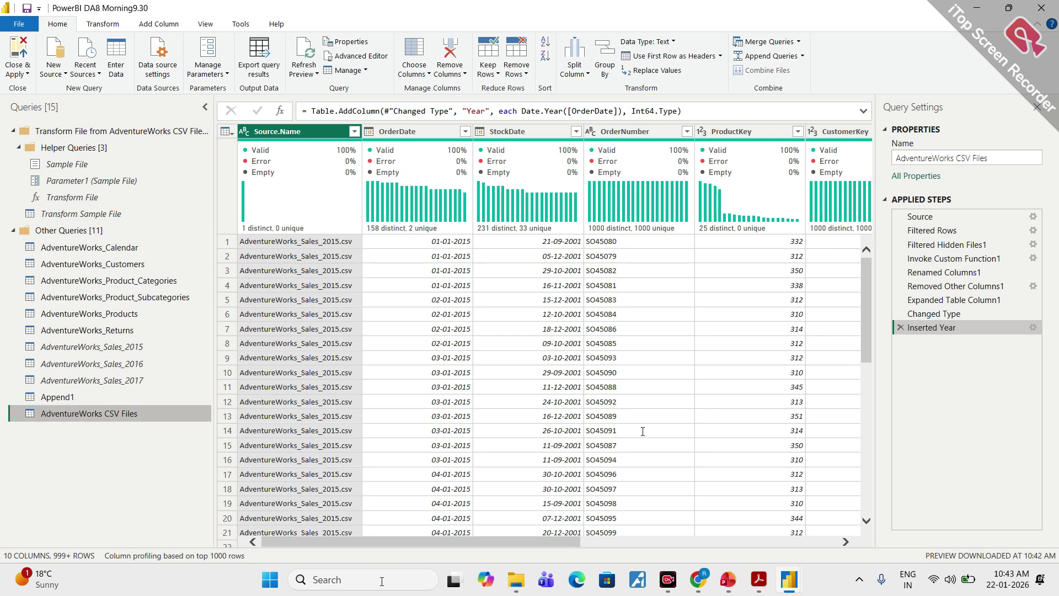
Step: Recheck which years the reopened AdventureWorks CSV Files query contains by loading all Year filter values, leaving the column unfiltered
drag(443, 540, 795, 521)
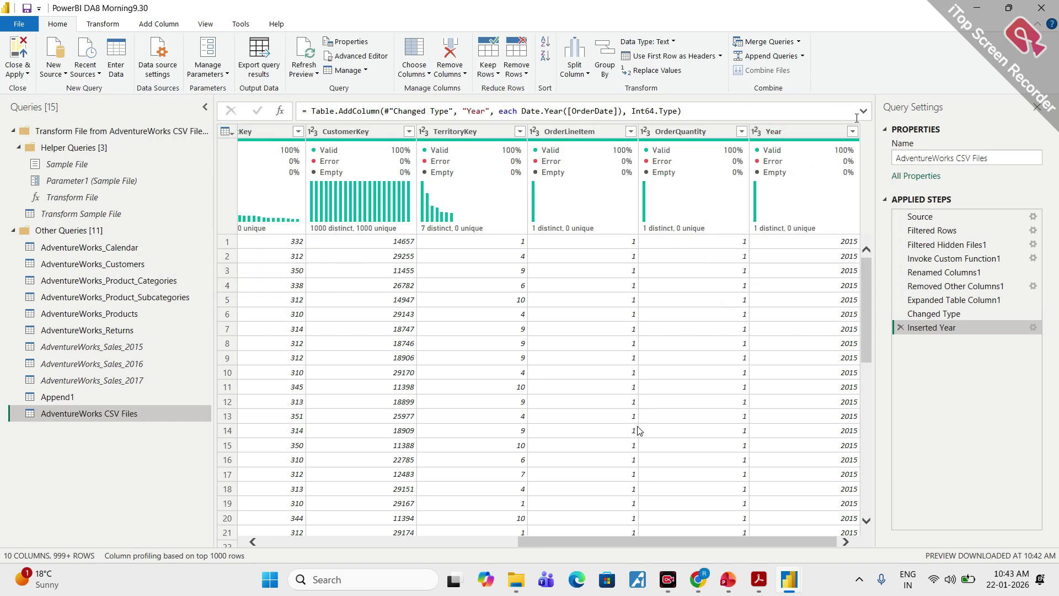
click(830, 134)
click(853, 131)
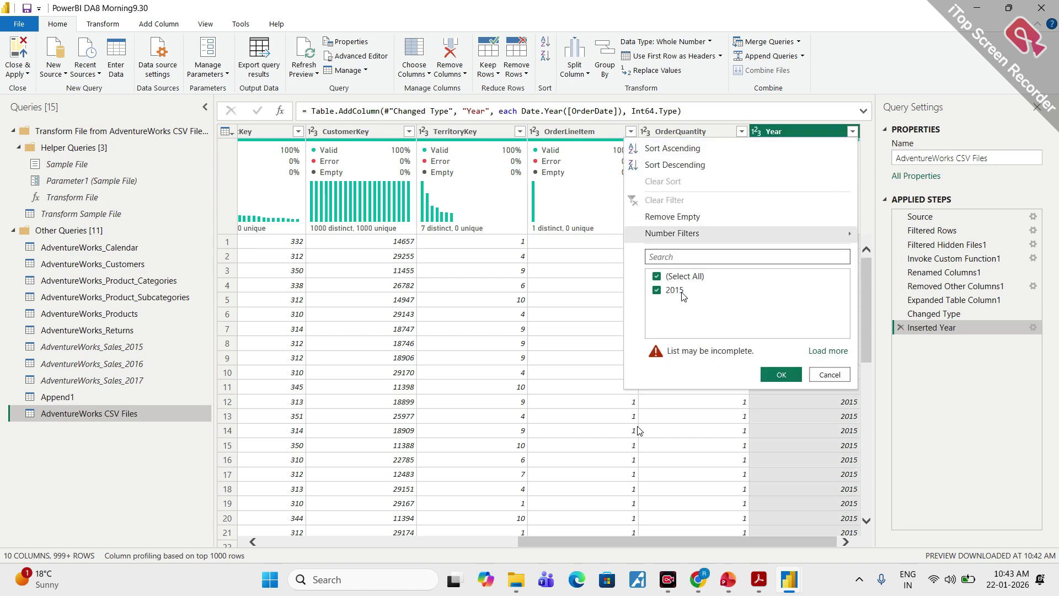
click(823, 353)
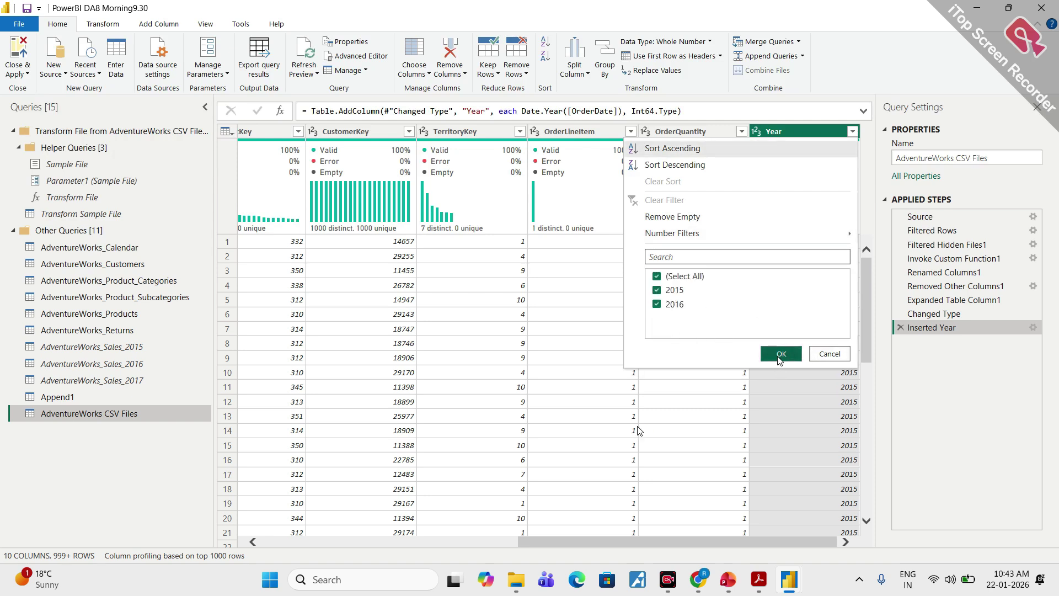
click(829, 354)
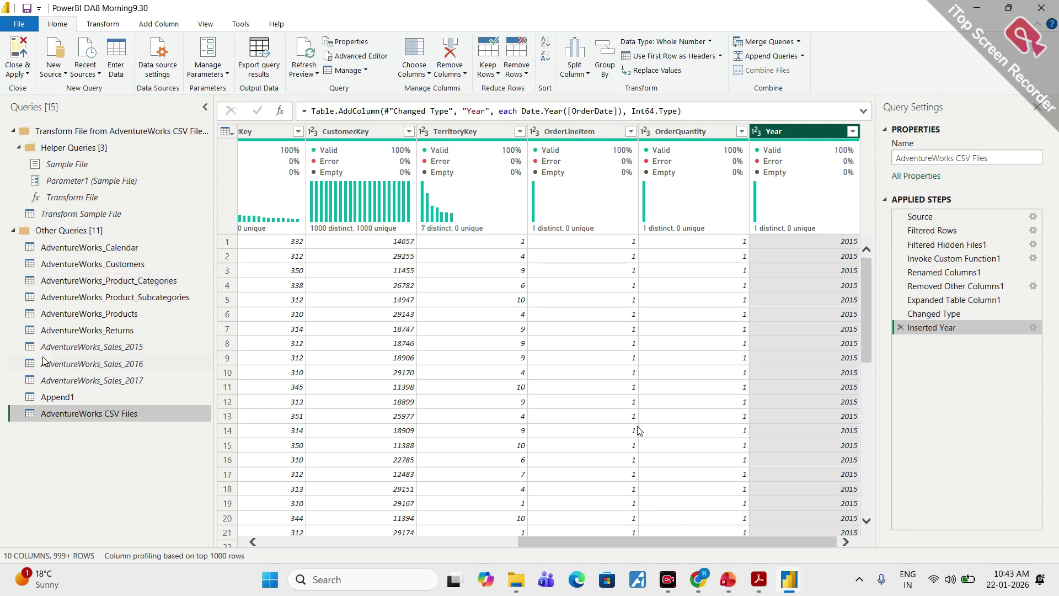
Step: Switch to File Explorer and copy AdventureWorks_Sales_2017 from the parent folder into the inner AdventureWorks CSV Files folder
mouse_move(516, 579)
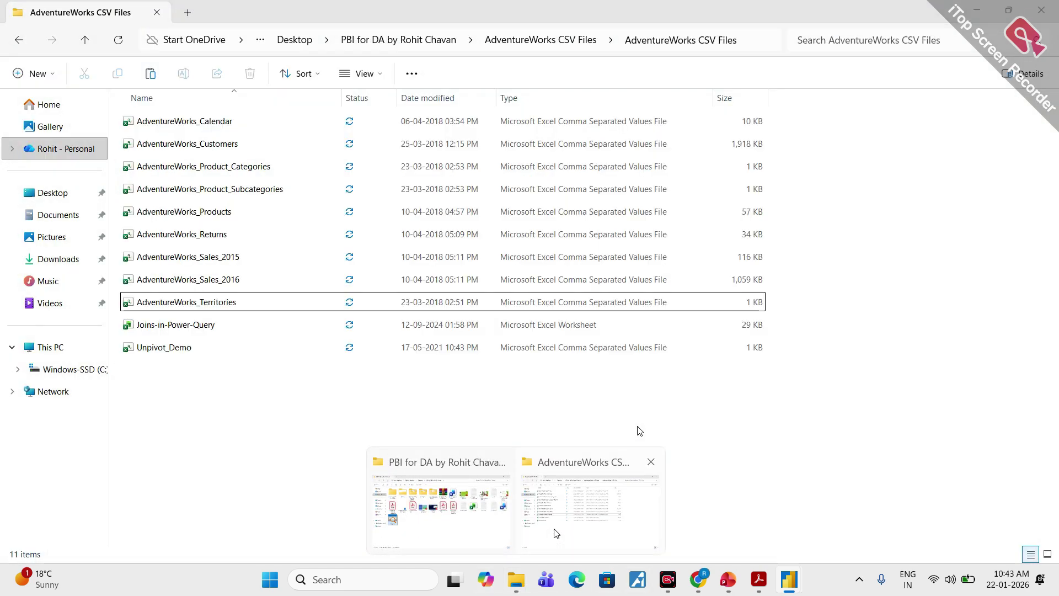
click(557, 533)
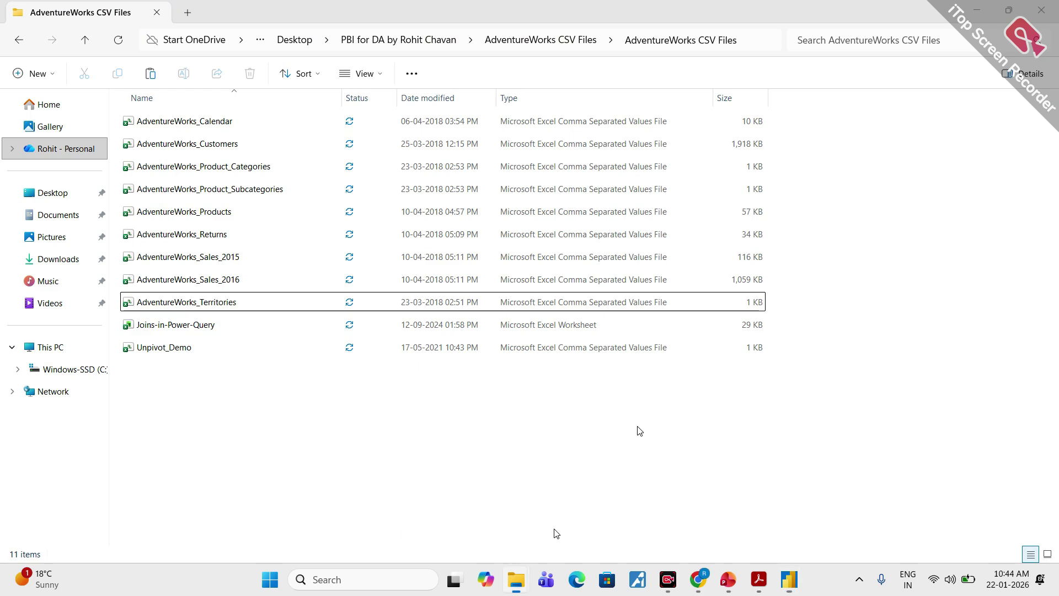
click(20, 44)
click(197, 155)
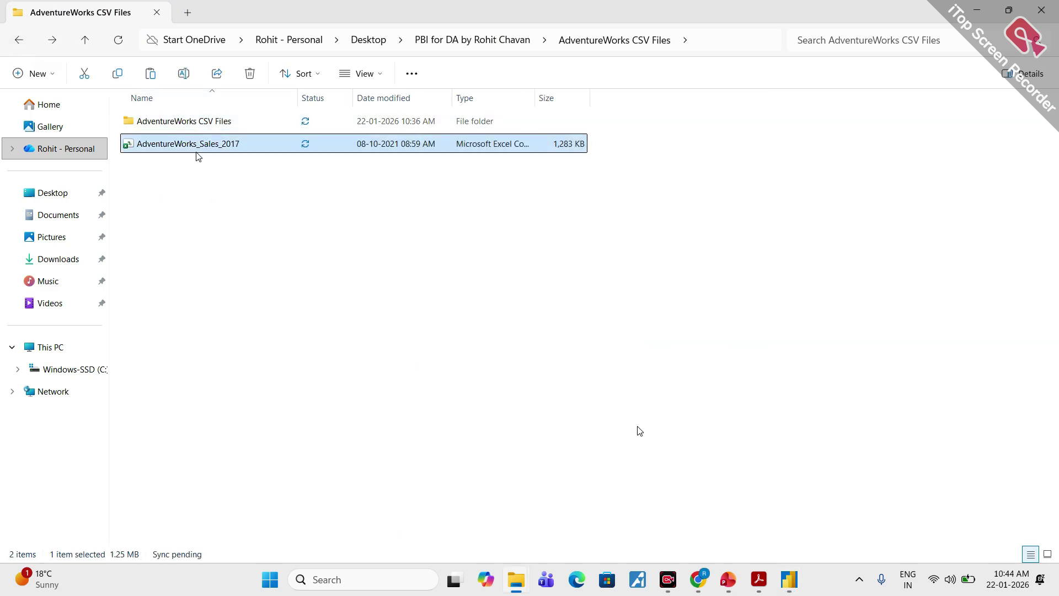
double_click(208, 123)
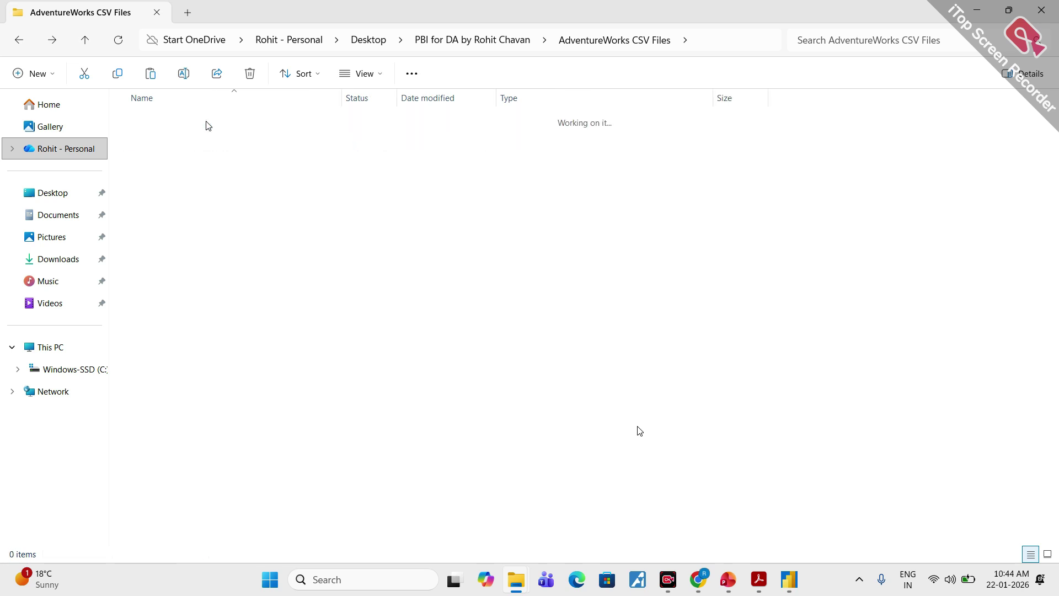
key(ctrl+v)
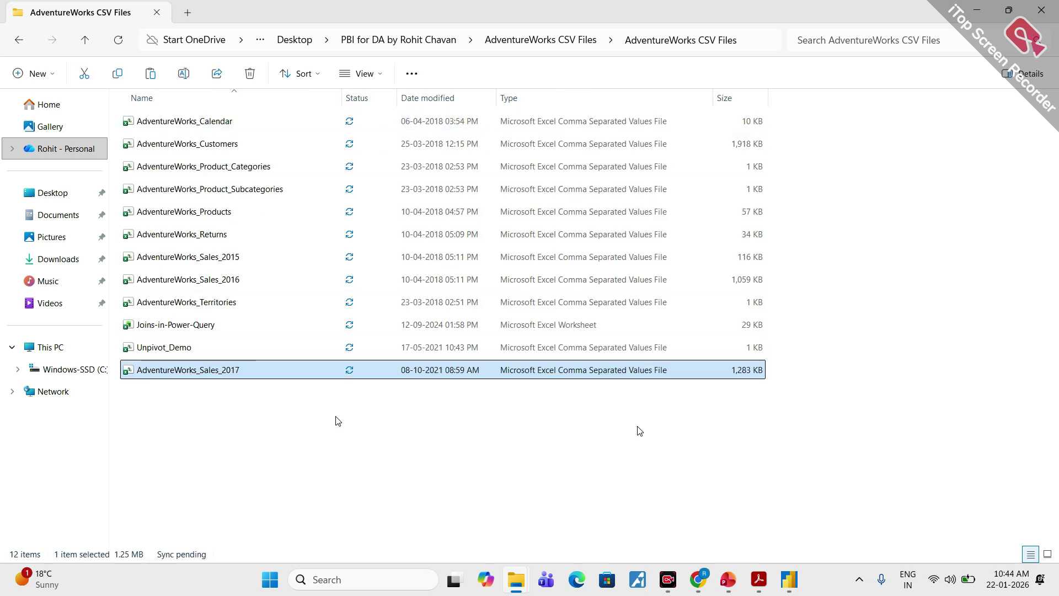
right_click(276, 453)
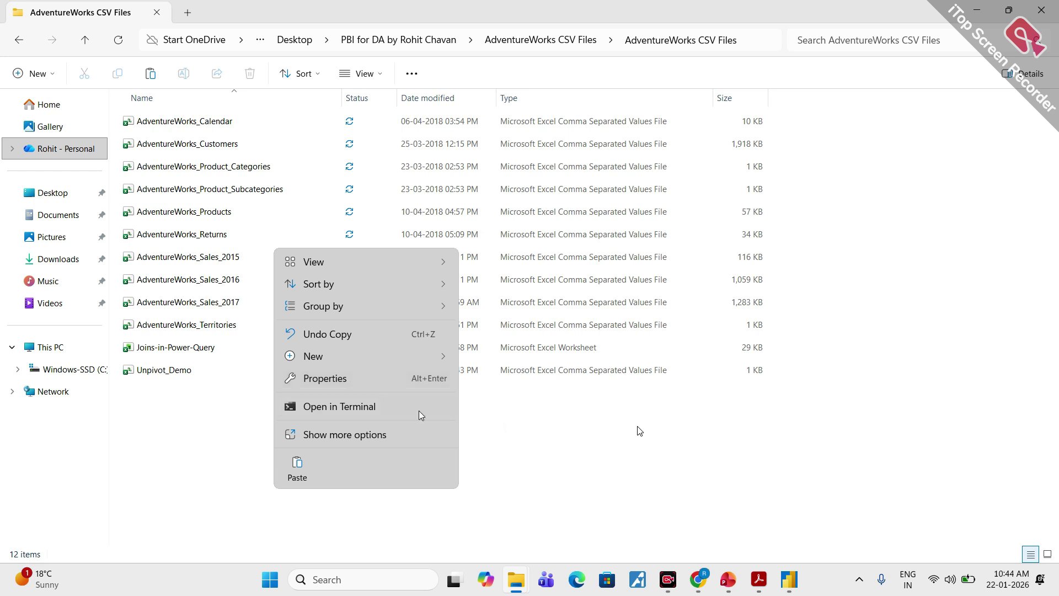
click(189, 421)
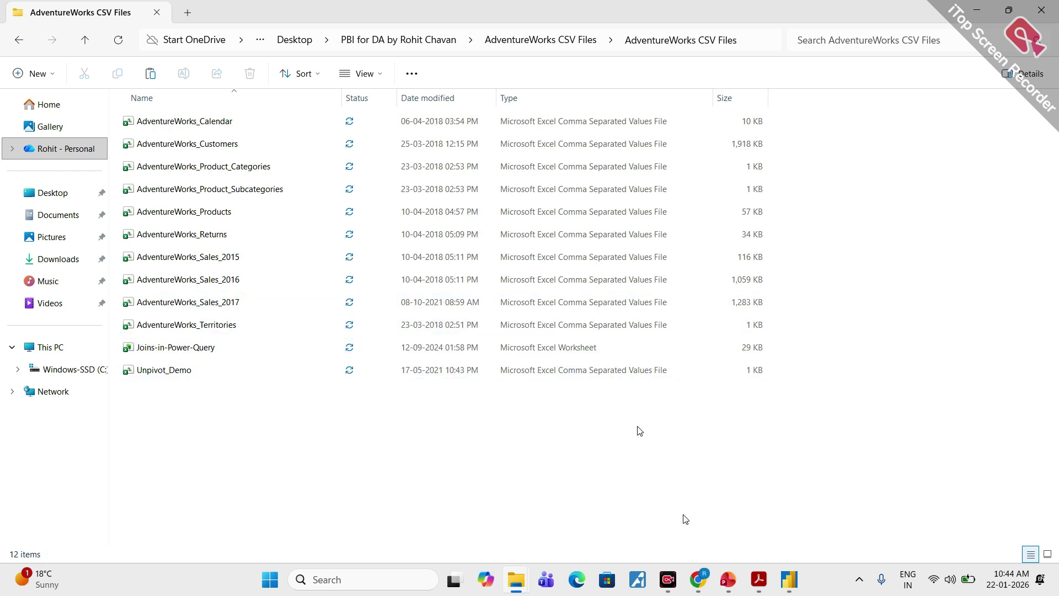
Step: Return to the Power Query Editor and refresh the previews of all queries
click(861, 497)
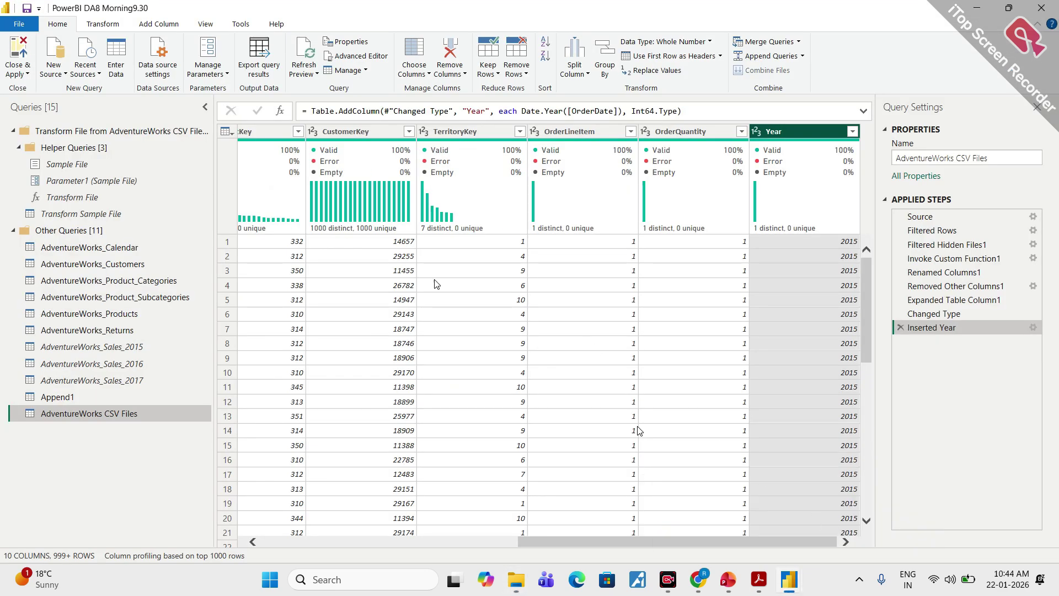
drag(561, 542, 304, 542)
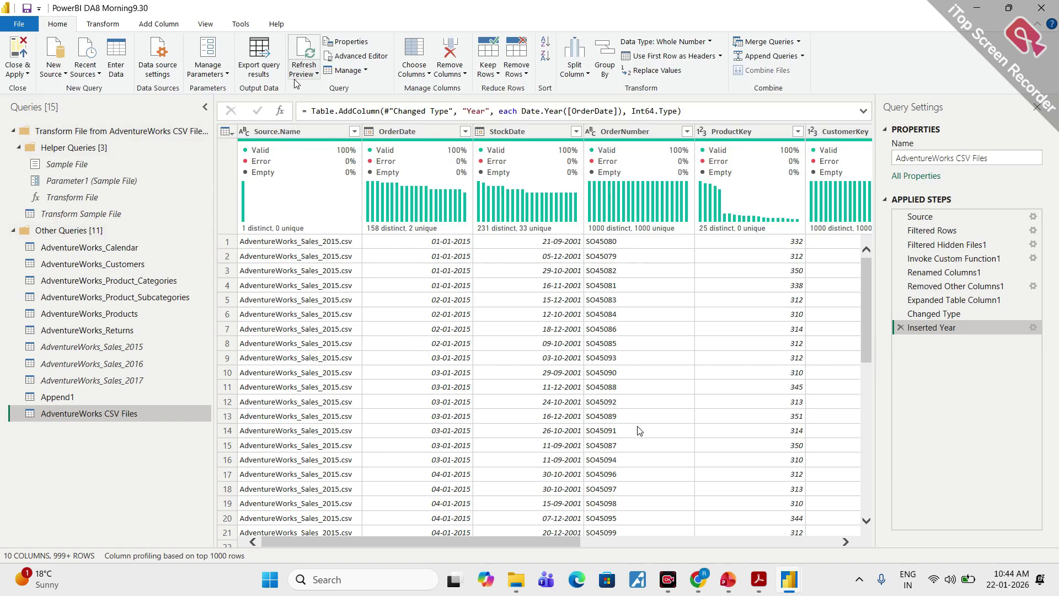
click(312, 78)
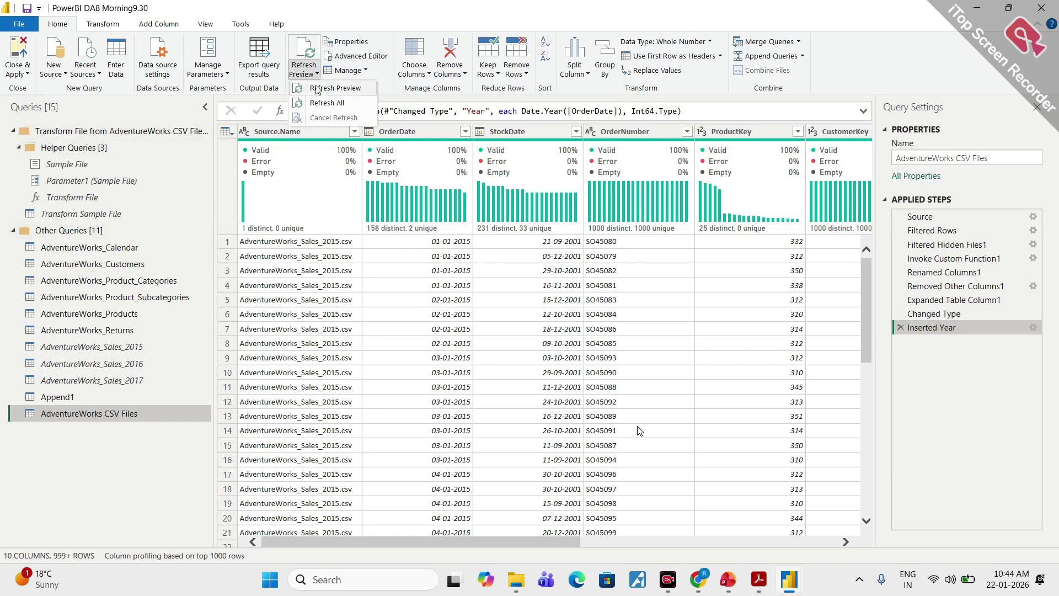
click(340, 104)
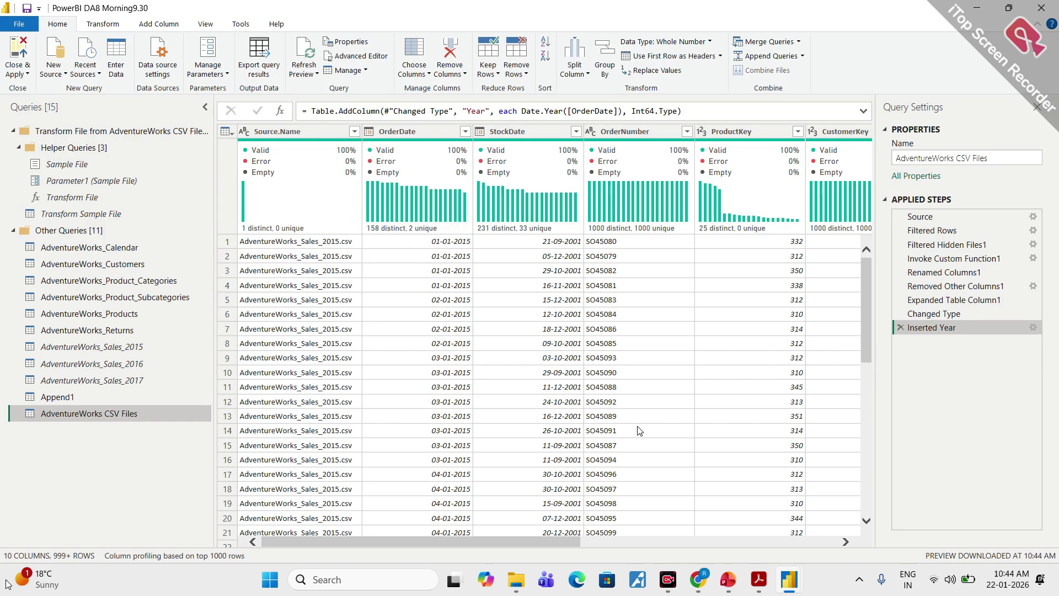
Step: Check which years the refreshed AdventureWorks CSV Files query contains by loading all Year filter values, without applying a filter
drag(384, 545, 729, 536)
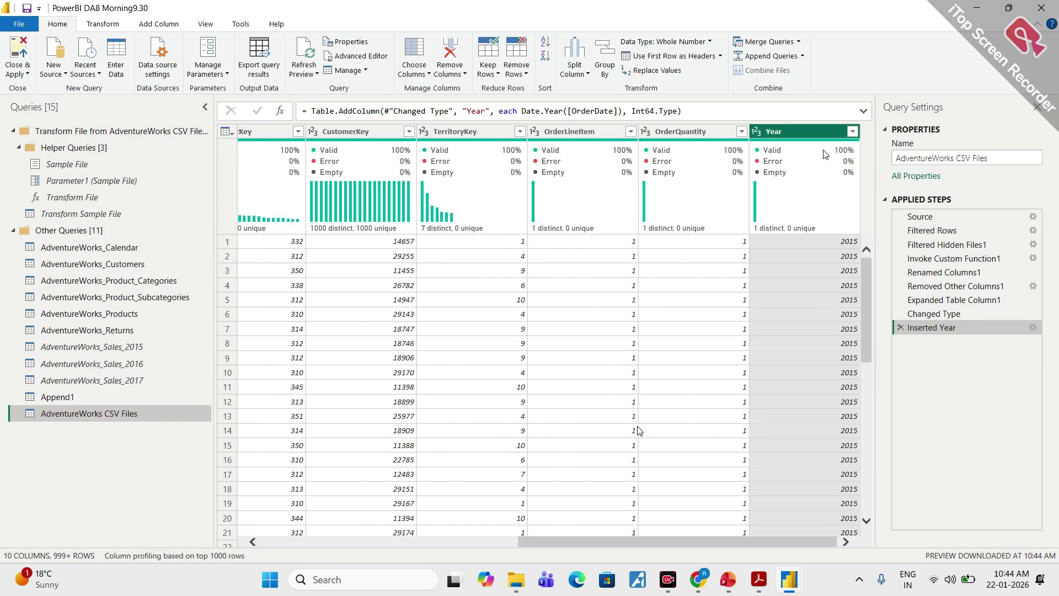
click(854, 133)
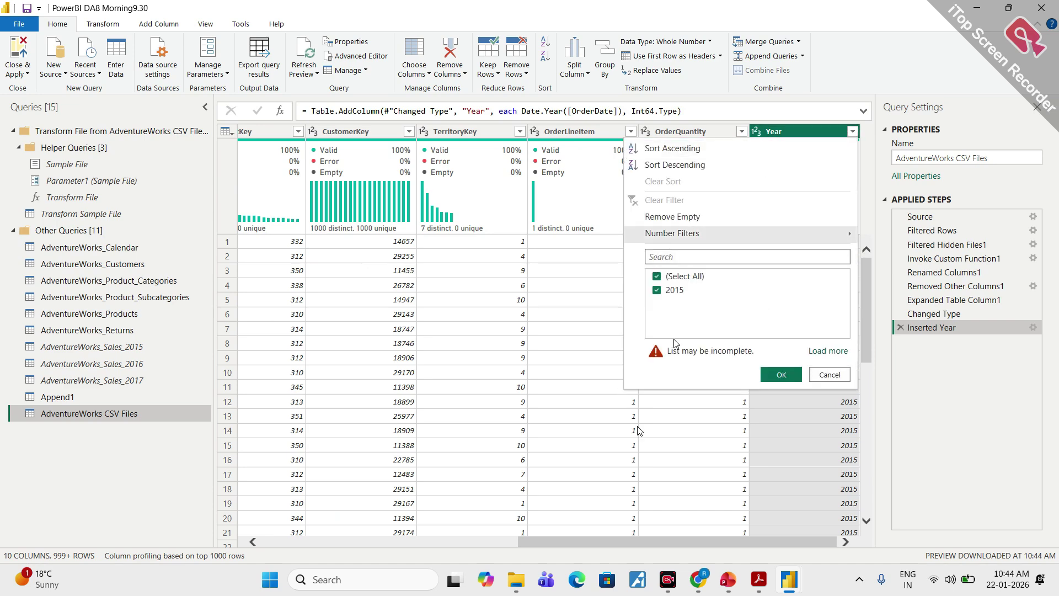
click(826, 351)
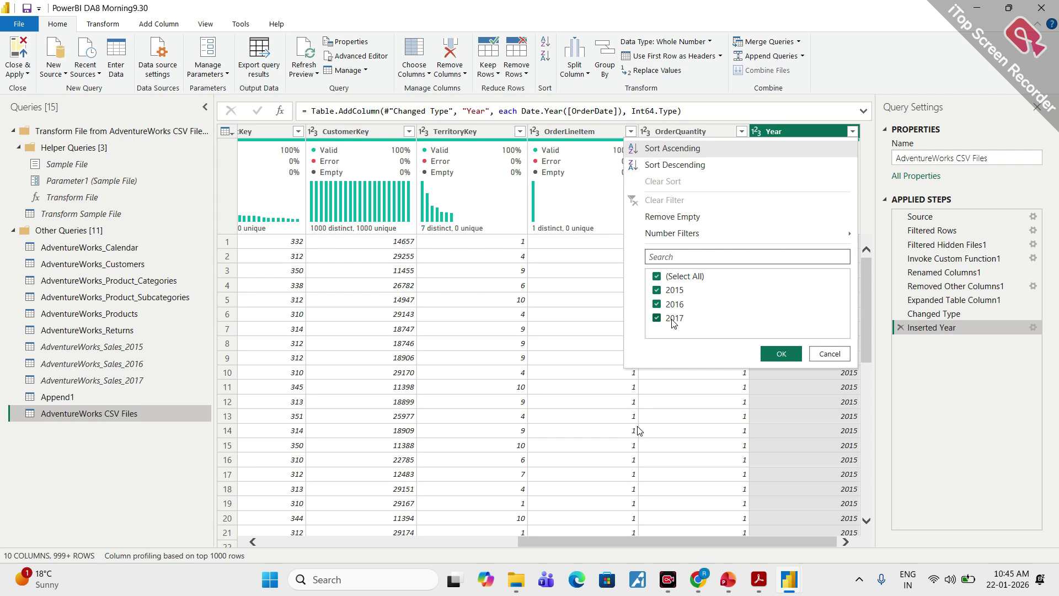
click(830, 354)
Step: Close and apply the queries to the report, and refresh the report's data
click(16, 49)
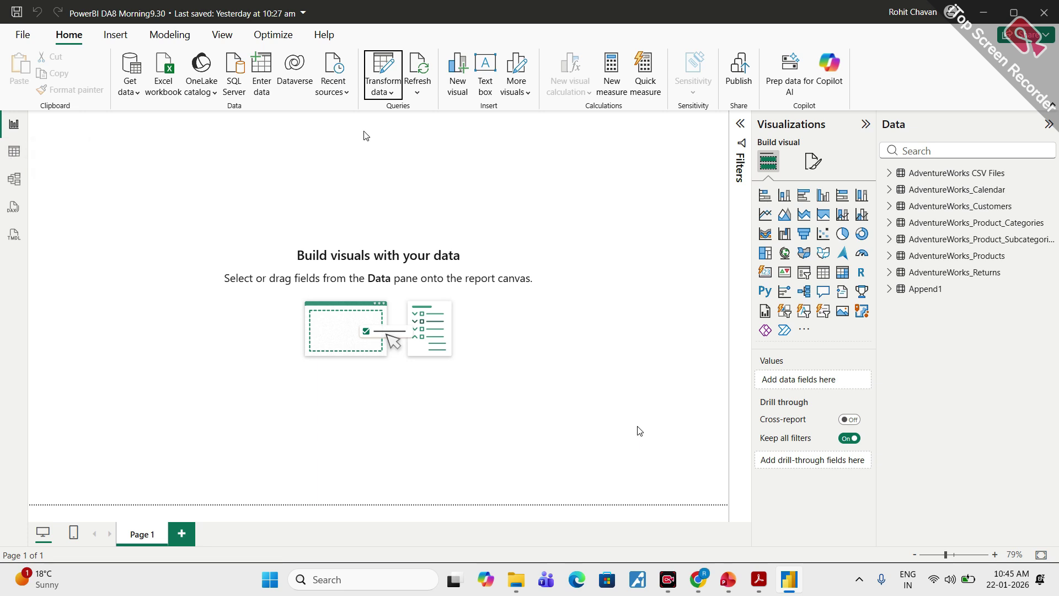
click(418, 99)
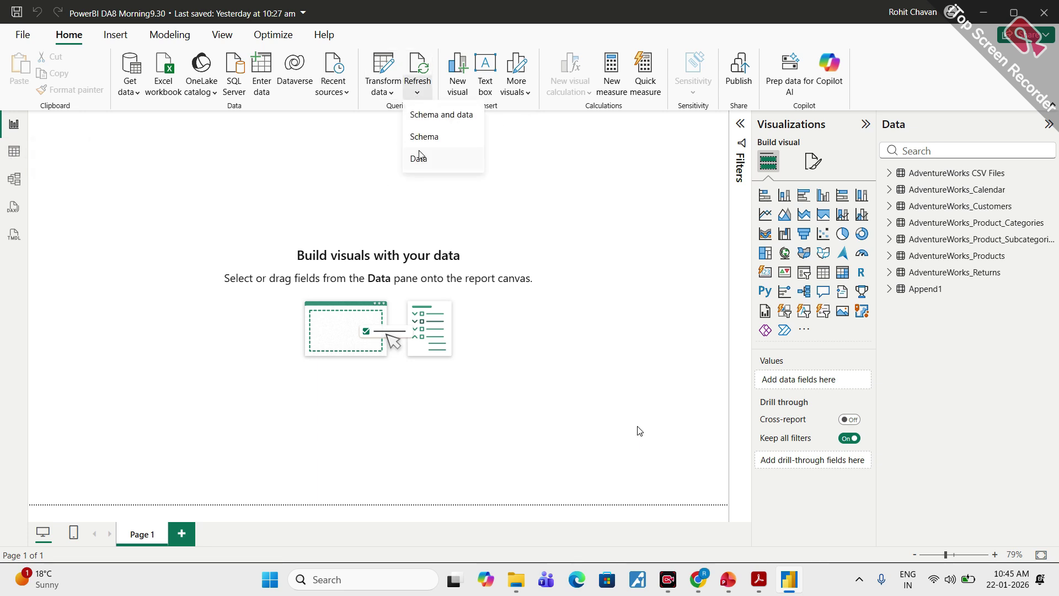
click(417, 67)
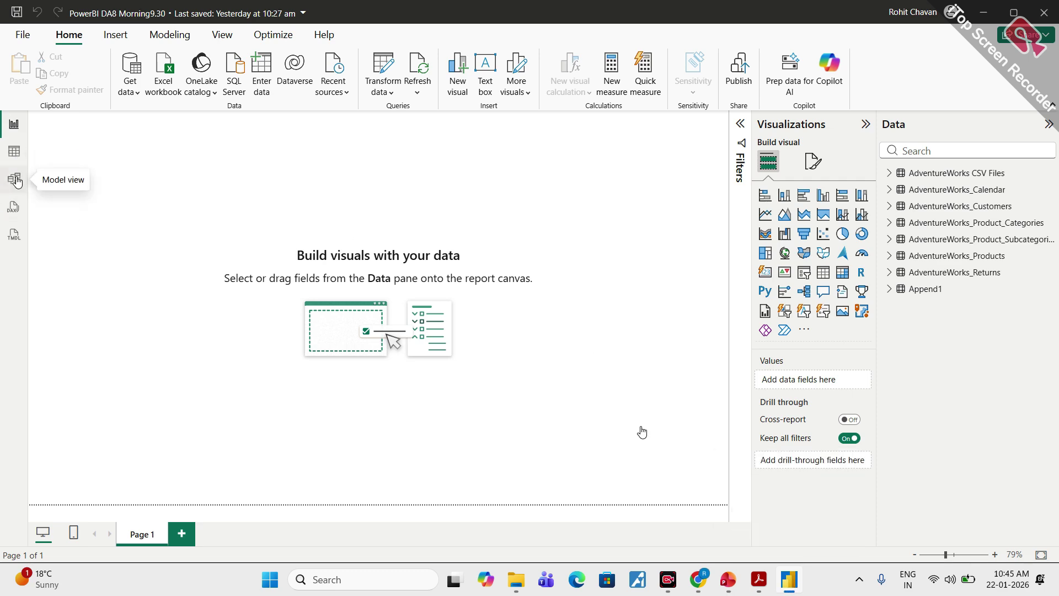
Step: Look over the loaded tables in Table view and locate the AdventureWorks CSV Files table in Model view
click(14, 159)
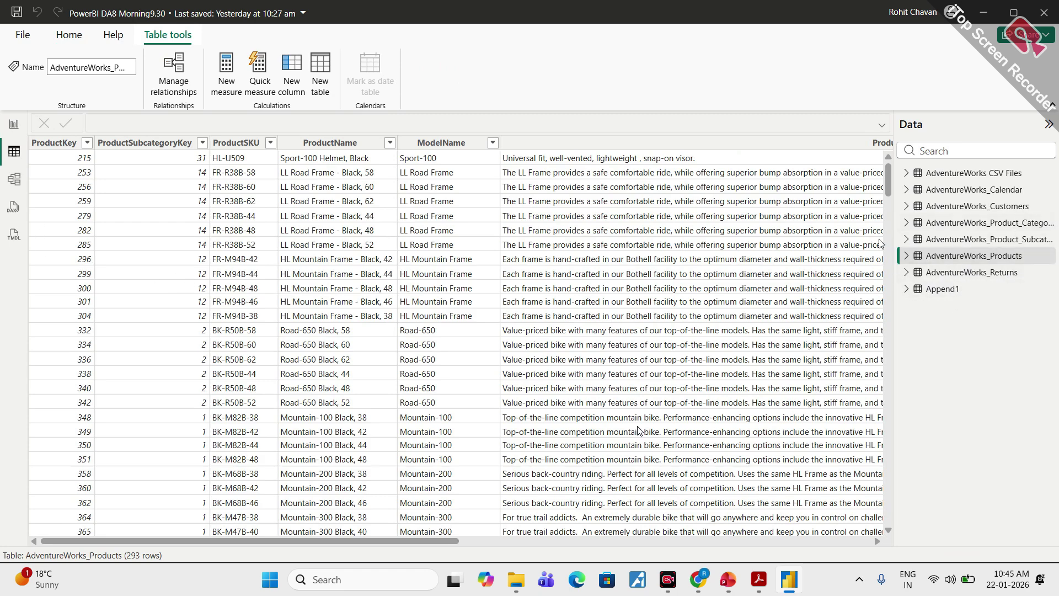
drag(895, 209, 856, 210)
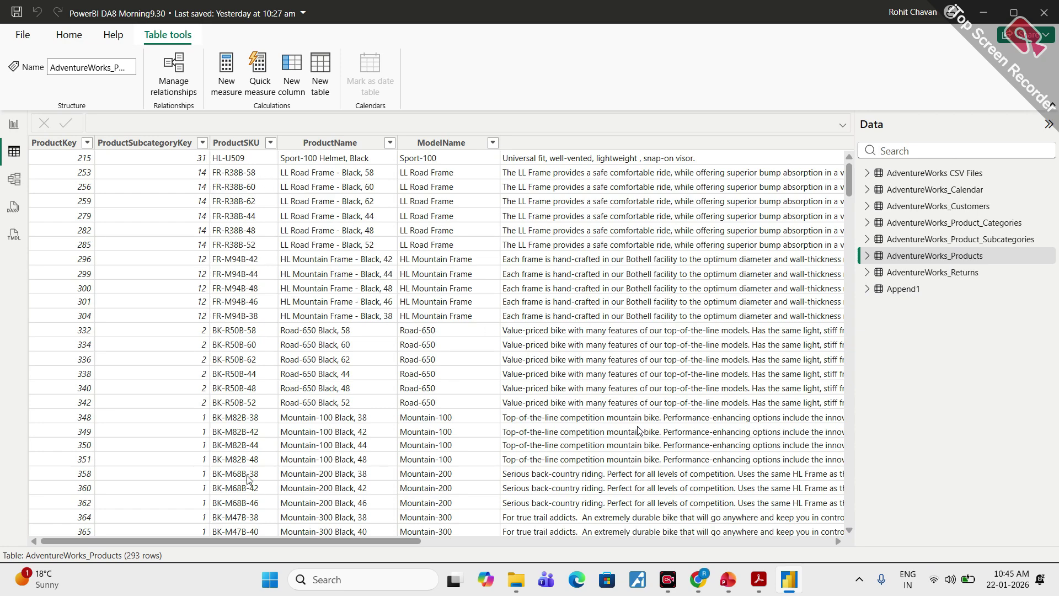
click(13, 179)
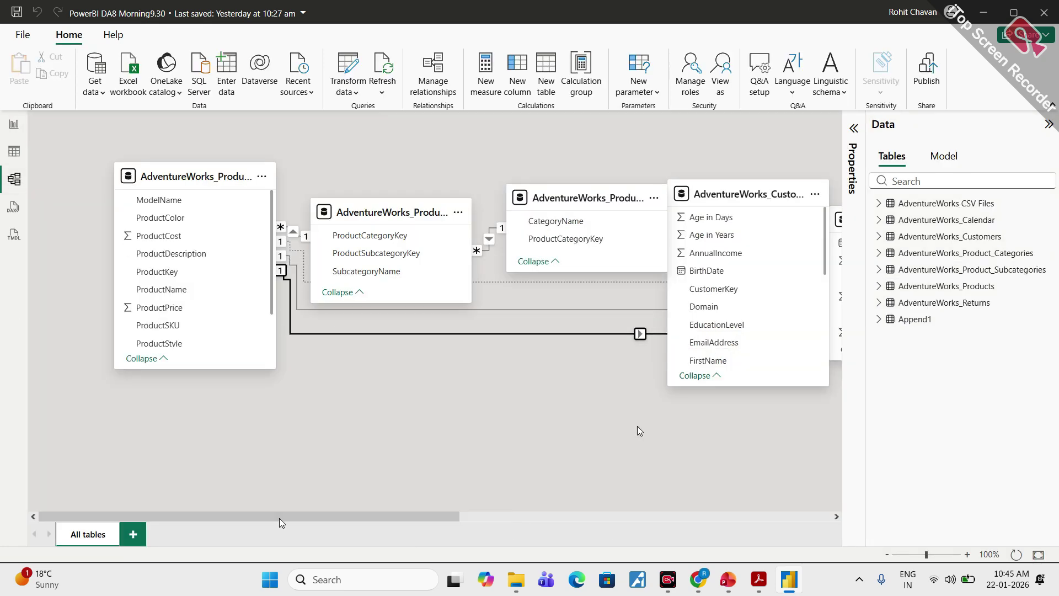
drag(279, 518, 707, 511)
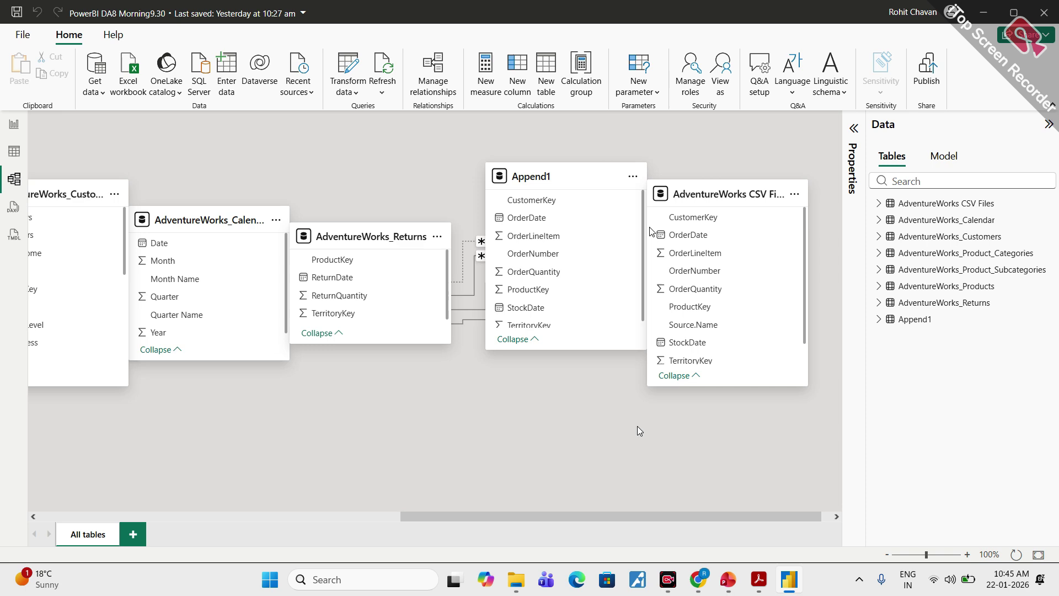
click(717, 194)
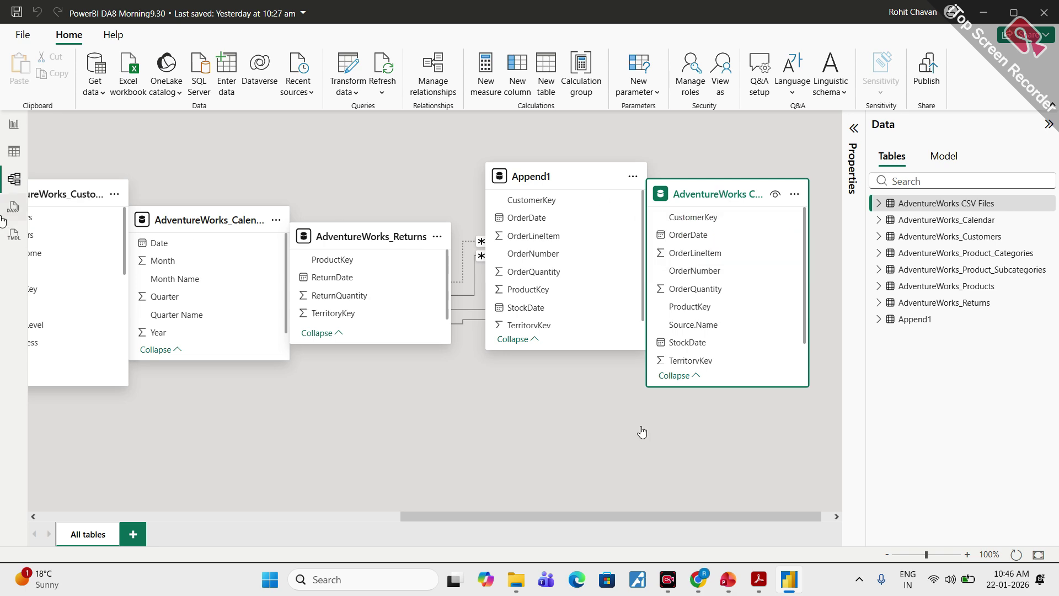
Step: Display the AdventureWorks CSV Files table in Table view and check its Year filter values without applying a filter
click(15, 153)
click(932, 174)
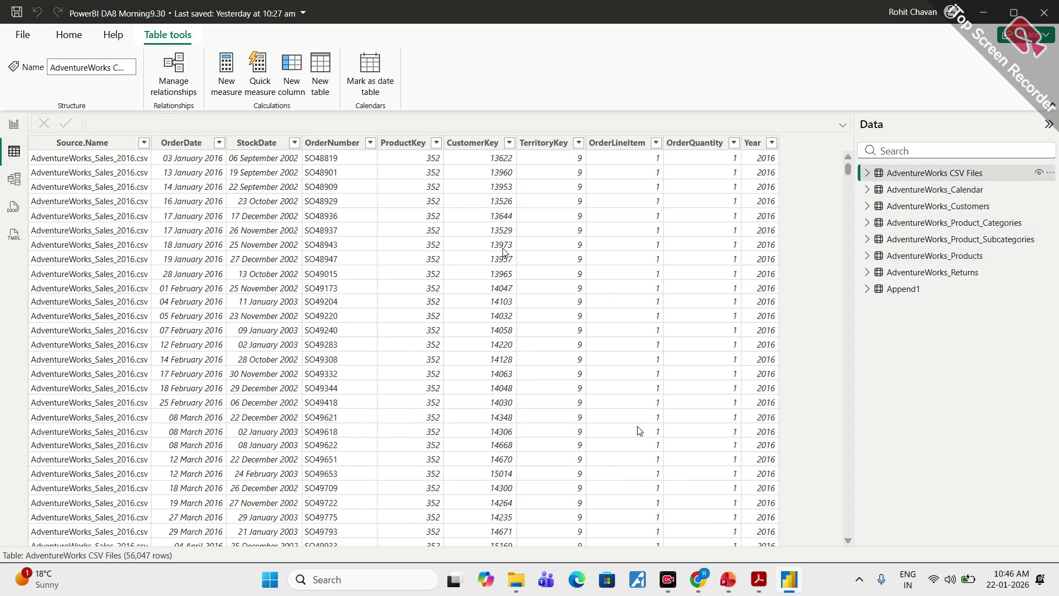
click(772, 143)
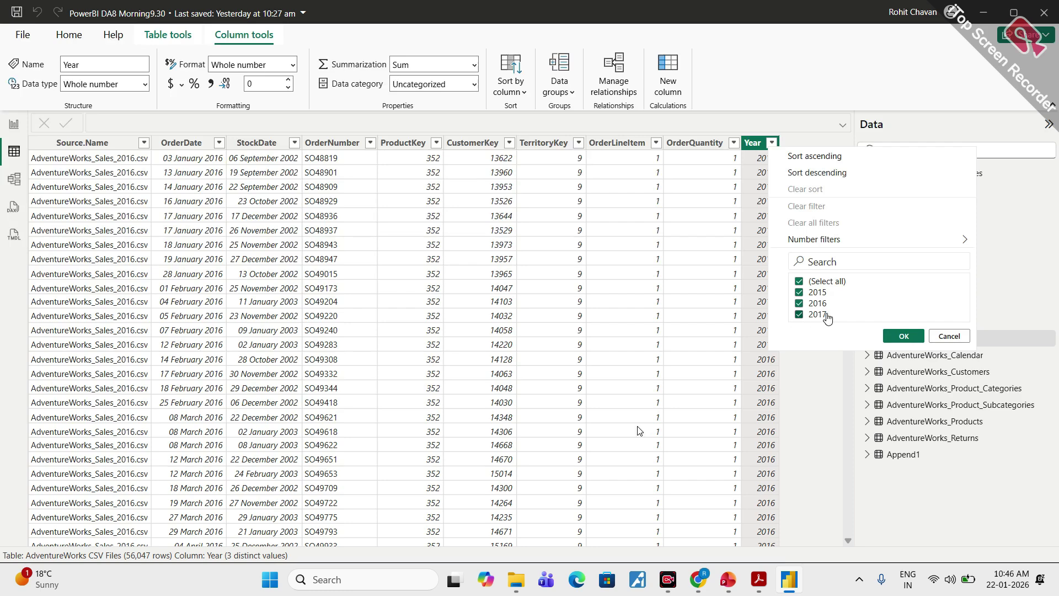
click(954, 337)
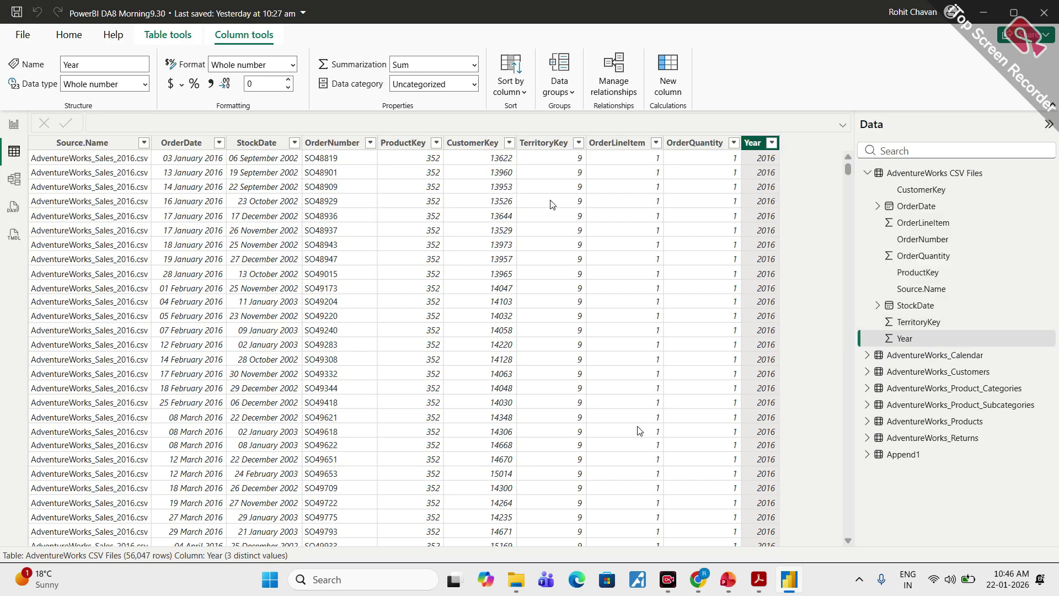
click(15, 130)
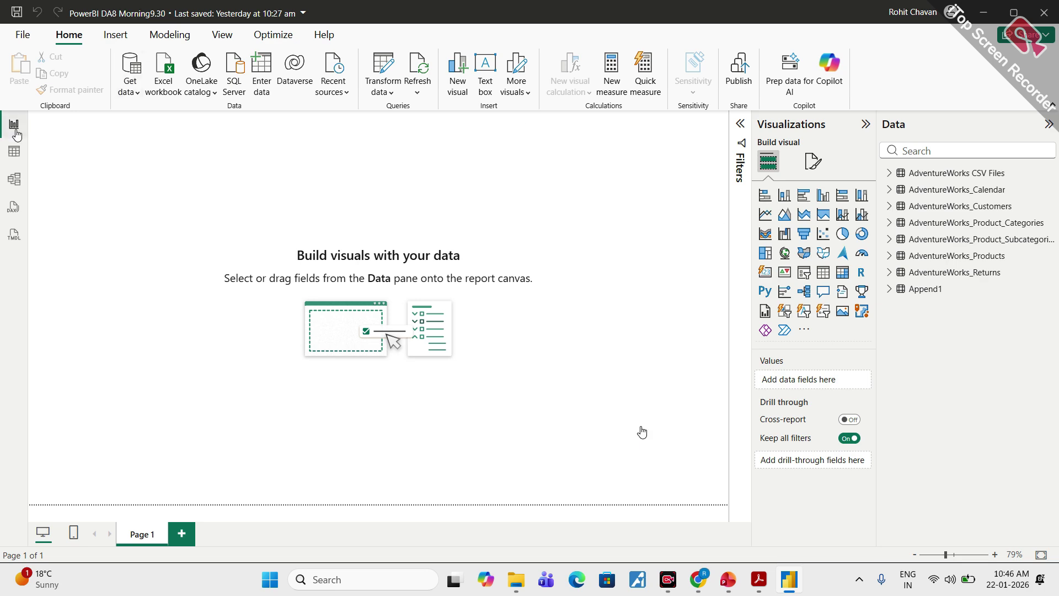
click(16, 153)
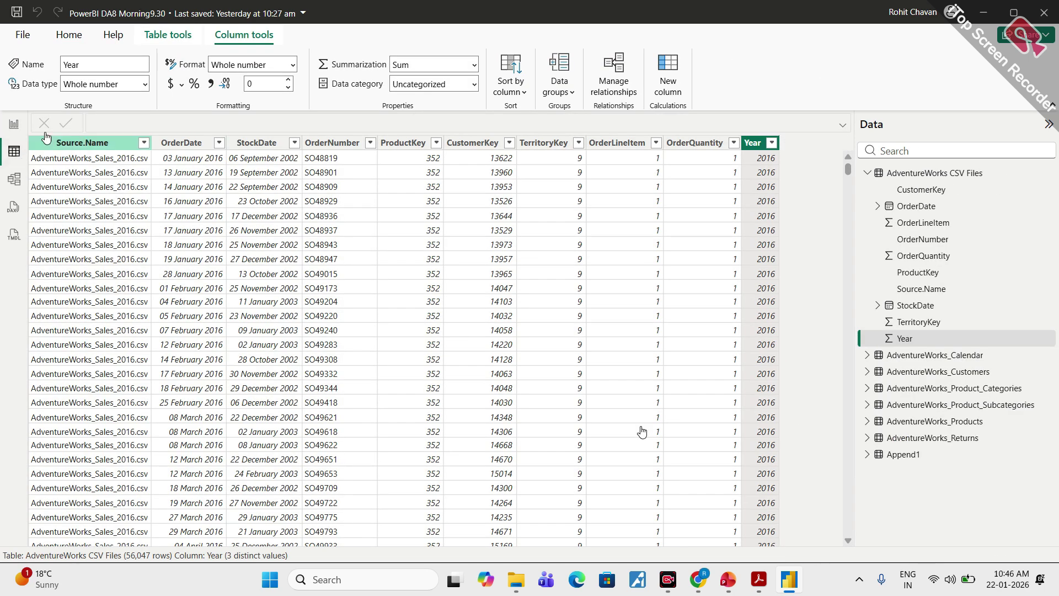
click(13, 124)
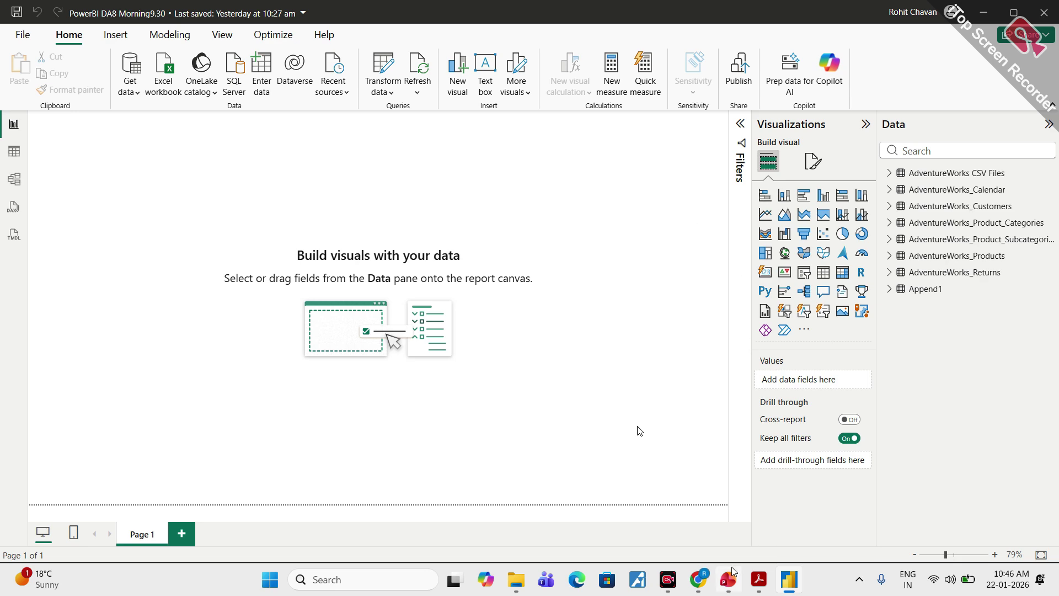
Step: Switch to the PowerPoint deck and review the Dynamic Append slides from slide 121 through slide 127
click(732, 583)
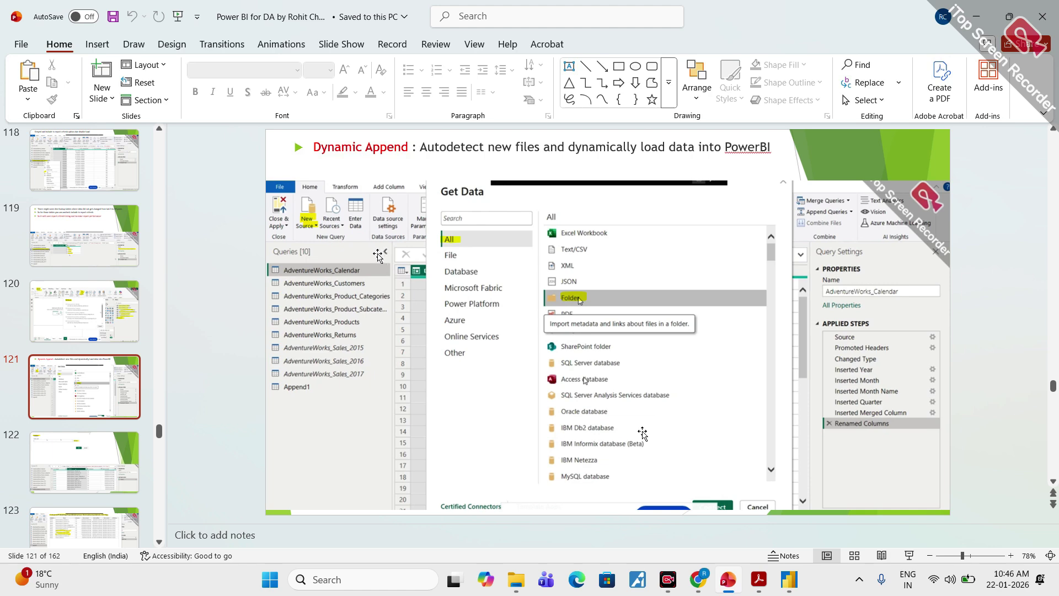
scroll(378, 255, down, 1)
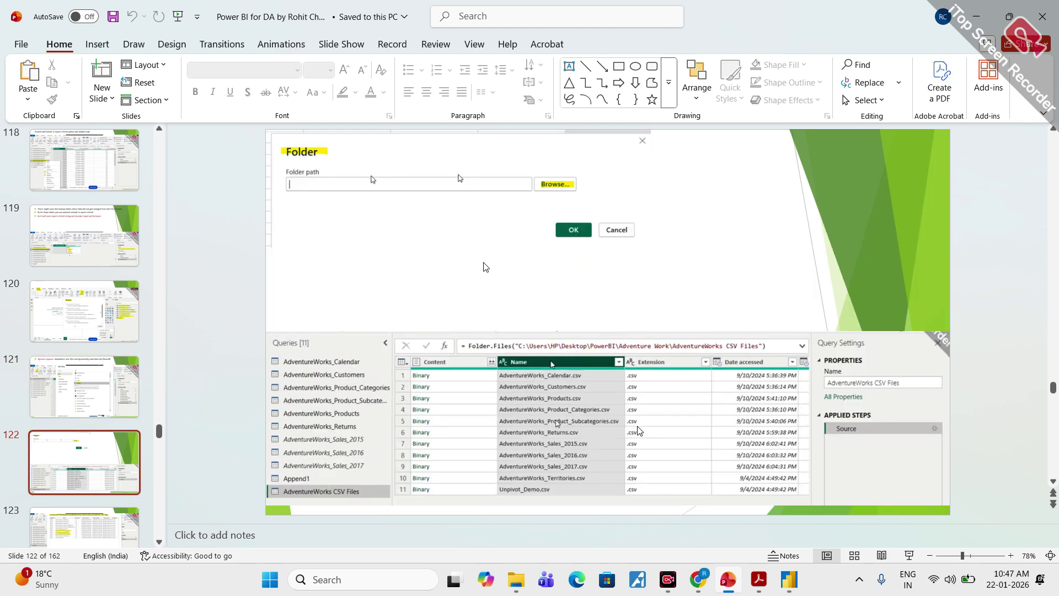
scroll(482, 263, down, 1)
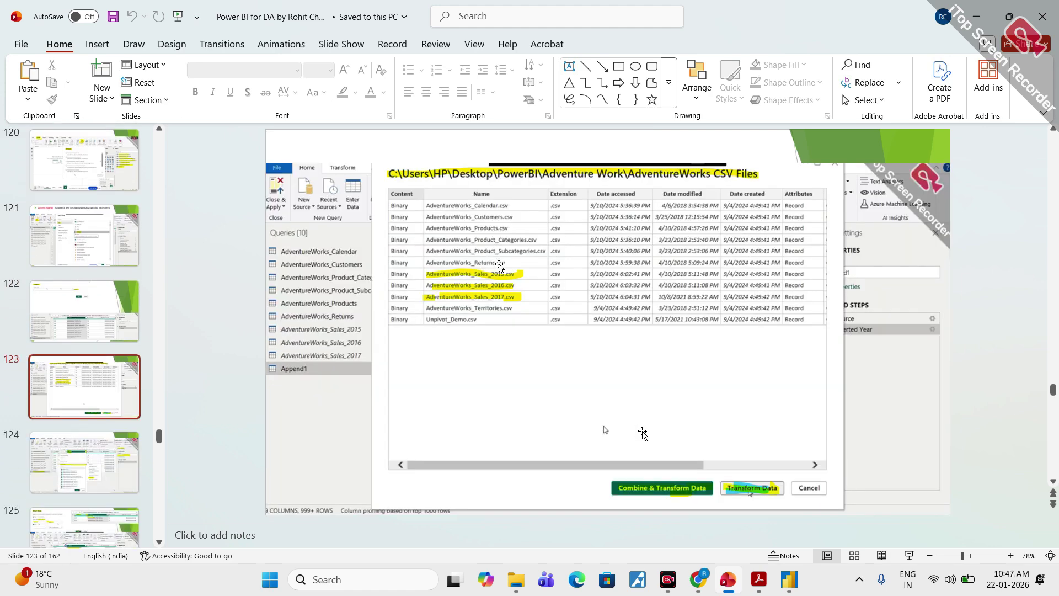
scroll(528, 269, down, 1)
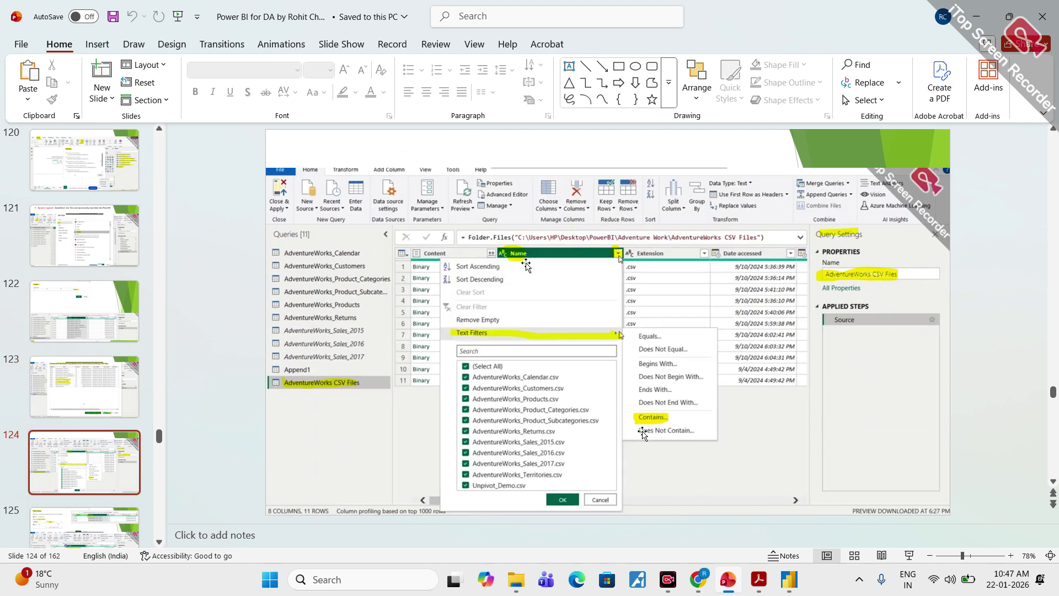
scroll(528, 269, down, 1)
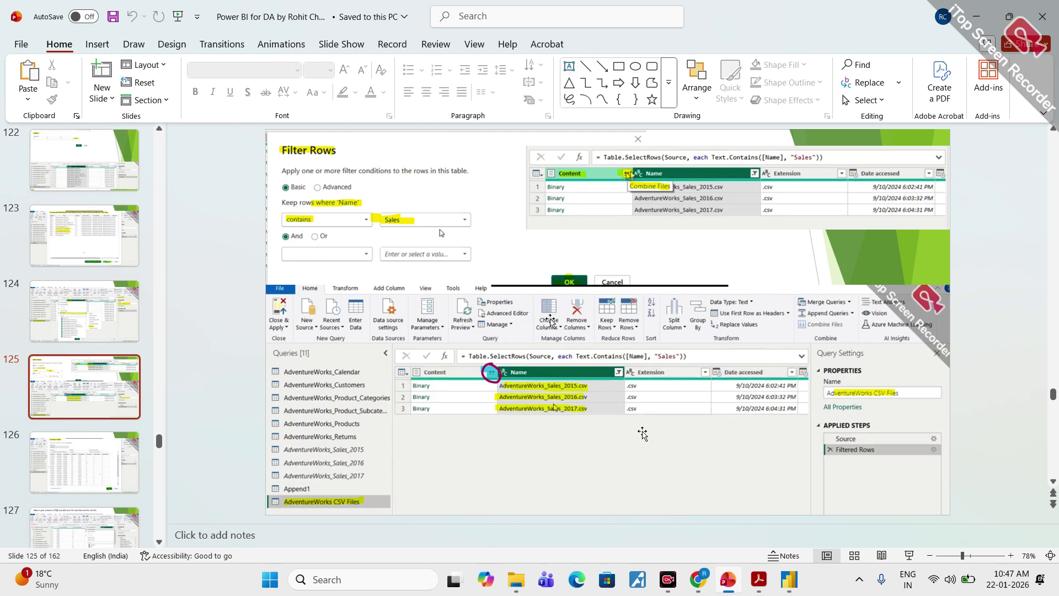
scroll(546, 282, down, 1)
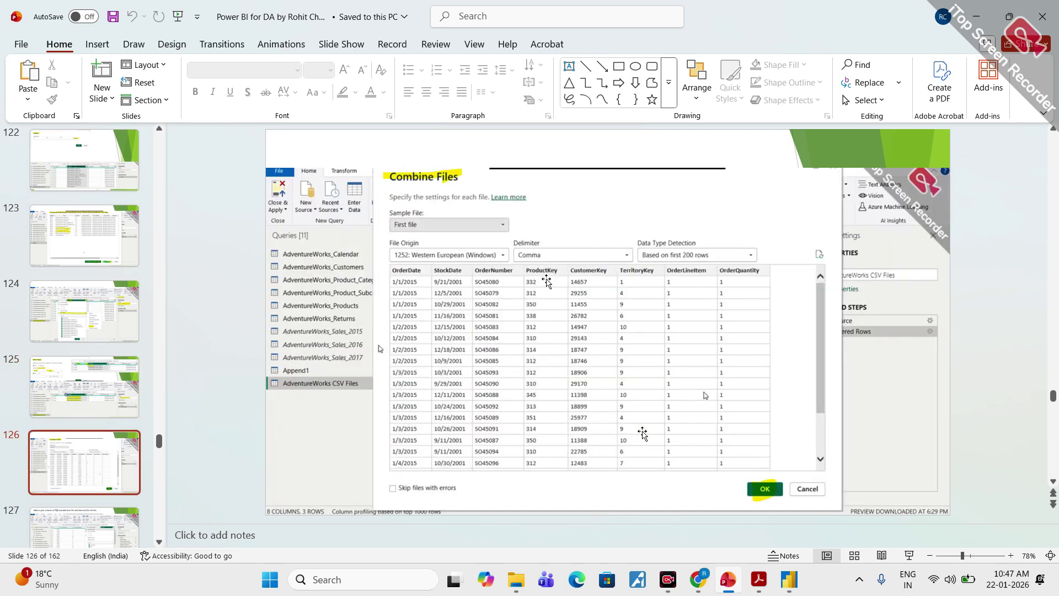
scroll(547, 281, down, 1)
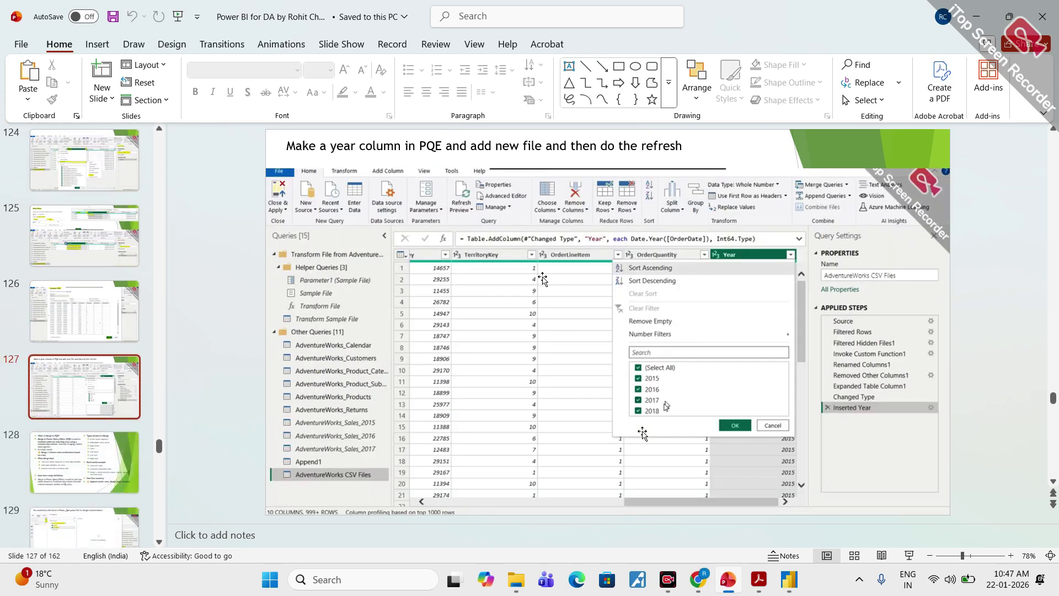
Step: Glance at the Merge slide 128, return to slide 127, and save the report file in Power BI Desktop
scroll(544, 278, down, 1)
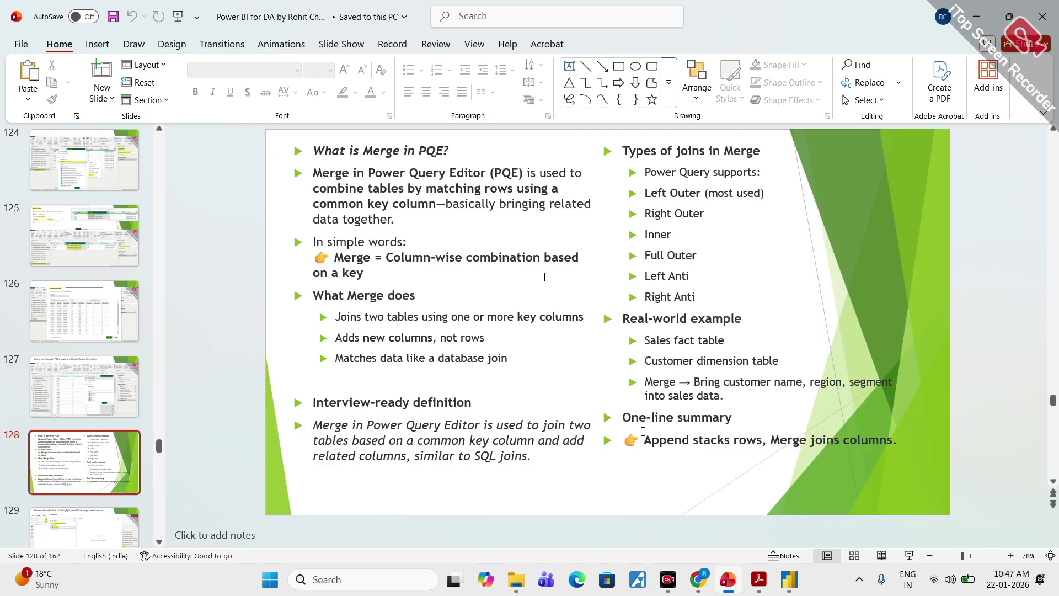
scroll(544, 277, up, 1)
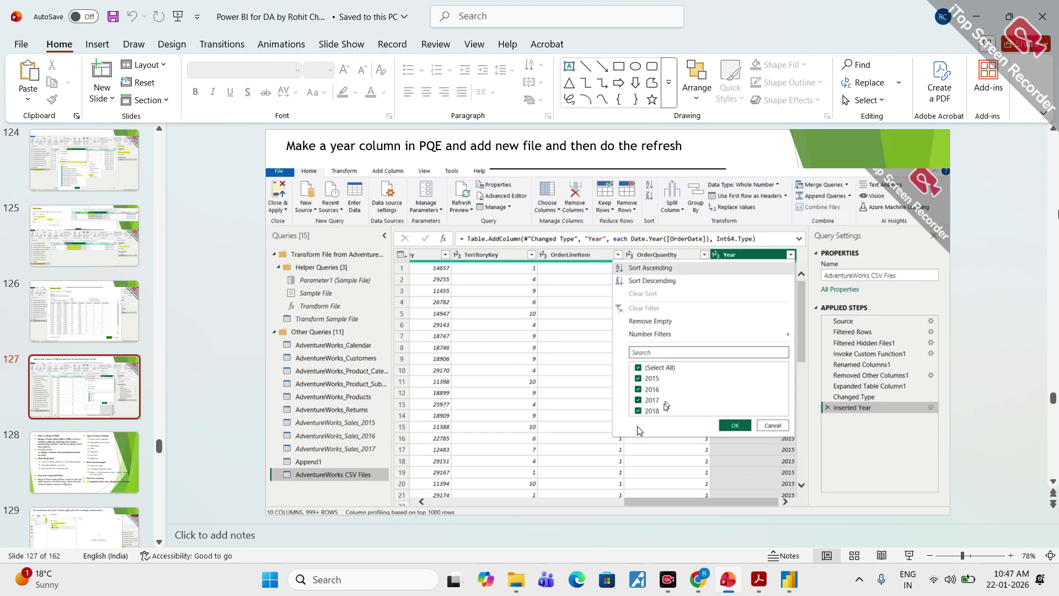
key(alt+Tab)
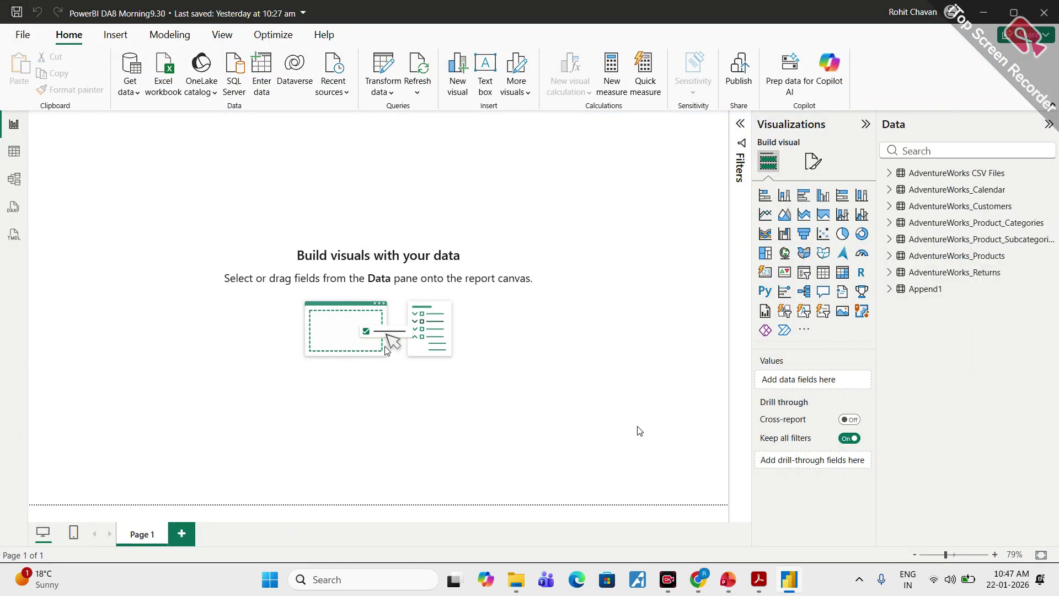
key(ctrl+s)
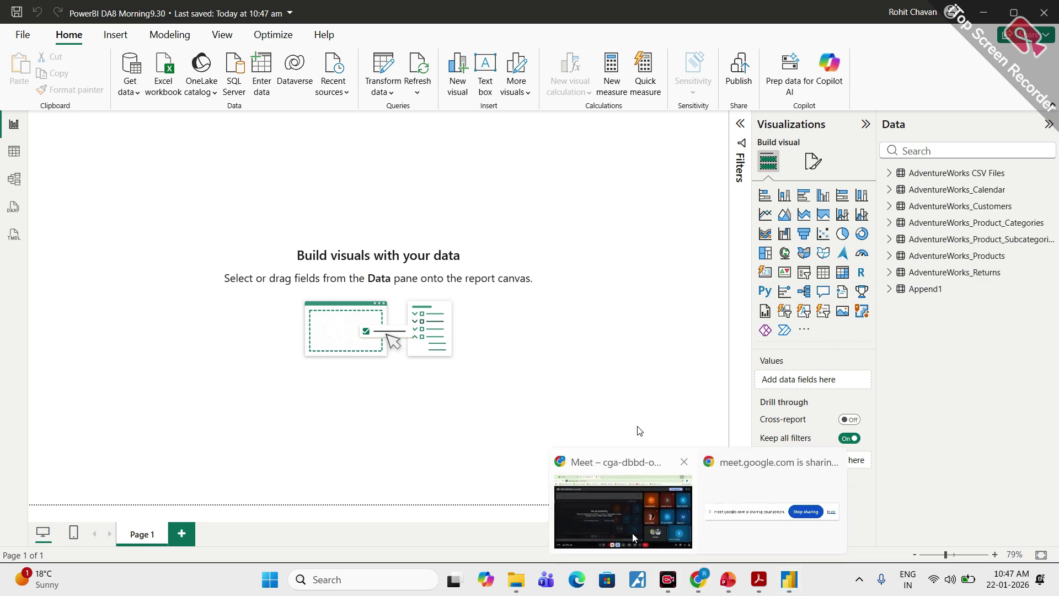
Step: Mute the microphone in the Google Meet call, and switch back to slide 127 in PowerPoint
click(632, 533)
click(380, 535)
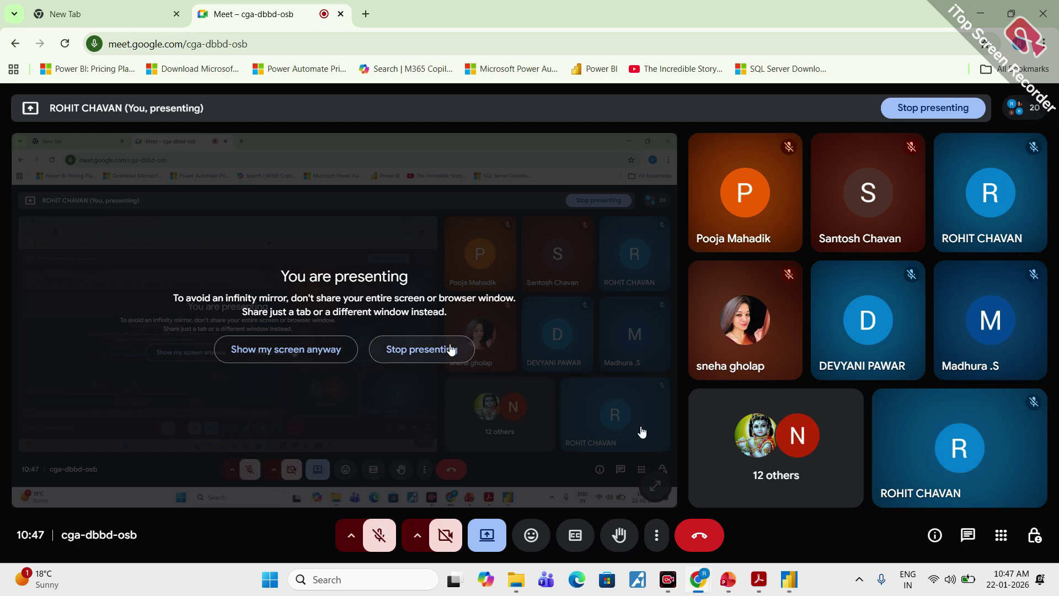
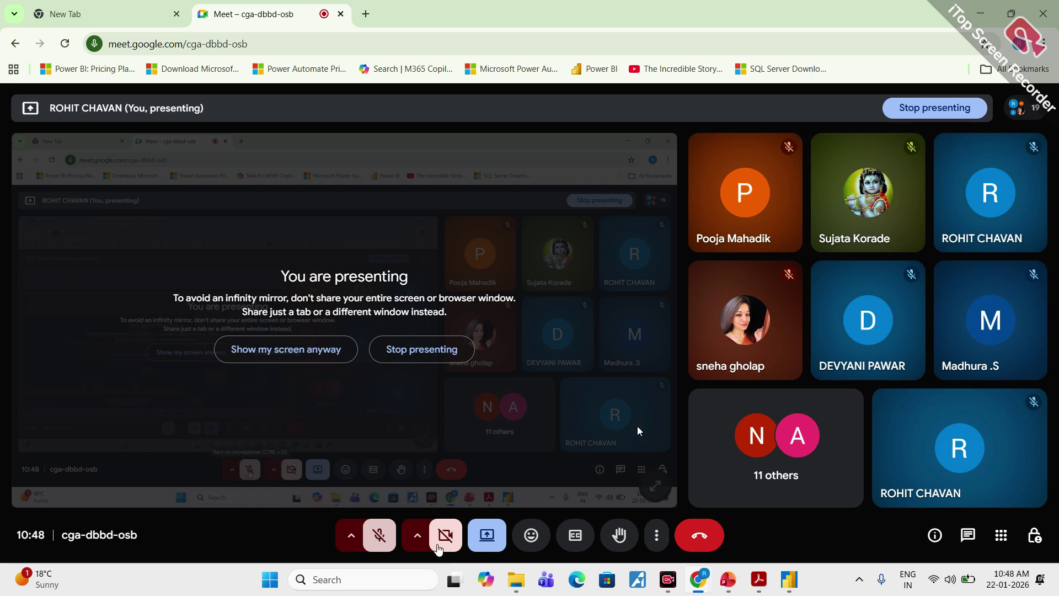
click(790, 580)
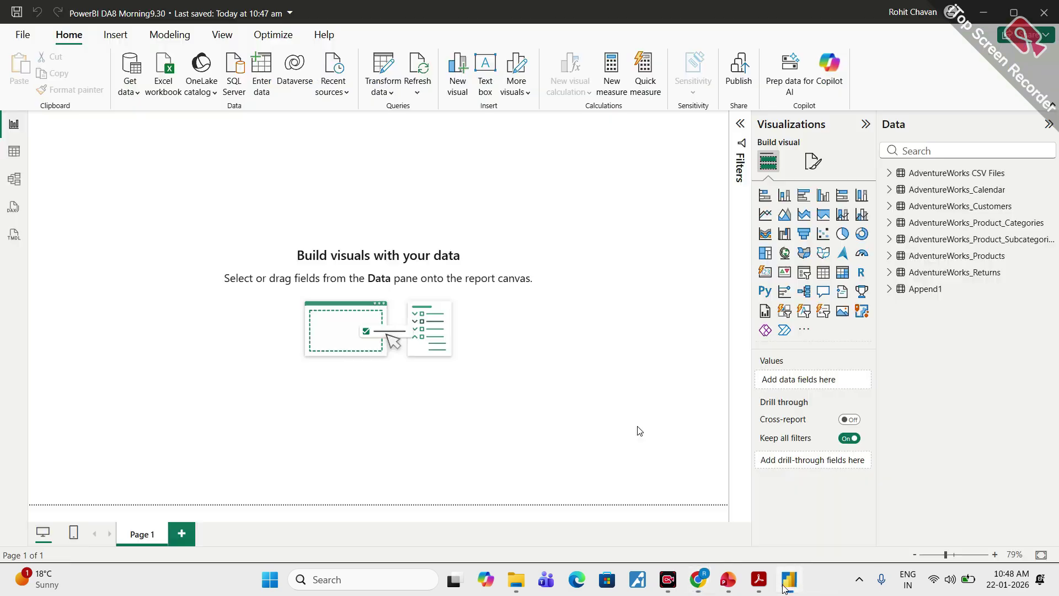
click(725, 590)
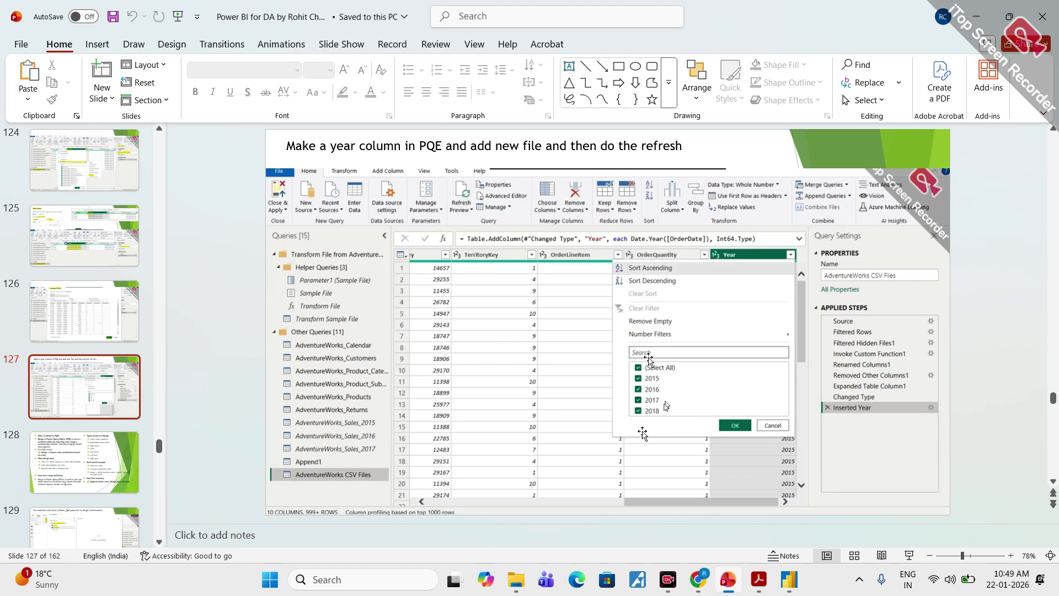
Step: Return to the Google Meet call and unmute the microphone for each spoken reply, muting it again after each one
mouse_move(698, 580)
click(619, 524)
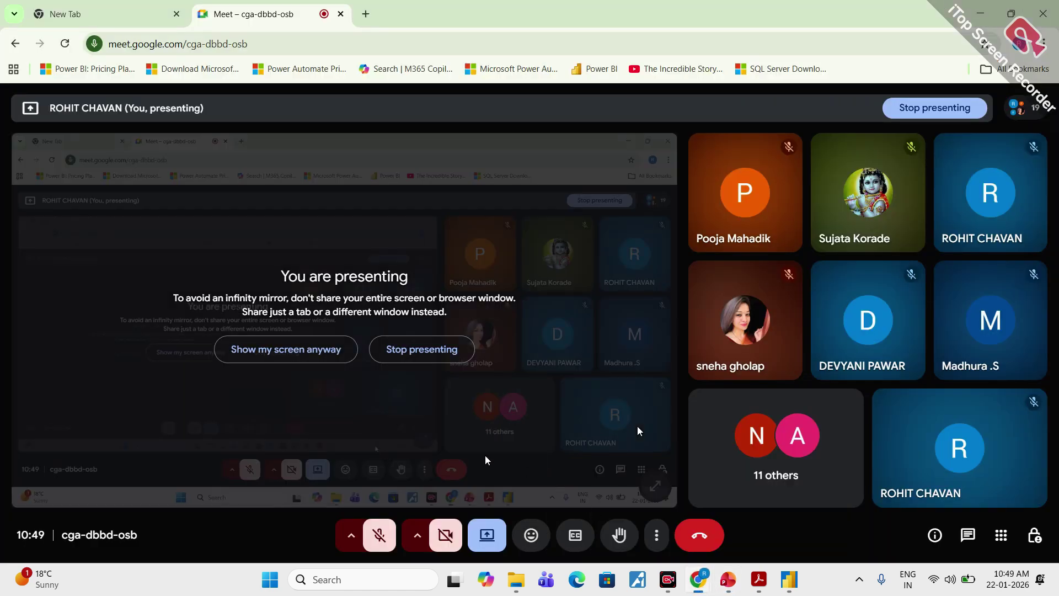
key(ctrl+d)
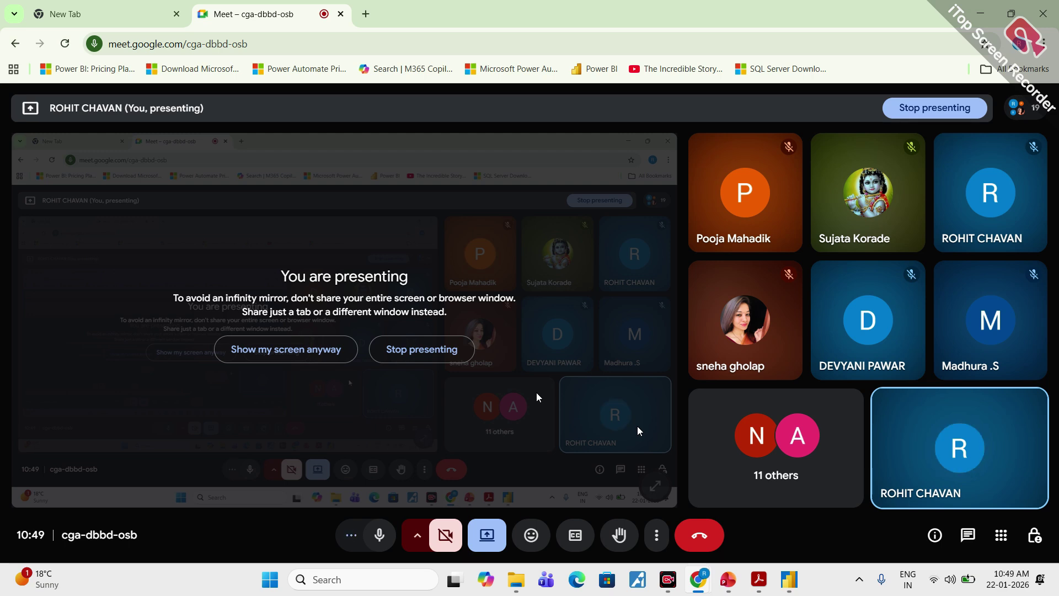
click(380, 537)
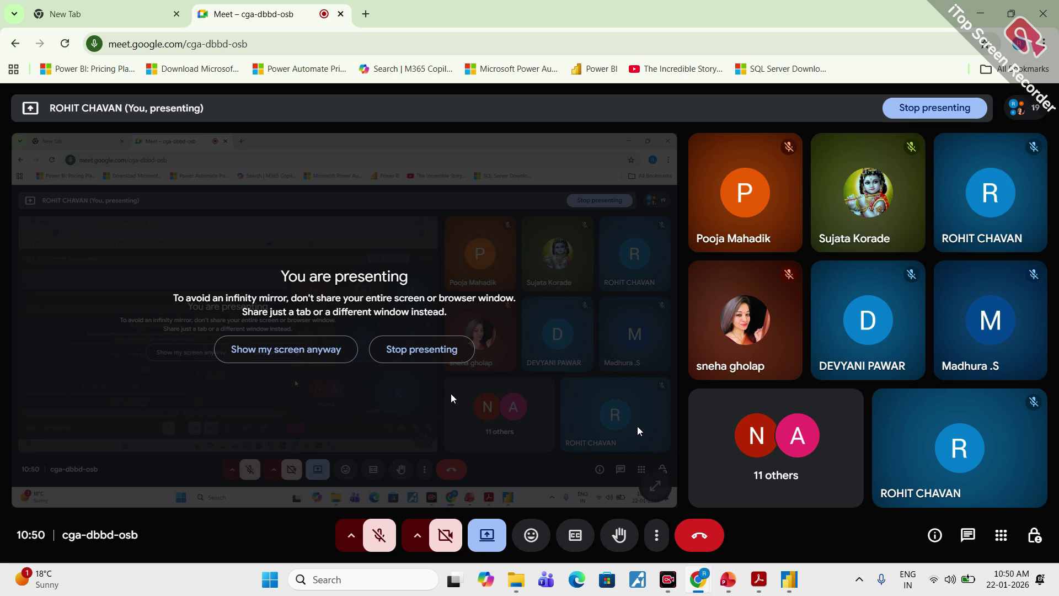
key(ctrl+d)
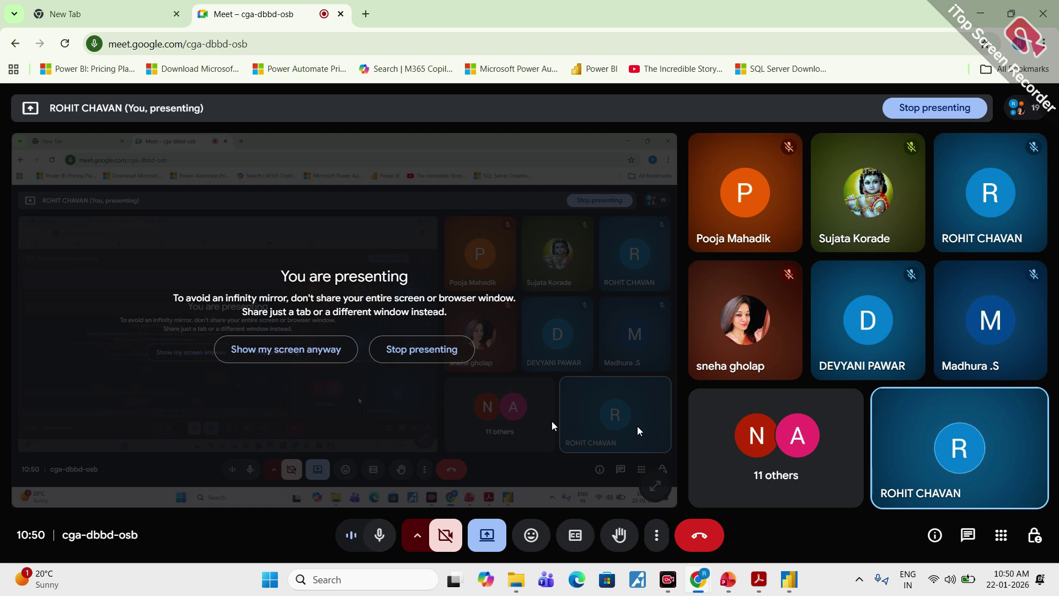
click(380, 538)
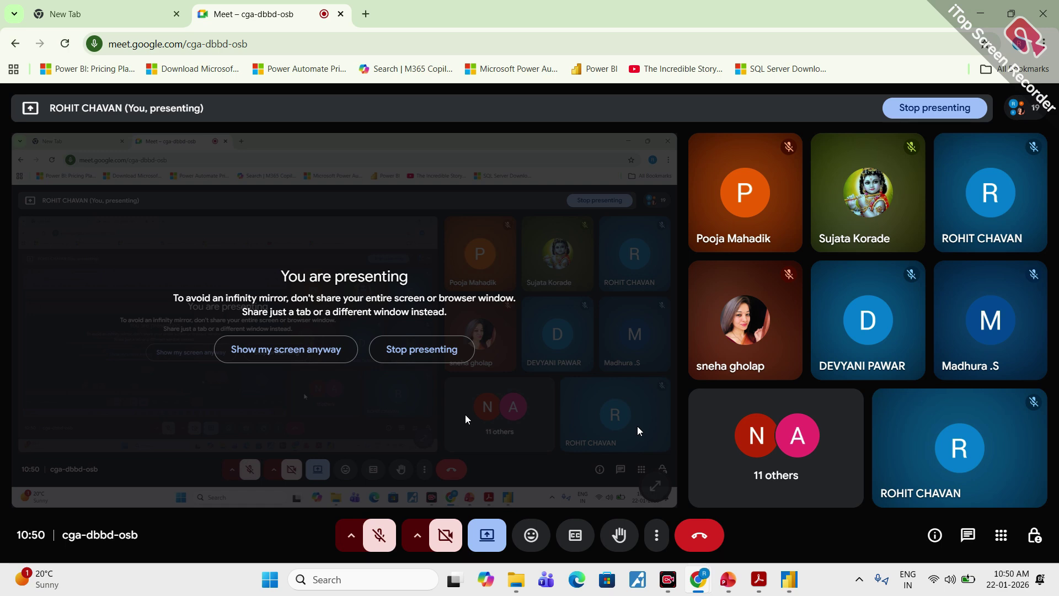
click(379, 536)
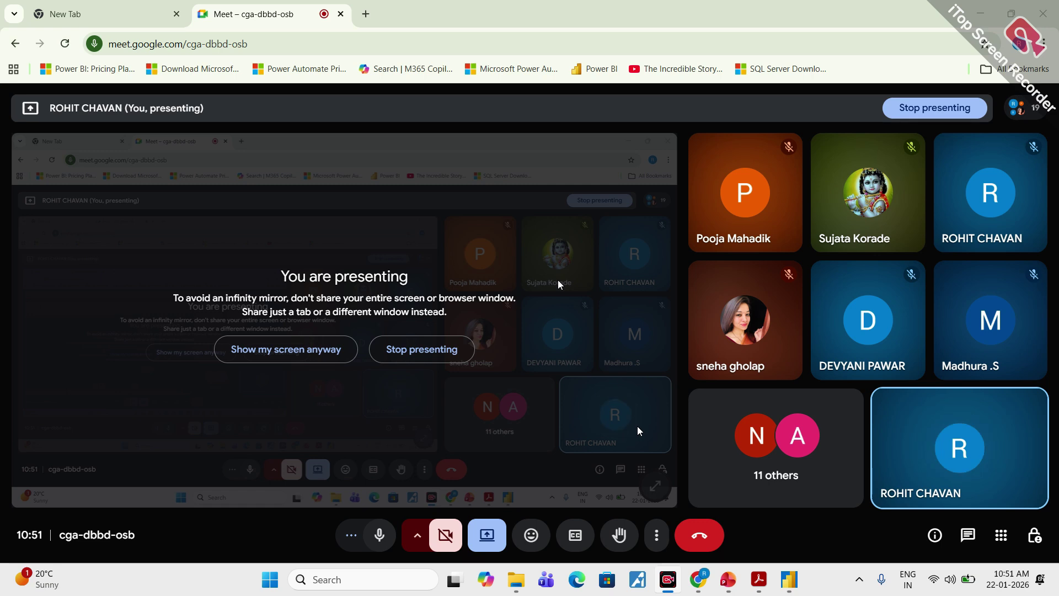
click(379, 535)
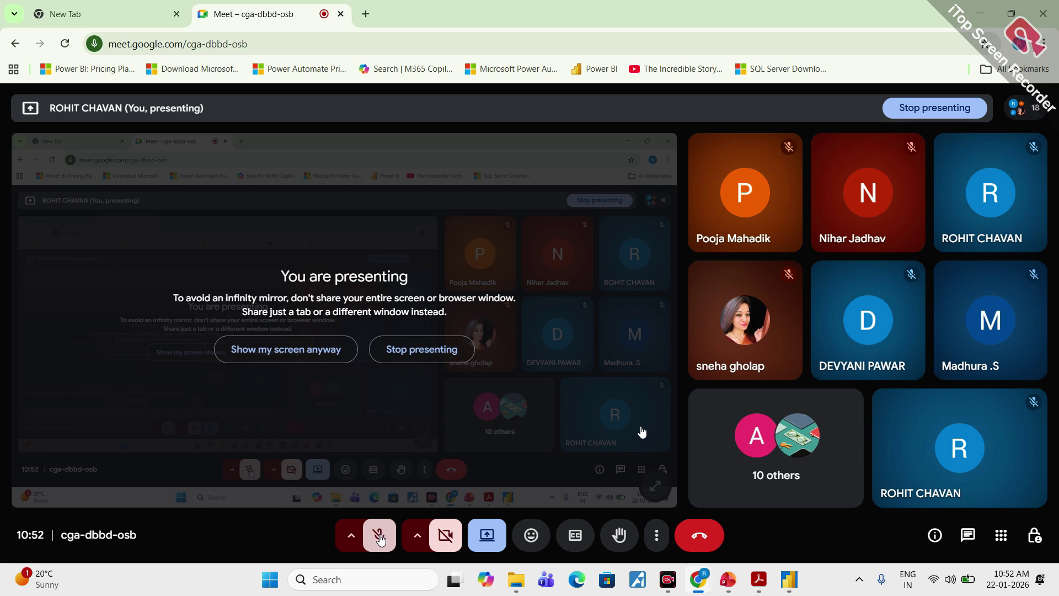
Step: Unmute the microphone in the call and minimize the Google Meet window to return to the PowerPoint deck
click(380, 538)
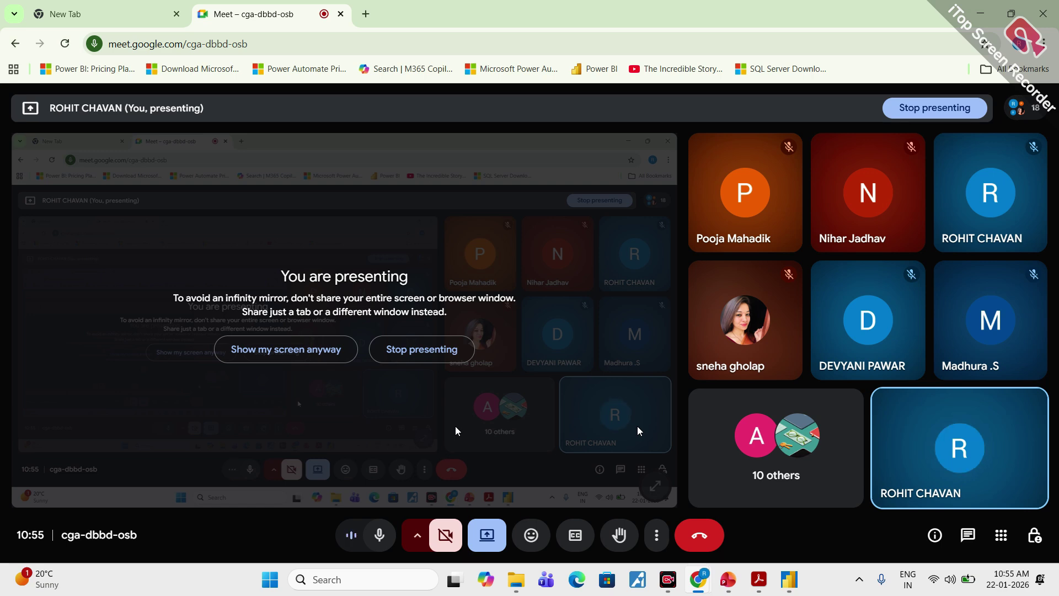
click(986, 18)
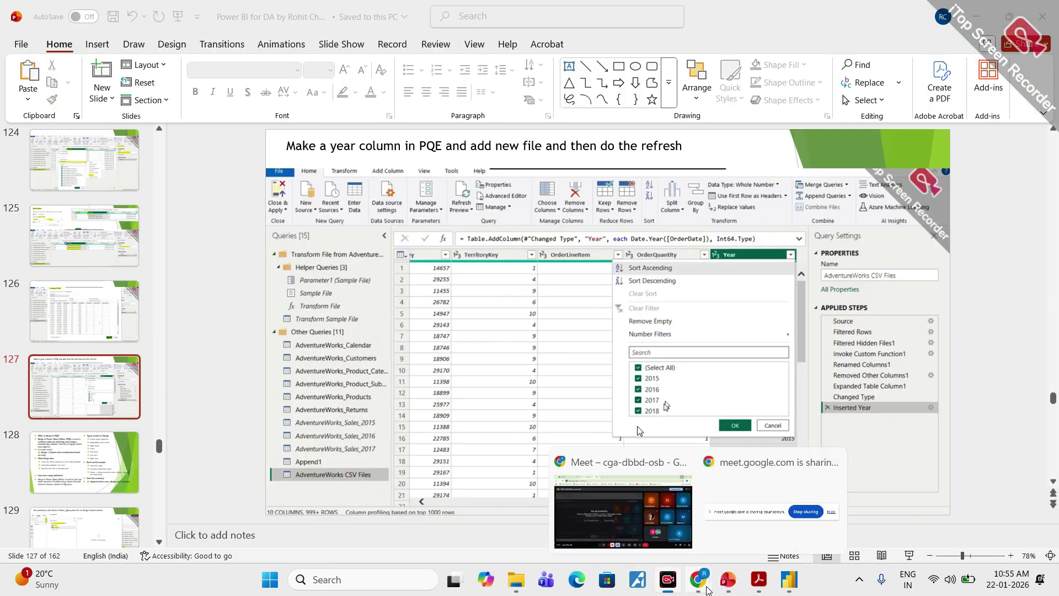
mouse_move(725, 578)
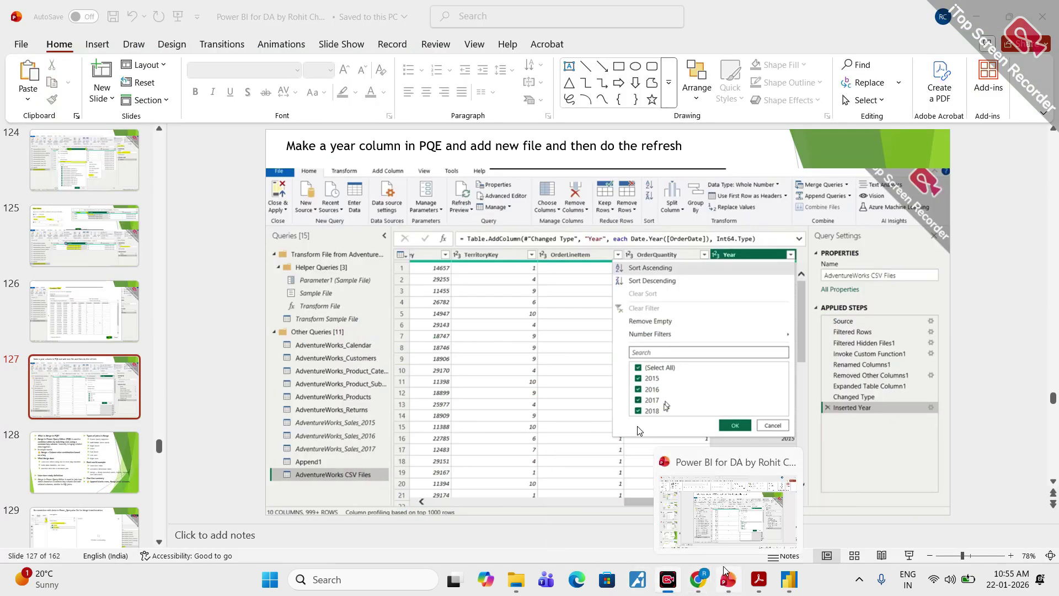